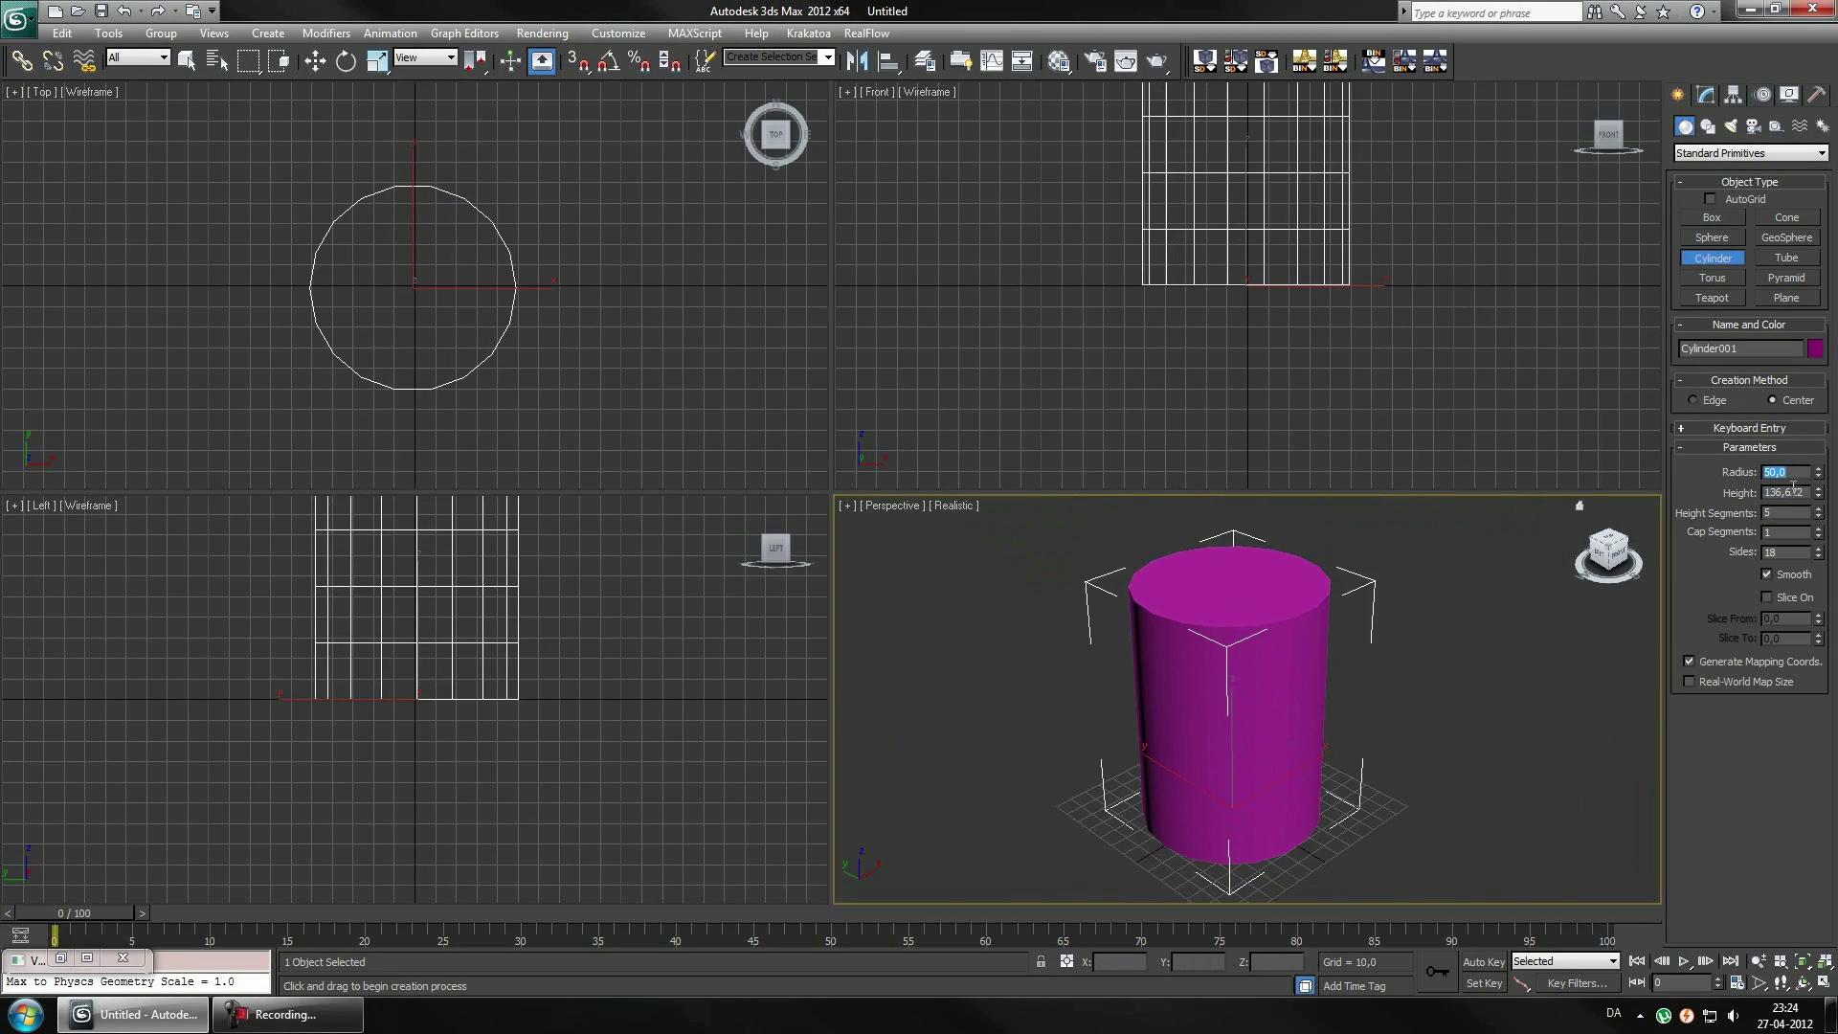
Set the cylinder radius to 30 and convert it to an Editable Poly
text(30)
key(Return)
right_click(1242, 694)
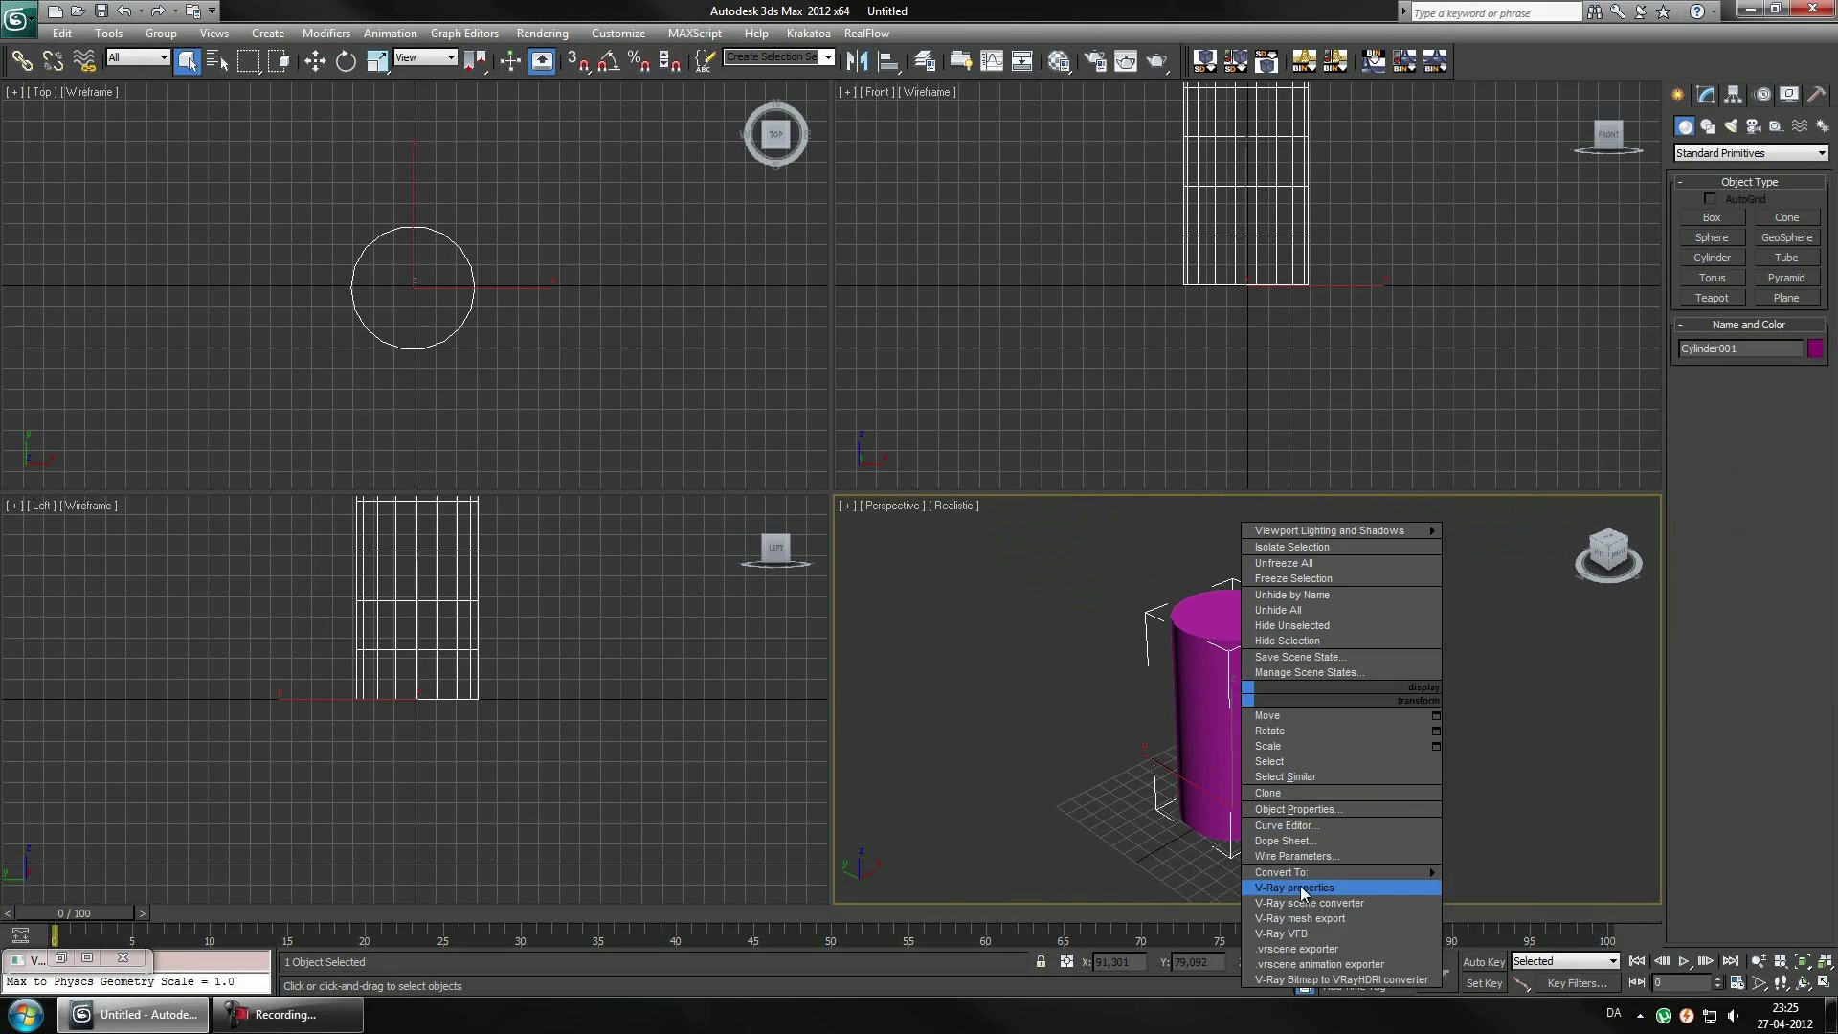
click(1493, 887)
Add a Taper modifier with Amount about -0.21 and Curve -0.59
click(1732, 147)
click(1742, 205)
drag(1792, 345, 1793, 411)
middle_drag(1533, 211, 1534, 324)
Collapse the taper into the editable poly and switch to Vertex mode
click(1534, 323)
right_click(1221, 569)
click(1465, 764)
key(1)
scroll(1362, 681, up, 3)
Move selected base vertices outward into a flared root fin
drag(1120, 737, 1311, 795)
key(w)
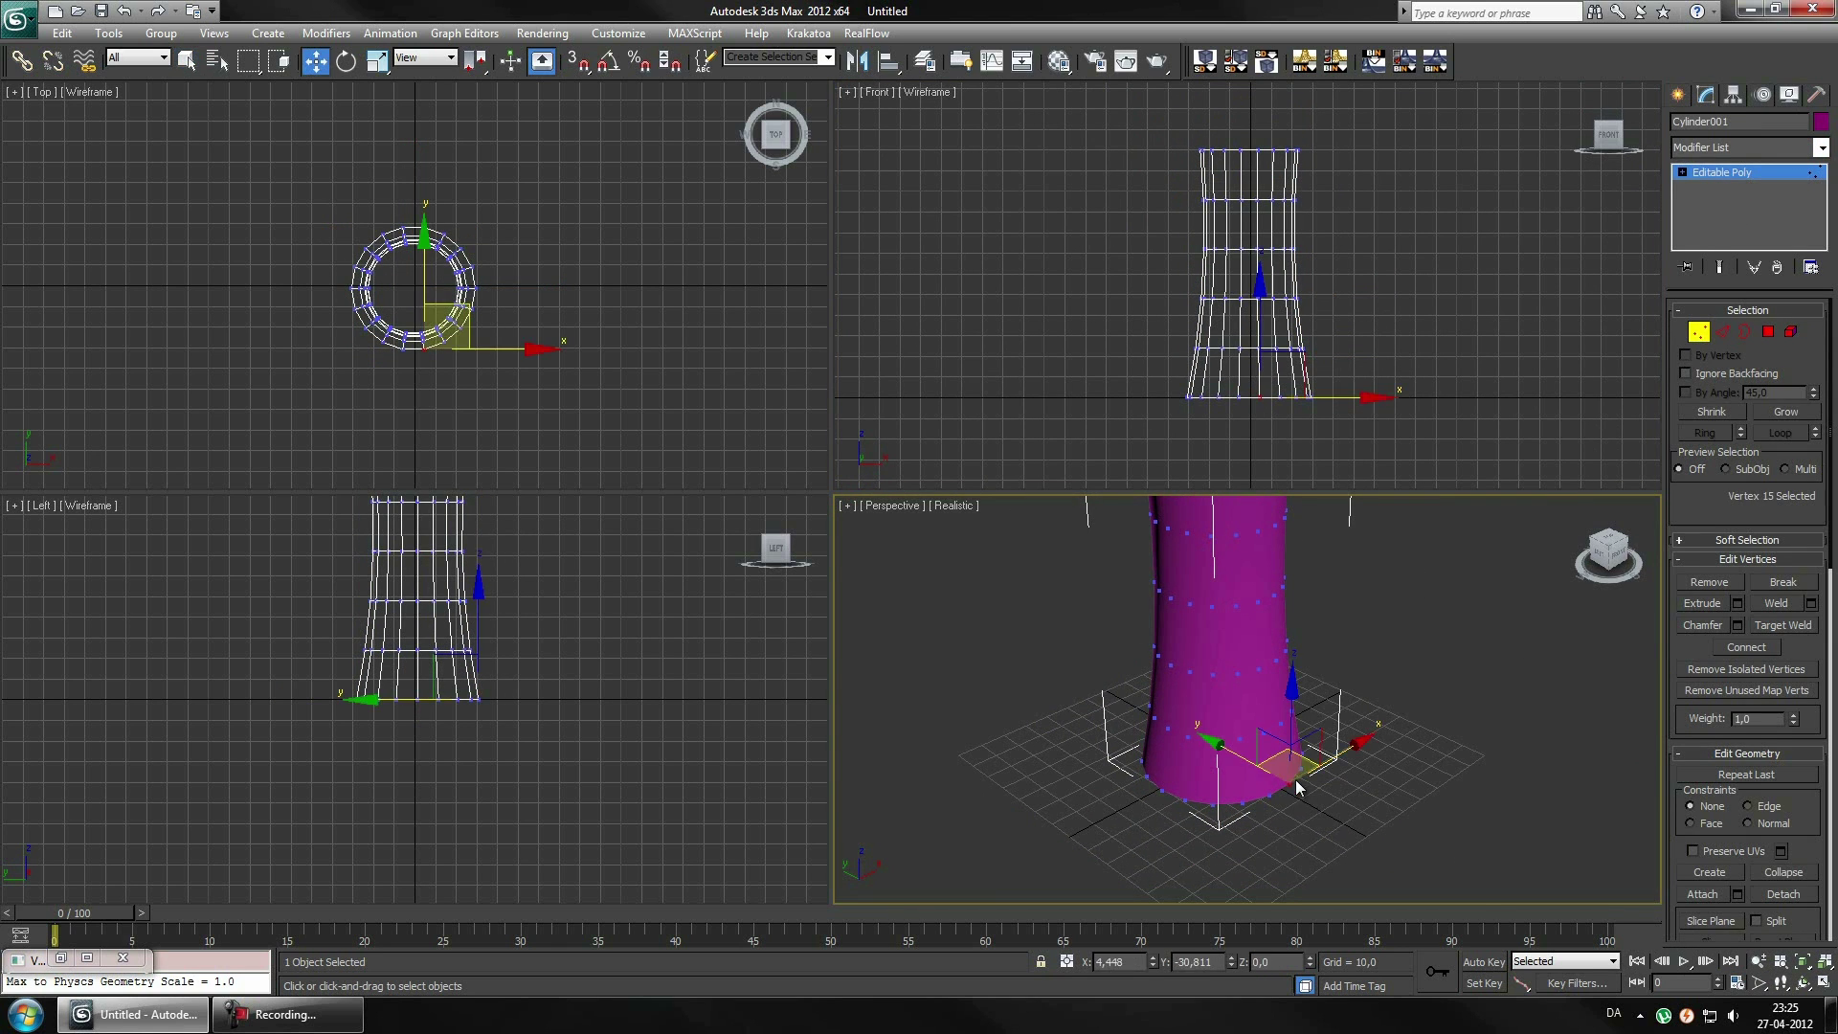
mouse_move(1300, 787)
alt+middle_down()
mouse_move(1514, 538)
mouse_move(1214, 788)
alt+middle_up()
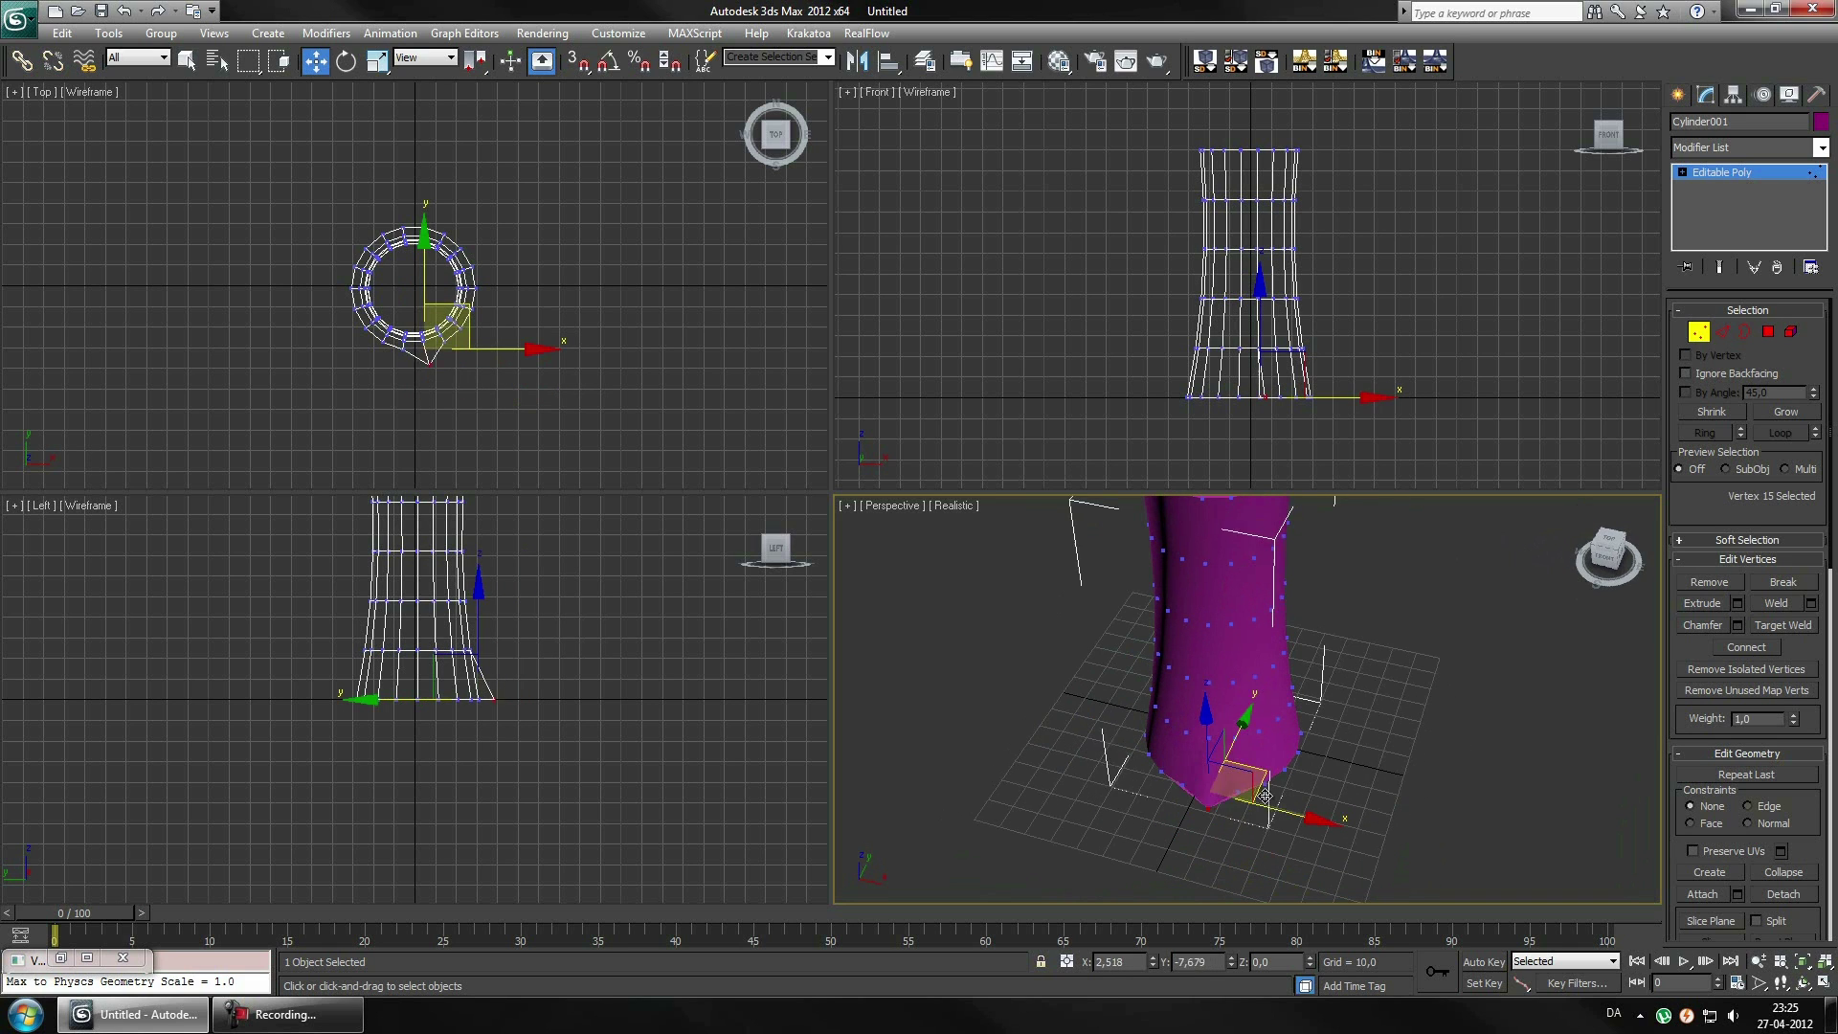
click(1319, 800)
drag(1321, 802, 1338, 755)
alt+middle_drag(1338, 755, 1177, 794)
drag(1178, 794, 1153, 815)
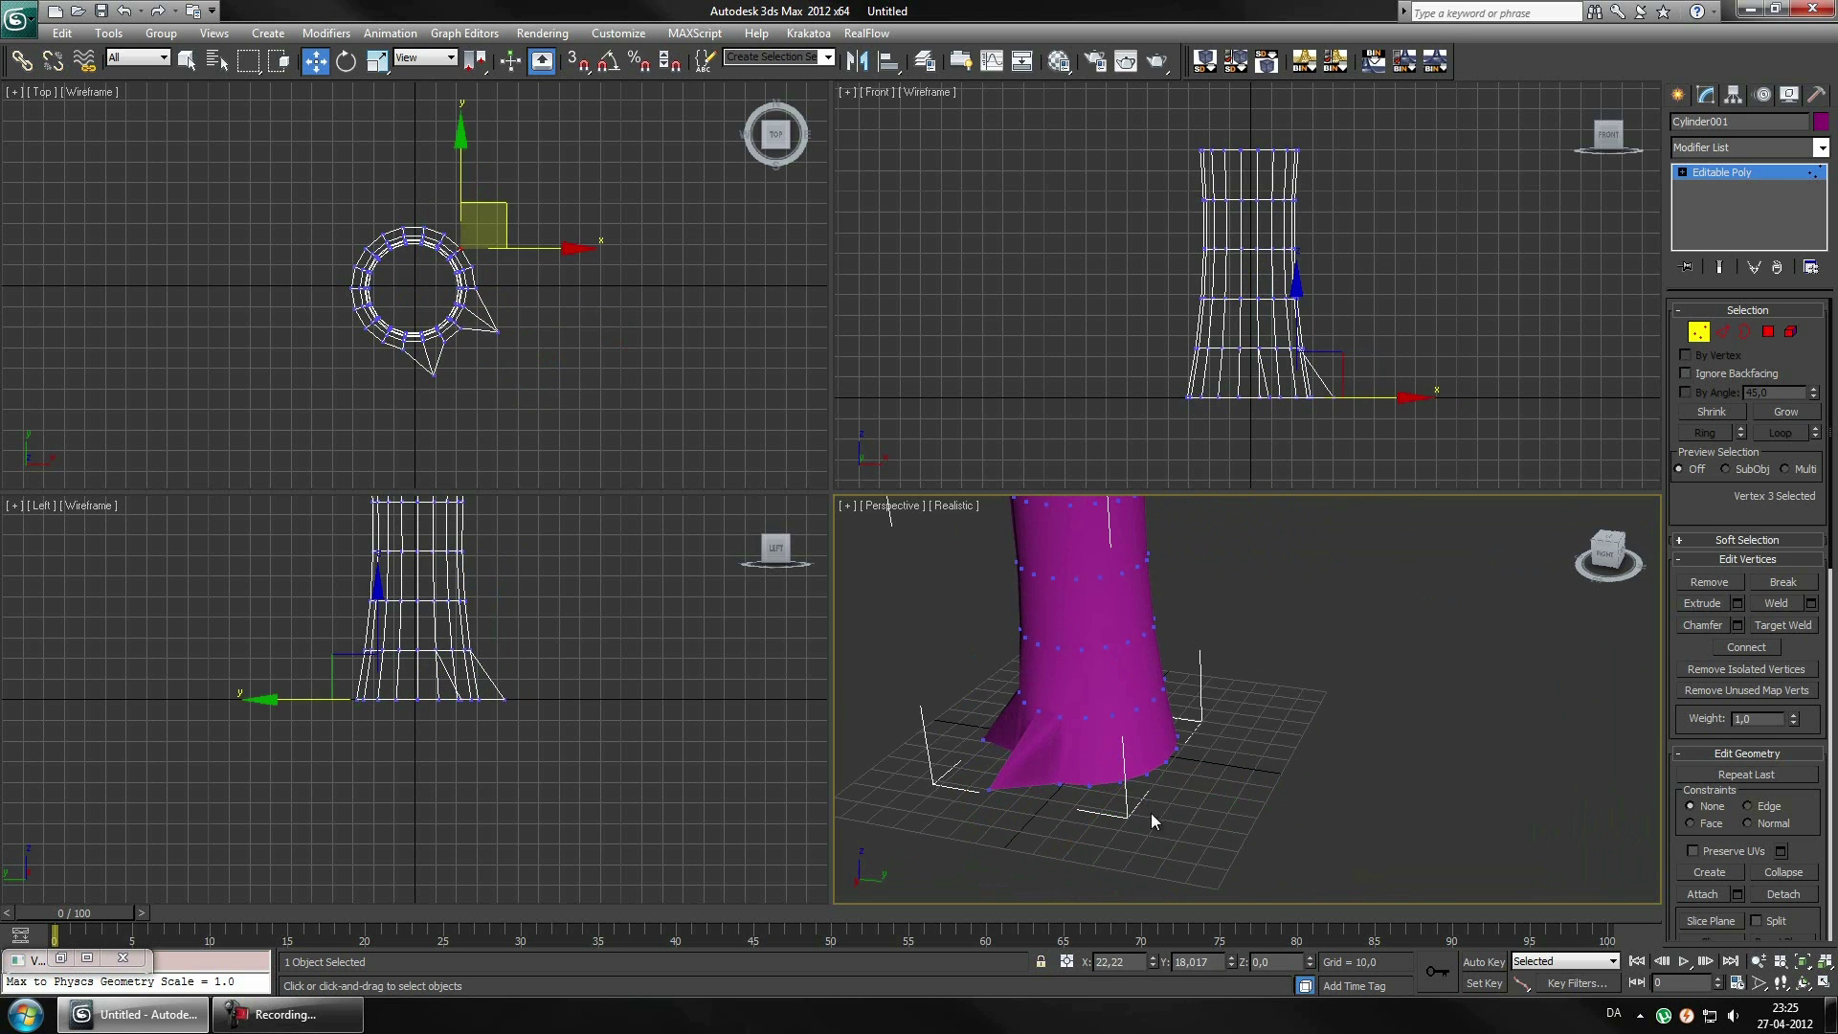
Pull another base vertex out into a spike, then select a base polygon
click(1139, 808)
alt+middle_drag(1139, 808, 1068, 764)
drag(1067, 764, 938, 794)
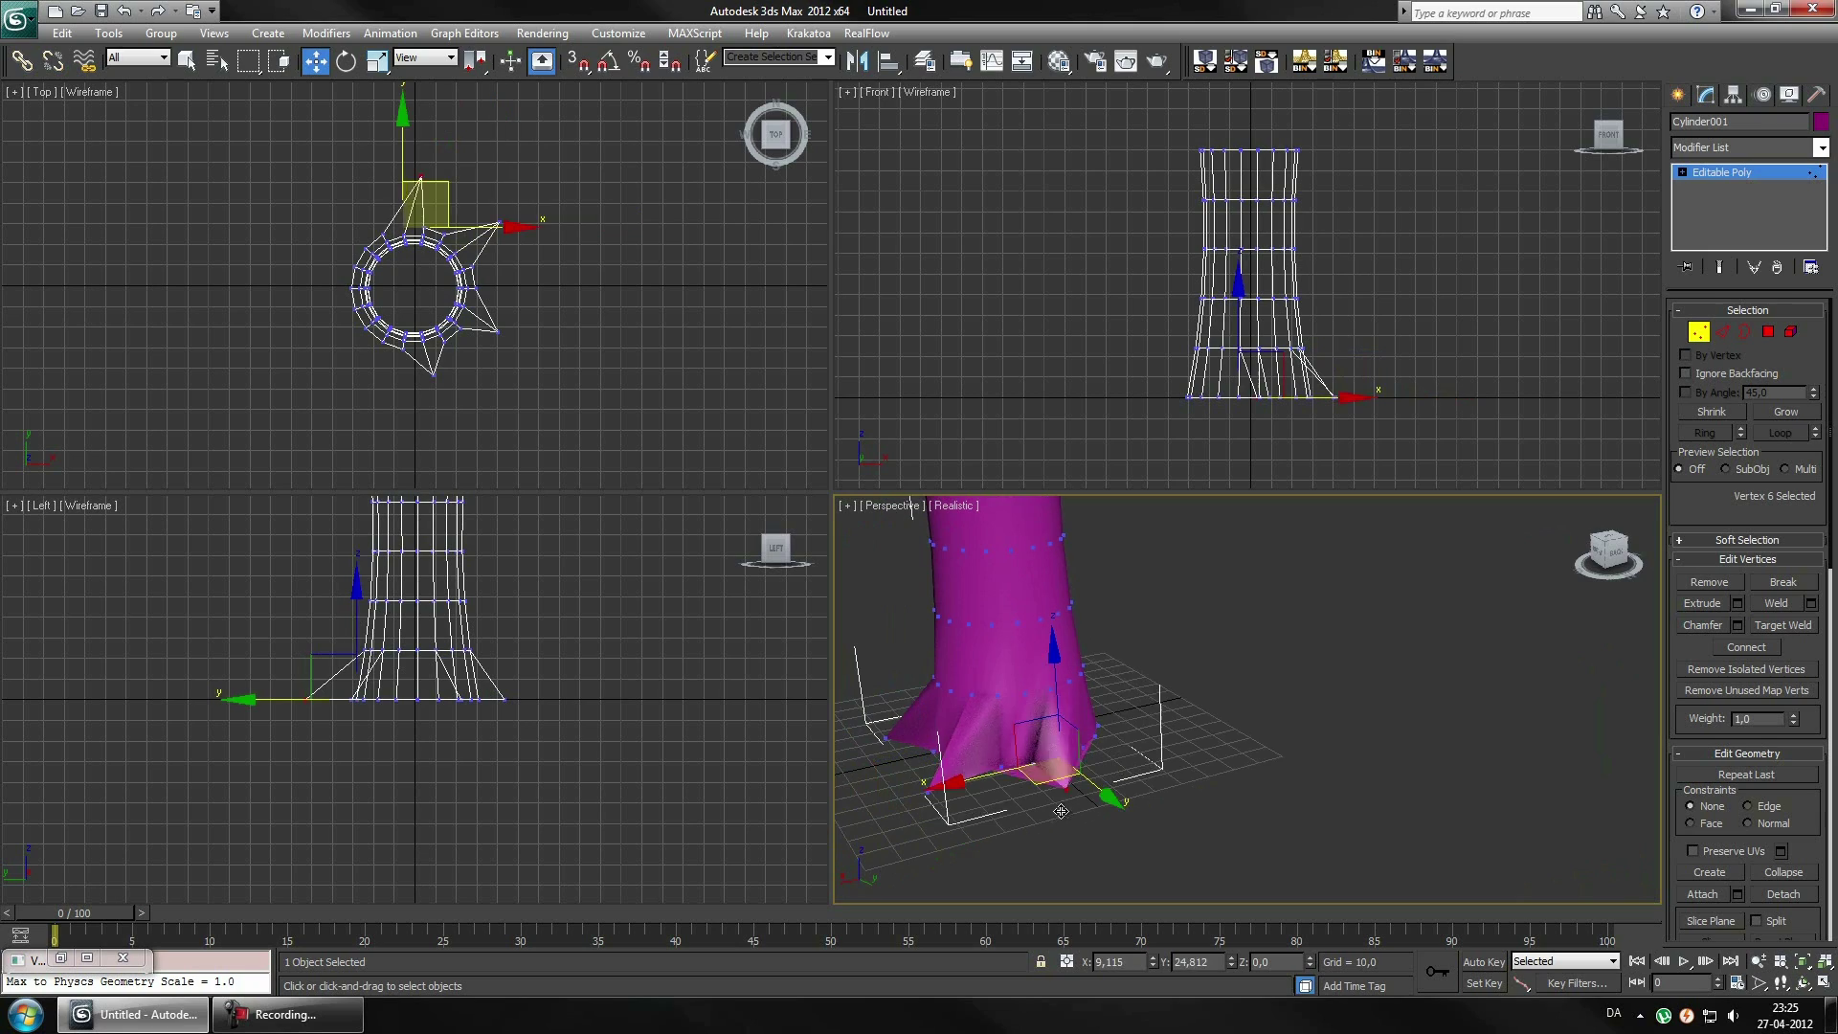
alt+middle_drag(1541, 580, 1467, 554)
key(4)
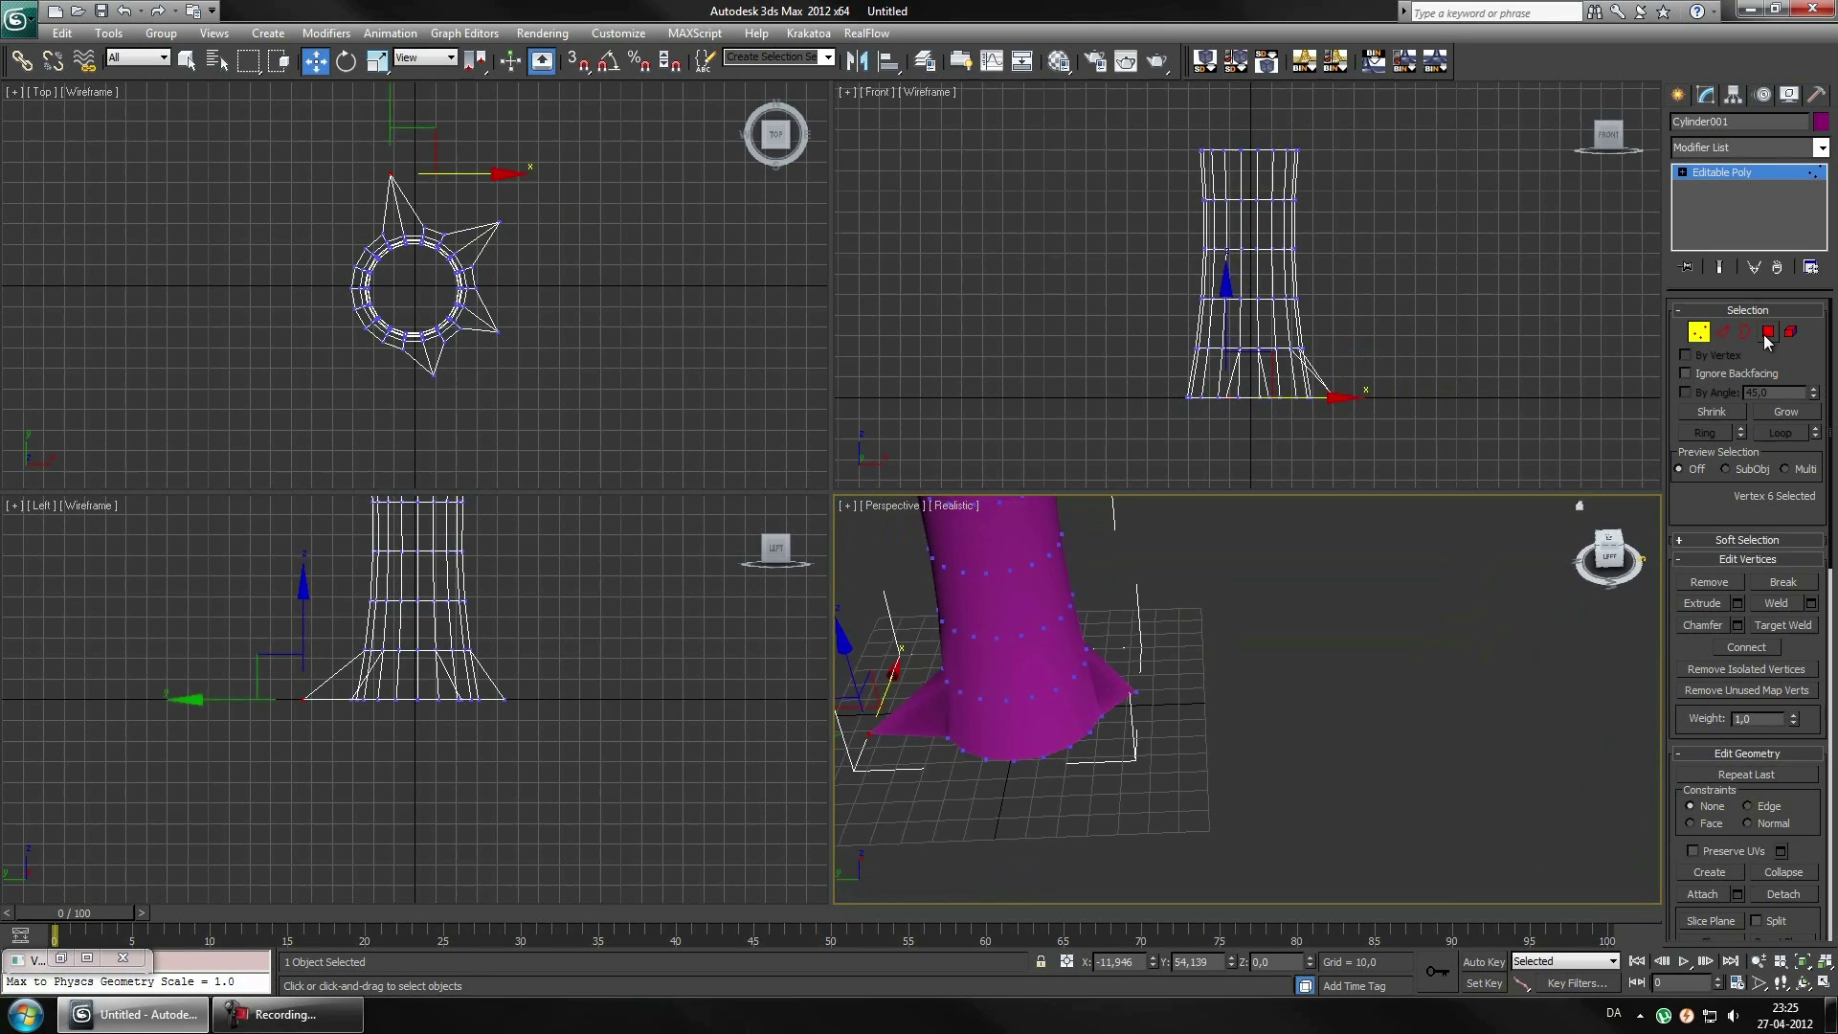
click(1048, 740)
Extrude two base polygons outward into a long root
click(1737, 603)
alt+middle_drag(1149, 574, 860, 538)
drag(1280, 756, 1280, 737)
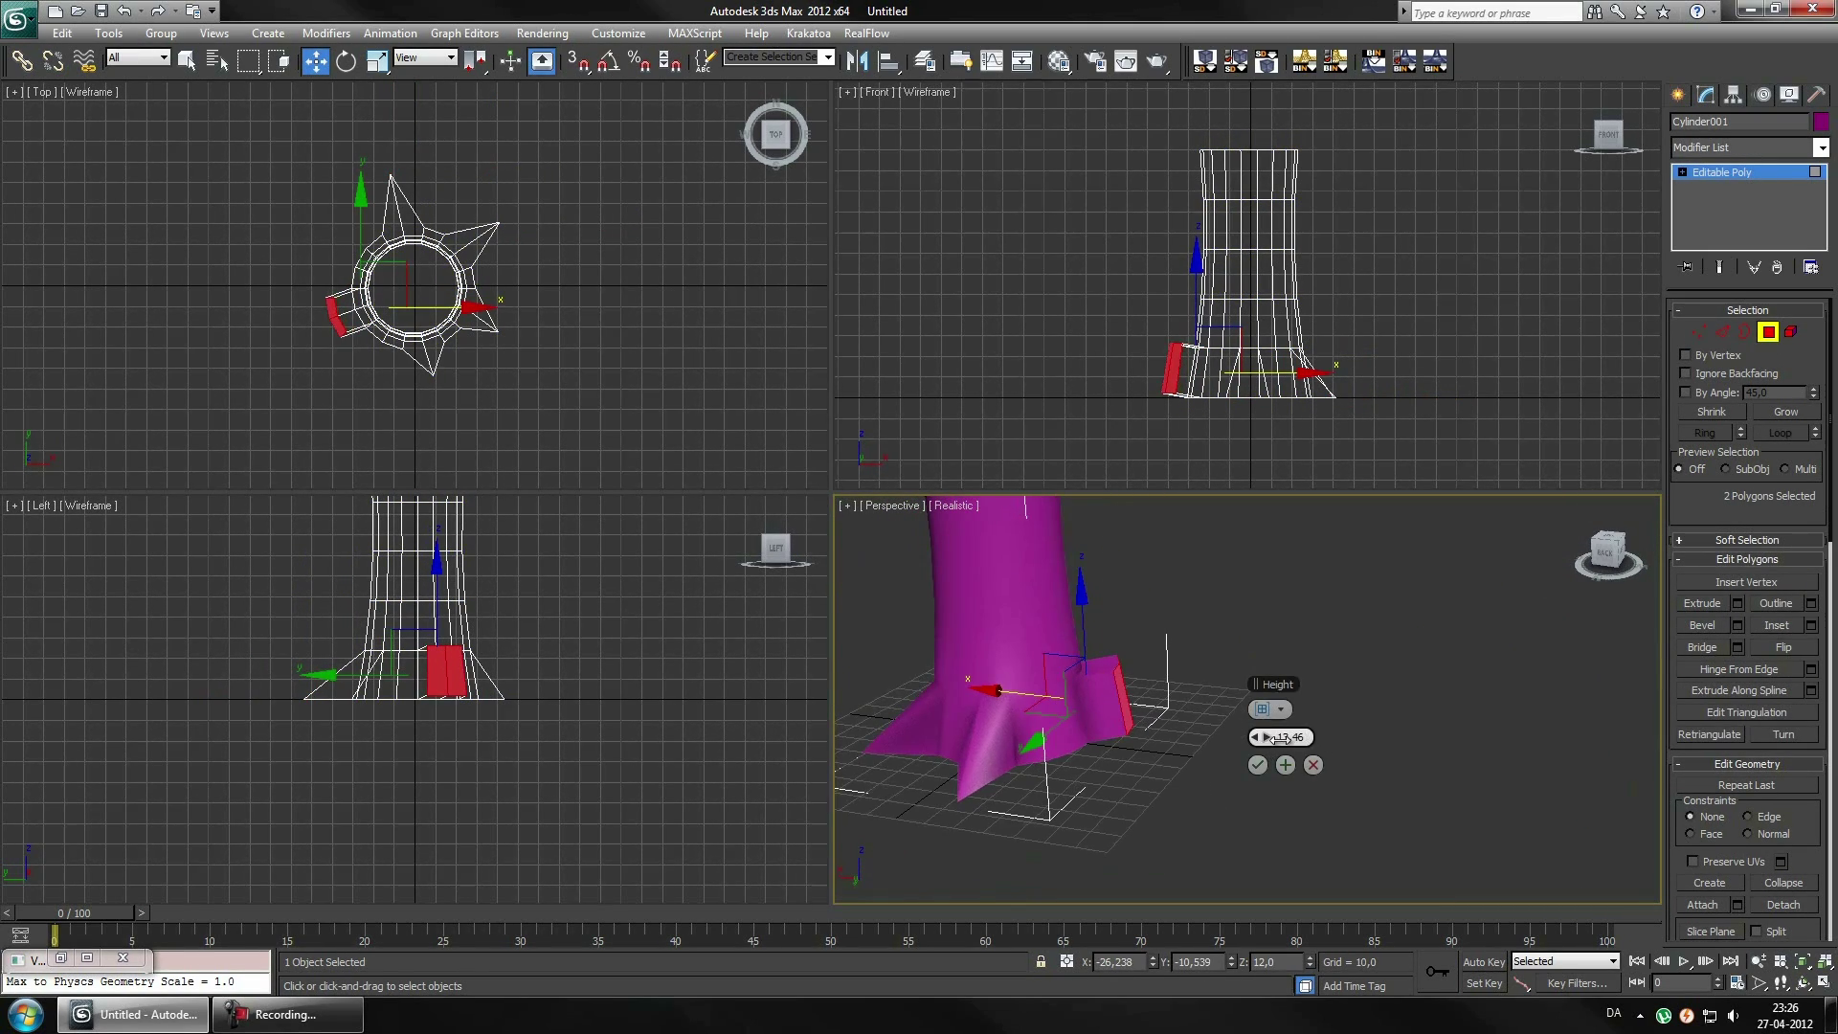
click(1257, 765)
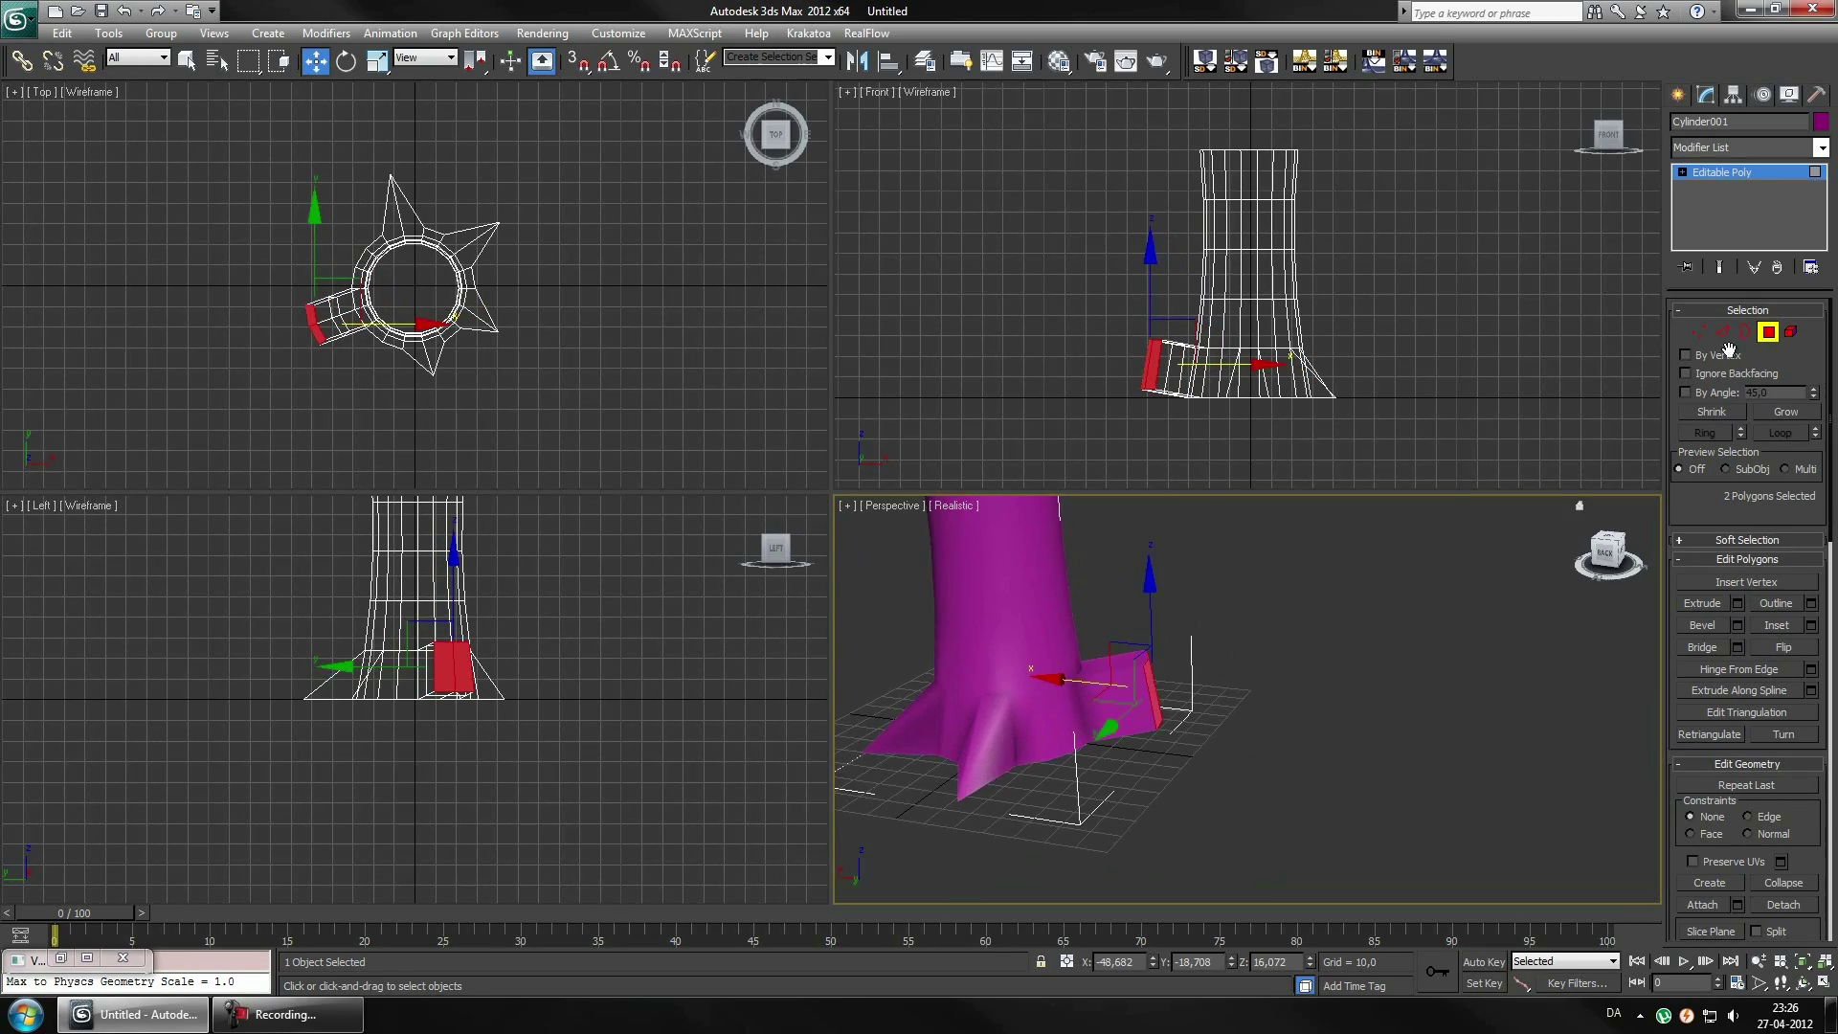
key(1)
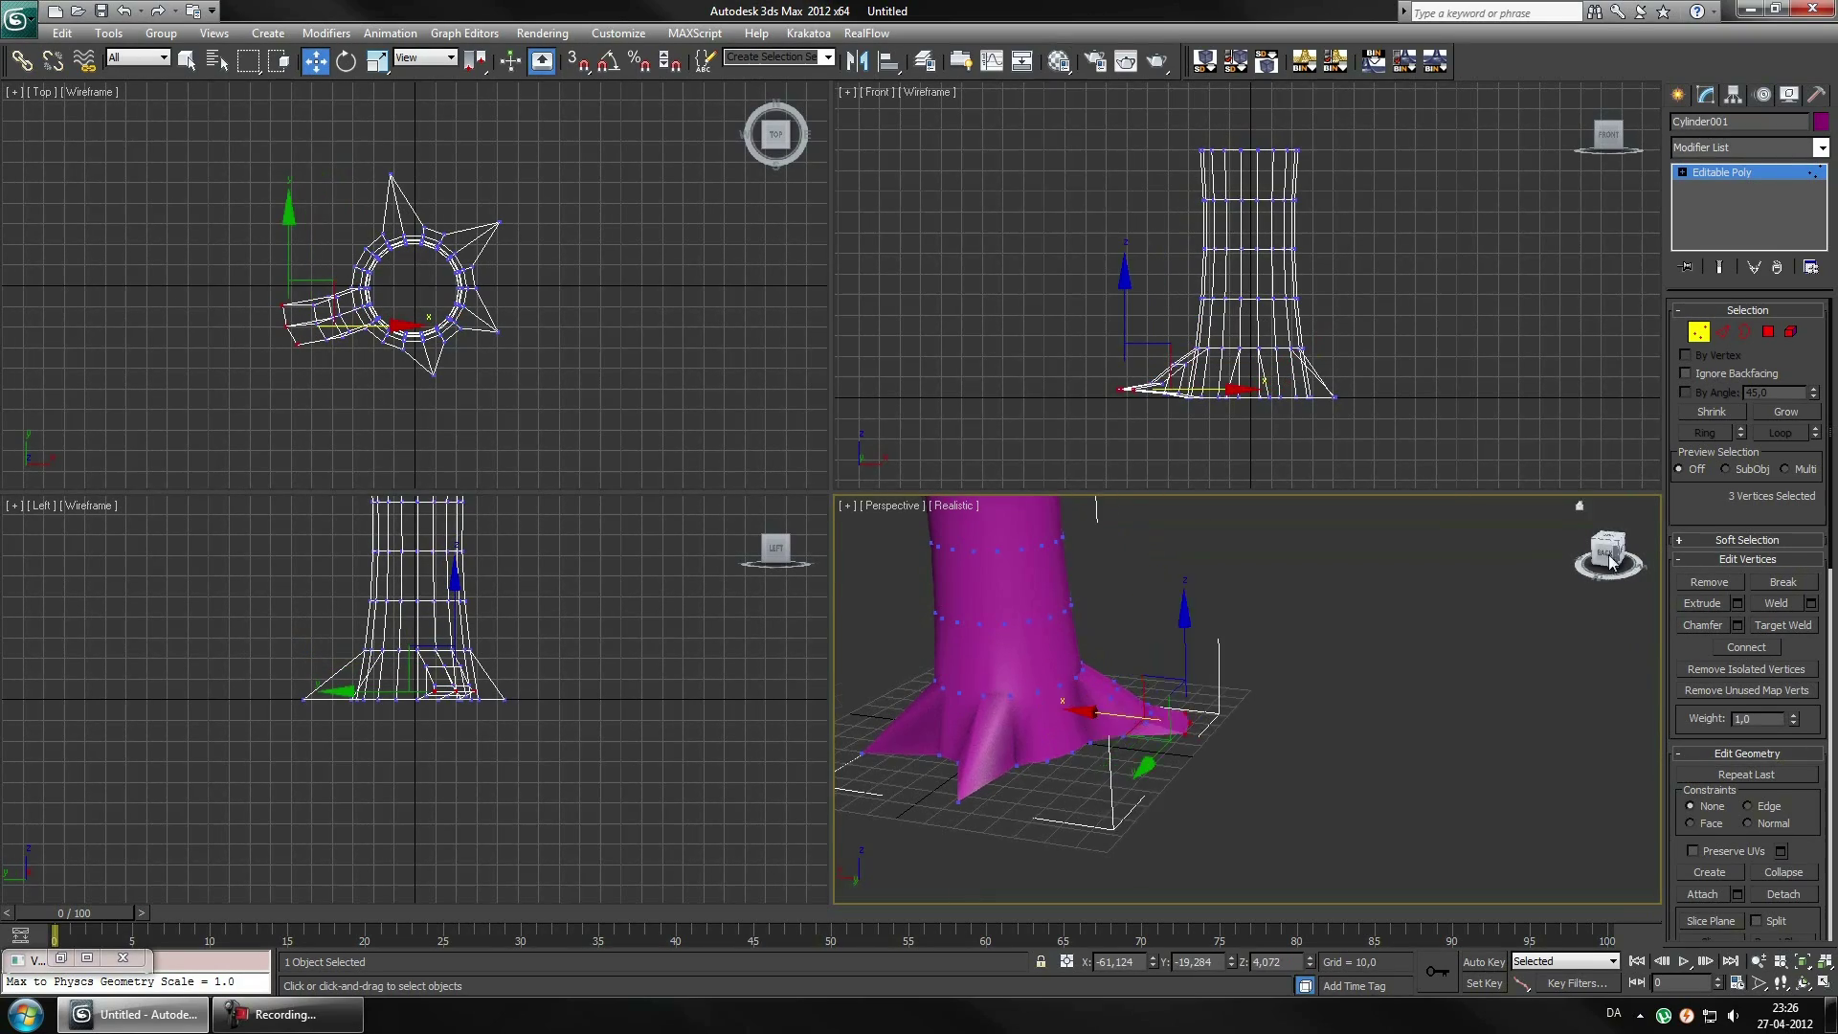
Reshape the root's vertices, undoing the unwanted edits
alt+middle_drag(1202, 703, 1387, 692)
click(863, 548)
click(1156, 723)
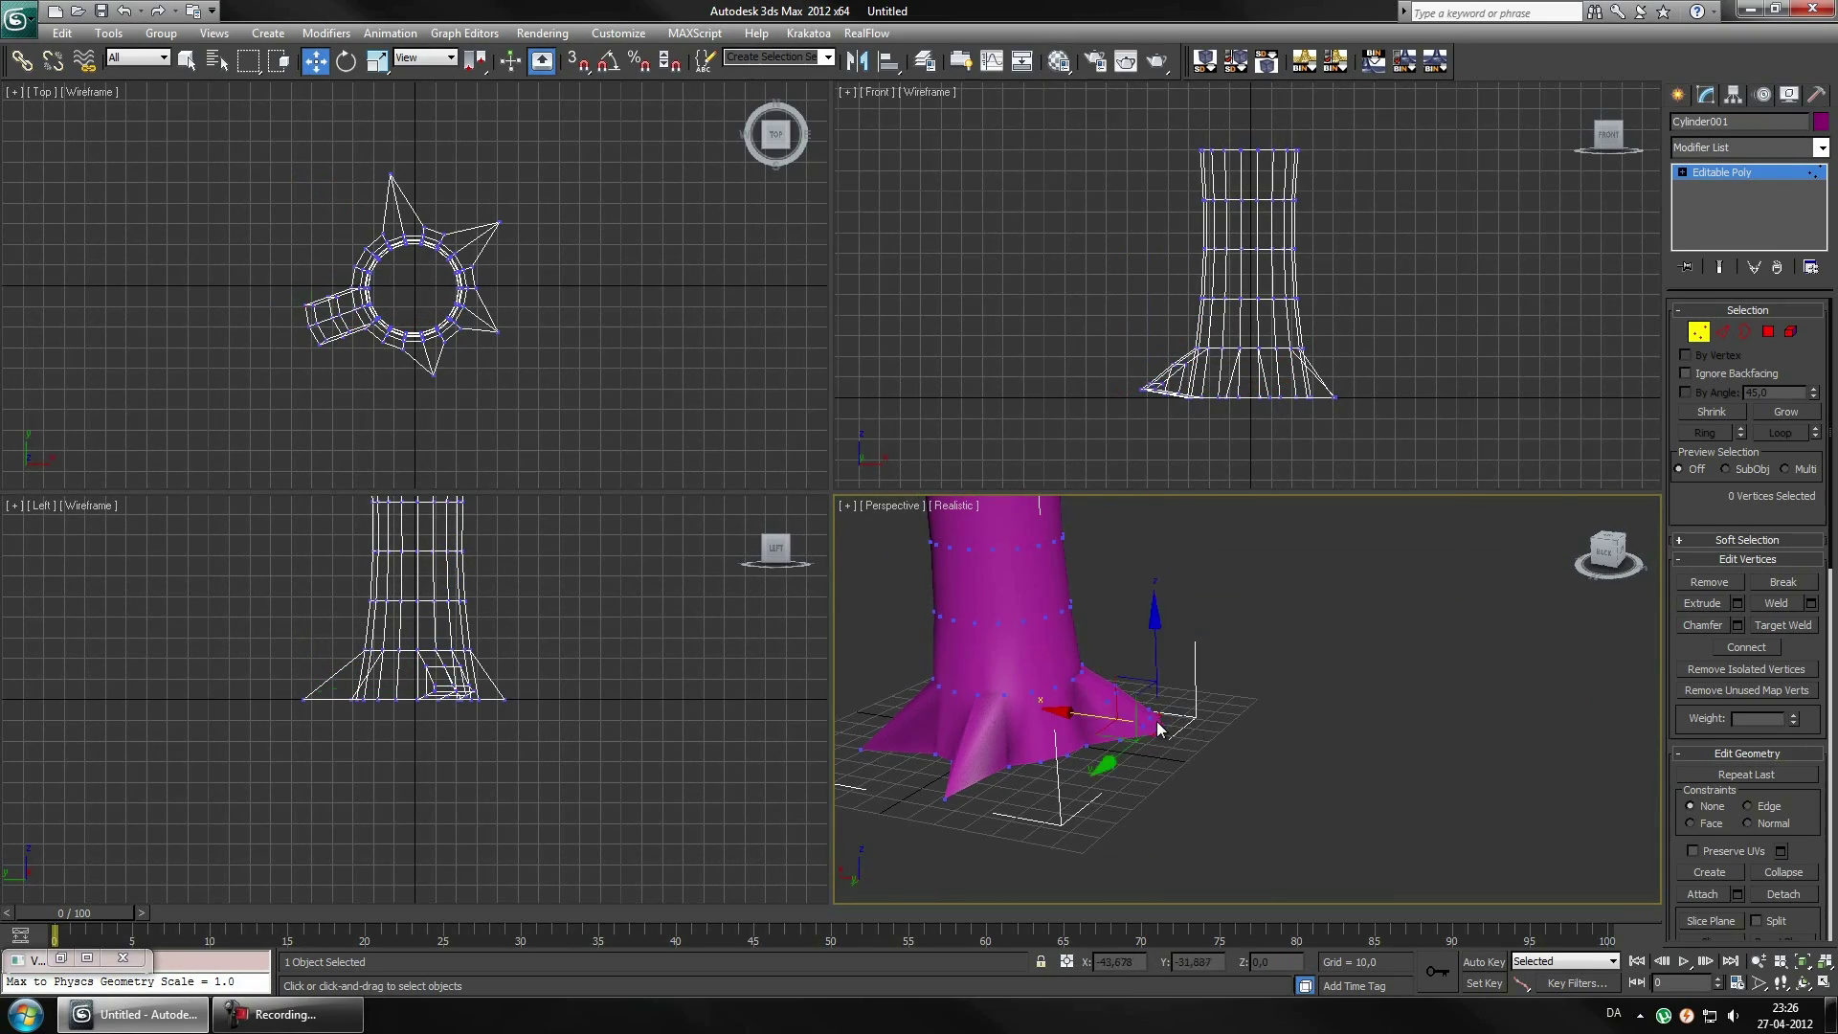
key(ctrl+z)
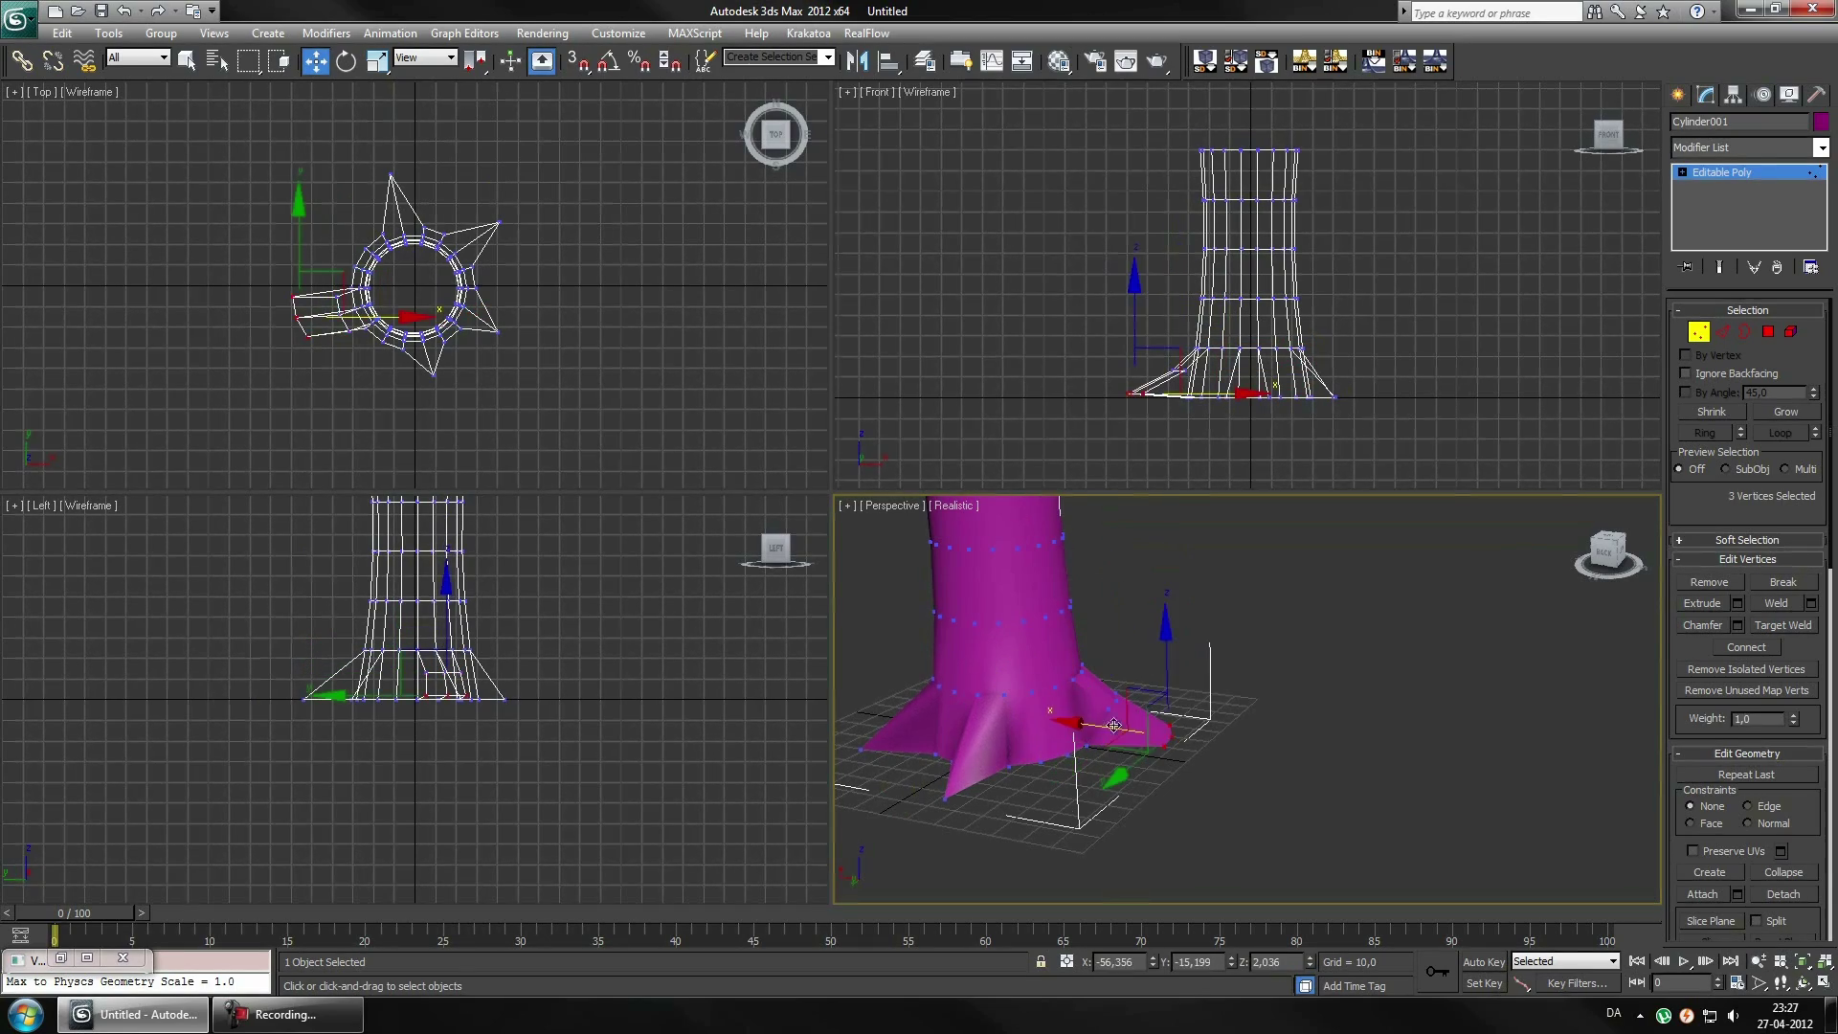
alt+middle_drag(1139, 668, 1566, 505)
key(4)
click(1410, 611)
drag(1601, 560, 1396, 682)
Undo the last change and add a TurboSmooth modifier to the trunk
key(ctrl+z)
drag(1566, 530, 1497, 555)
click(1706, 148)
scroll(1732, 382, down, 15)
click(1733, 382)
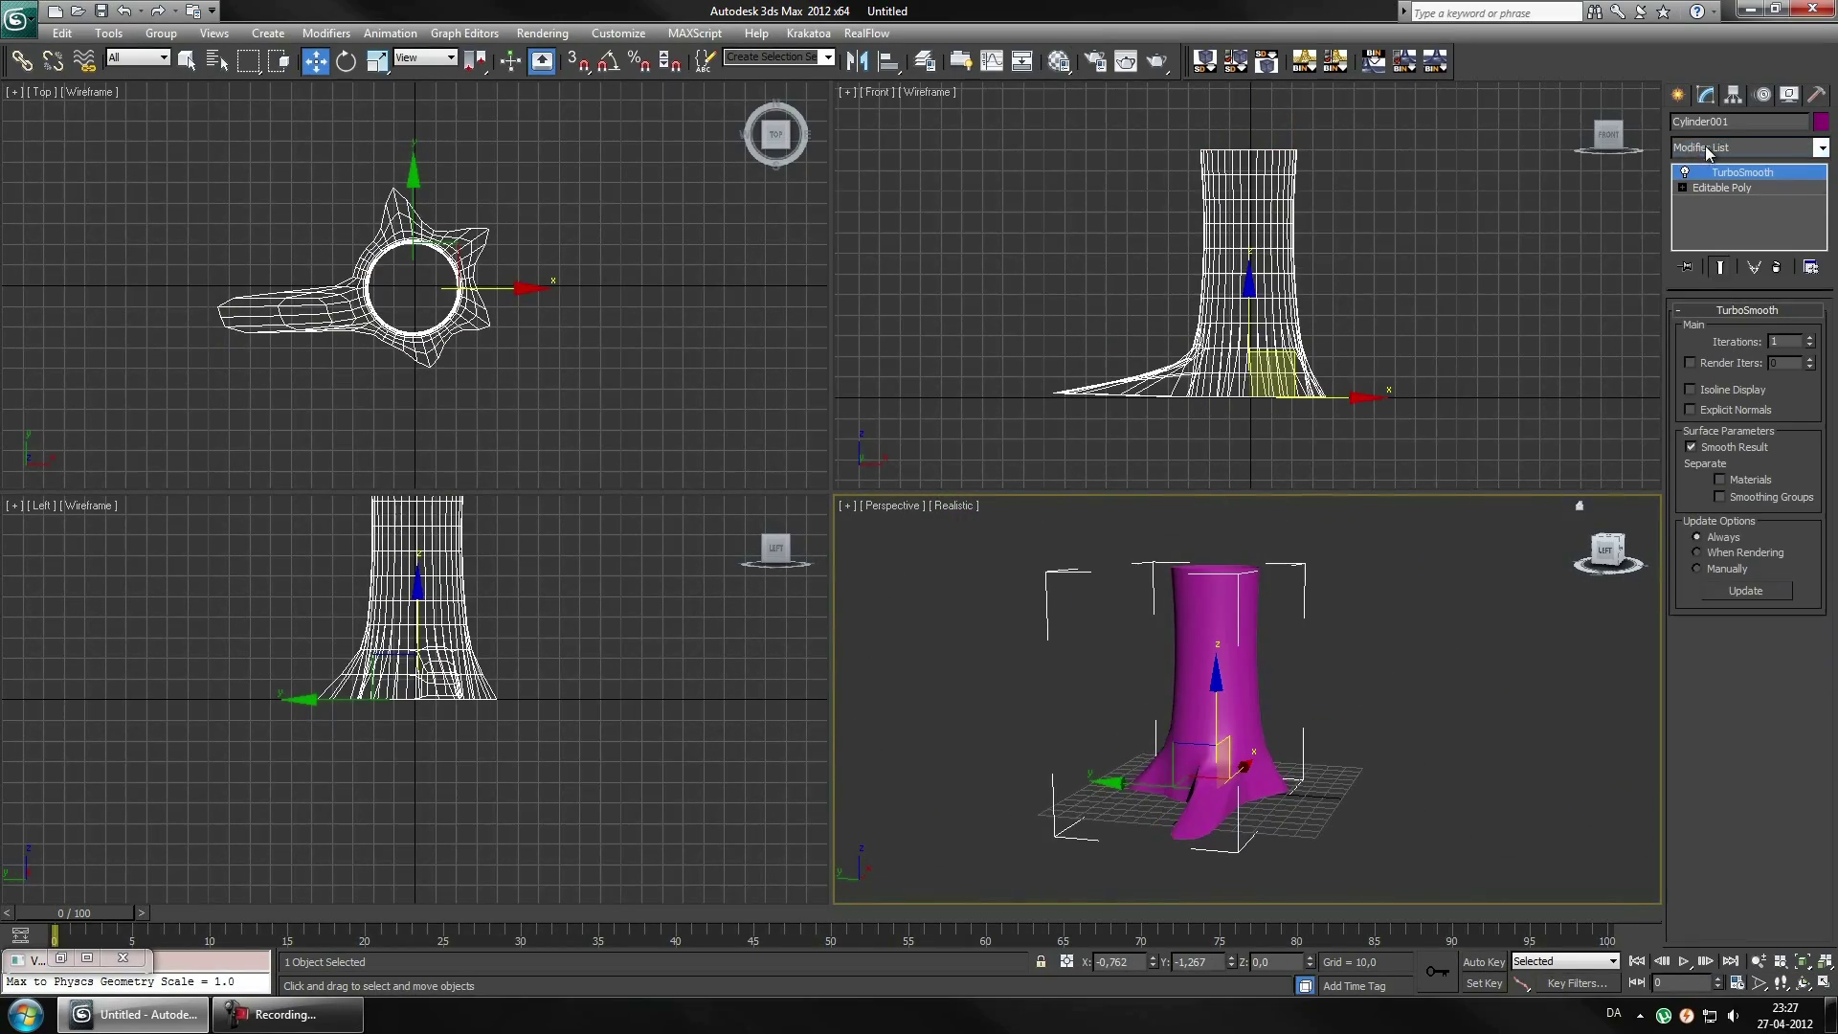
Add an extra Taper above TurboSmooth, then delete it from the stack
mouse_move(1608, 551)
mouse_down()
mouse_move(840, 553)
mouse_move(1587, 395)
mouse_up()
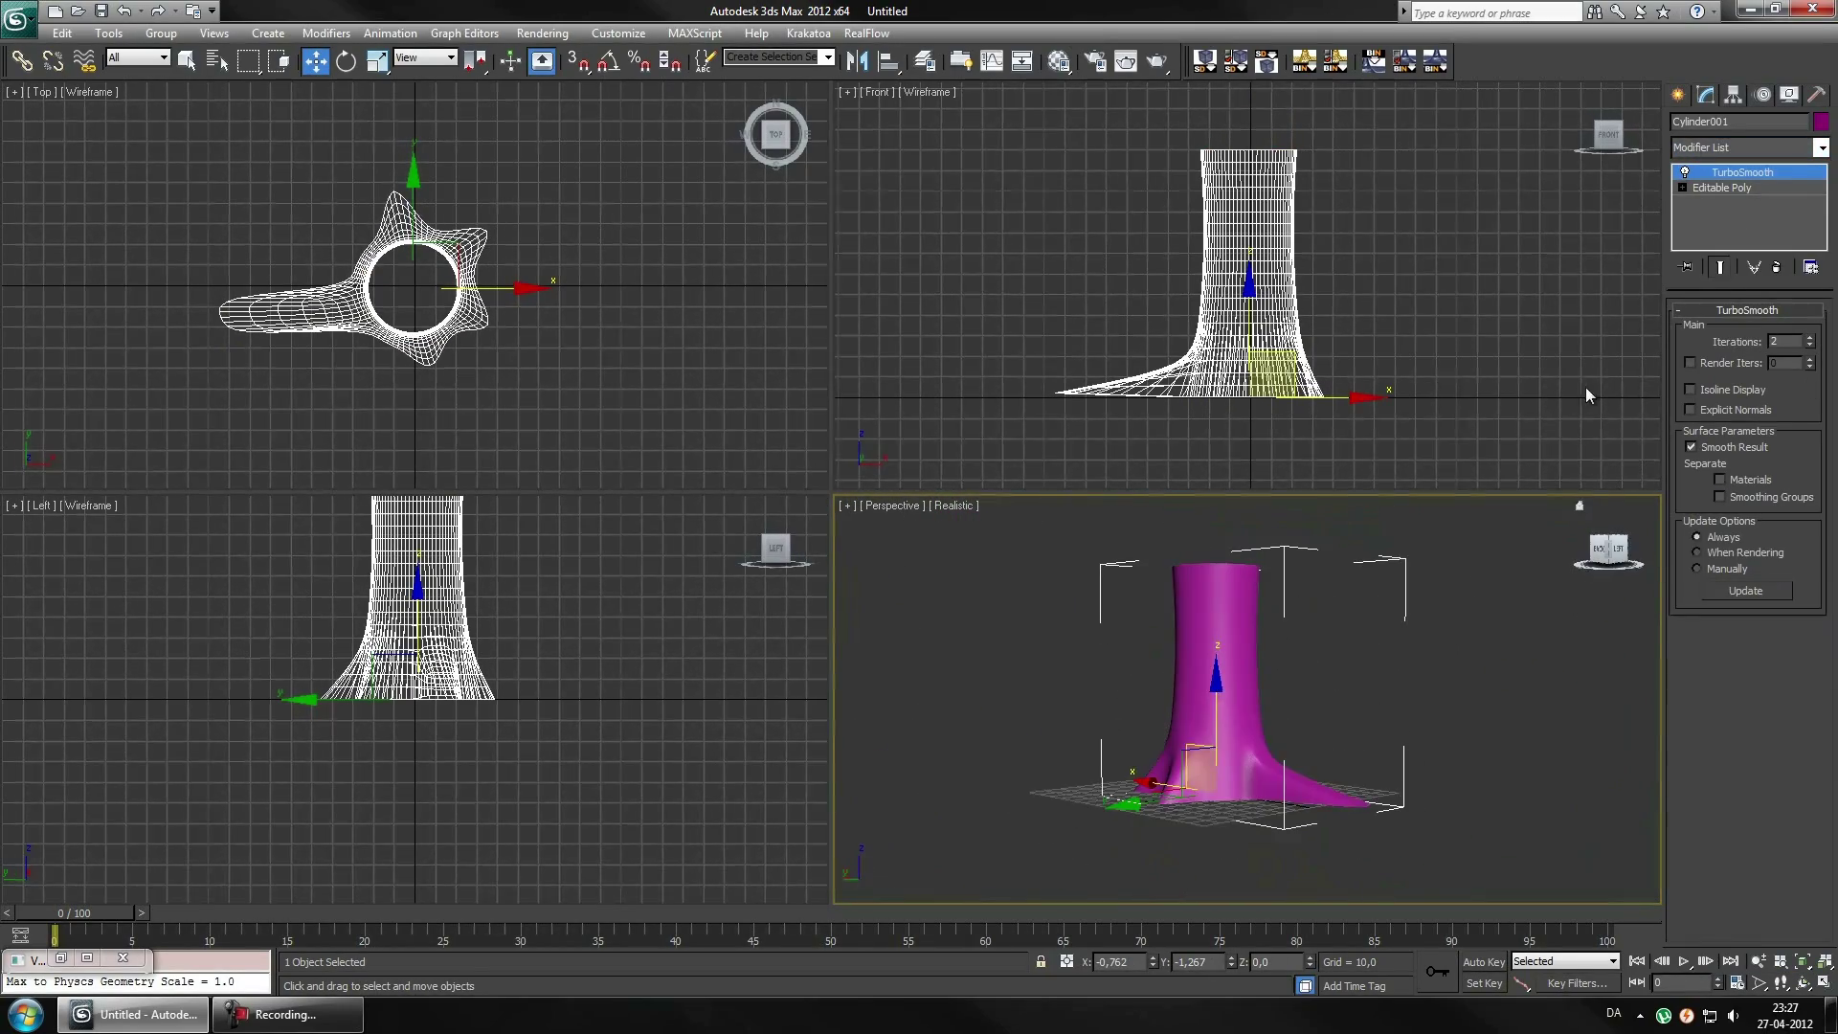
click(1746, 147)
click(1691, 228)
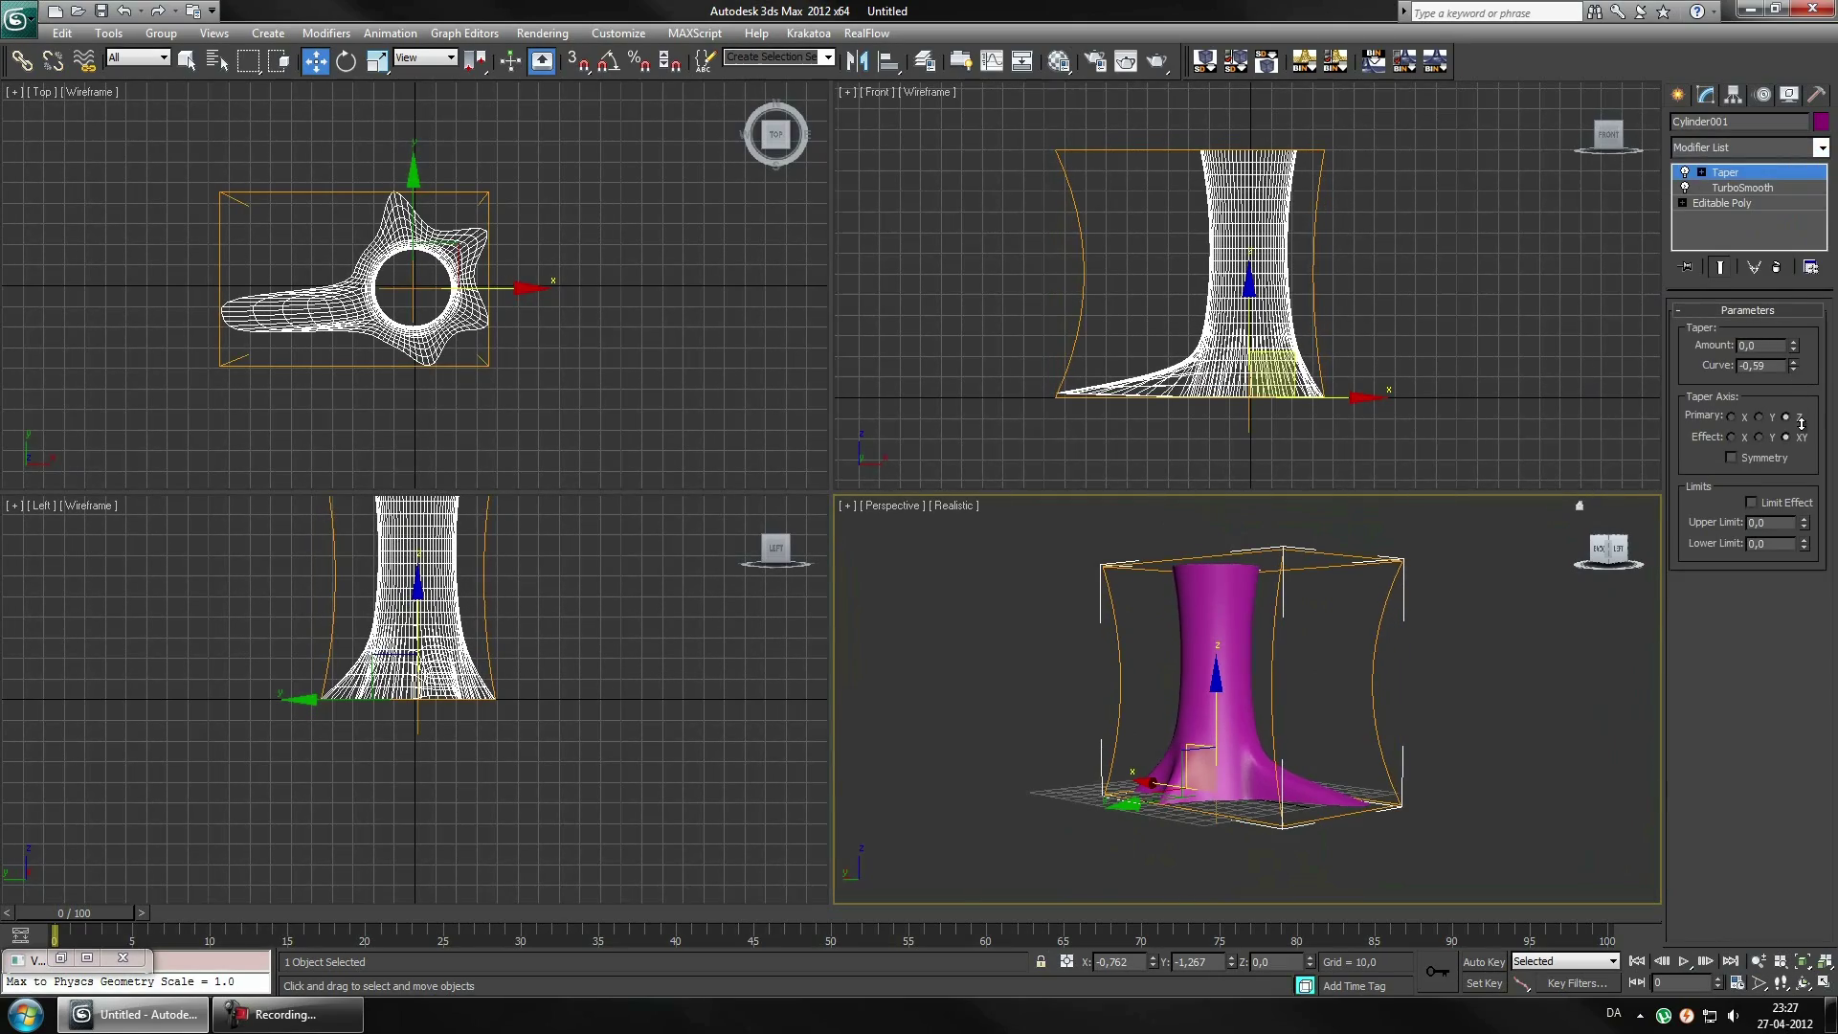
right_click(1690, 187)
click(1661, 228)
Collapse the whole modifier stack into one mesh and deselect the trunk
right_click(1226, 613)
click(1484, 807)
click(1436, 670)
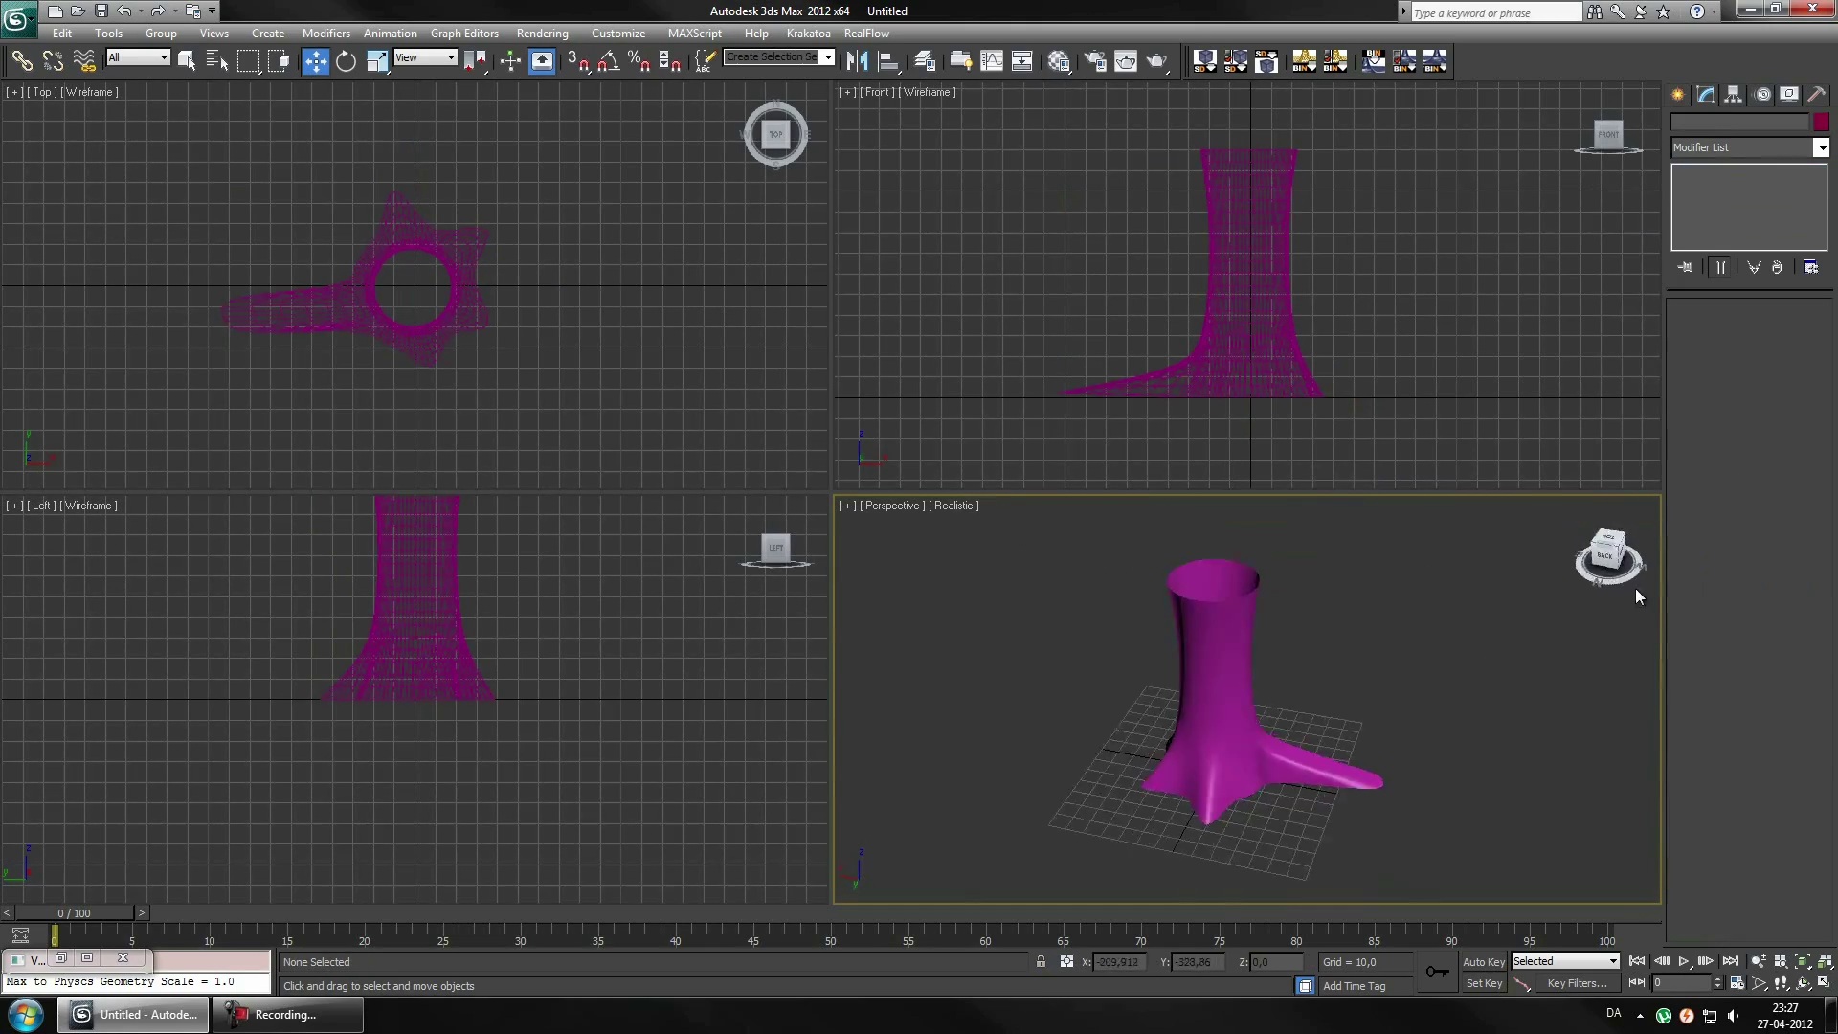
scroll(1337, 629, up, 3)
alt+middle_drag(1337, 628, 1497, 615)
Load color.jpg as the V-Ray material's Diffuse texture
key(m)
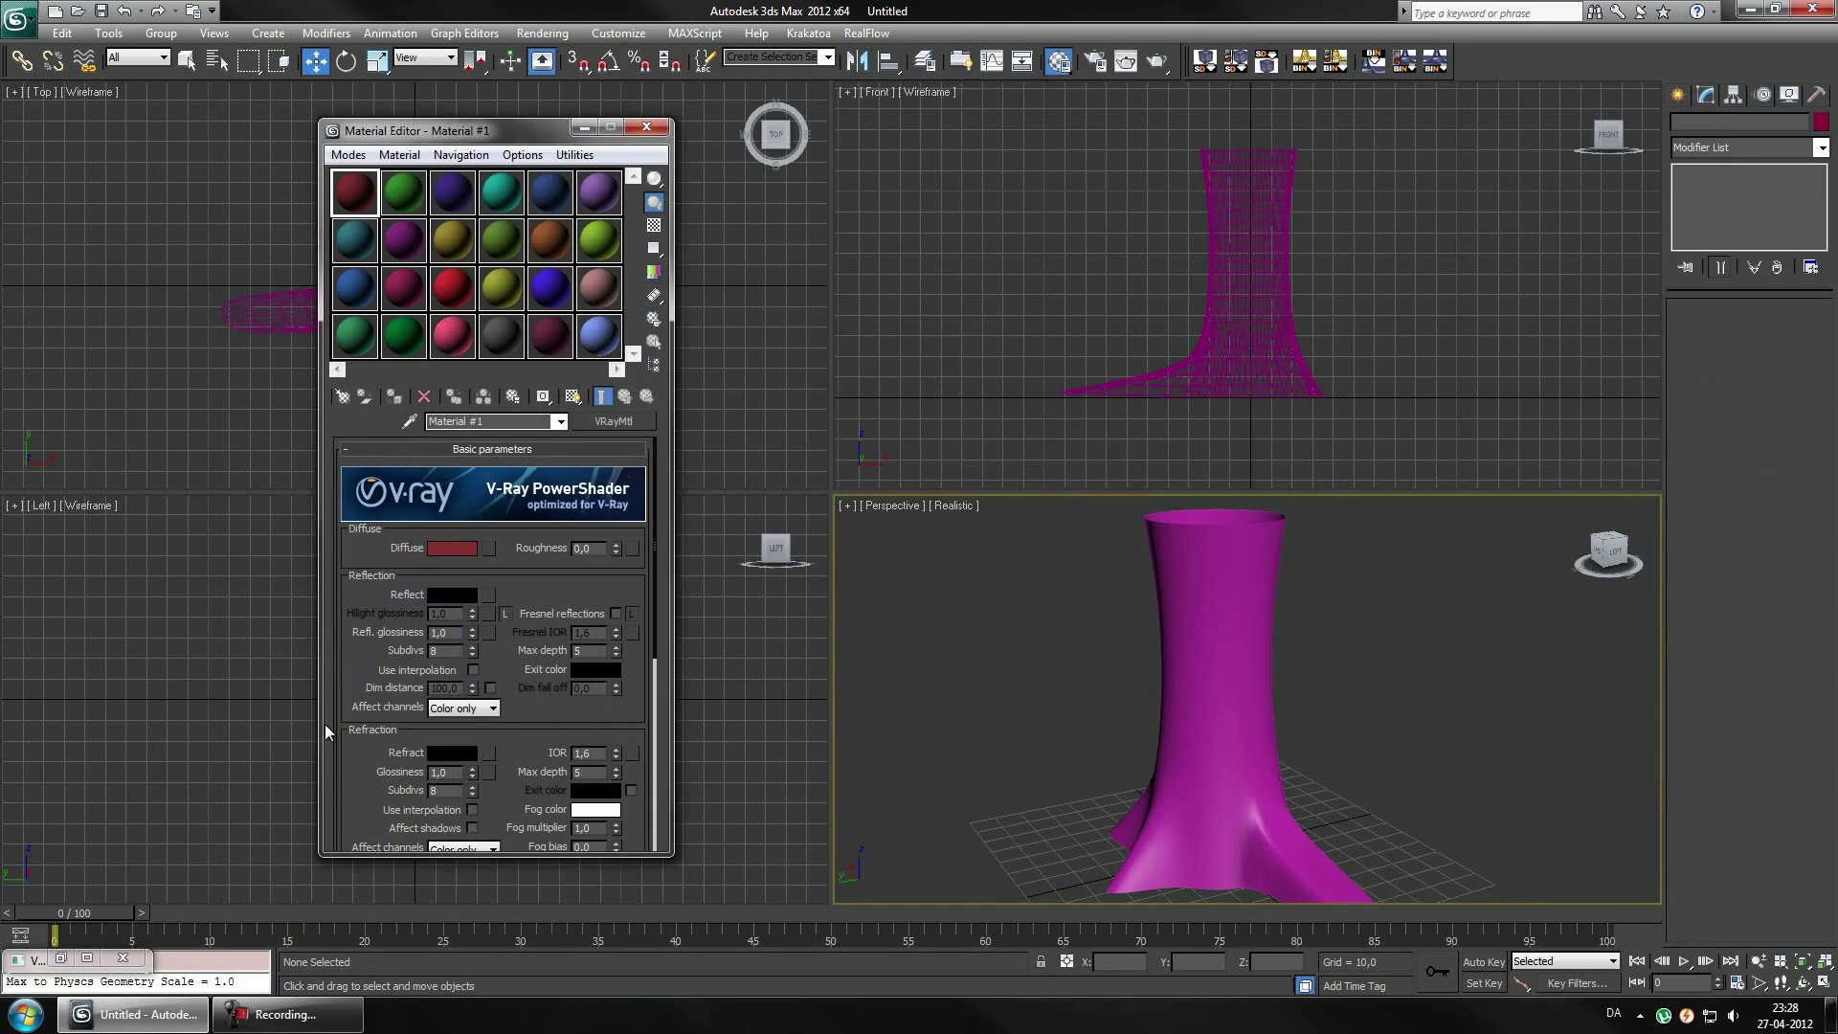
click(488, 548)
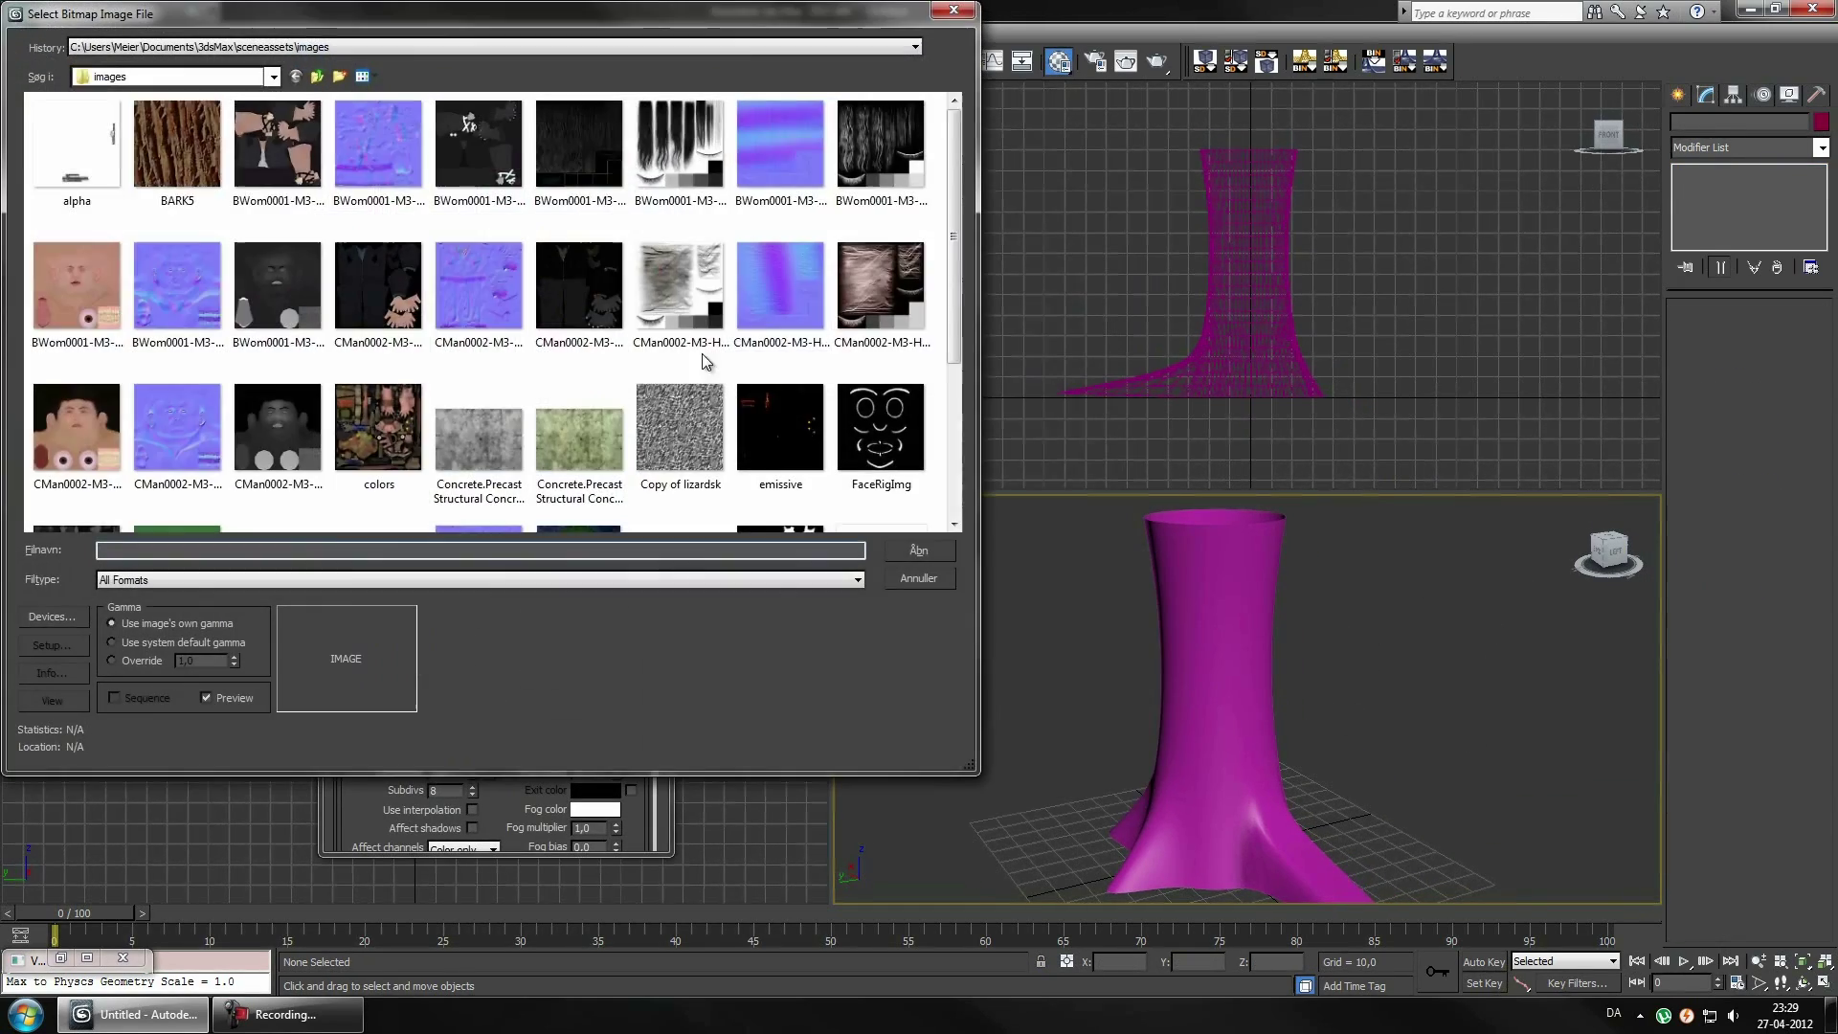
double_click(749, 167)
double_click(111, 131)
click(170, 142)
double_click(170, 142)
scroll(565, 574, down, 2)
click(624, 396)
Load bump.jpg into the material's Bump map slot
scroll(513, 464, down, 3)
scroll(513, 463, down, 3)
scroll(513, 464, down, 3)
scroll(497, 783, down, 3)
click(497, 783)
double_click(67, 144)
scroll(445, 735, down, 1)
double_click(354, 191)
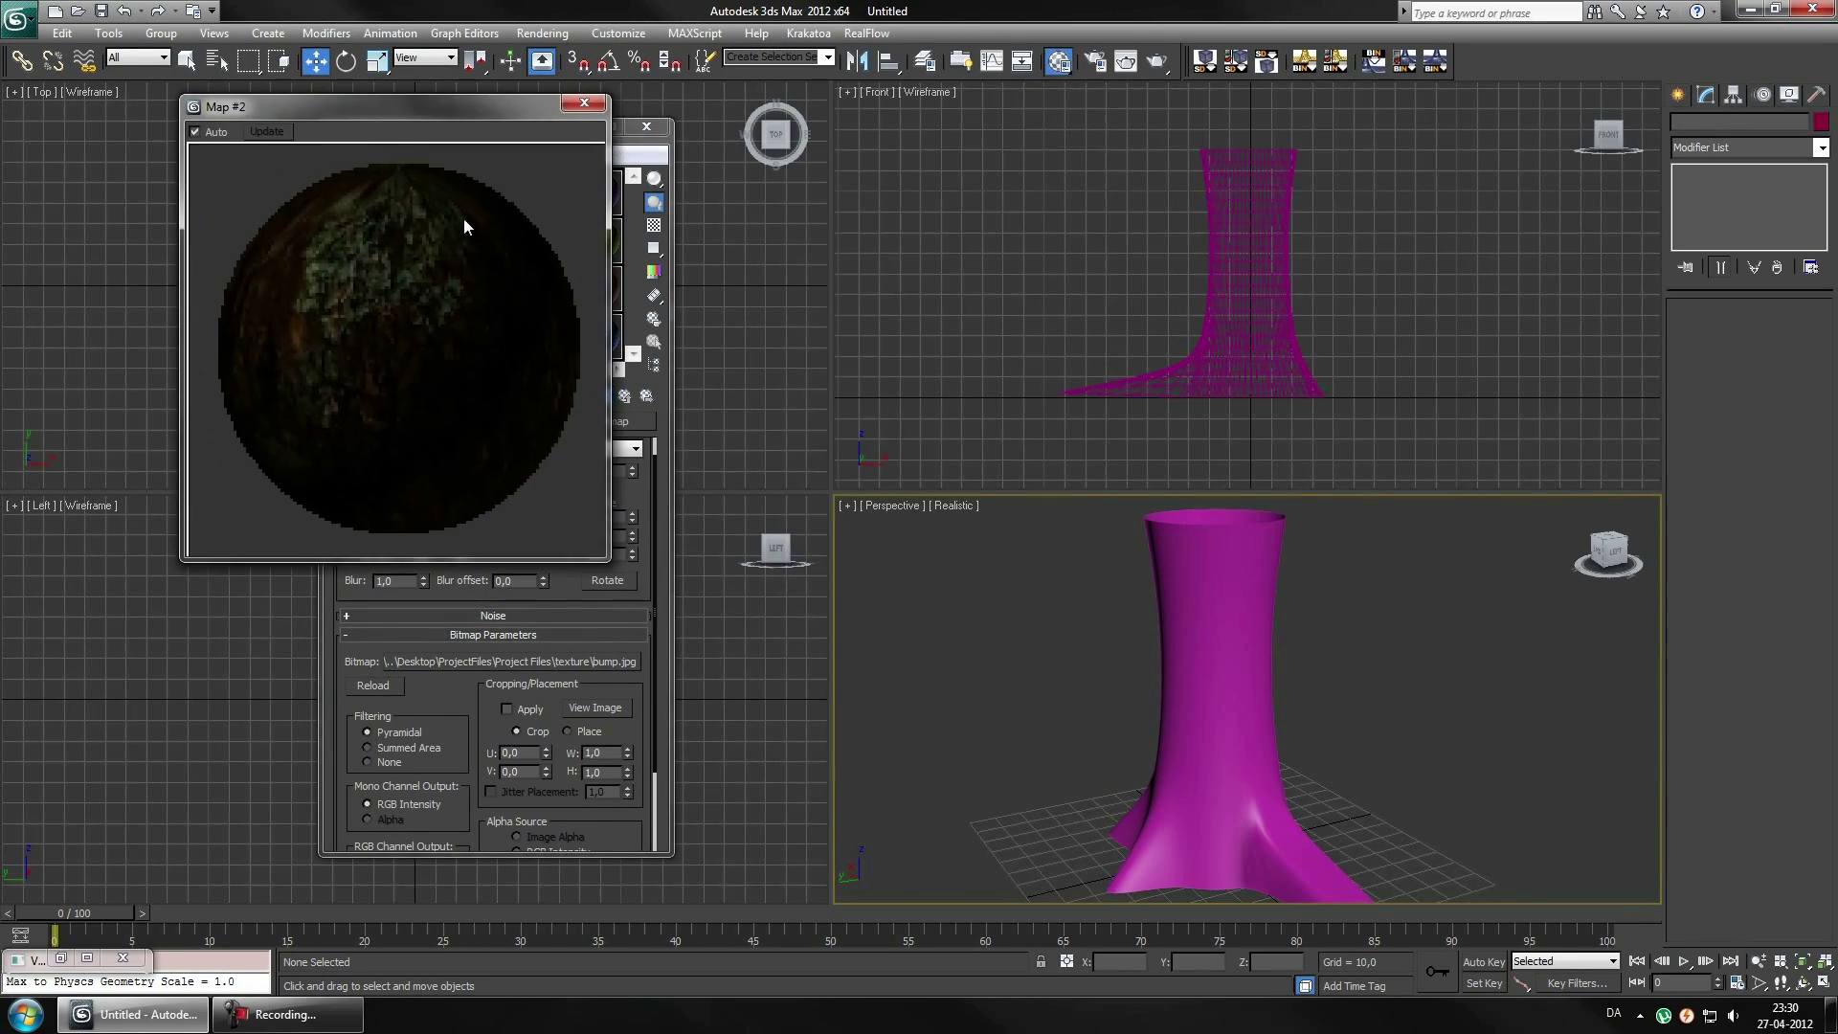
click(701, 104)
click(603, 395)
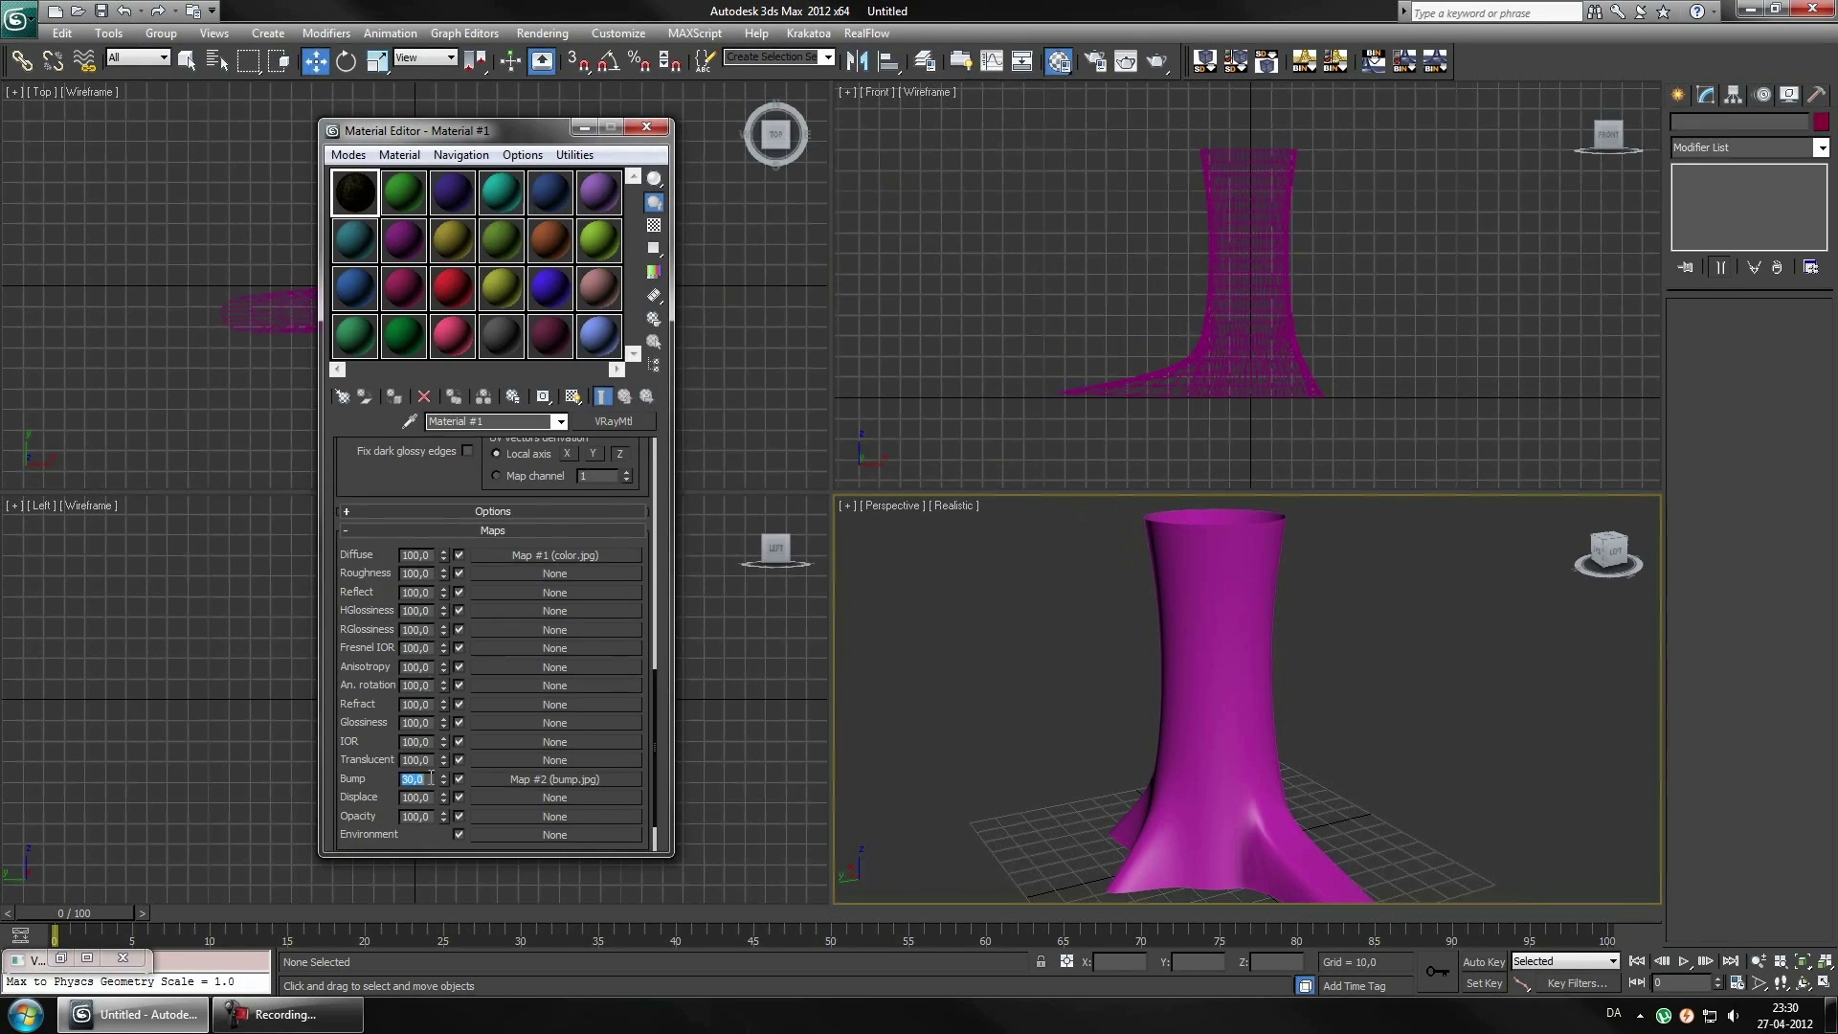
Set the material's reflection colour to mid grey and toggle the Fresnel IOR lock
scroll(574, 574, up, 5)
scroll(593, 556, up, 5)
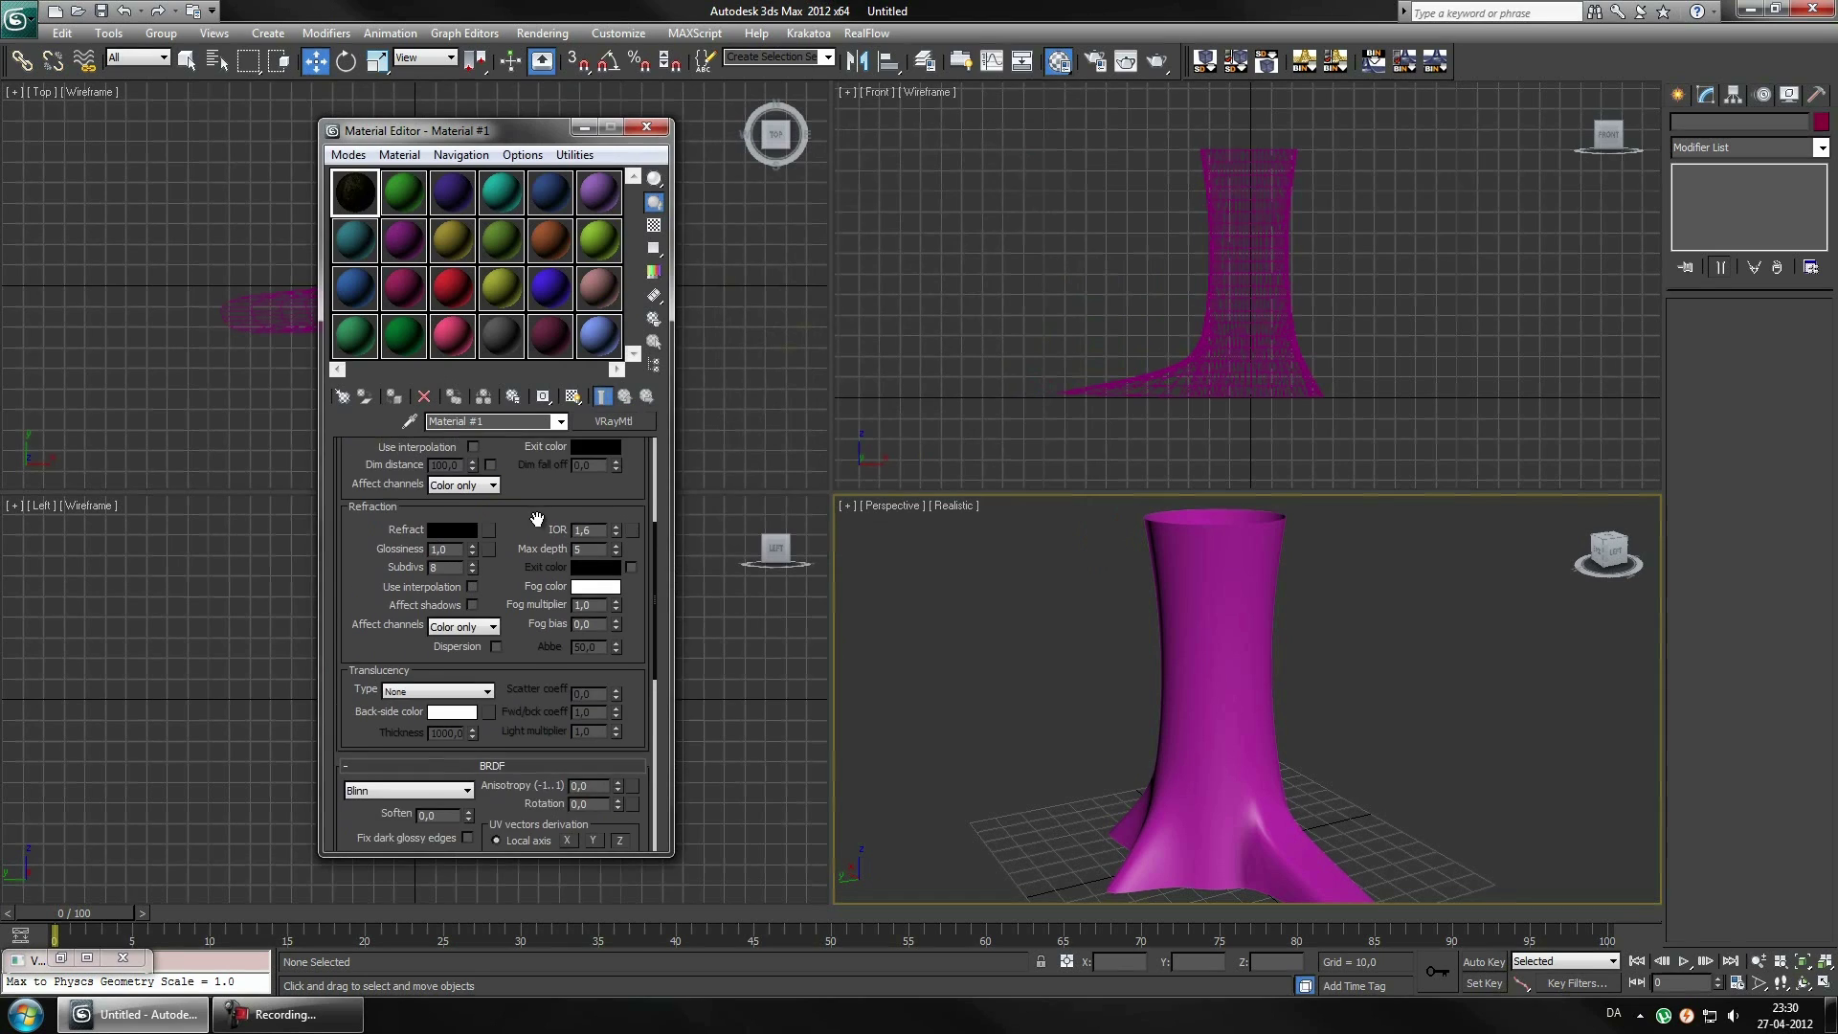
scroll(616, 530, up, 5)
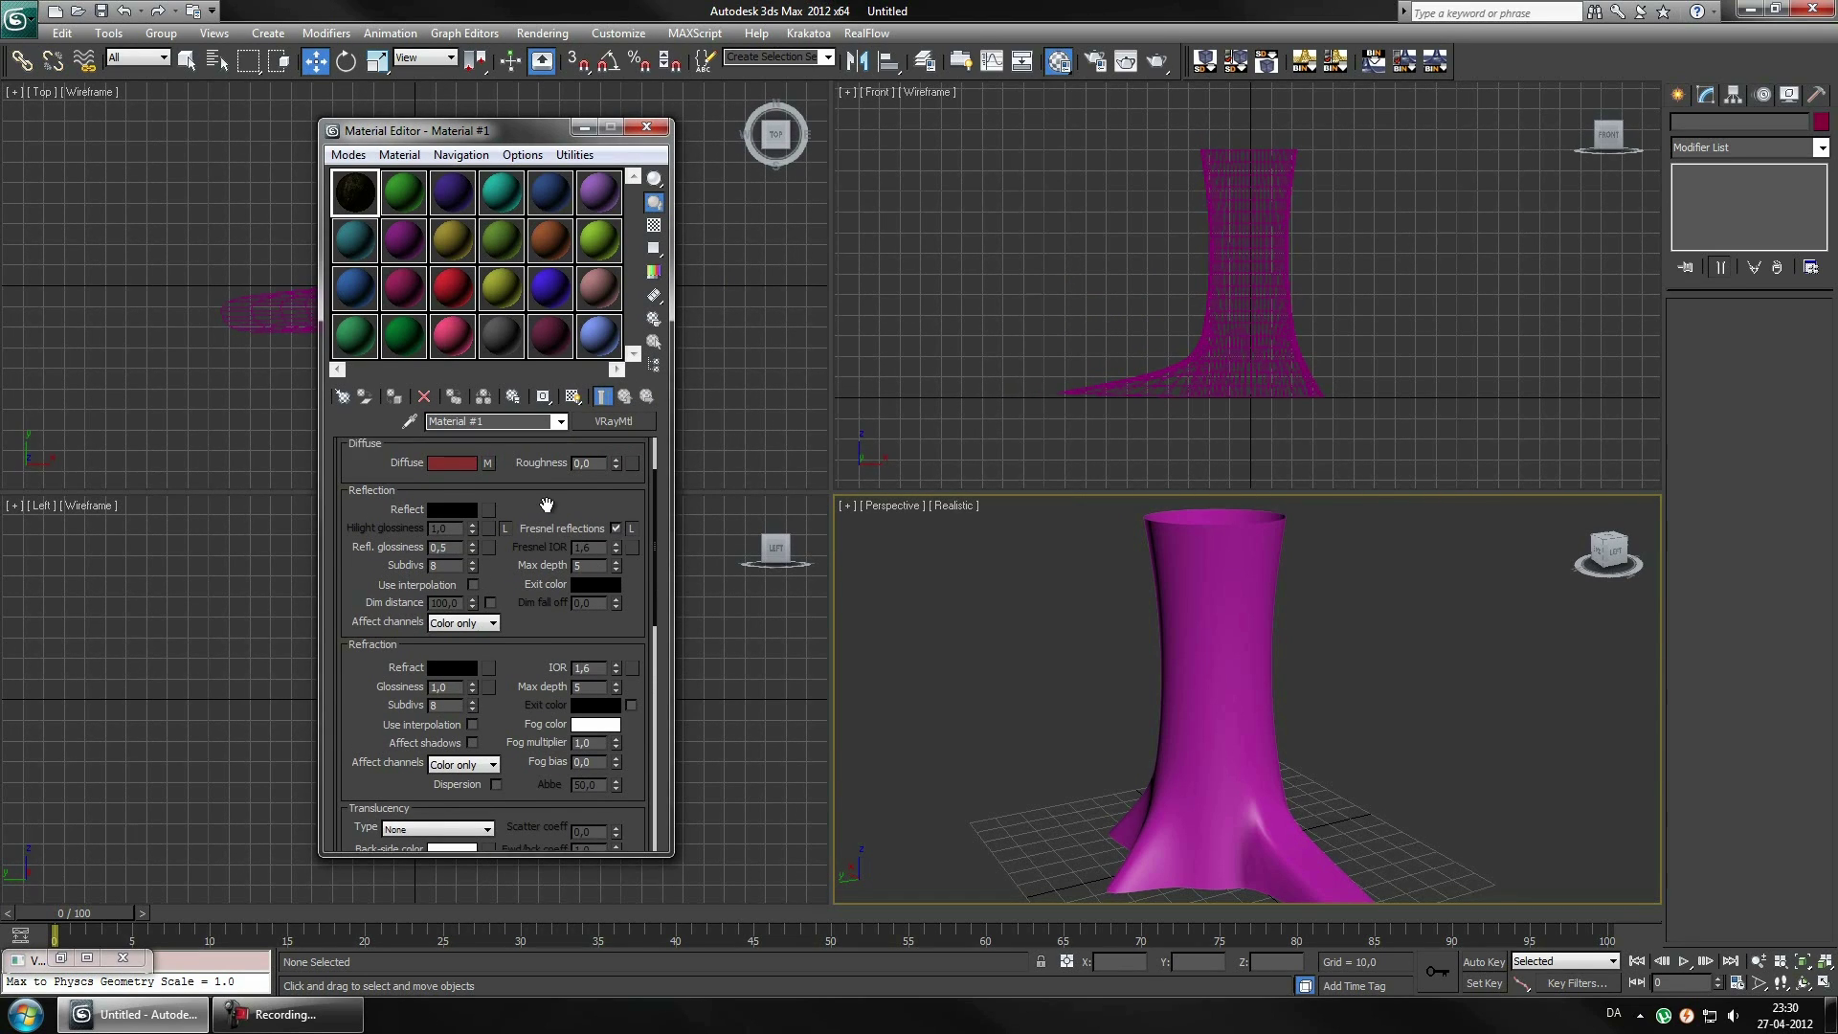
scroll(555, 527, up, 2)
double_click(347, 192)
text(16)
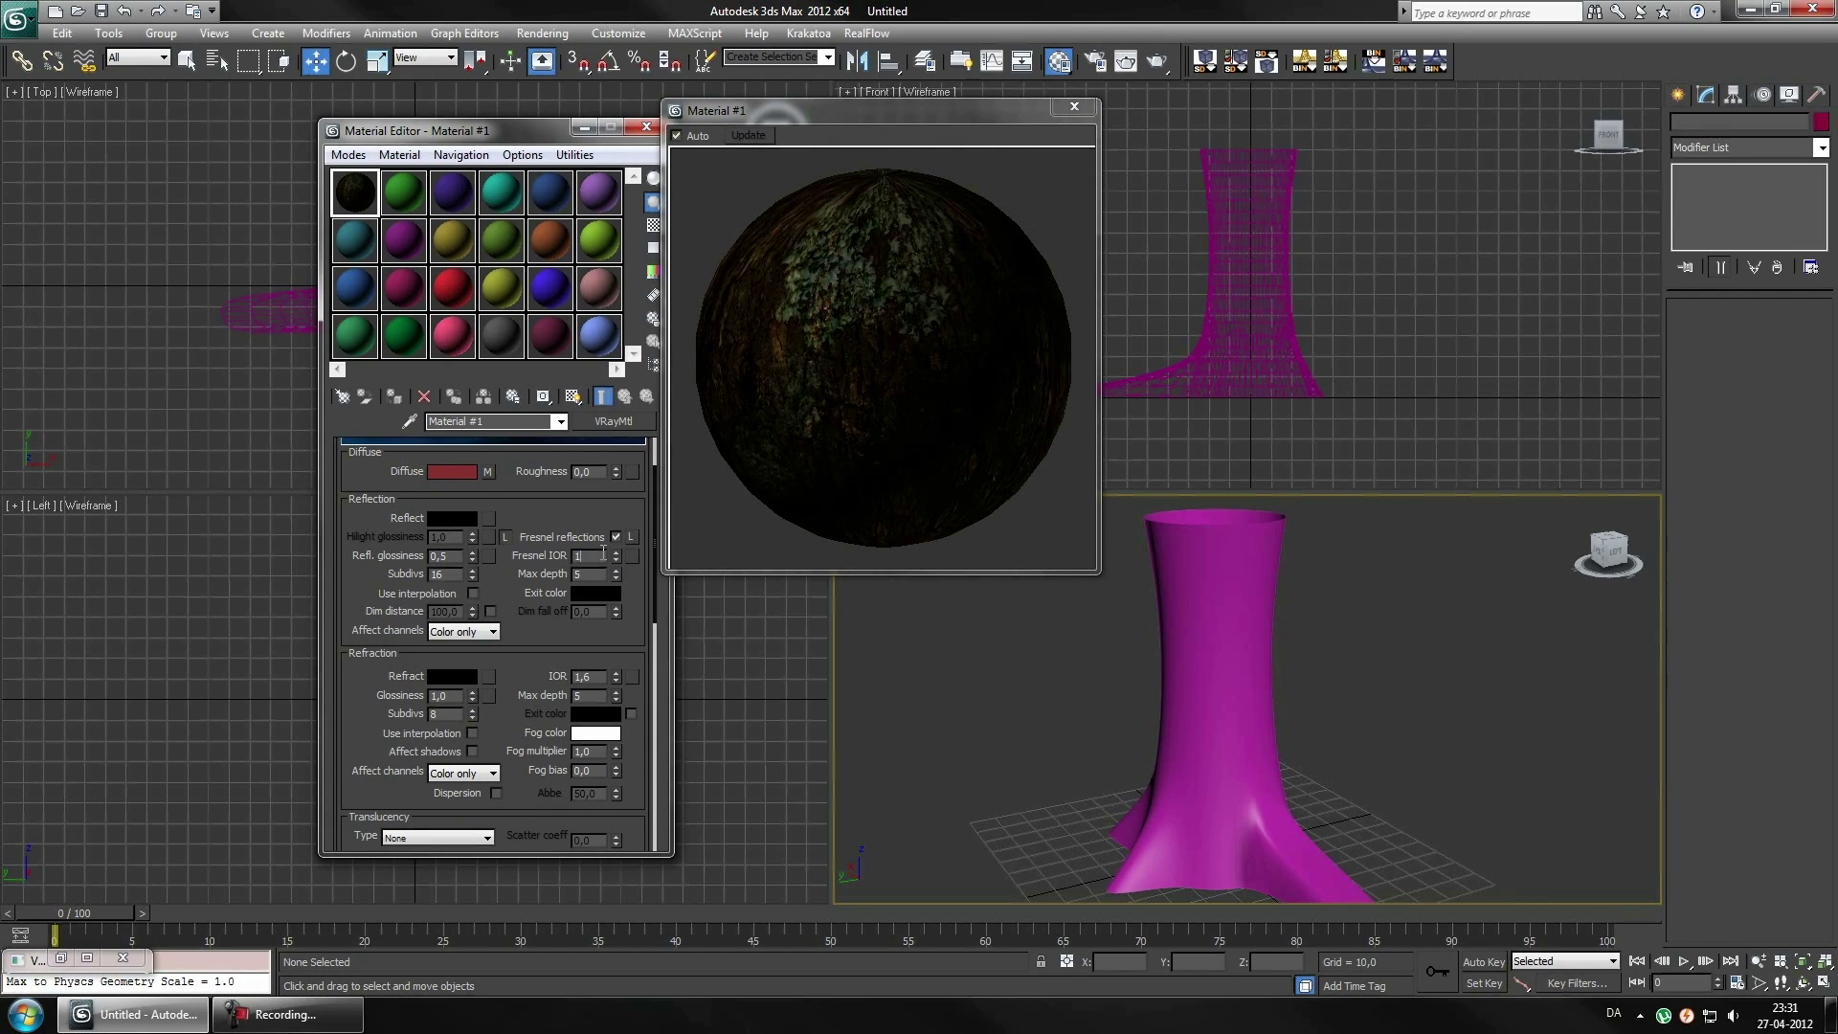
click(634, 537)
scroll(633, 537, down, 1)
click(452, 502)
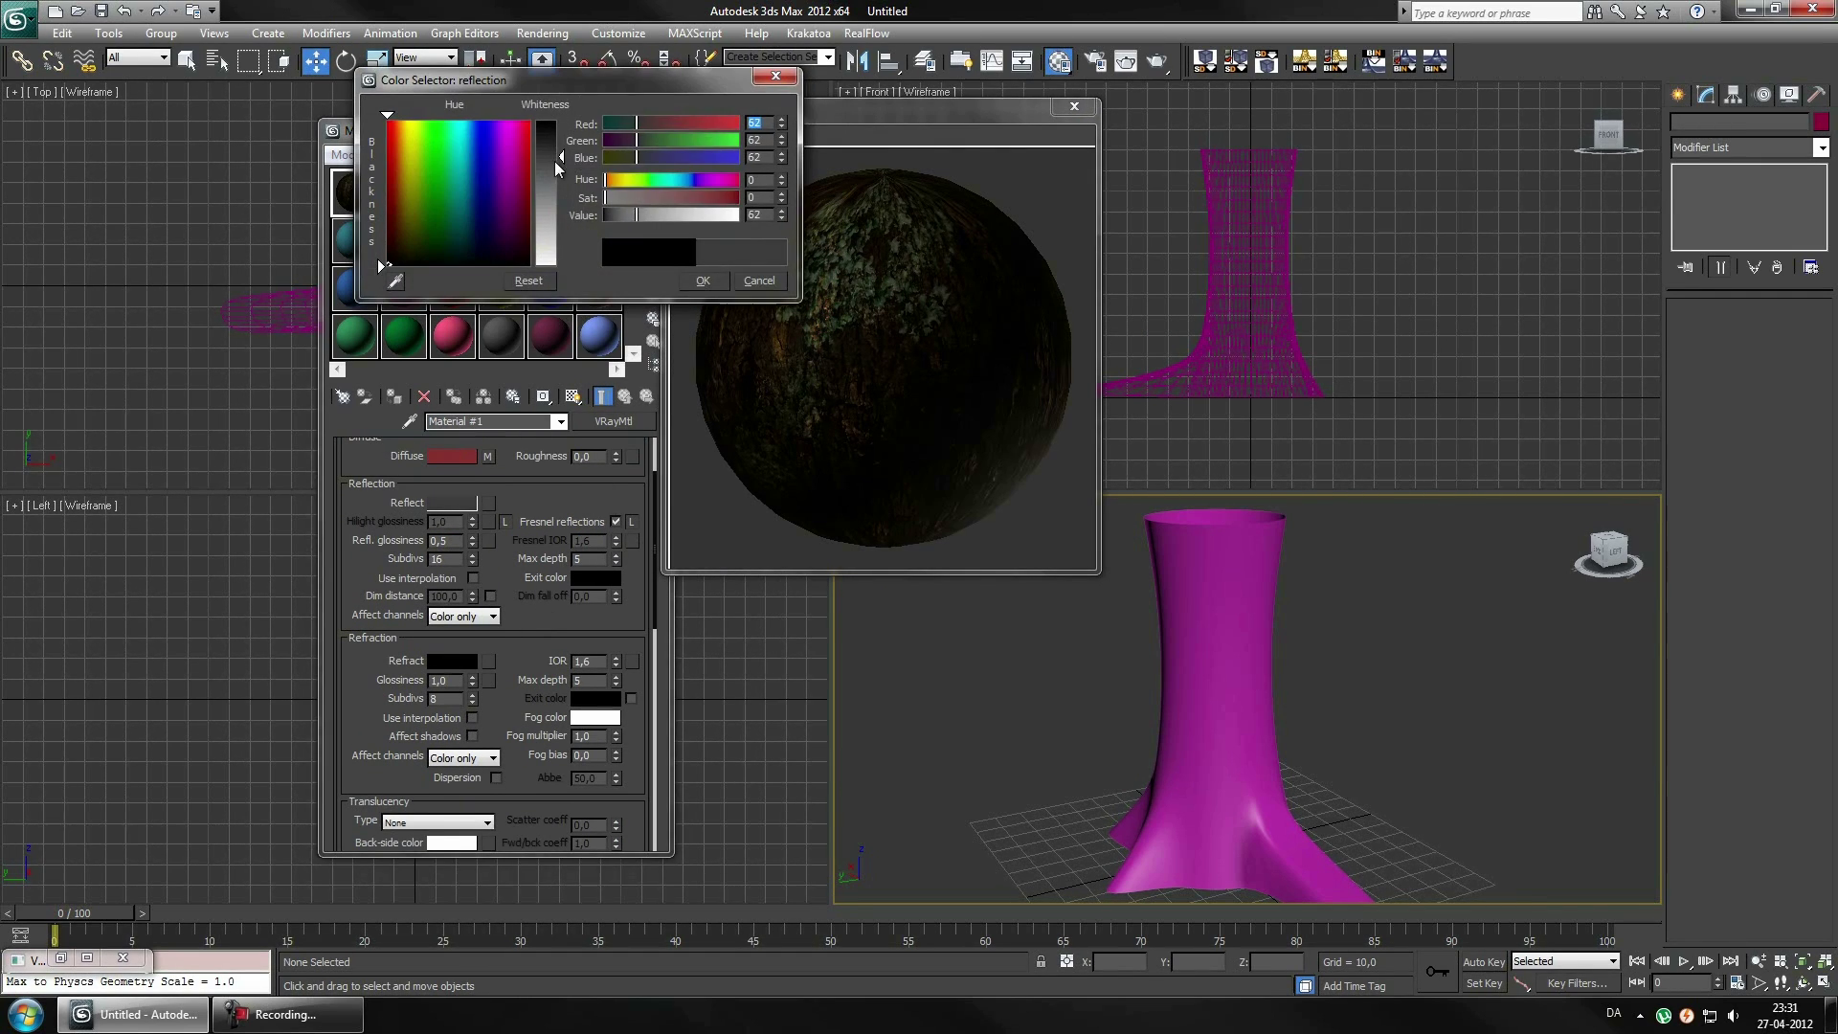
drag(555, 161, 554, 192)
click(1074, 107)
Assign the bark material to the trunk and show its map in the viewport
drag(355, 228, 1206, 689)
click(573, 395)
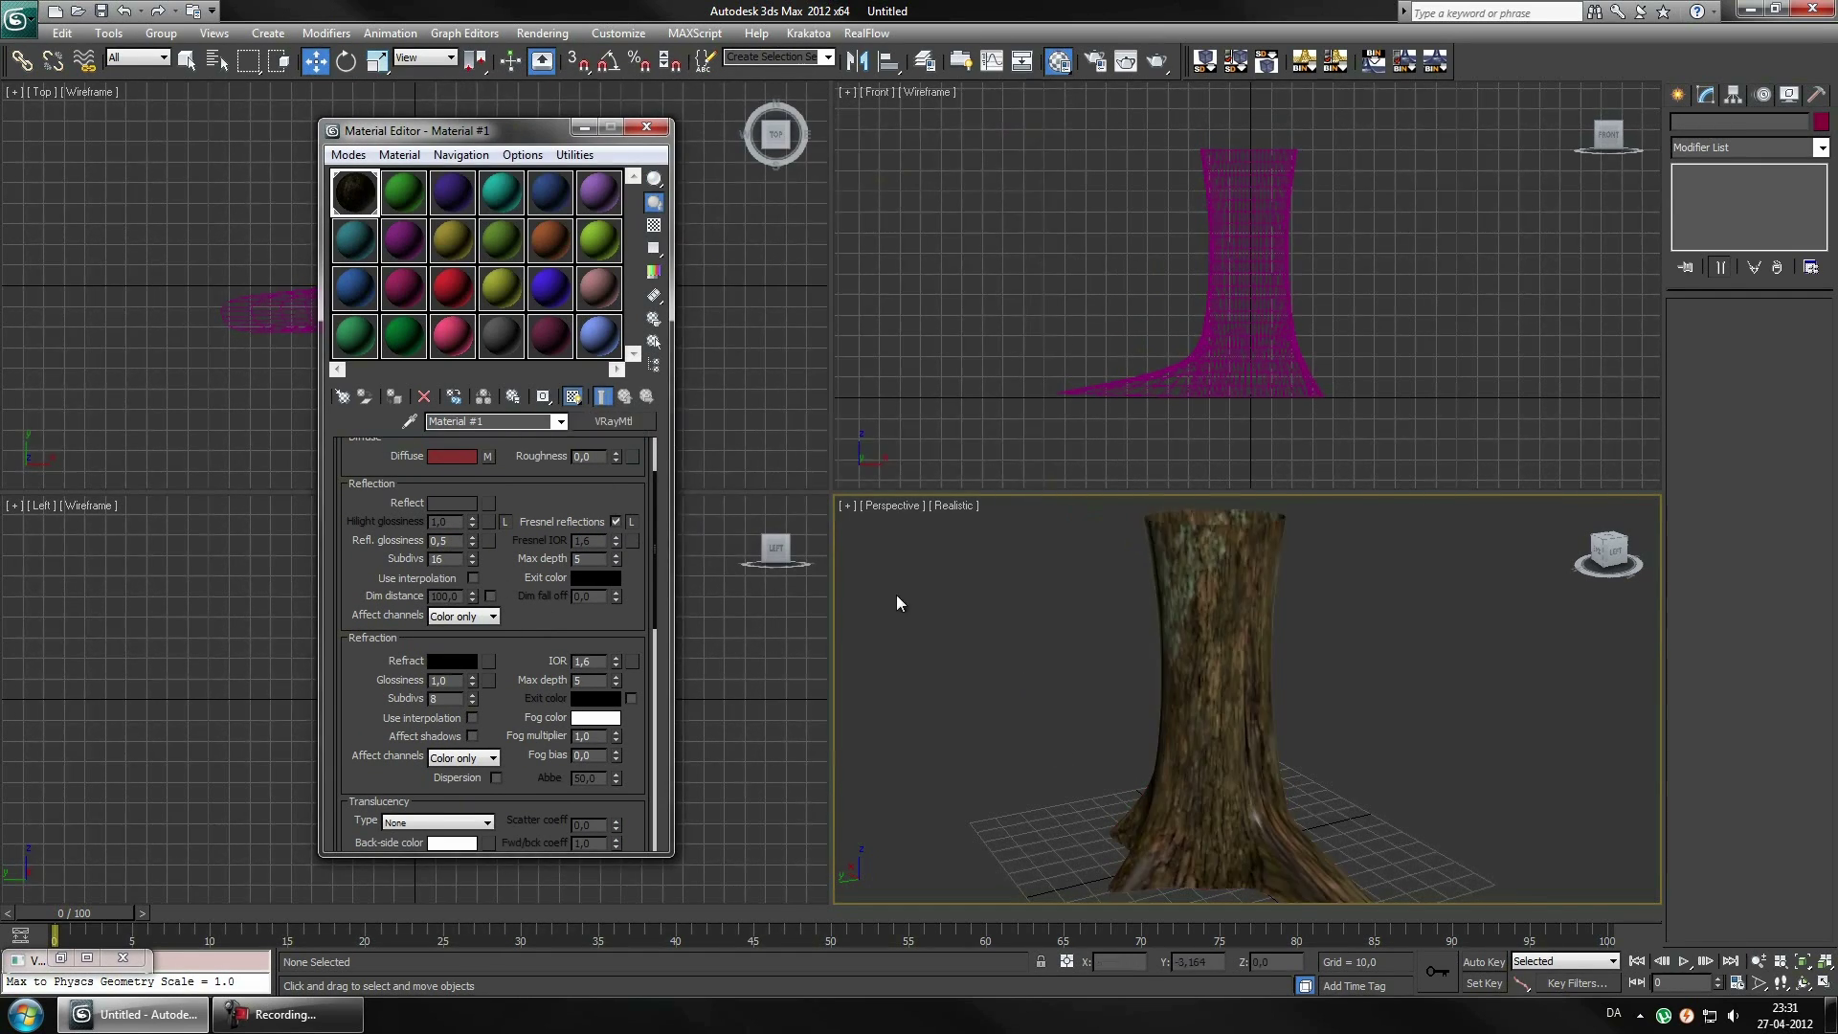
scroll(1194, 670, up, 3)
scroll(1194, 670, down, 2)
click(1193, 670)
click(1721, 153)
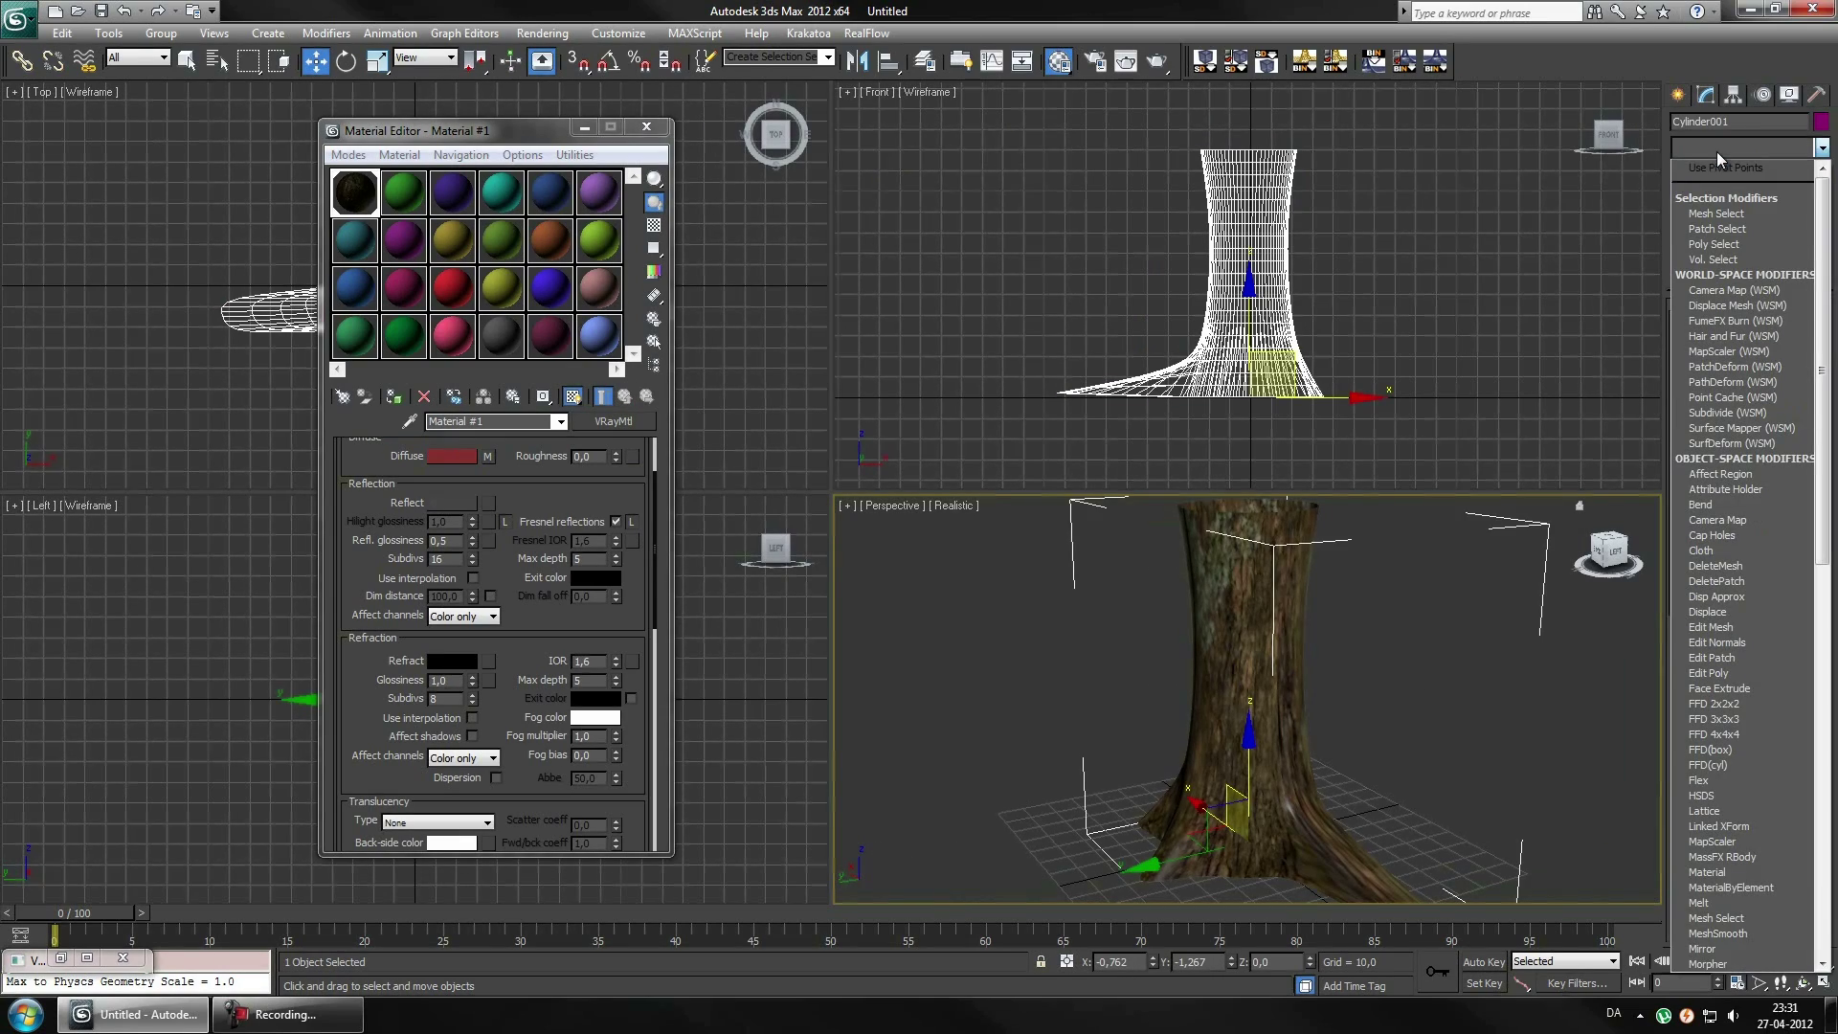
Collapse the trunk and add a UVW Map modifier fitted to it
right_click(1361, 647)
click(1493, 812)
click(1716, 149)
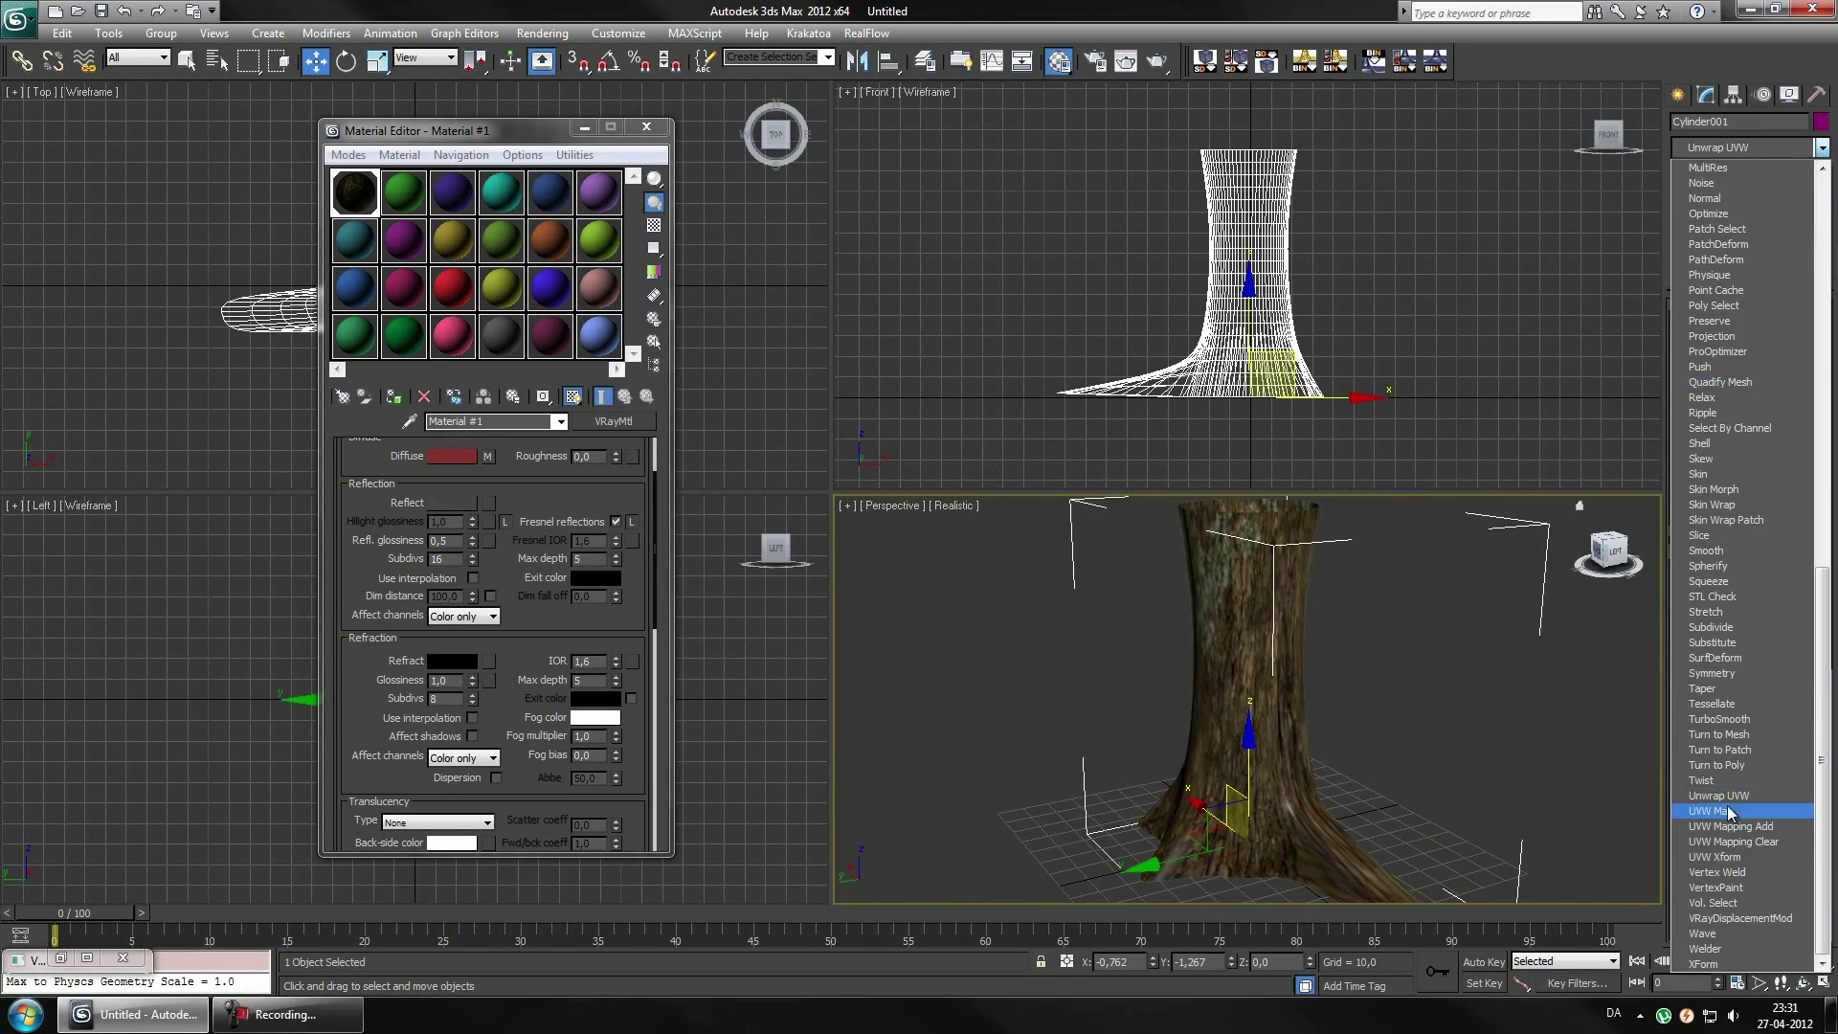
click(1734, 809)
click(1715, 748)
Switch the mapping to Cylindrical and adjust U Tile to repeat the bark around the trunk
alt+middle_drag(1554, 556, 1692, 609)
click(1710, 382)
click(1709, 348)
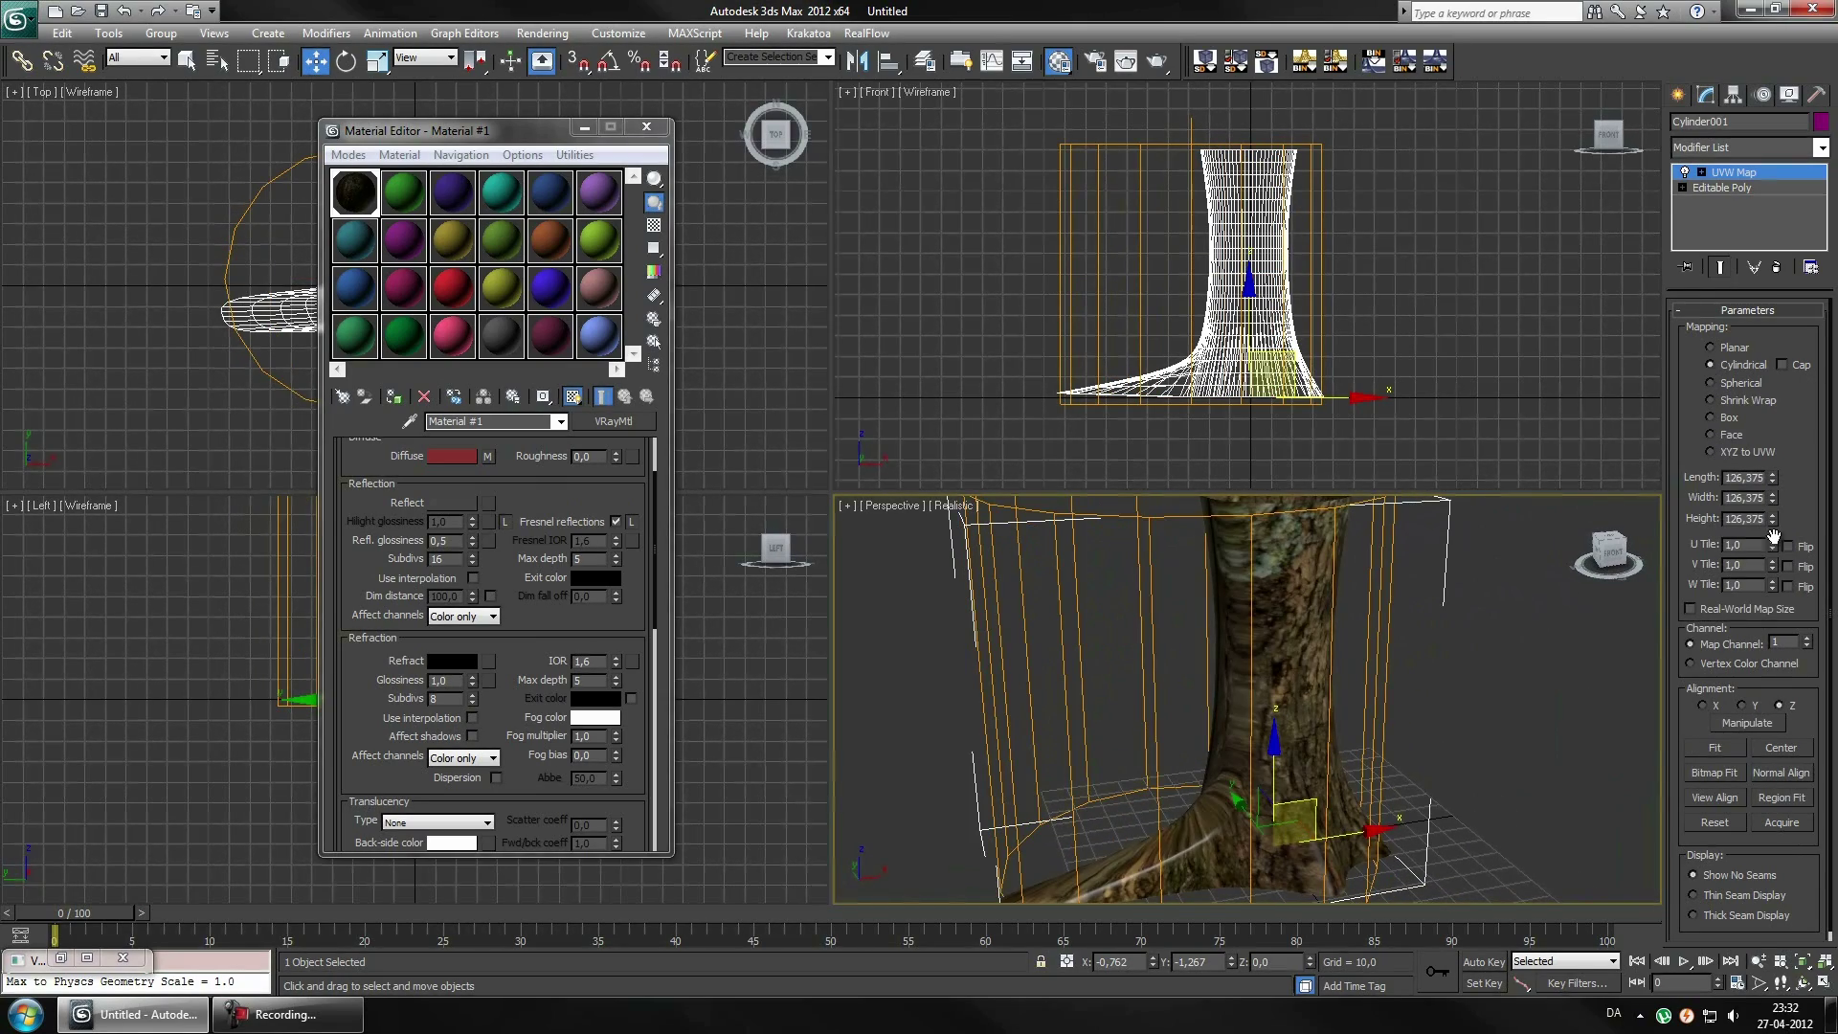
drag(1772, 542, 1772, 507)
alt+middle_drag(1608, 545, 893, 537)
drag(1772, 542, 1772, 560)
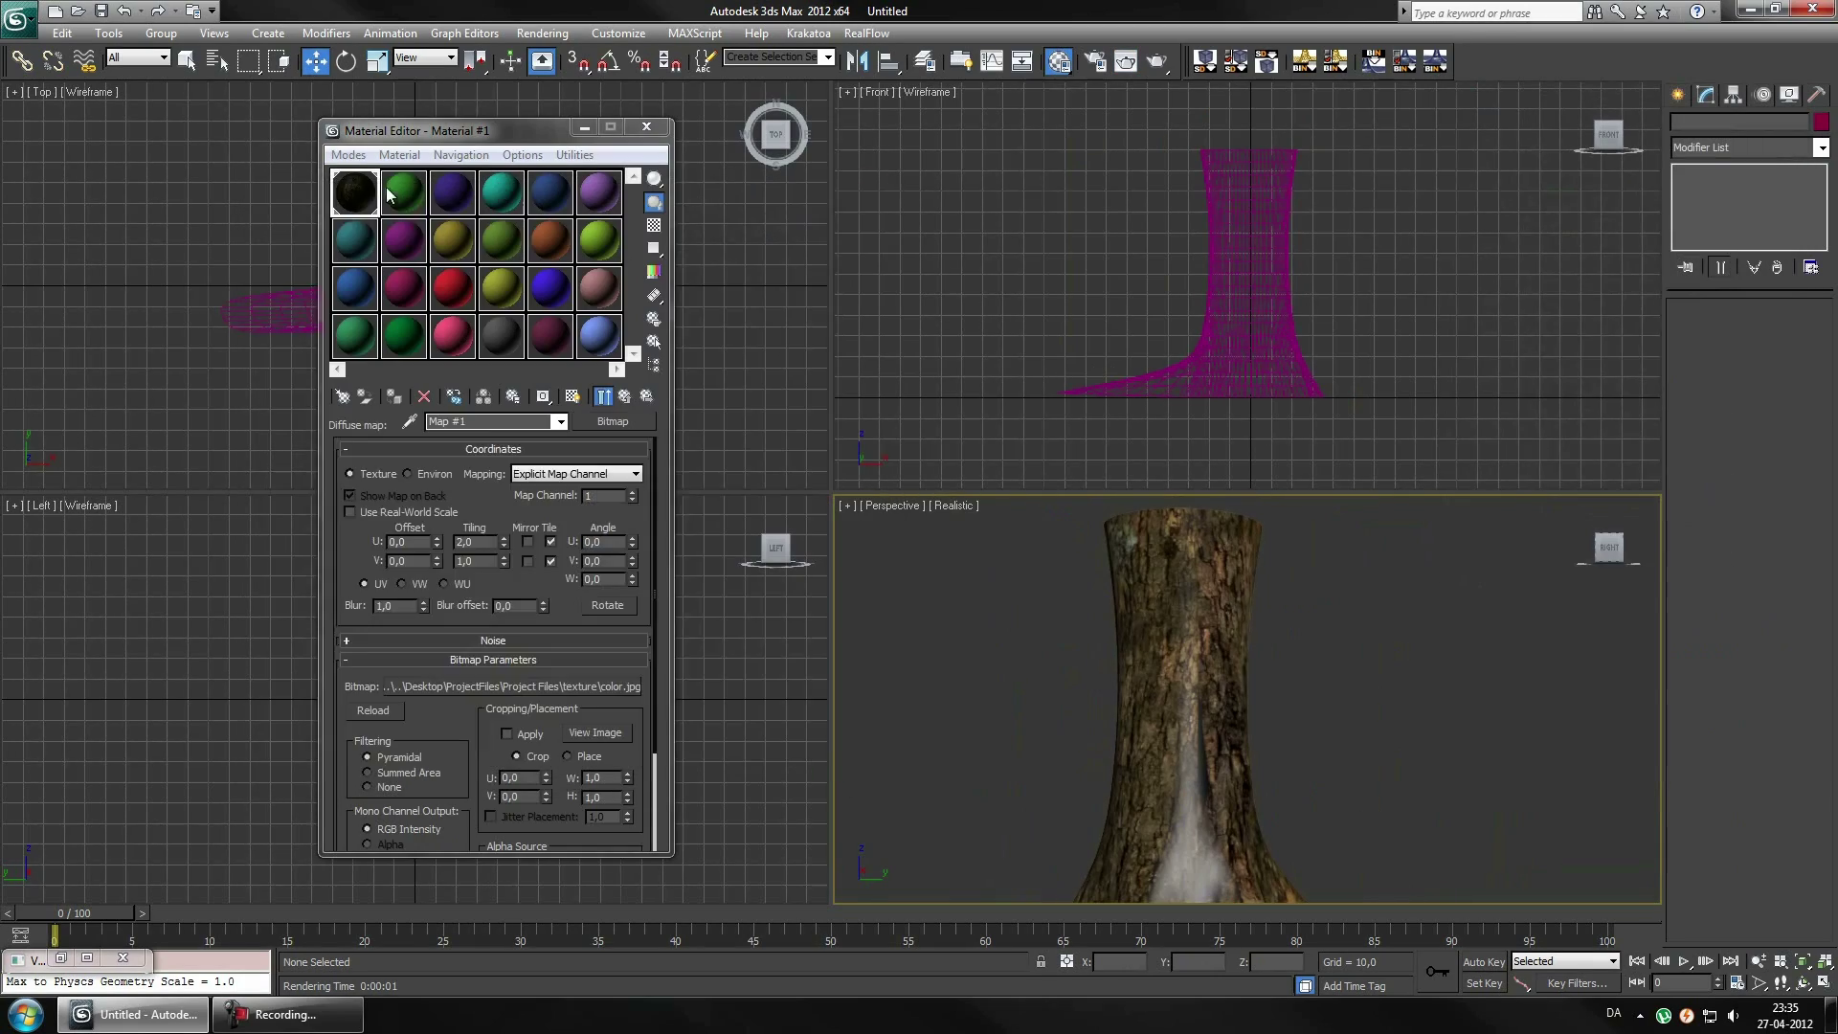
Select the trunk and add a VRayDisplacementMod using the 'vr' search
click(389, 196)
click(1313, 636)
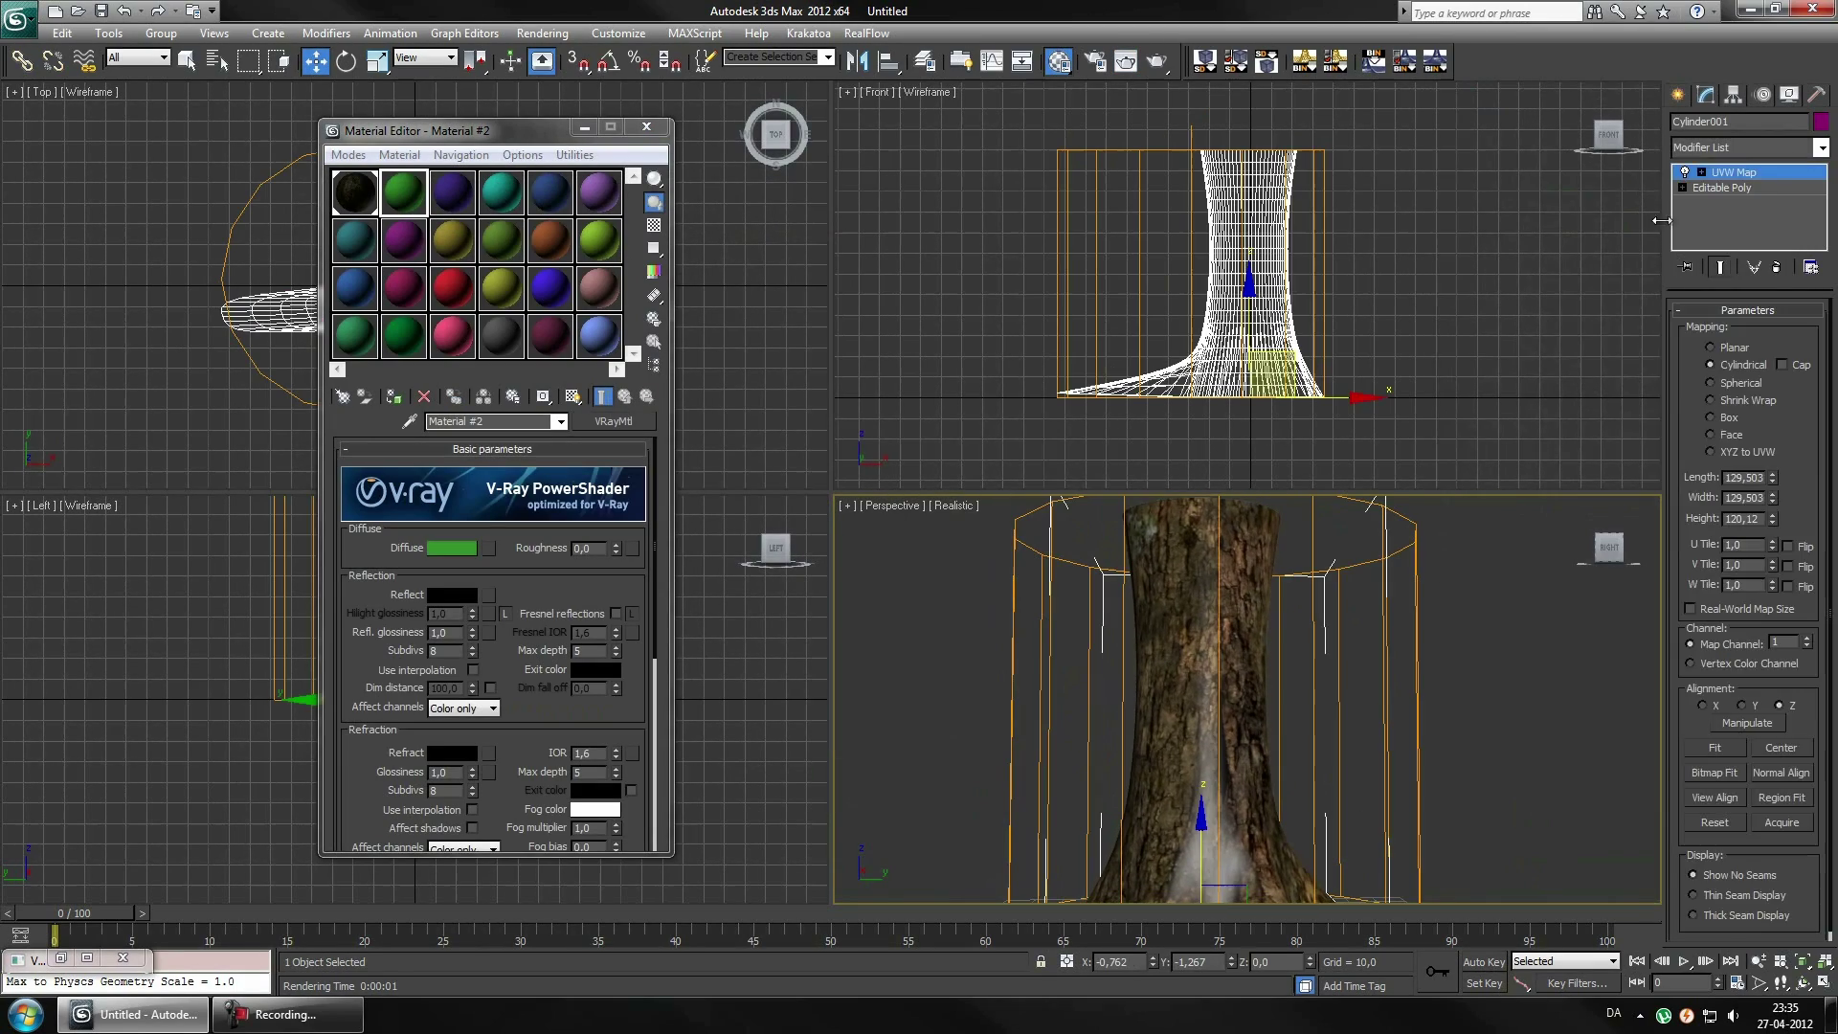
click(1730, 146)
text(vr)
key(Return)
Assign disp.jpg as the displacement texmap and set Amount 0.7, Shift -0.25
click(1751, 449)
double_click(1060, 451)
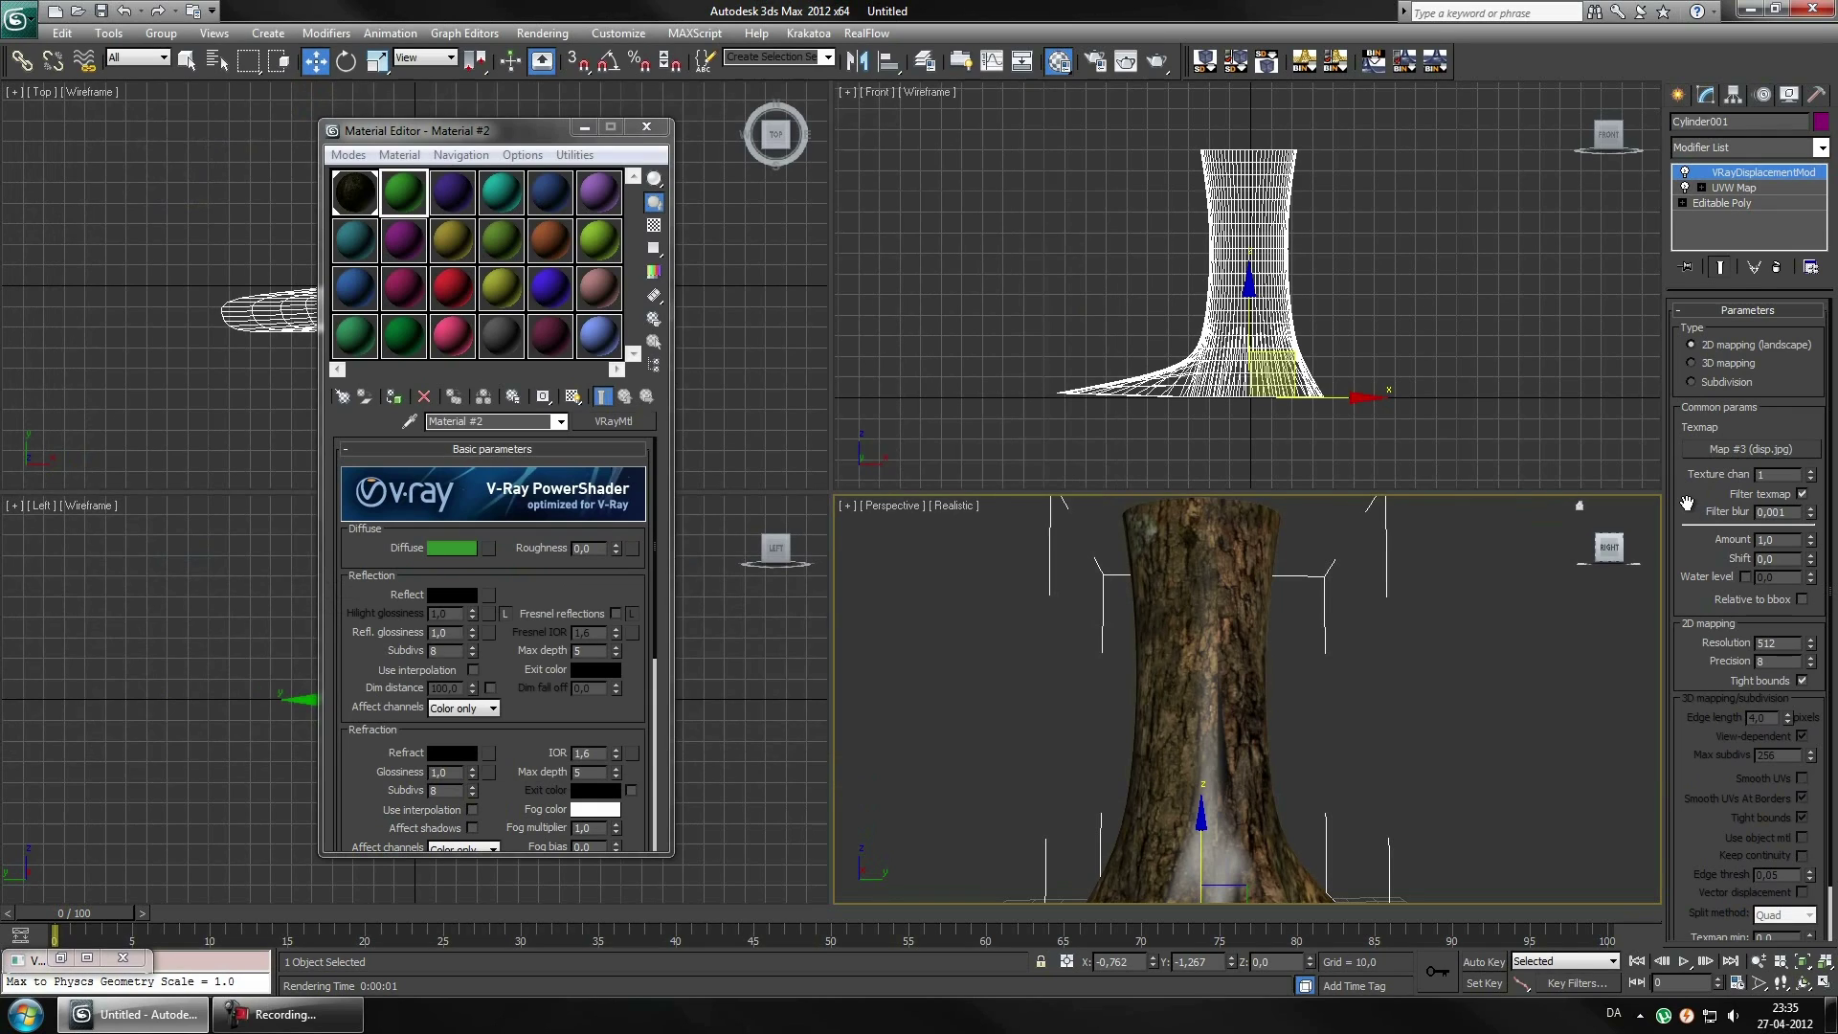
drag(981, 420, 403, 192)
click(1785, 540)
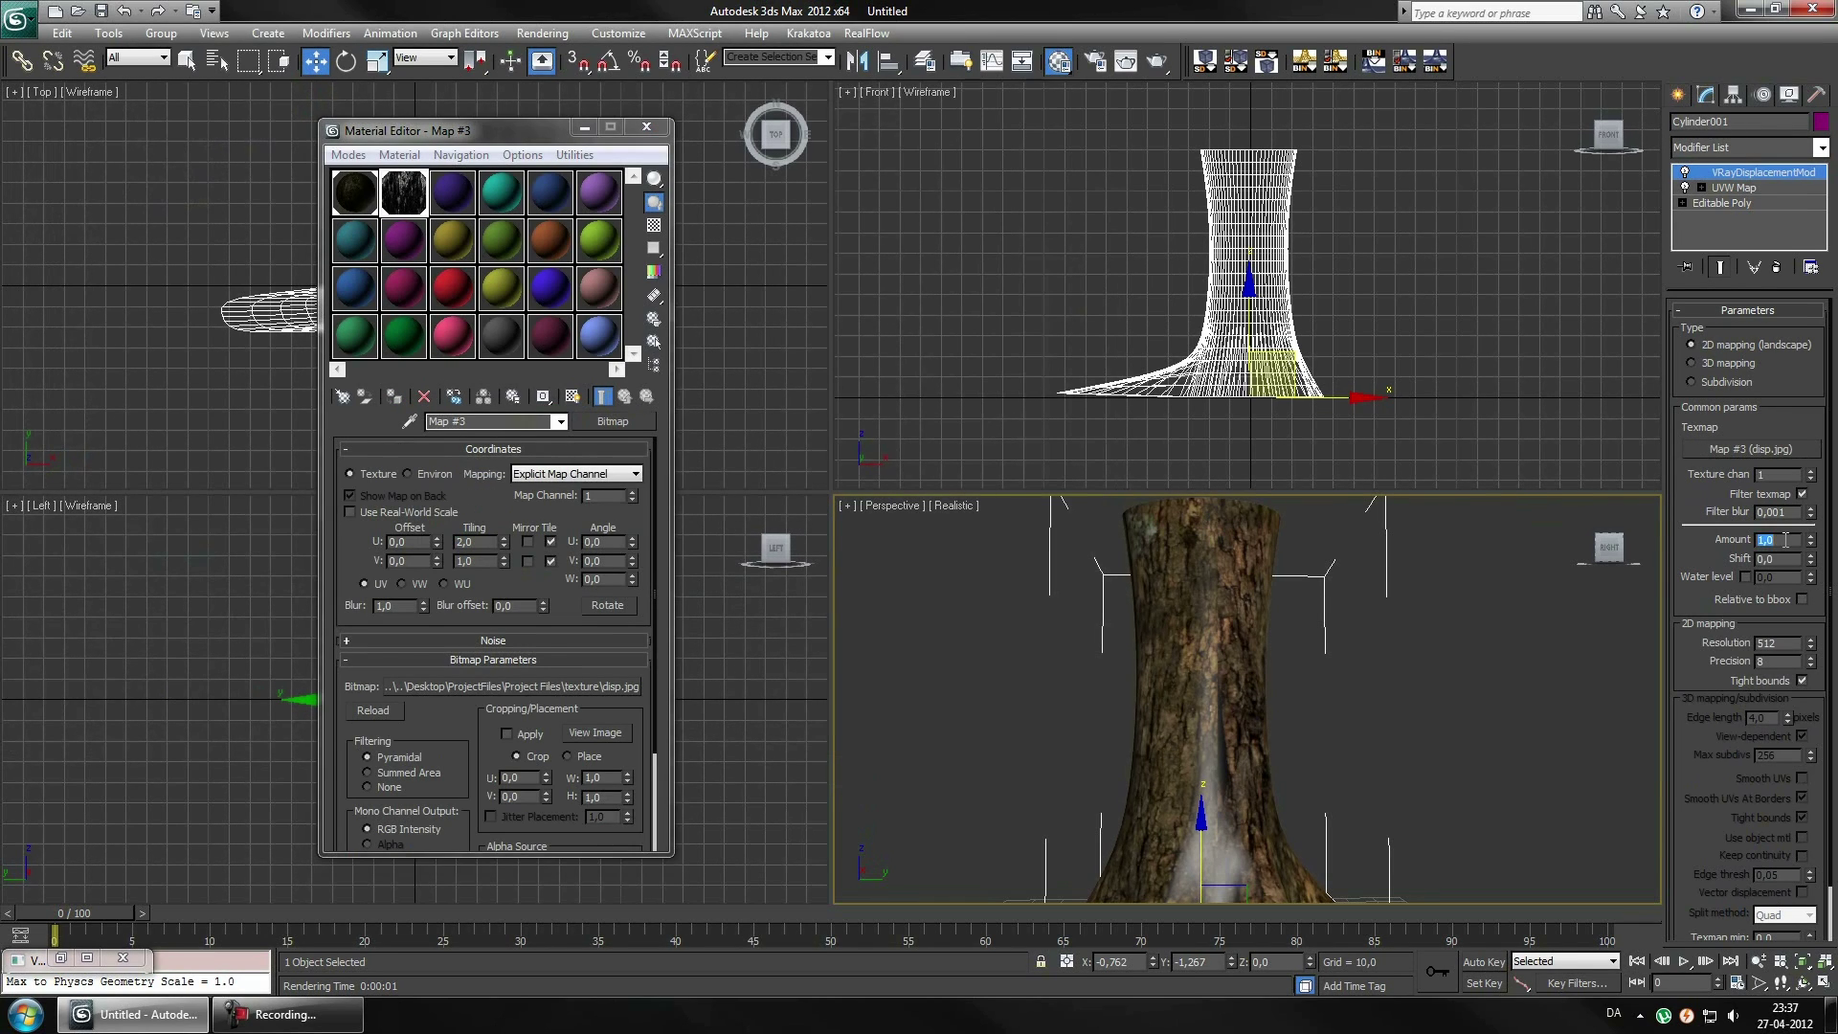
text(0,7)
scroll(1717, 277, down, 2)
Test-render the displaced trunk, lower Material #1's reflection glossiness, and re-render
click(1415, 651)
click(1126, 59)
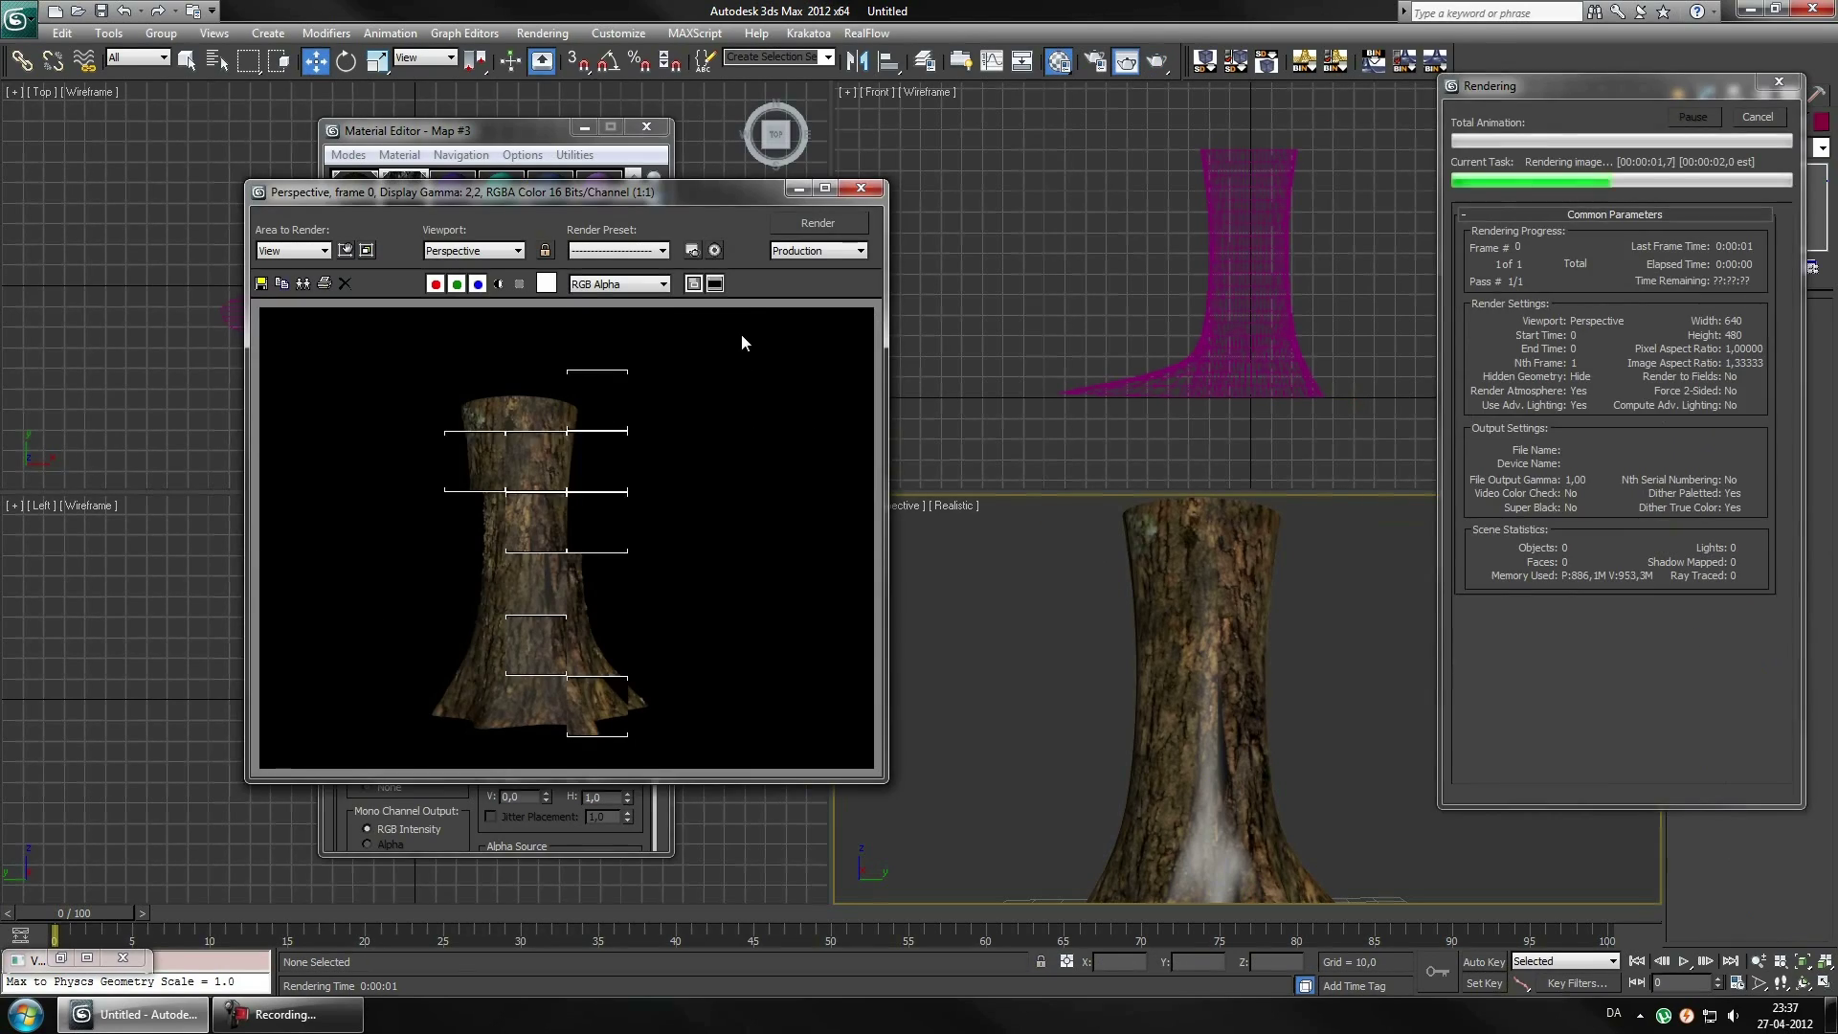
click(860, 188)
click(354, 192)
scroll(460, 571, down, 3)
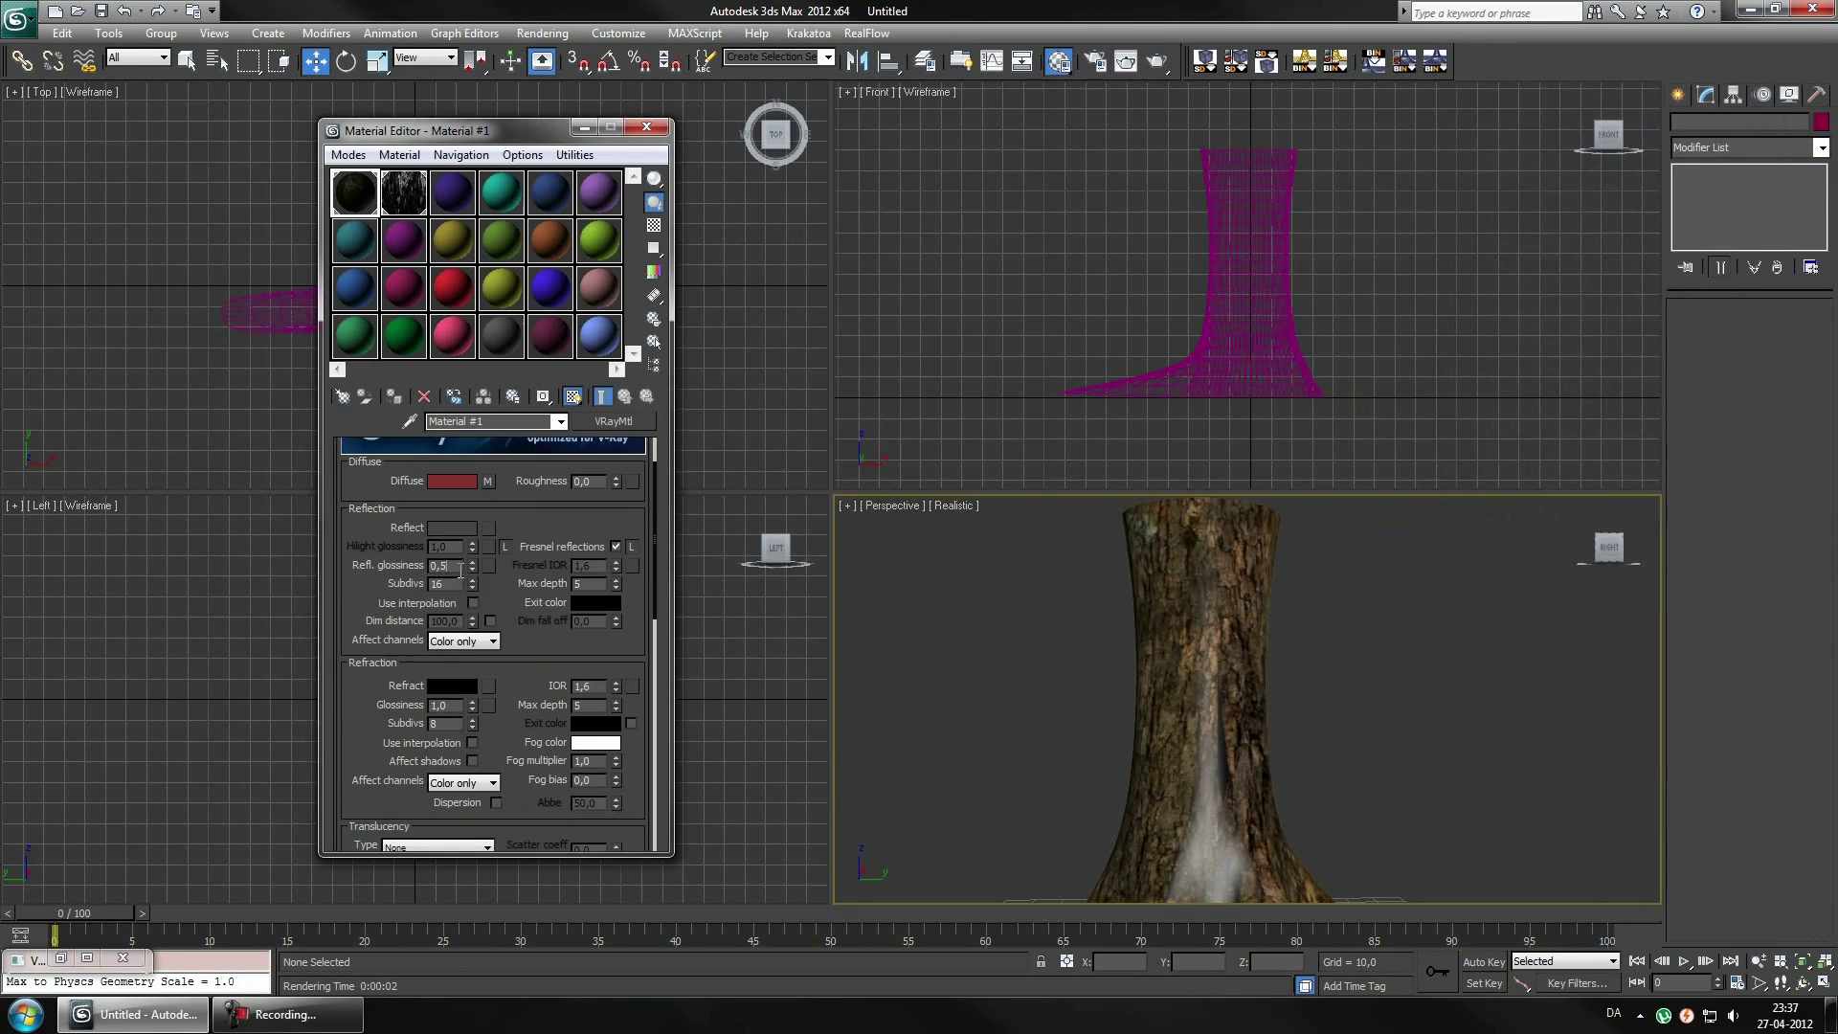
drag(472, 565, 472, 547)
click(1127, 59)
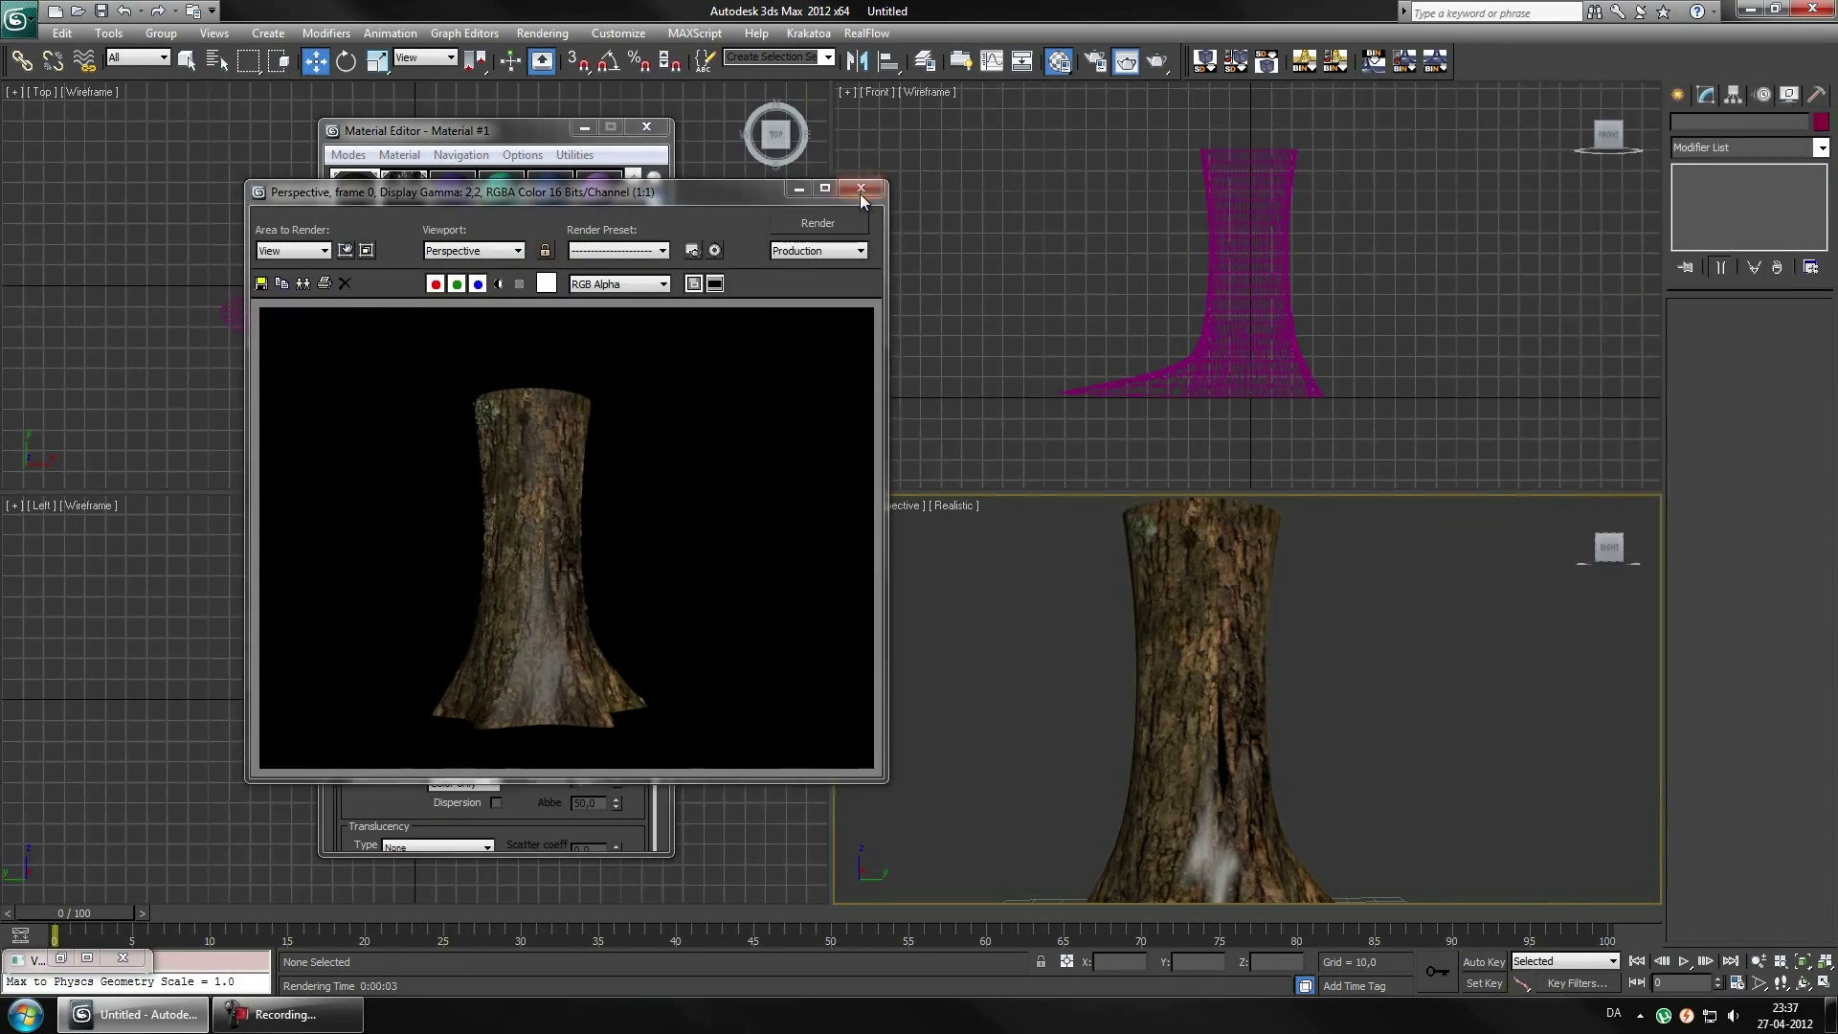
click(881, 184)
Set reflection glossiness to 0.4, re-render, and save the scene as Ivy Showcase.max
click(472, 570)
double_click(349, 191)
click(473, 571)
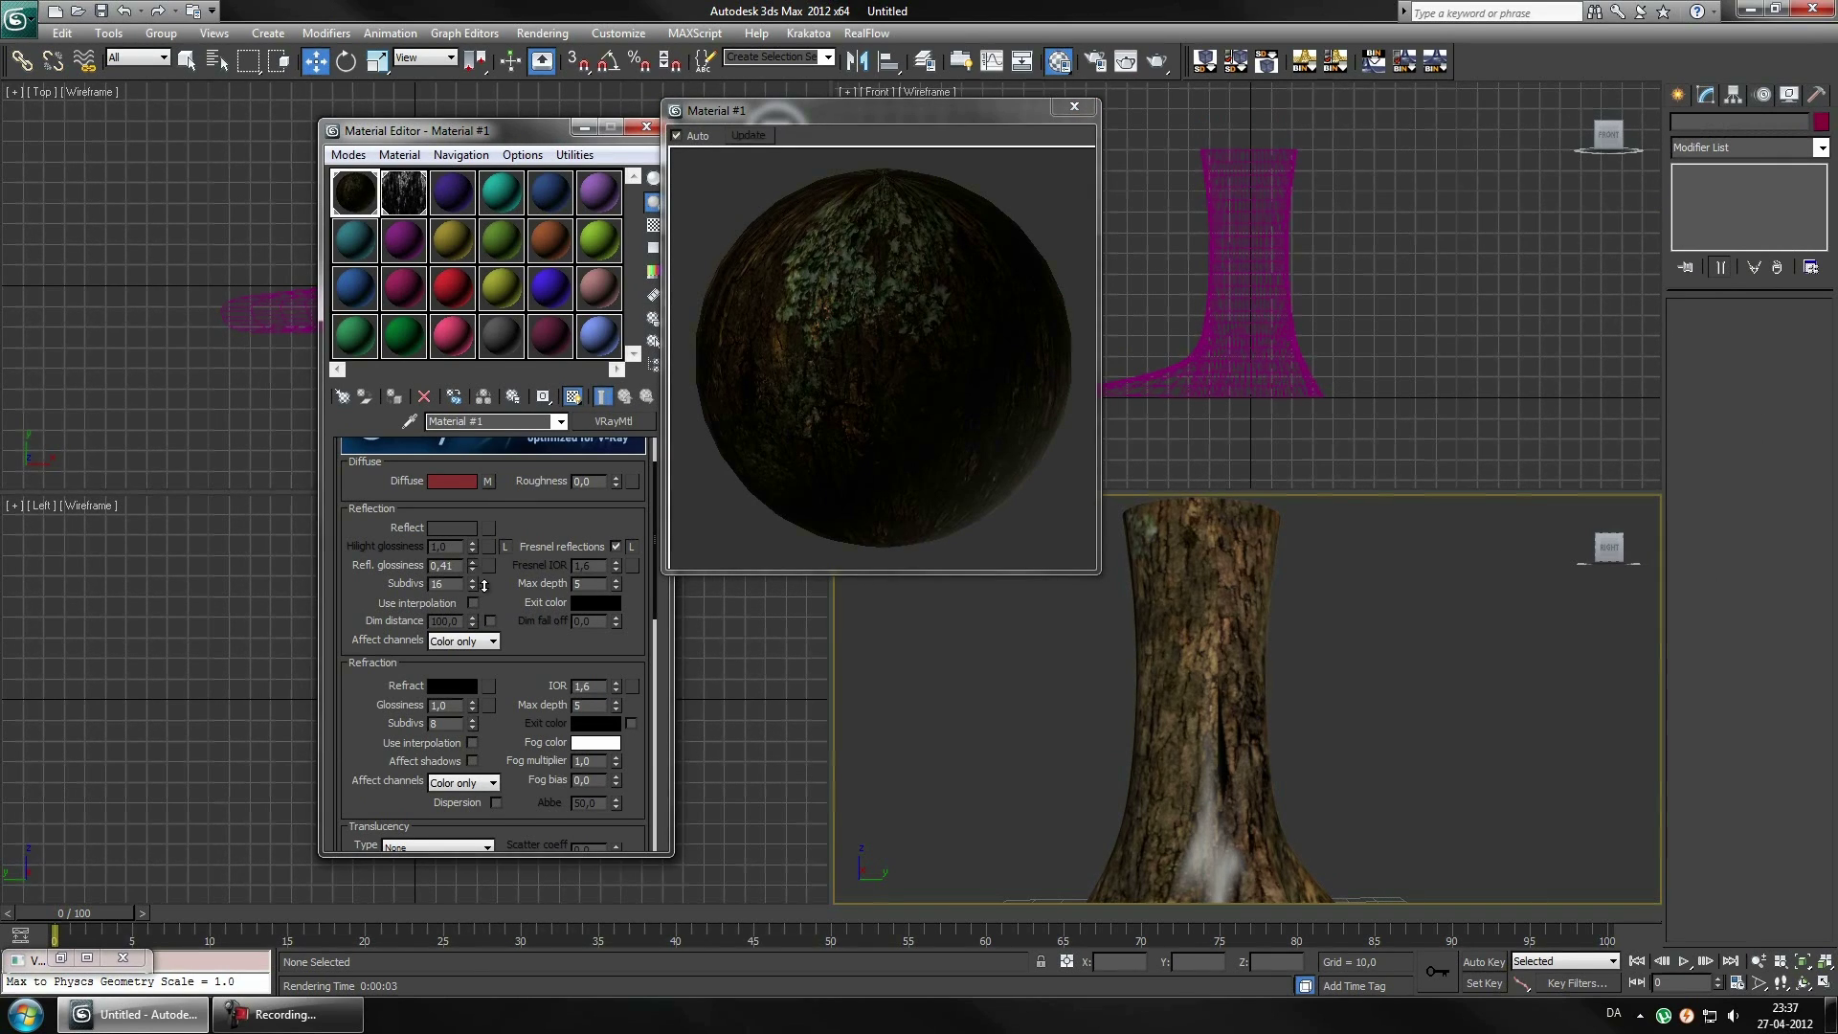
click(471, 570)
click(1127, 59)
click(877, 132)
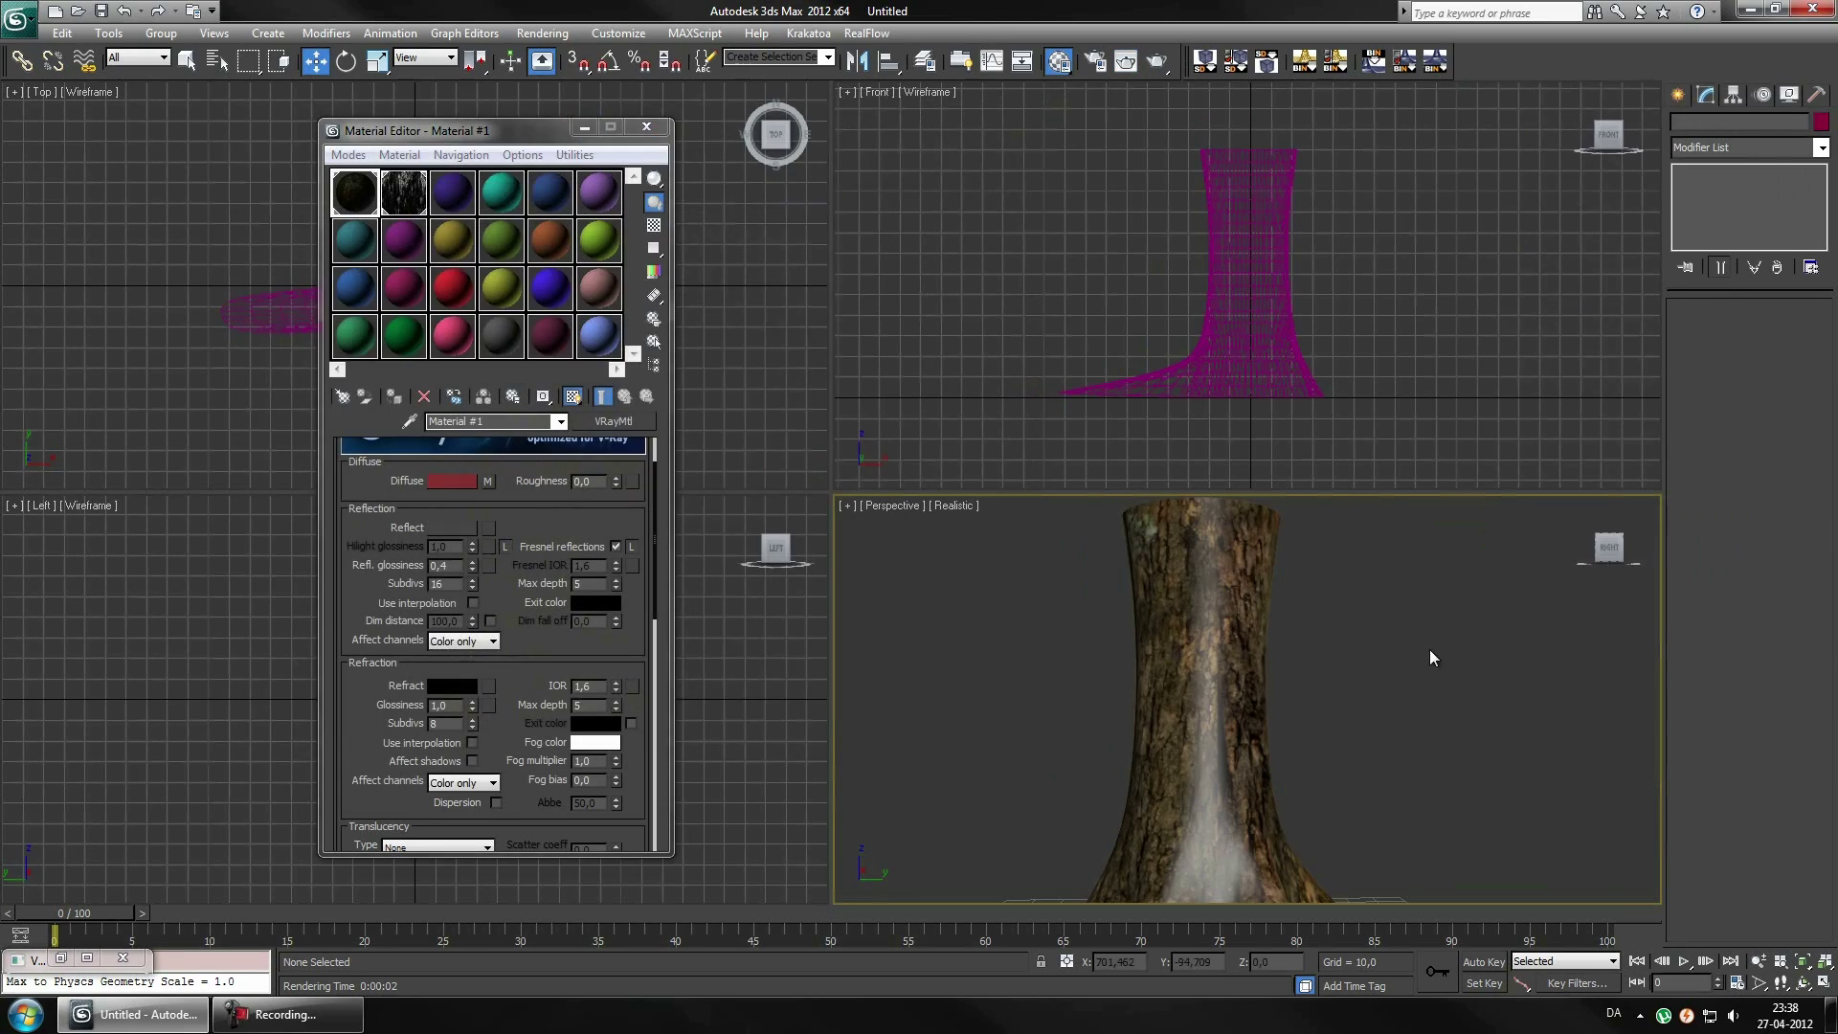
click(104, 11)
Save the scene as 'Ivy Showcase' and plant a gwIvy seed on the trunk
text(Ivy Showcase)
key(Return)
click(1677, 94)
click(1750, 153)
click(1723, 287)
click(1713, 218)
click(1224, 855)
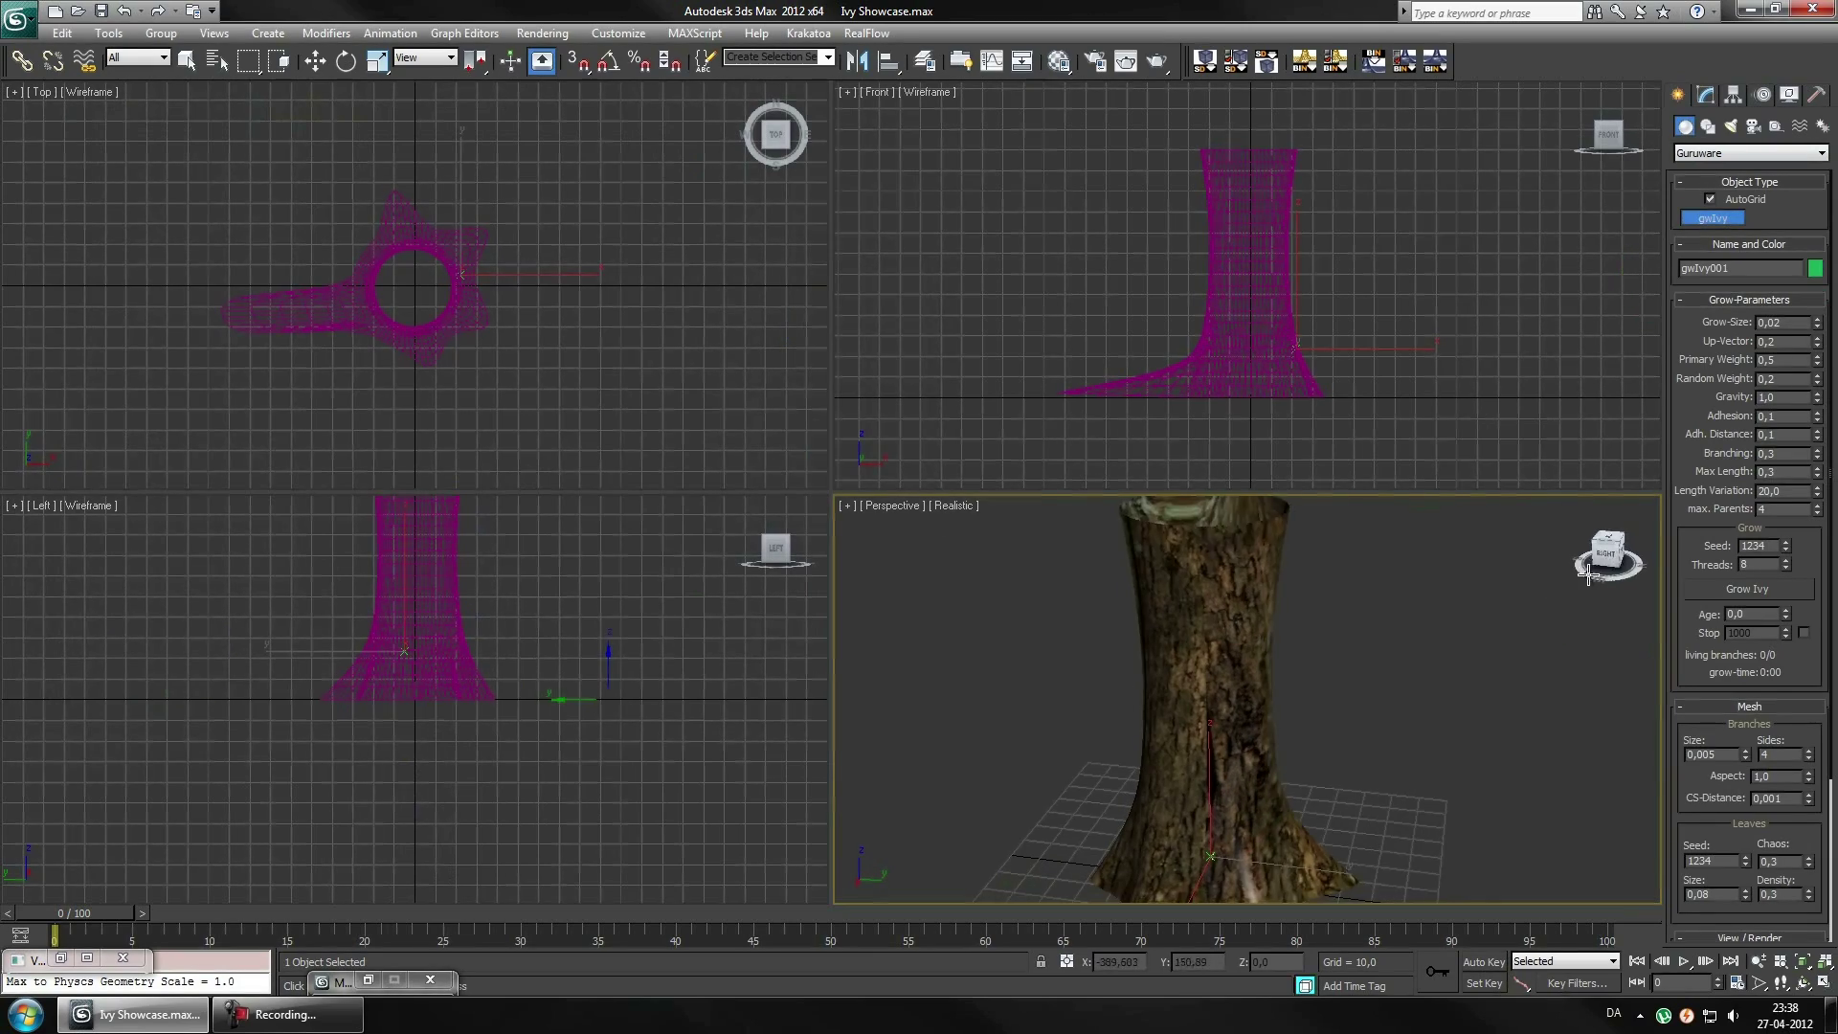
Grow the first ivy up the trunk, then regrow it with adjusted Grow-Parameters
drag(1608, 547, 1589, 556)
click(1746, 601)
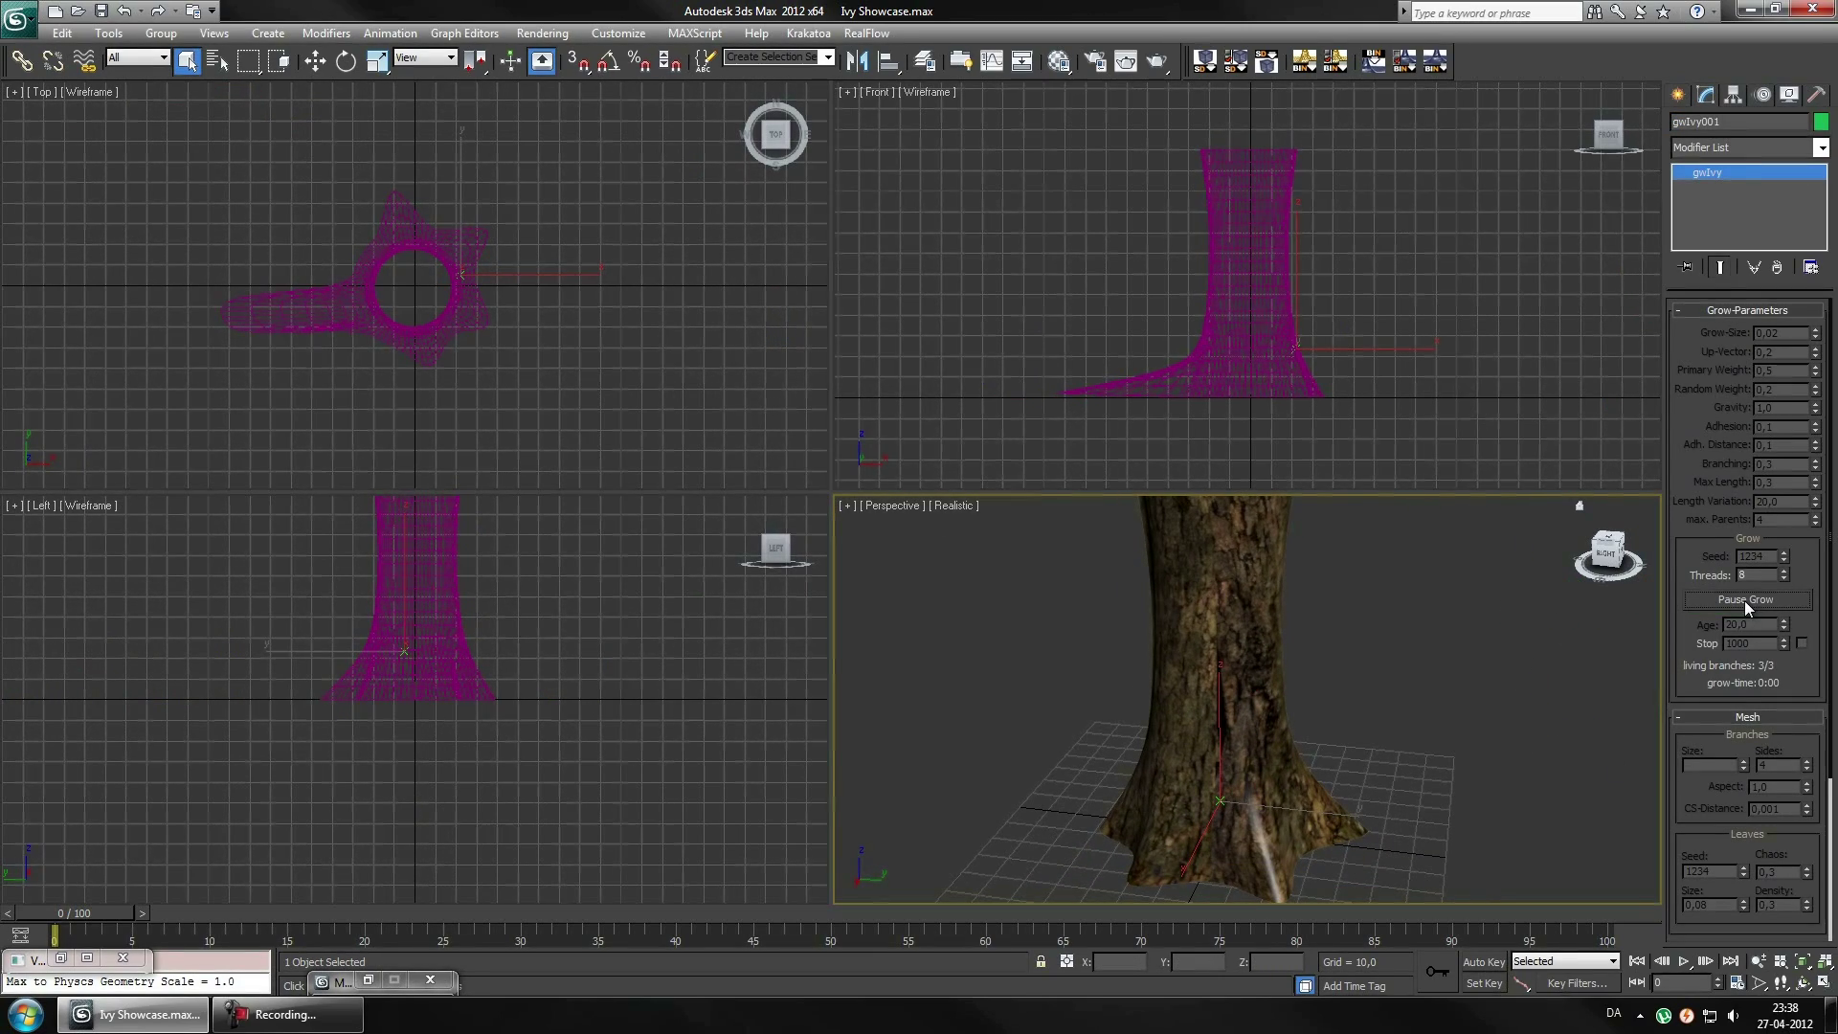
click(1746, 601)
key(z)
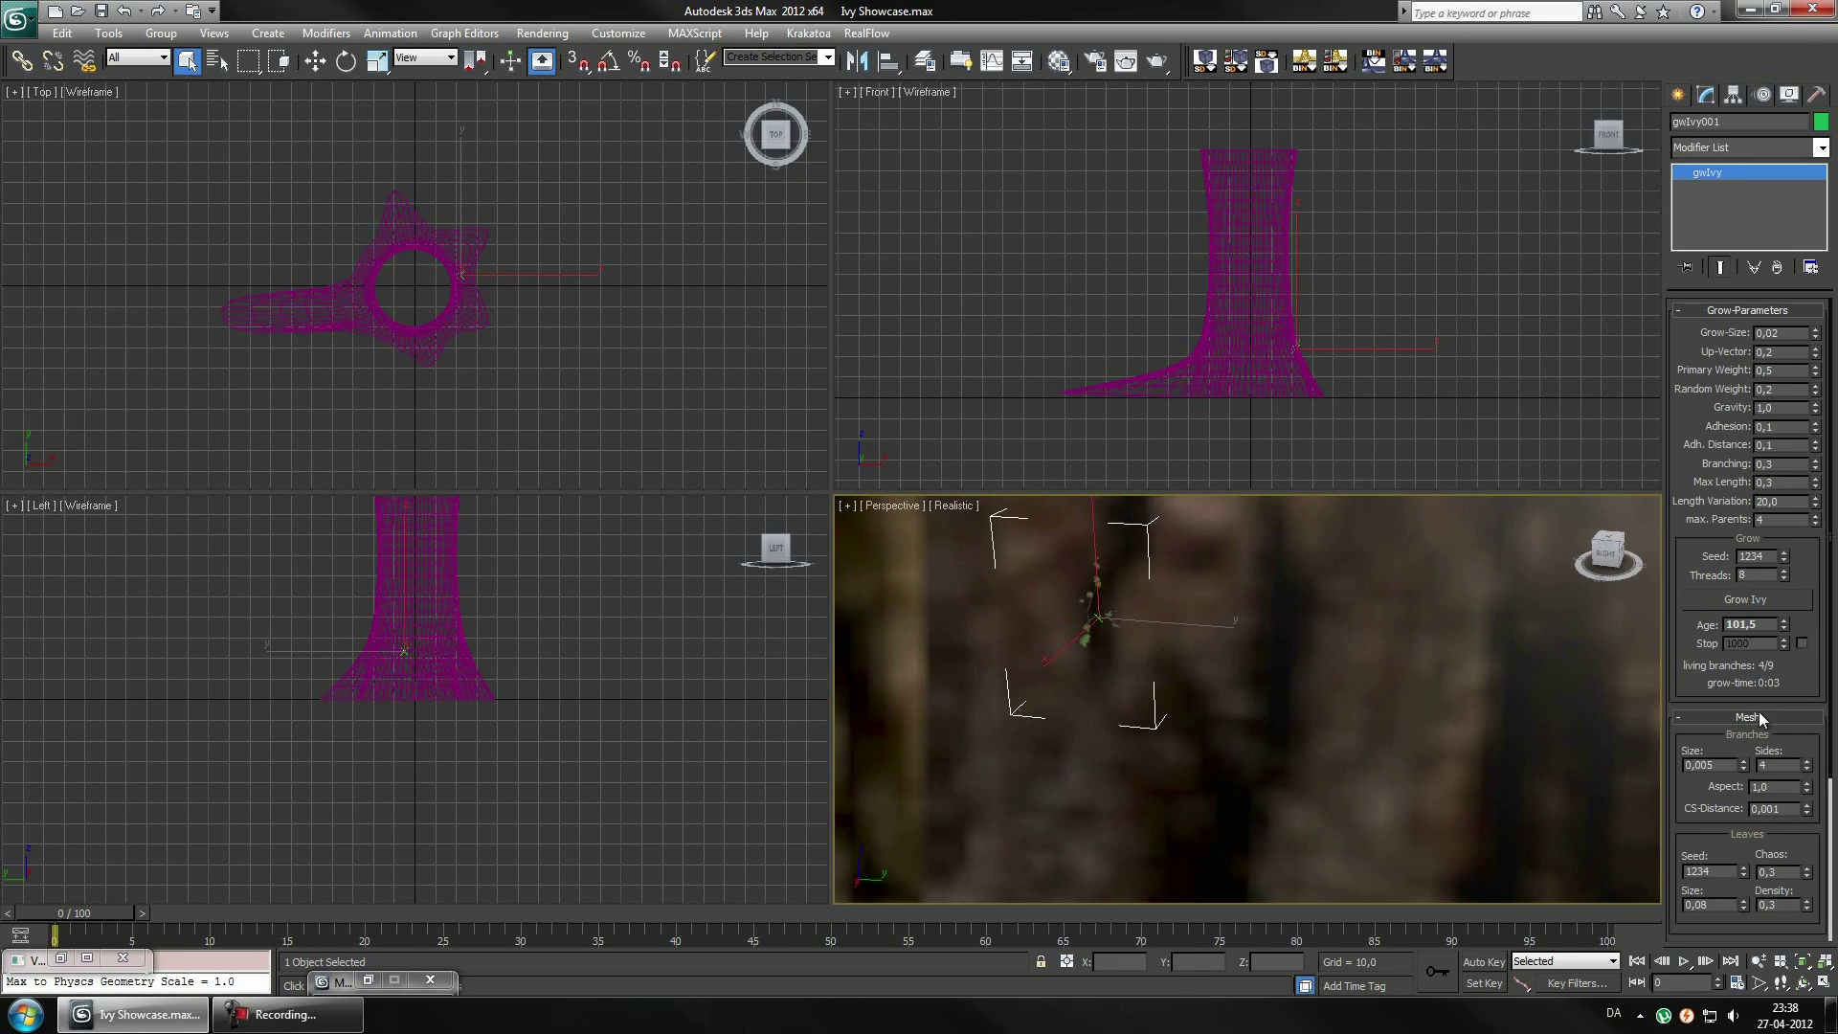
click(1746, 599)
right_click(1428, 653)
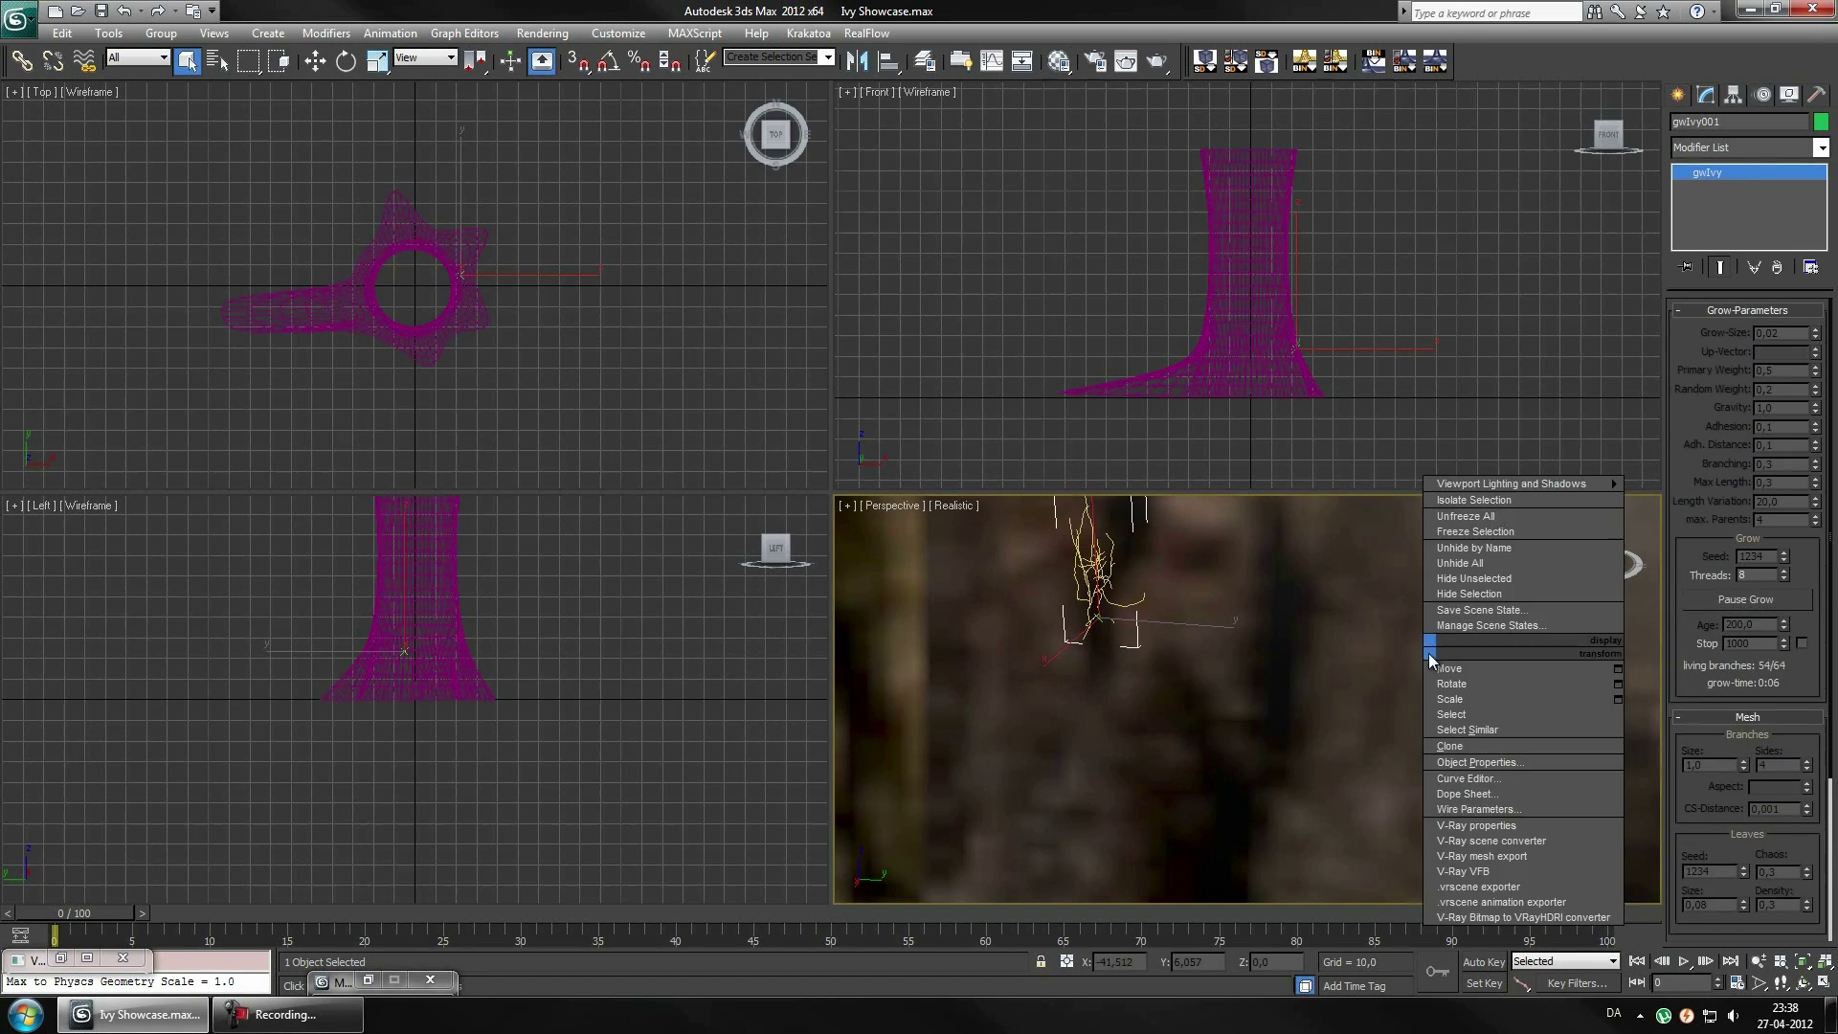
click(1732, 601)
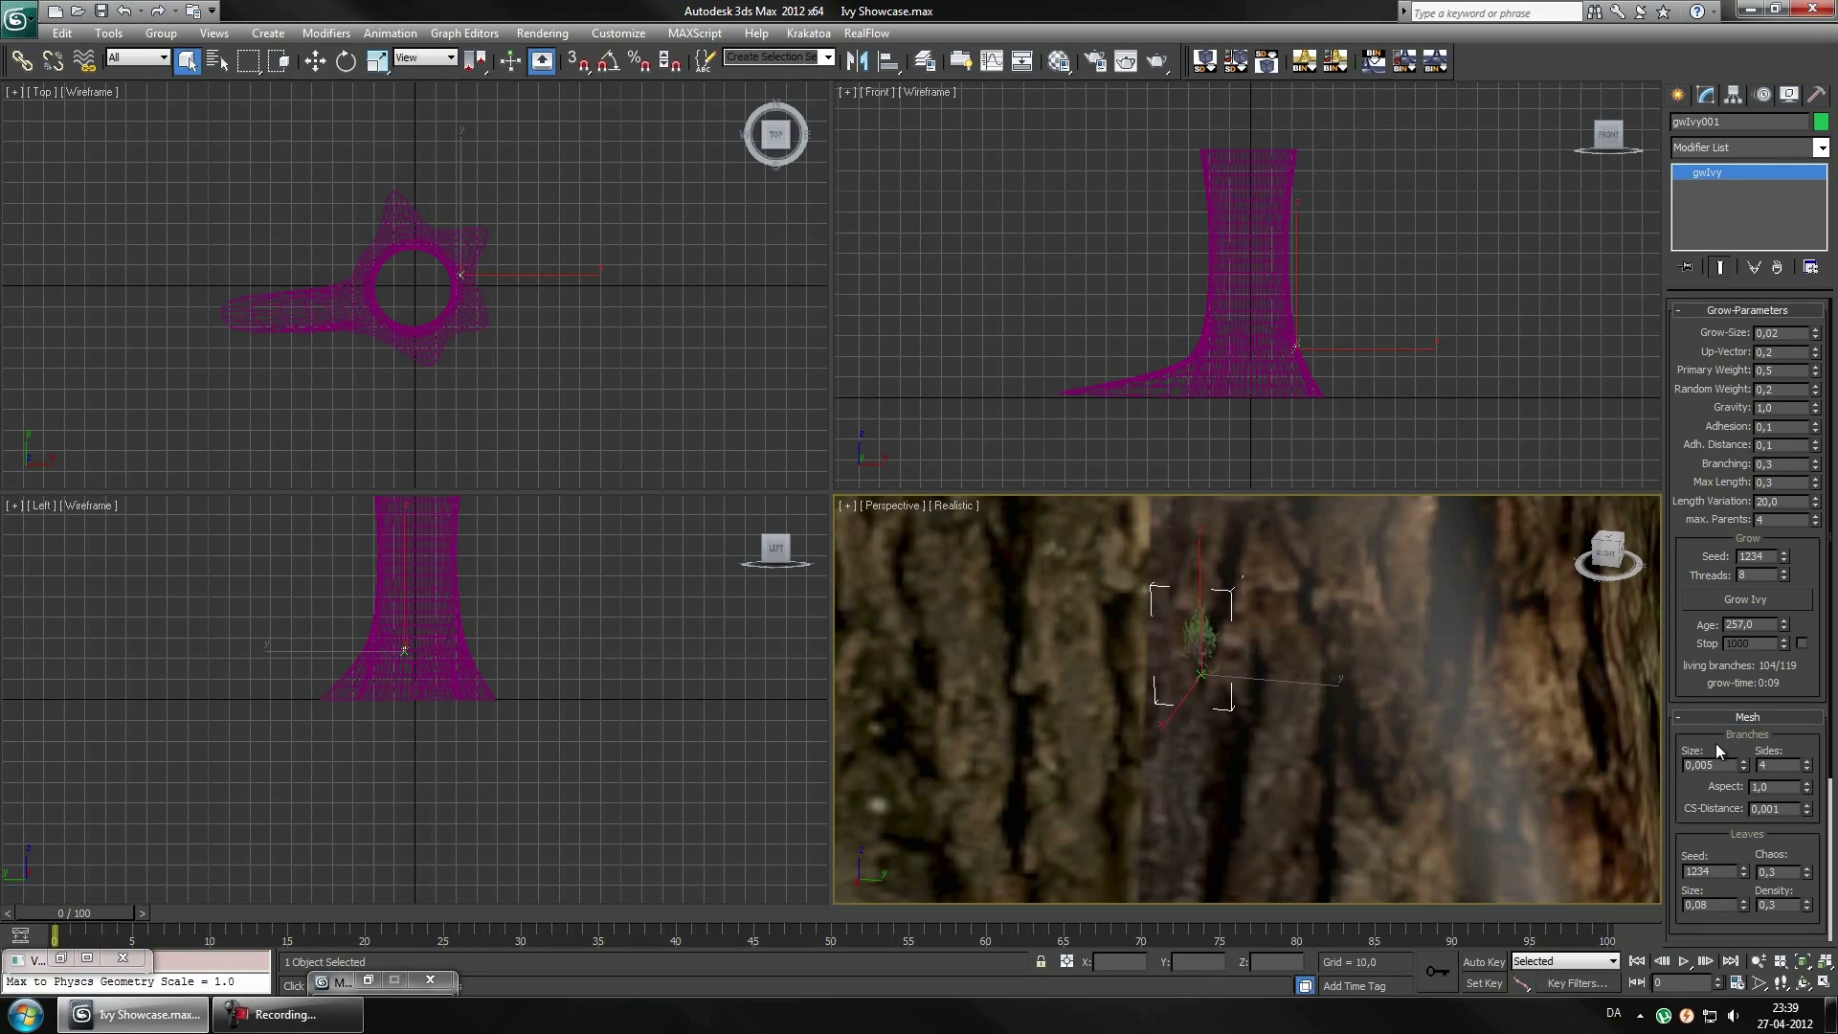
click(1775, 337)
text(1)
click(1736, 601)
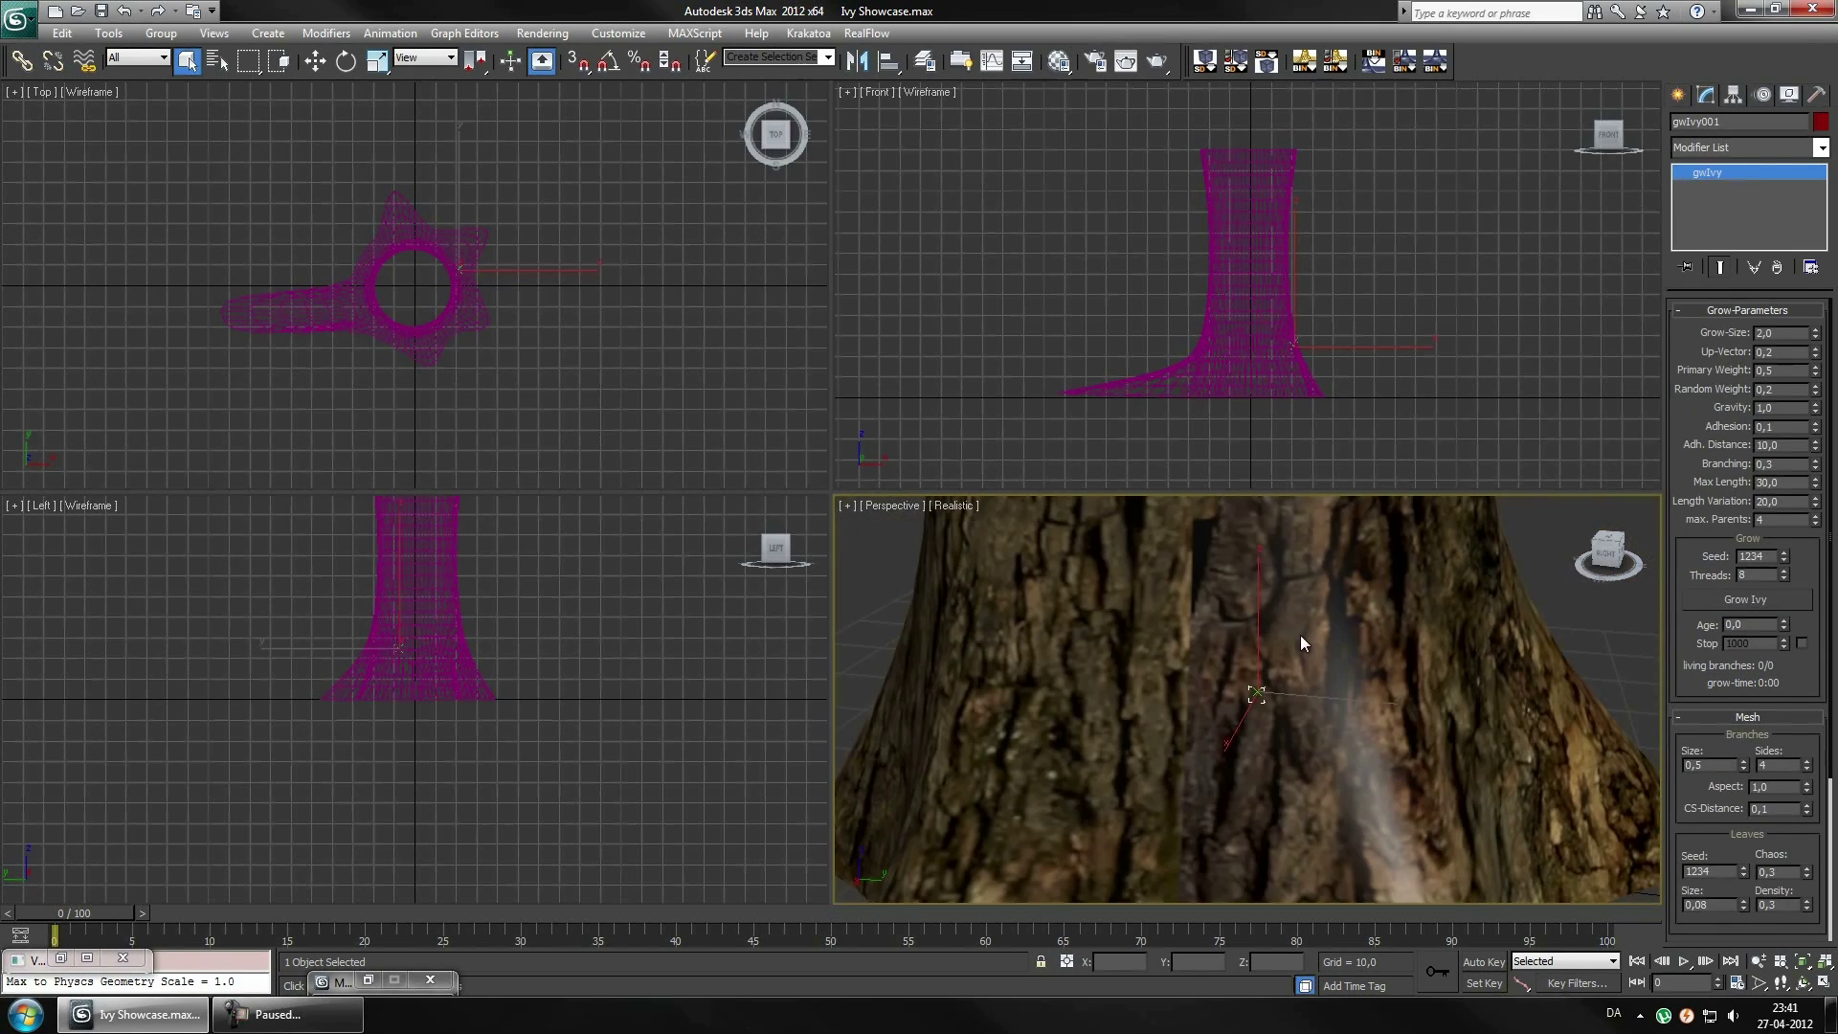
click(1743, 601)
Zoom in on the ivy branches, then plant a second gwIvy seed at the trunk base
scroll(1451, 676, down, 10)
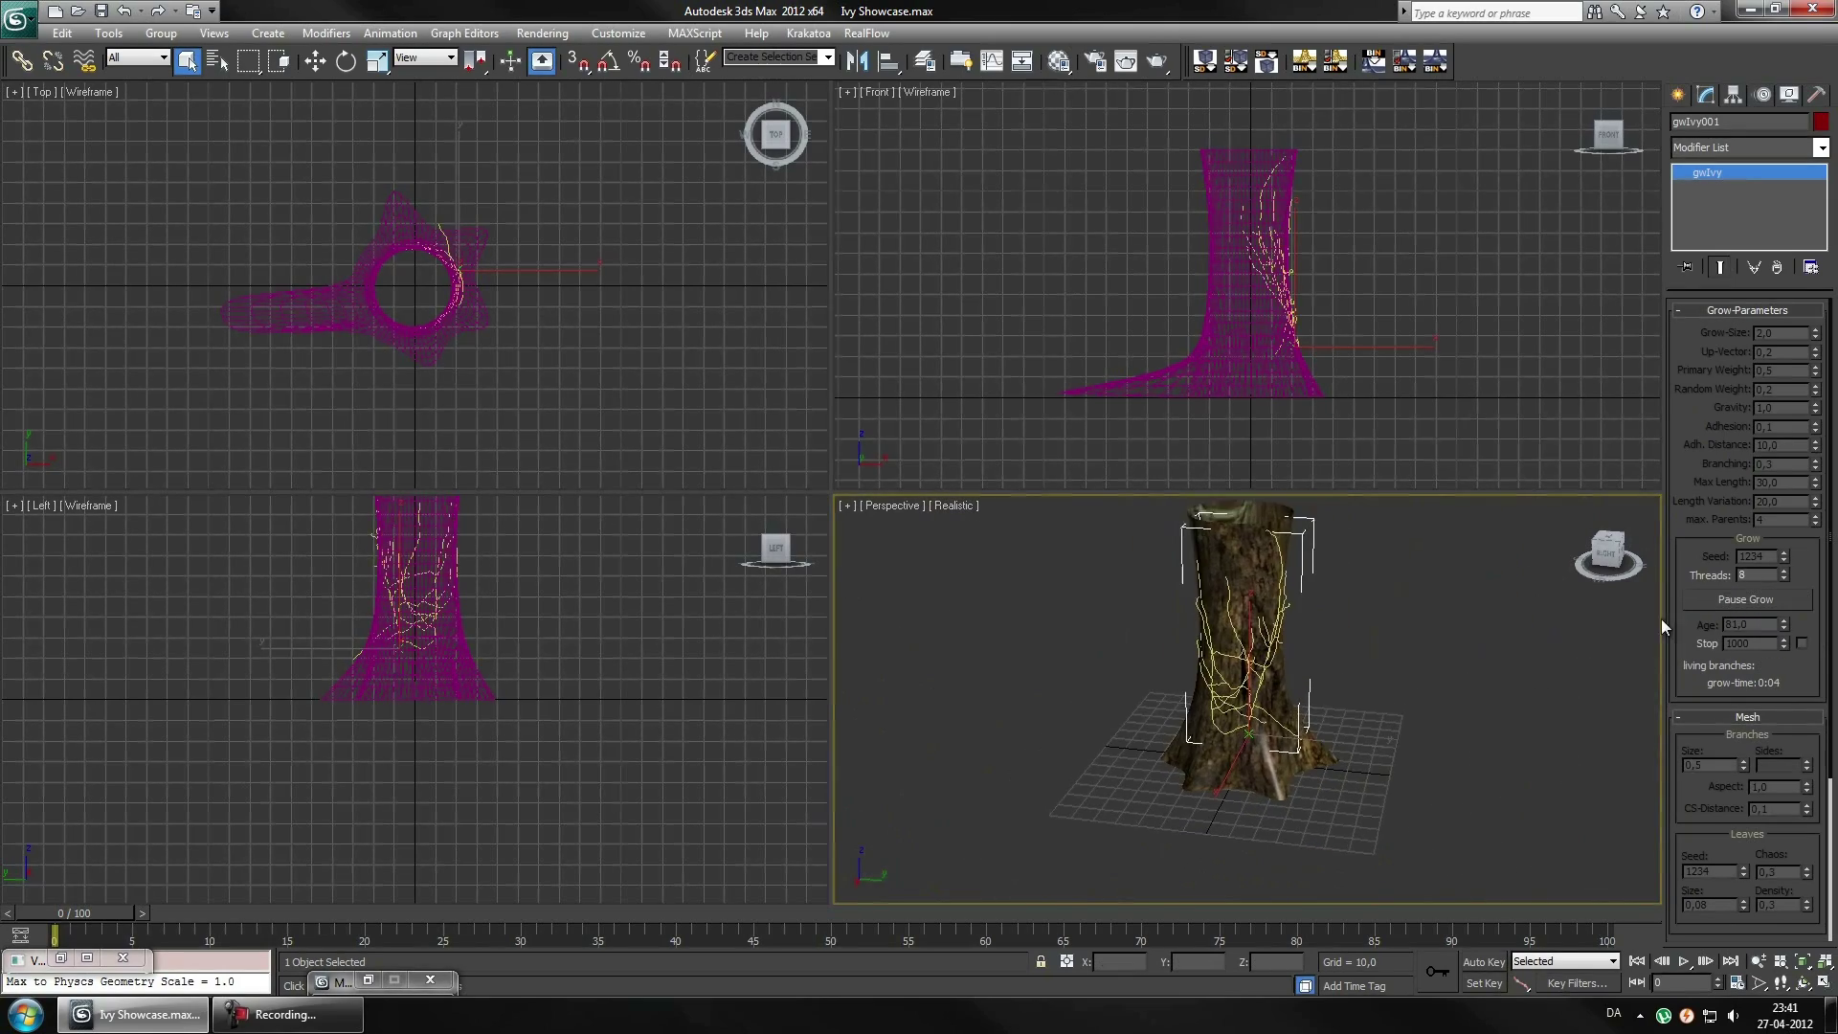
scroll(1482, 626, up, 8)
middle_drag(1531, 613, 1482, 626)
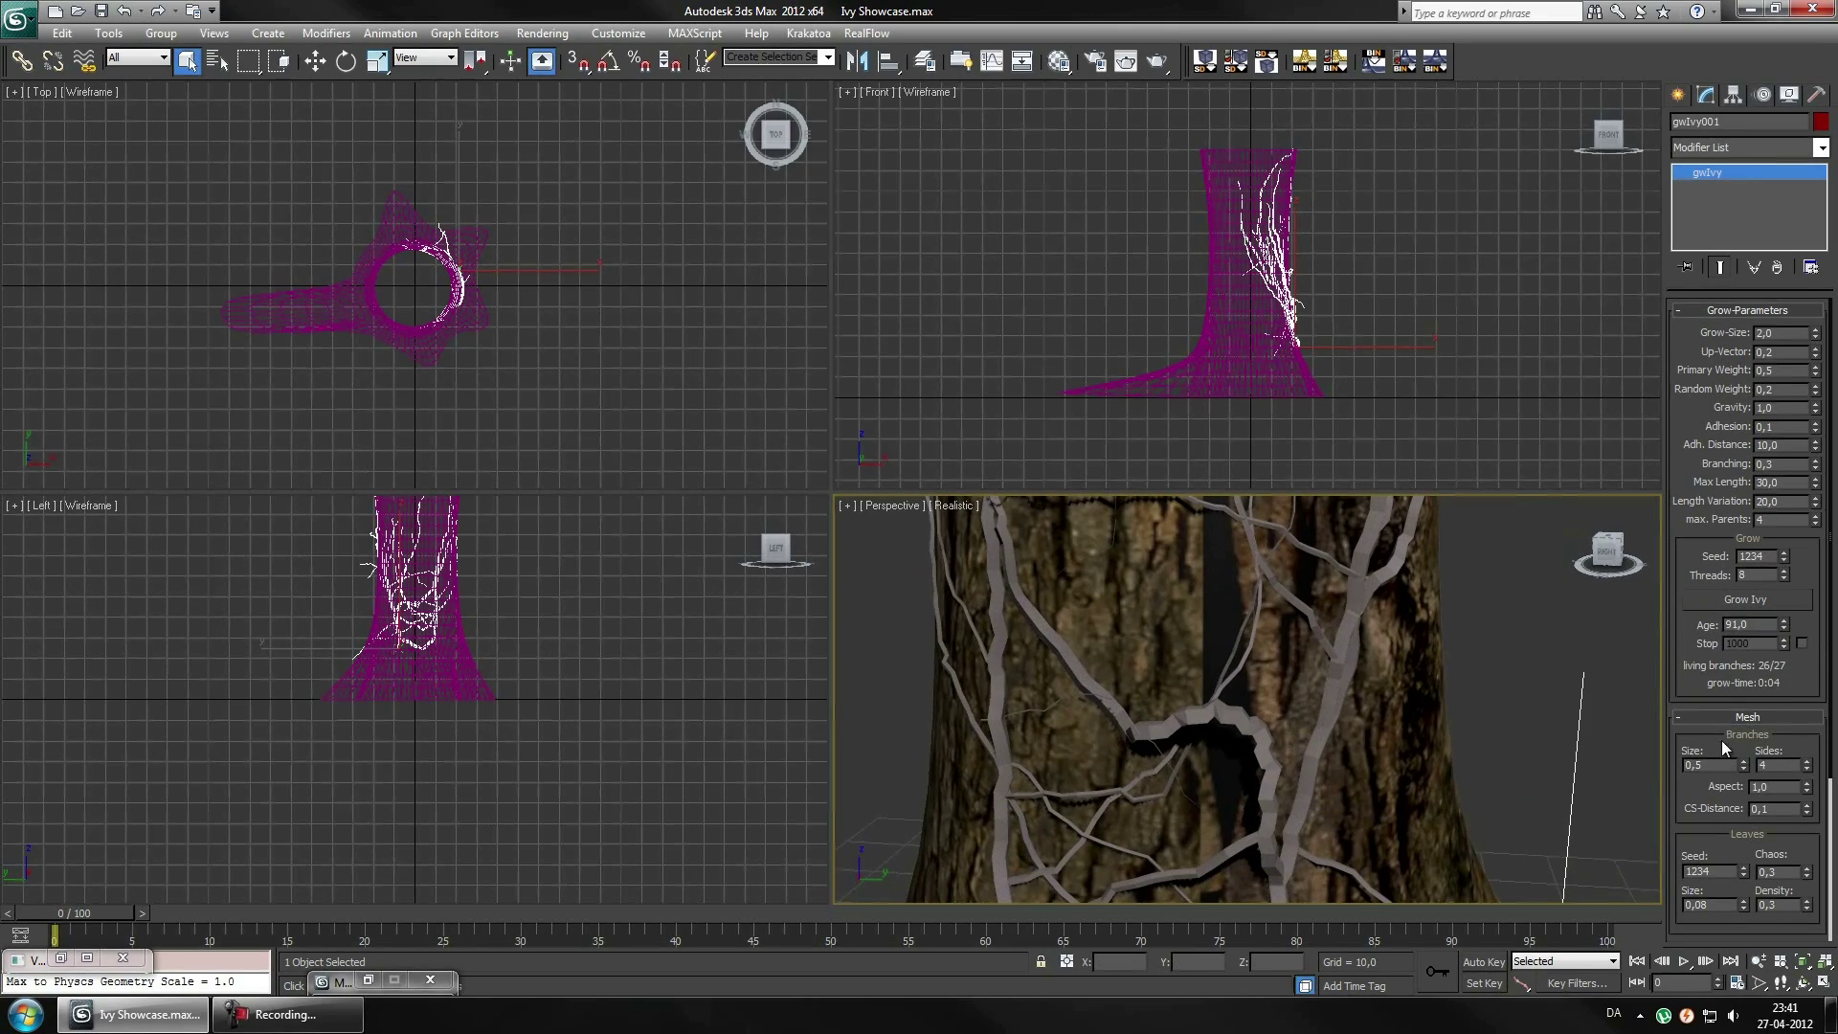
scroll(1721, 739, down, 5)
scroll(1744, 875, down, 3)
scroll(1773, 616, up, 3)
scroll(1702, 566, up, 3)
scroll(1708, 536, up, 2)
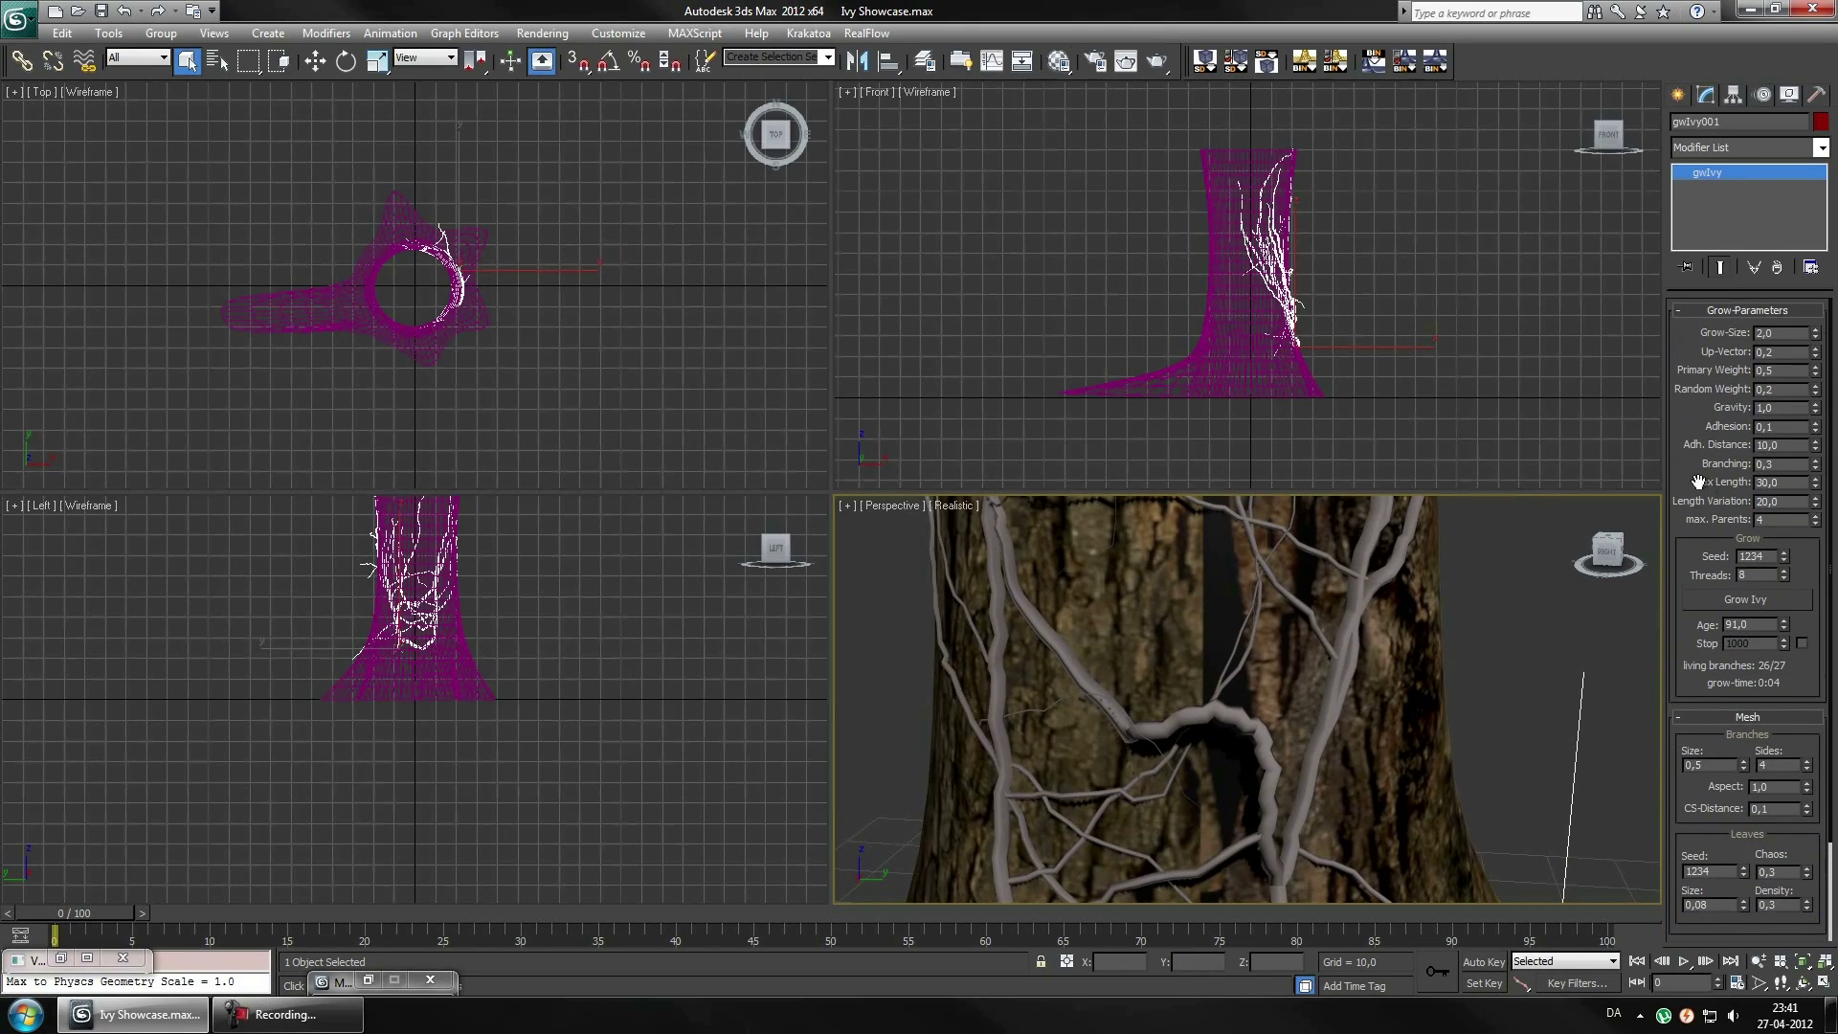
click(1558, 467)
click(1677, 94)
click(1712, 218)
click(1256, 848)
Grow the second and third ivy vines from seeds at the trunk base
click(1748, 588)
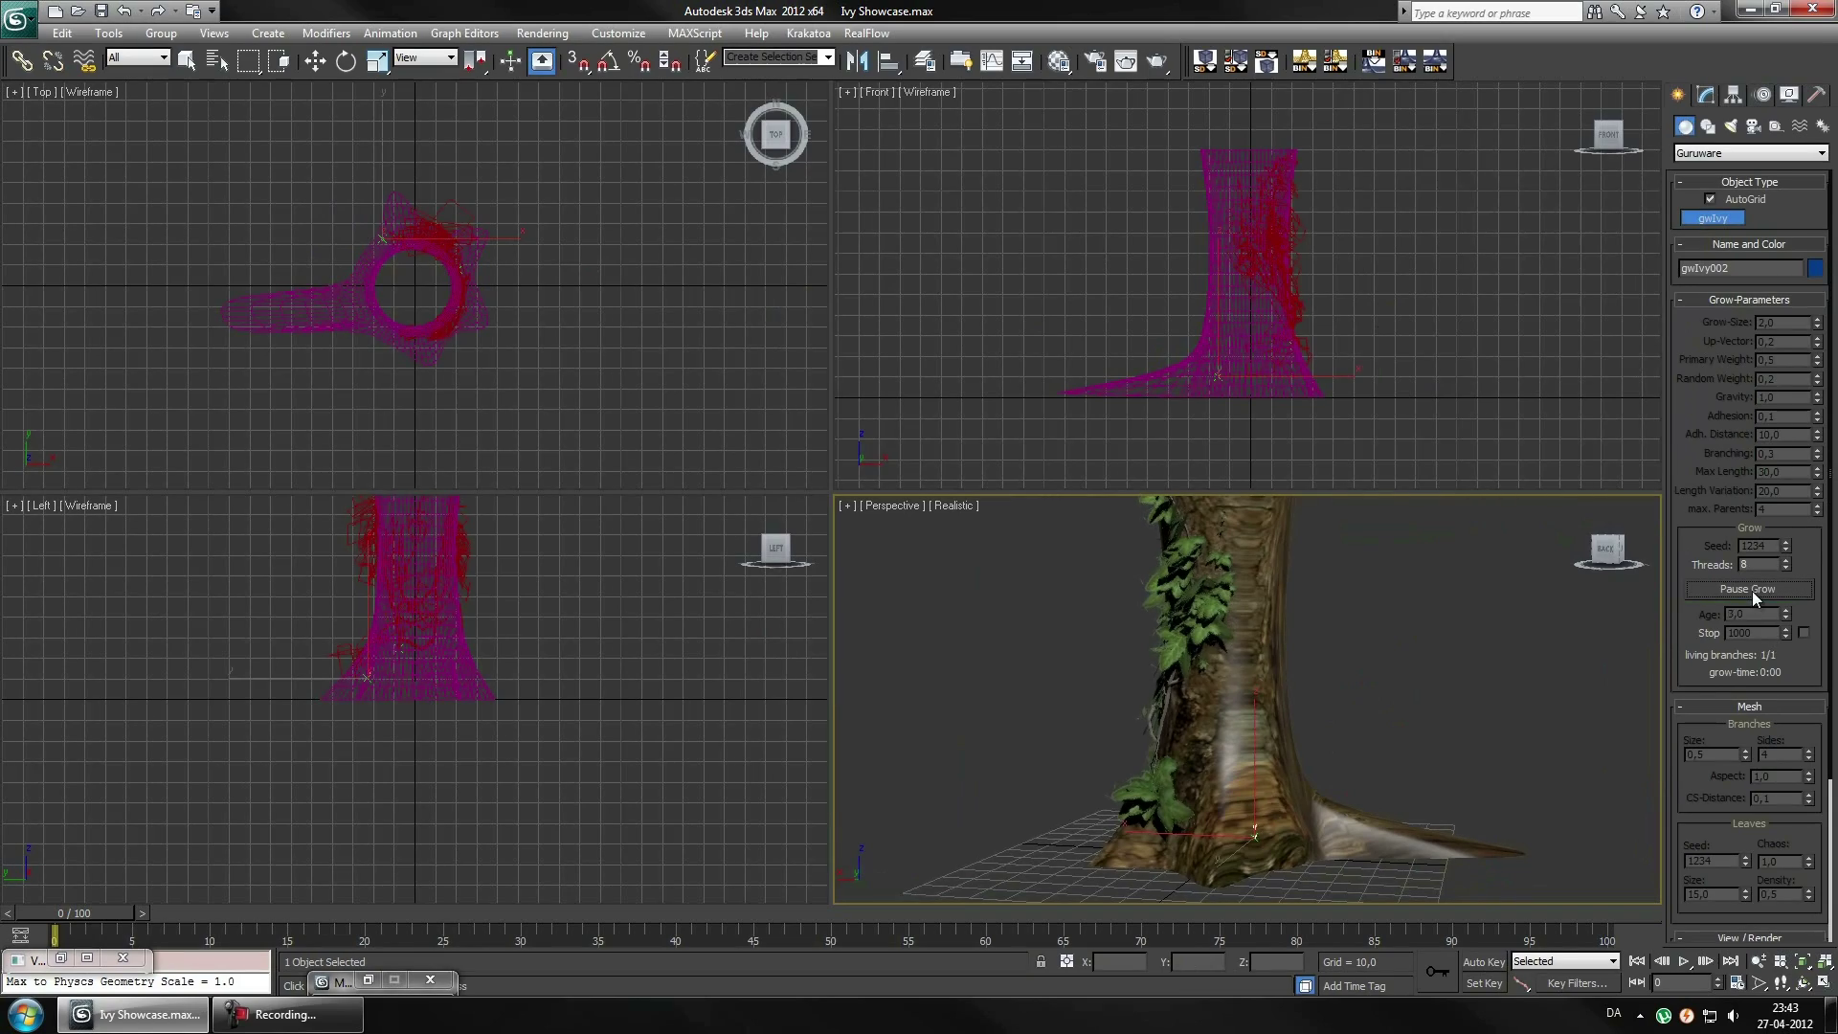
click(1750, 589)
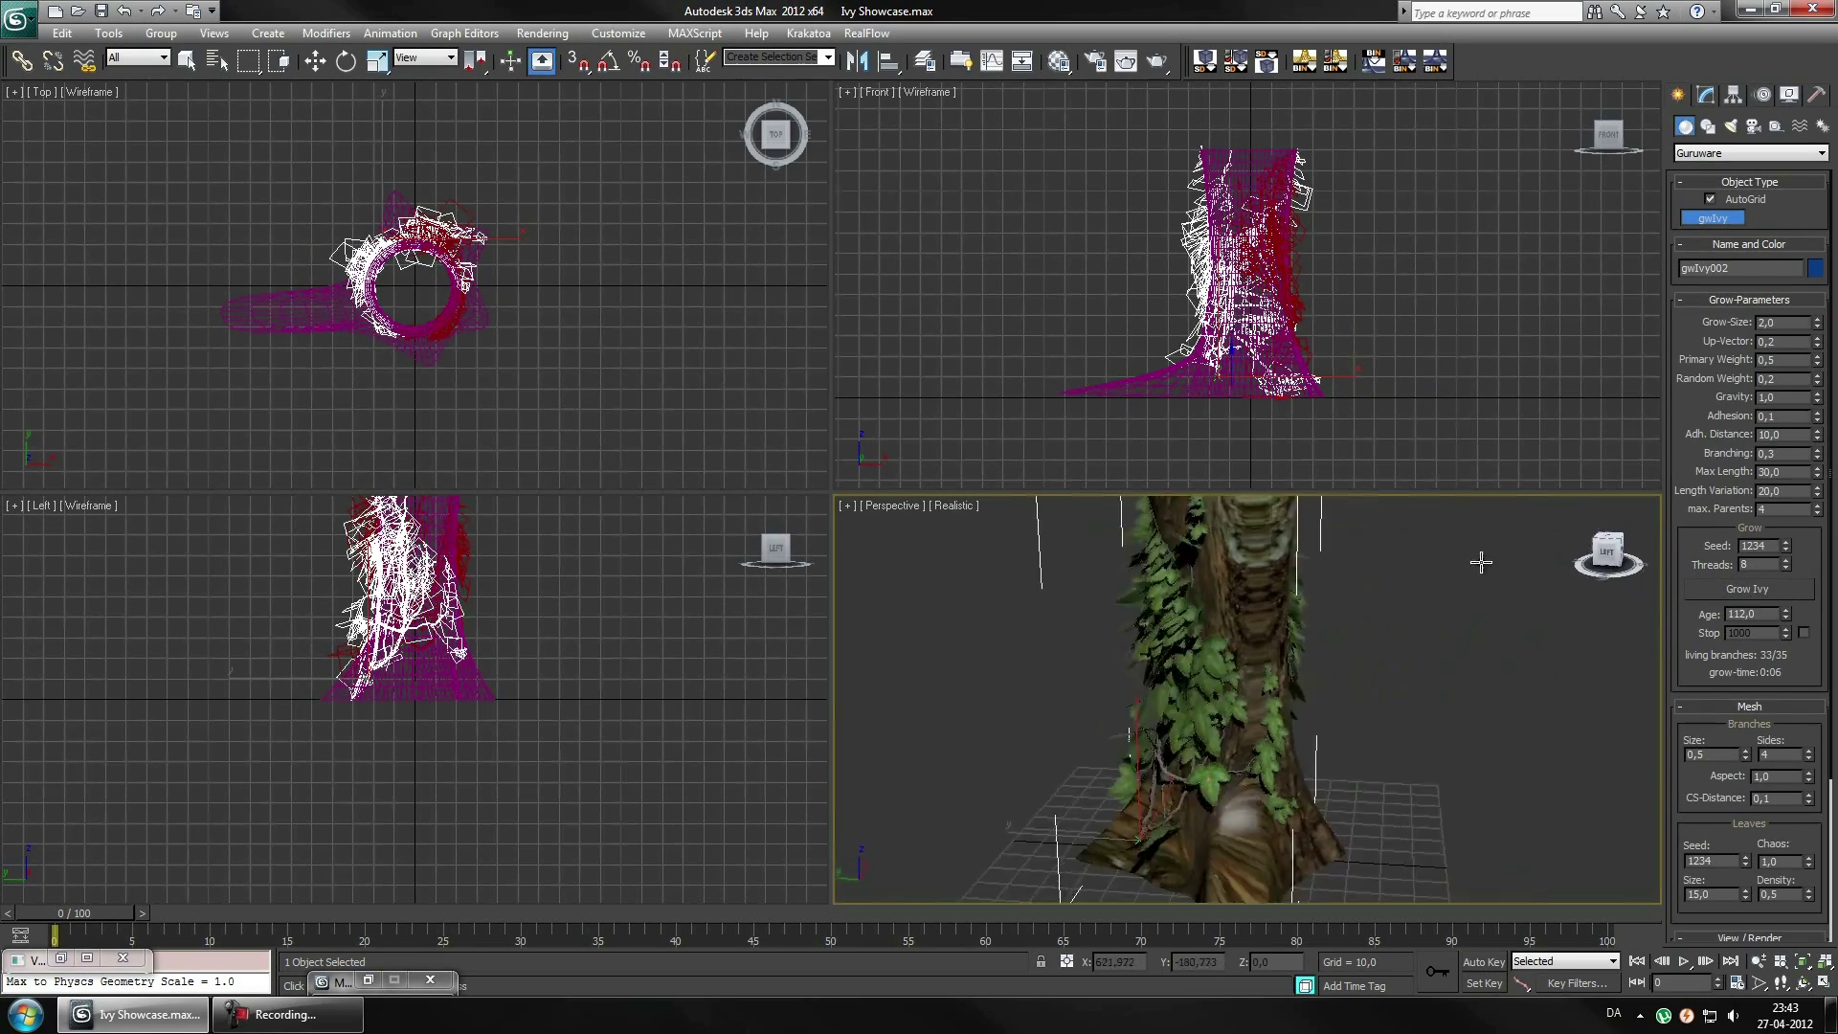
click(1581, 665)
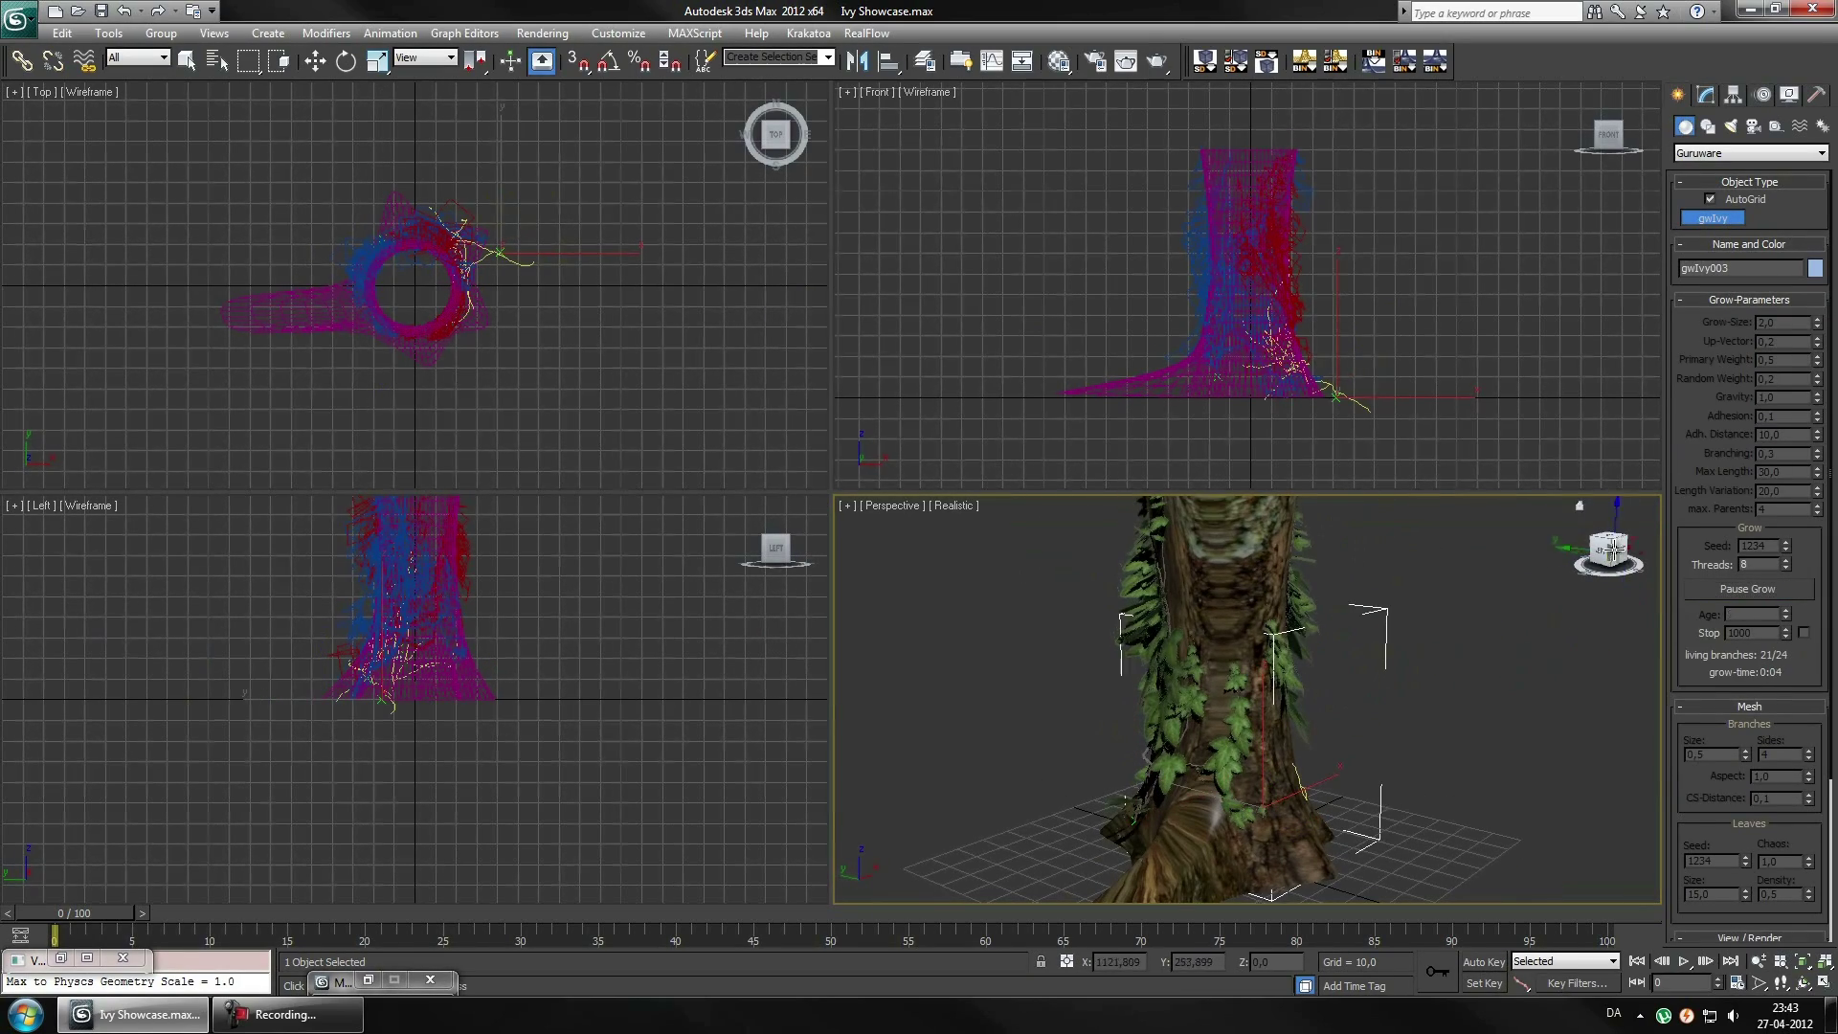
right_click(1562, 556)
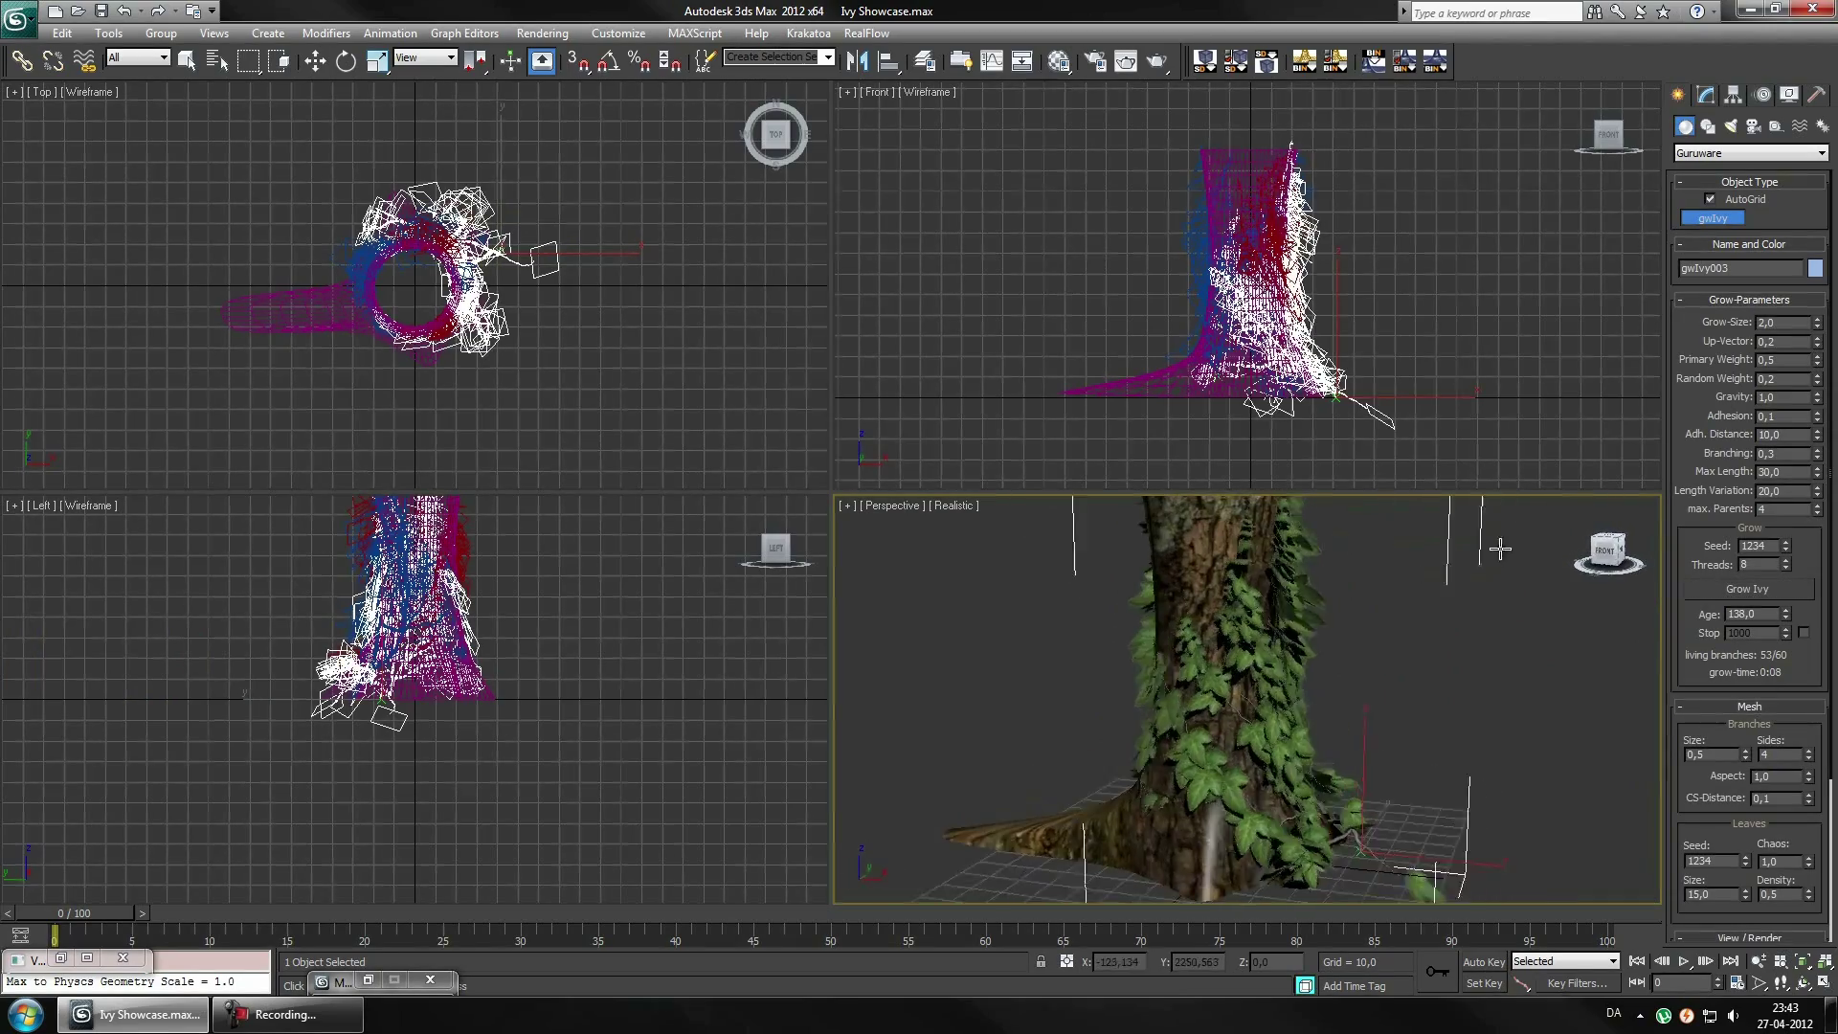
click(1750, 588)
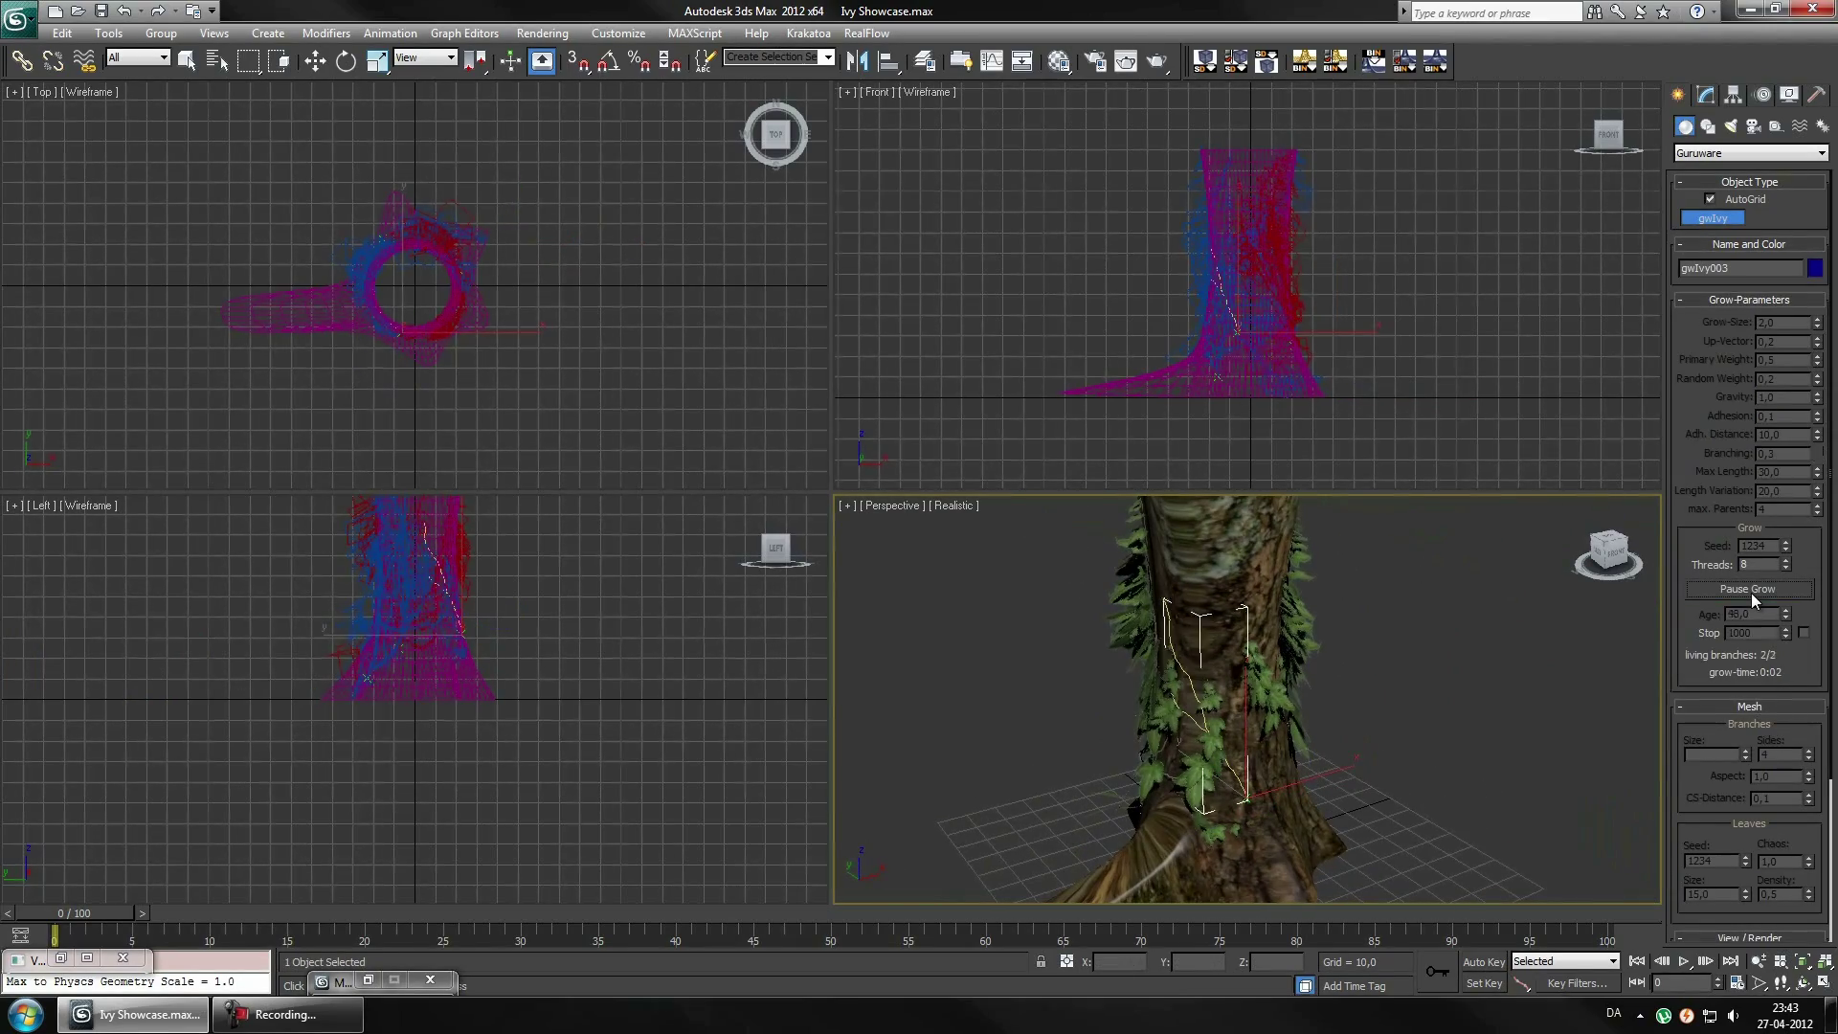
click(1750, 594)
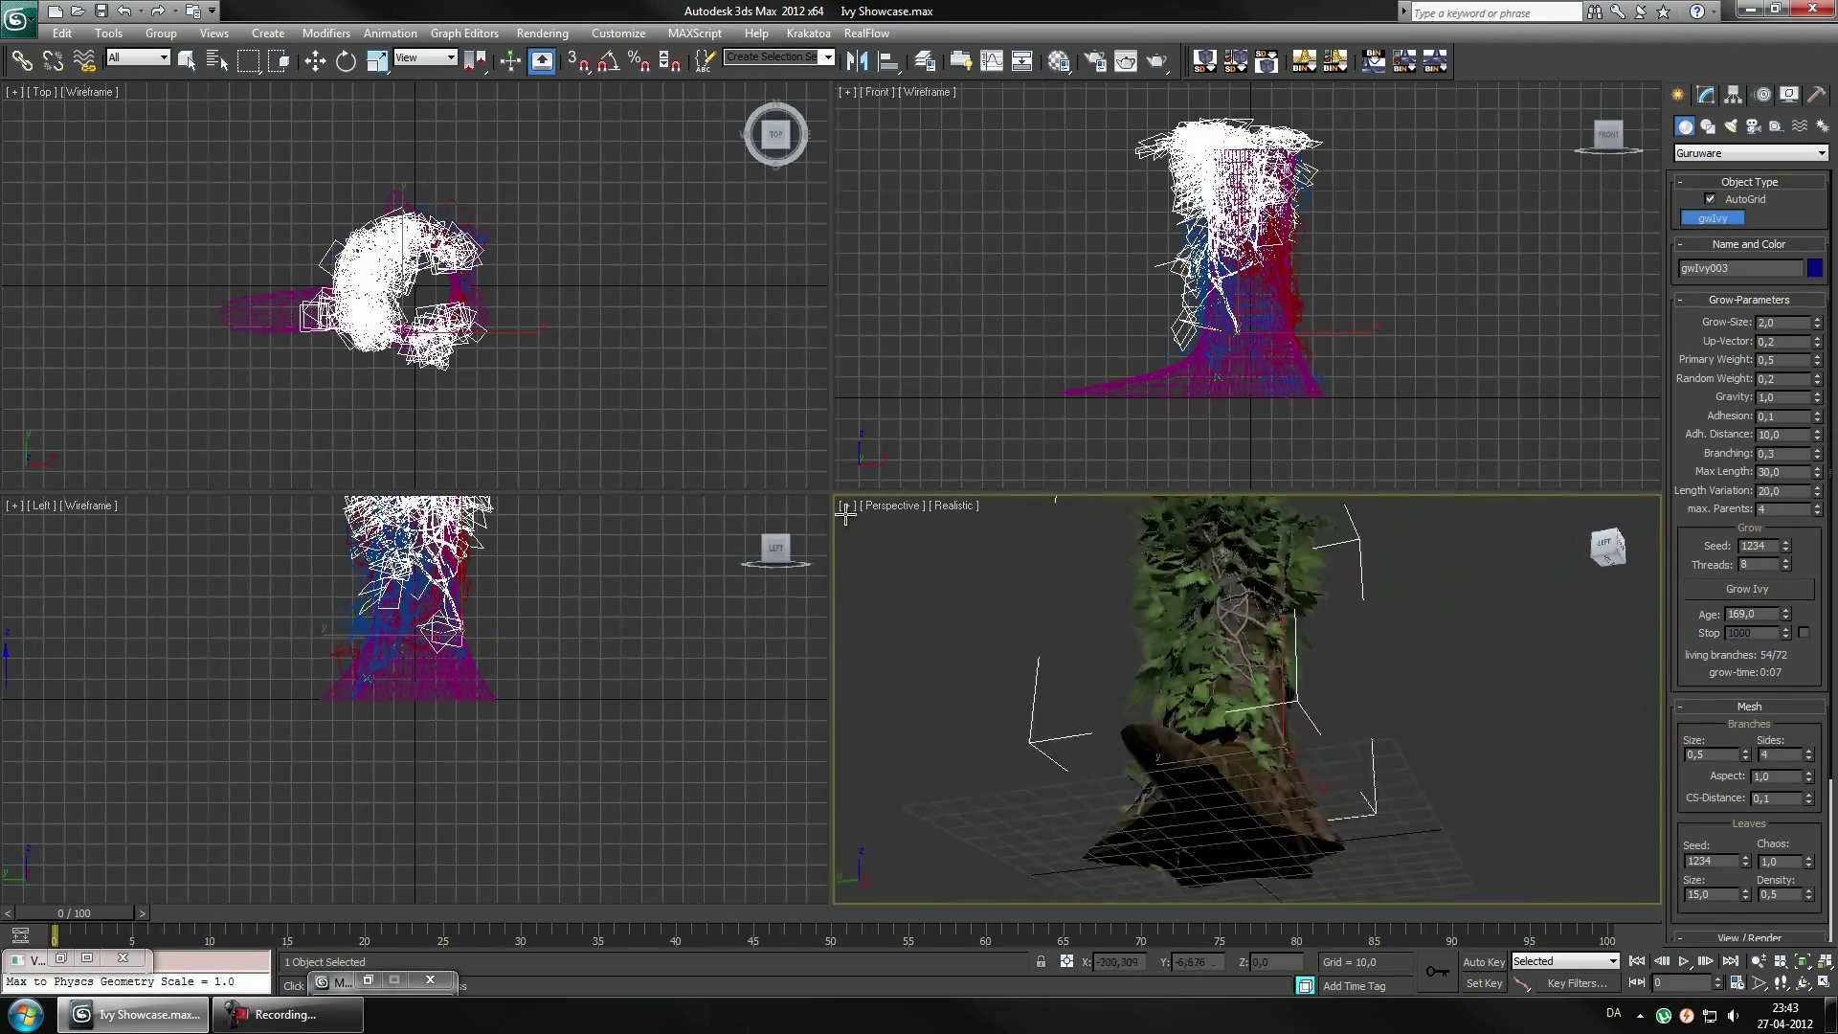
Grow a fourth ivy on the trunk's right side with leaf size 10 and sparser leaves
alt+middle_drag(1493, 765, 1411, 920)
click(1741, 588)
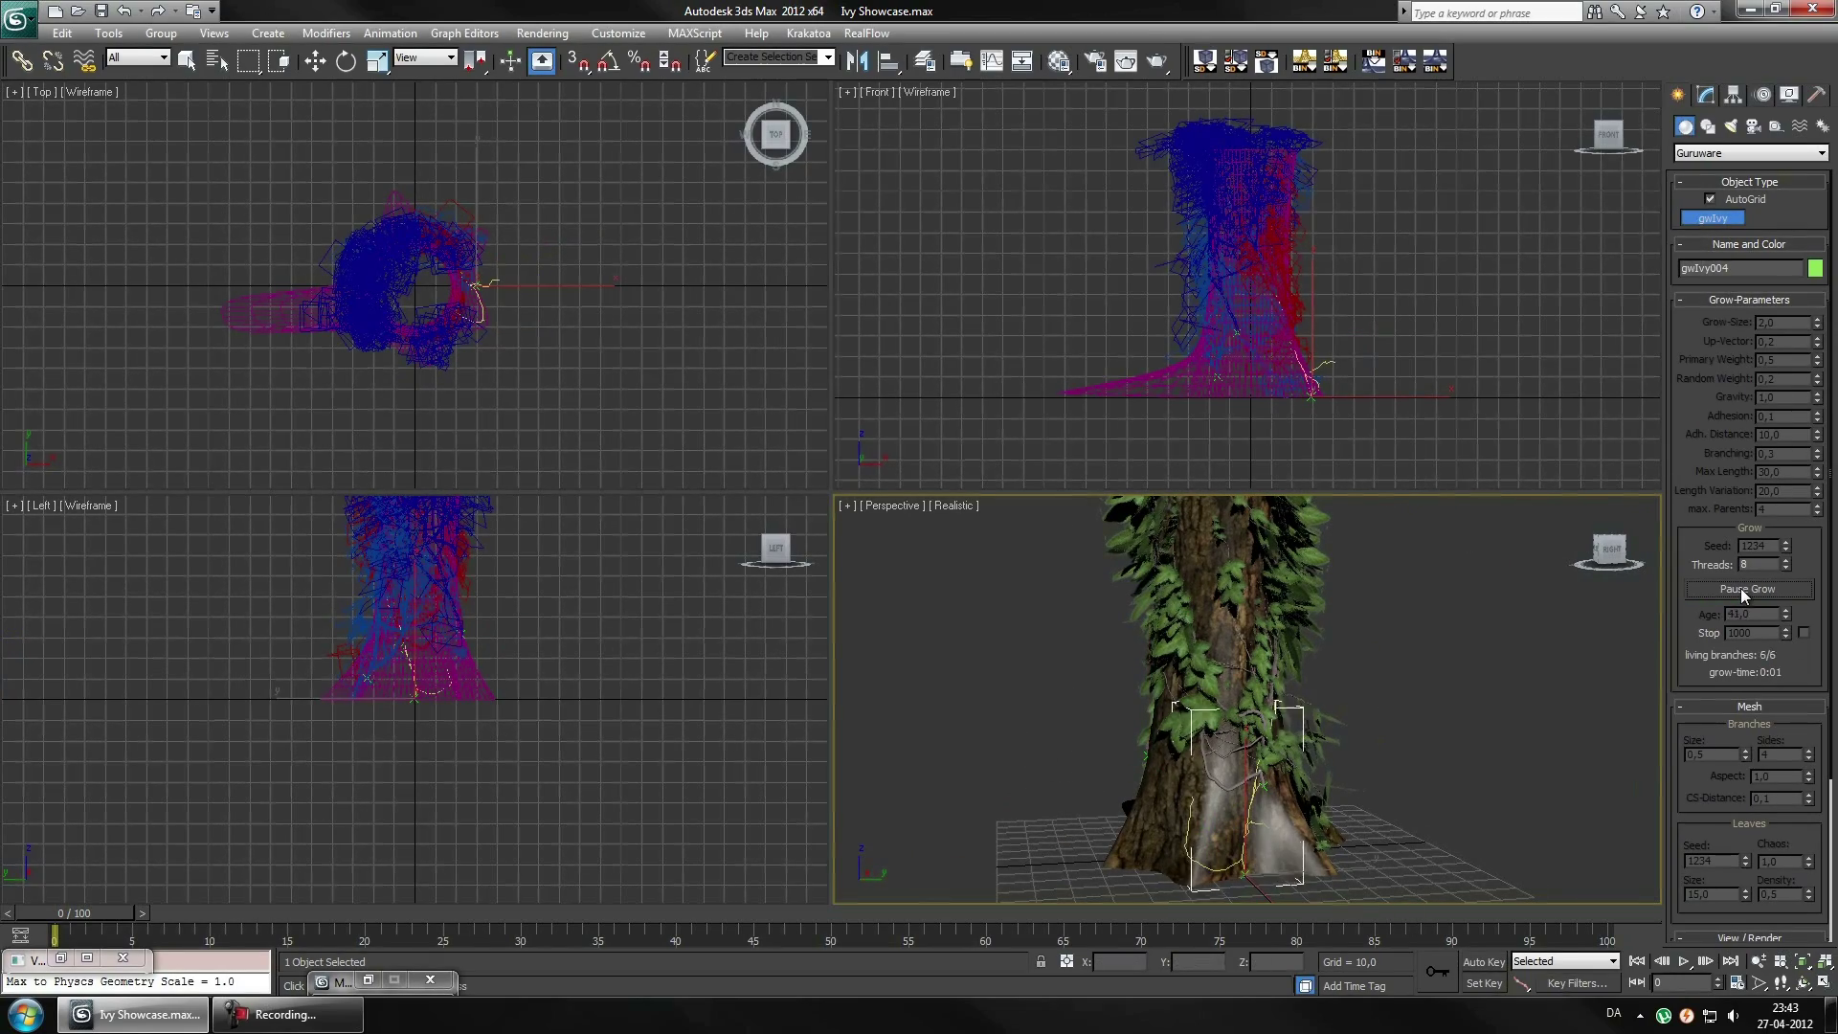
click(1741, 587)
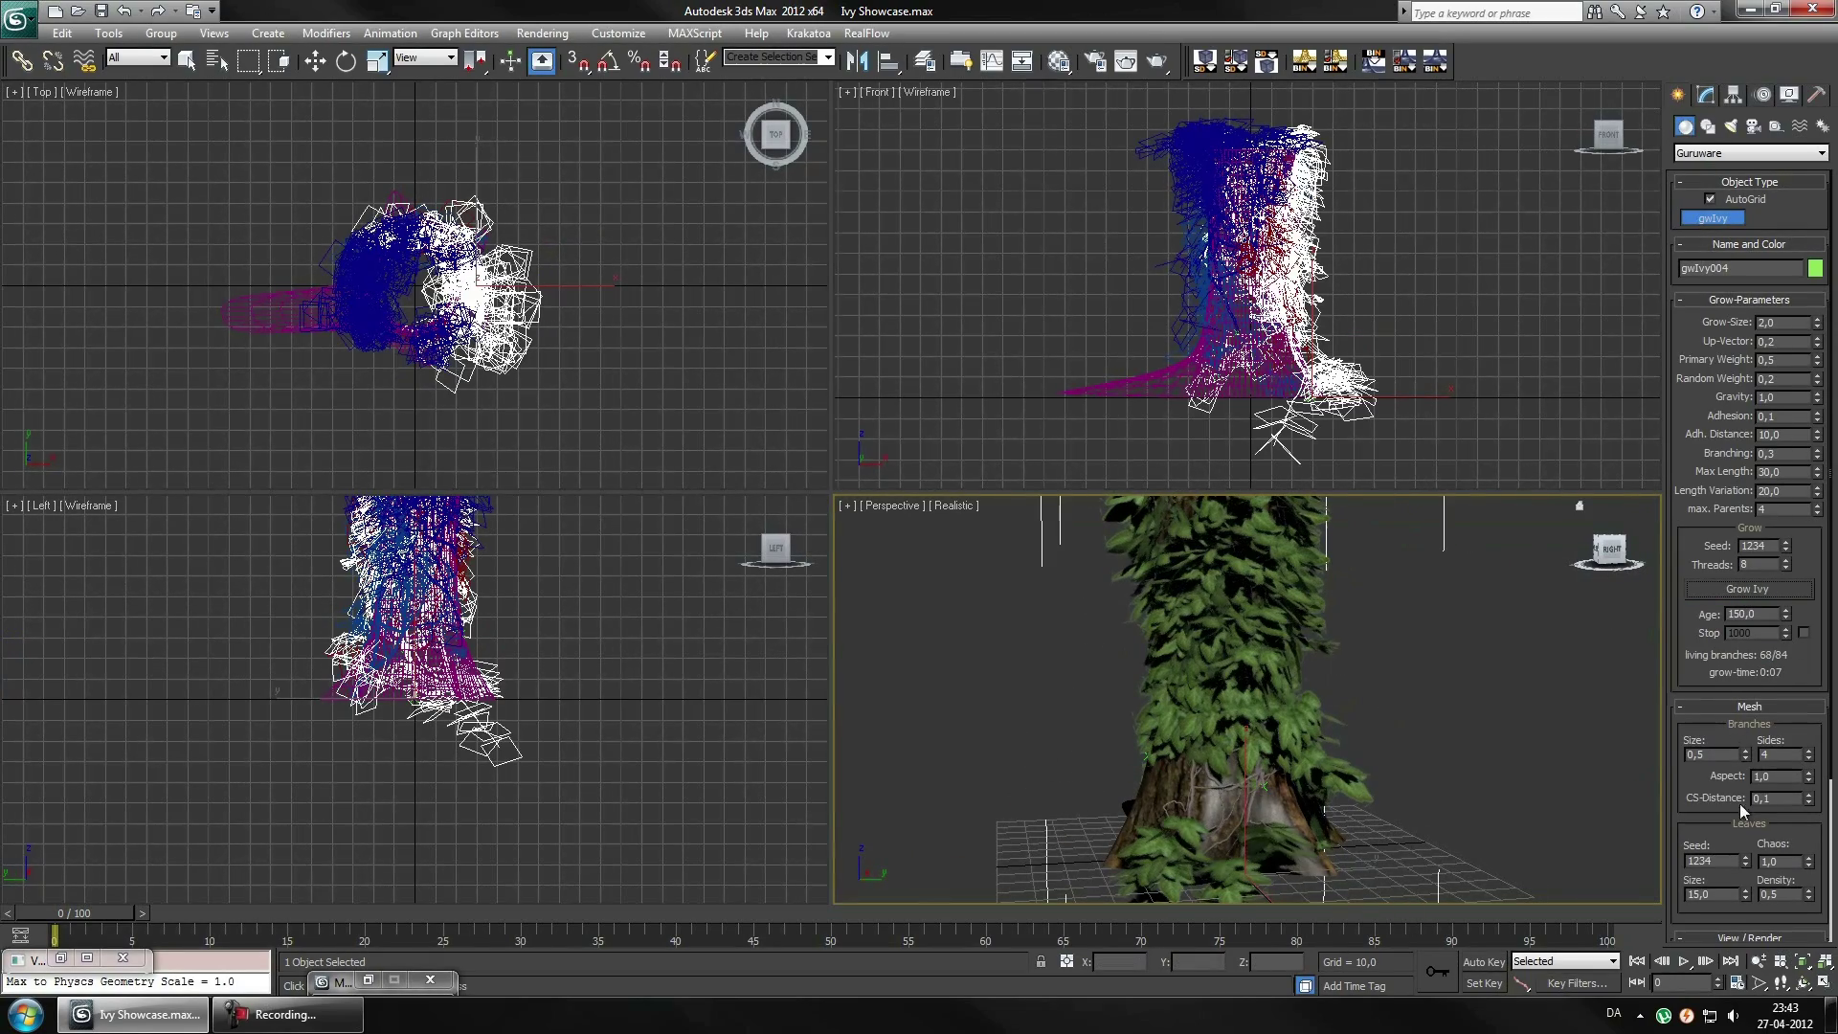
key(Tab)
text(0,2)
key(Return)
key(Return)
double_click(1713, 895)
text(10)
key(Tab)
text(0,5)
View the ivy-covered trunk from the right side and render a test image
drag(1589, 565, 1605, 543)
click(1605, 543)
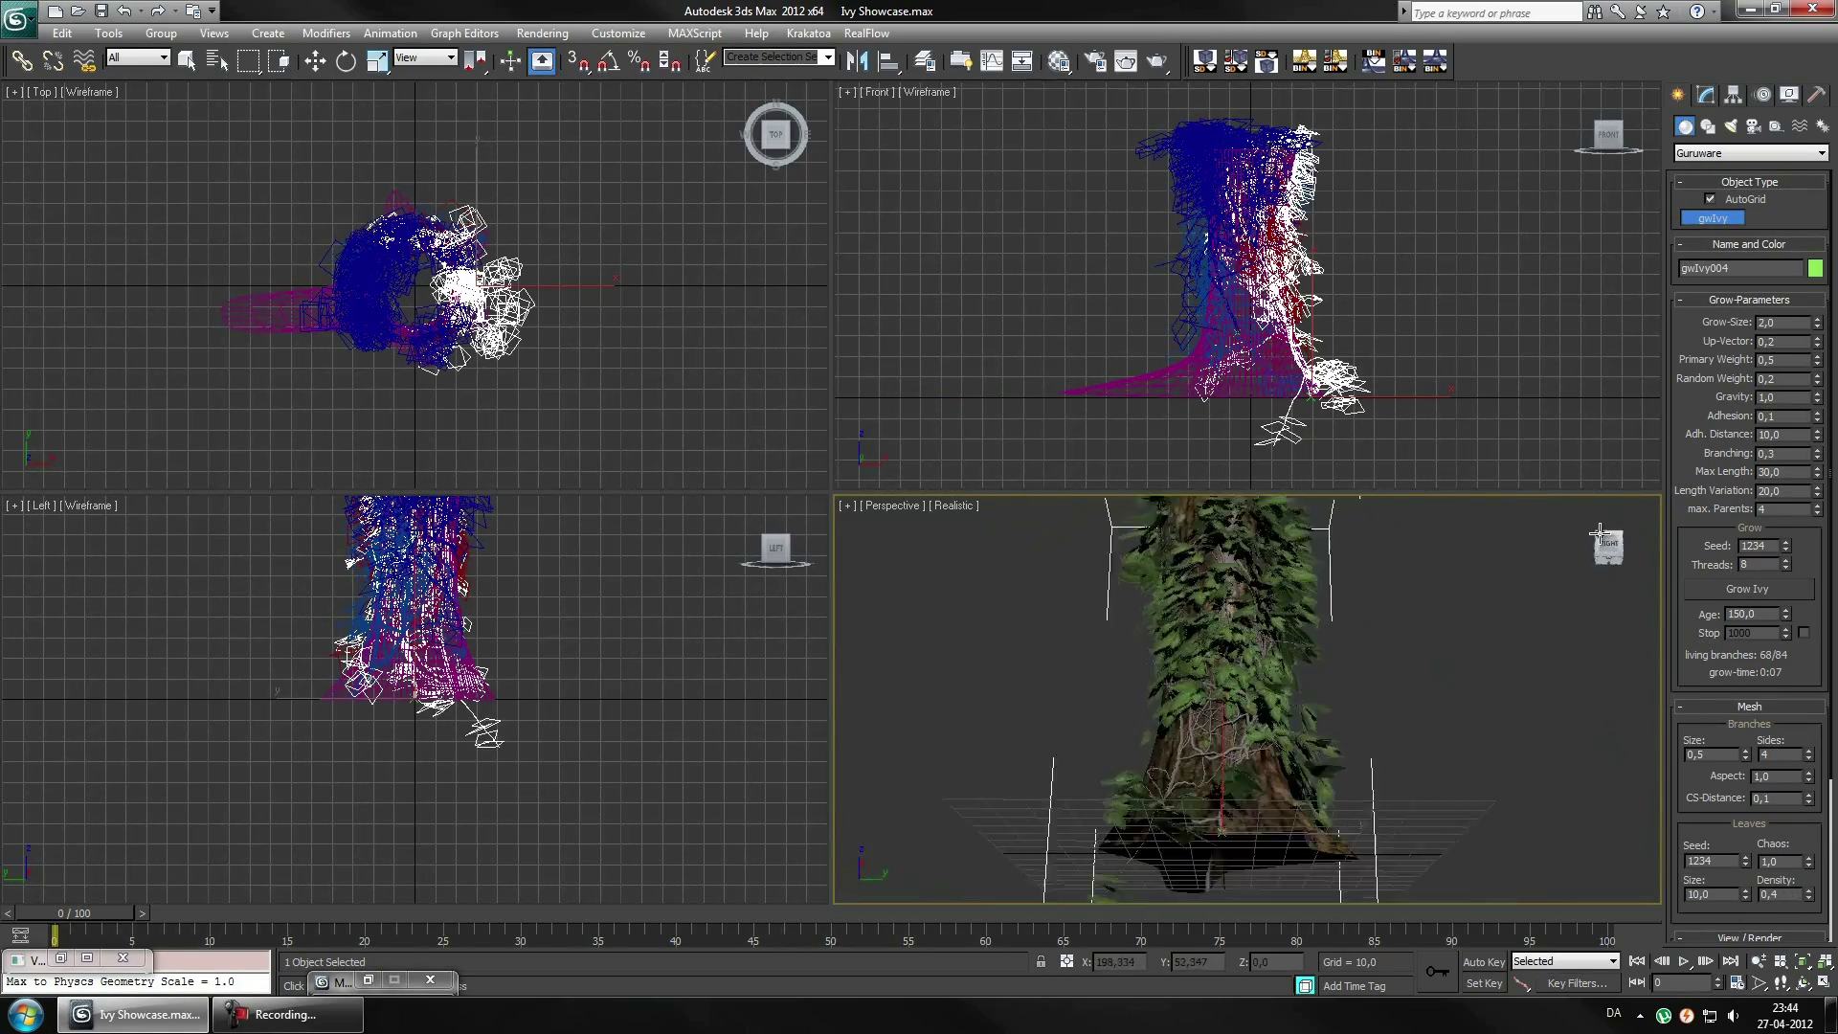
key(shift+q)
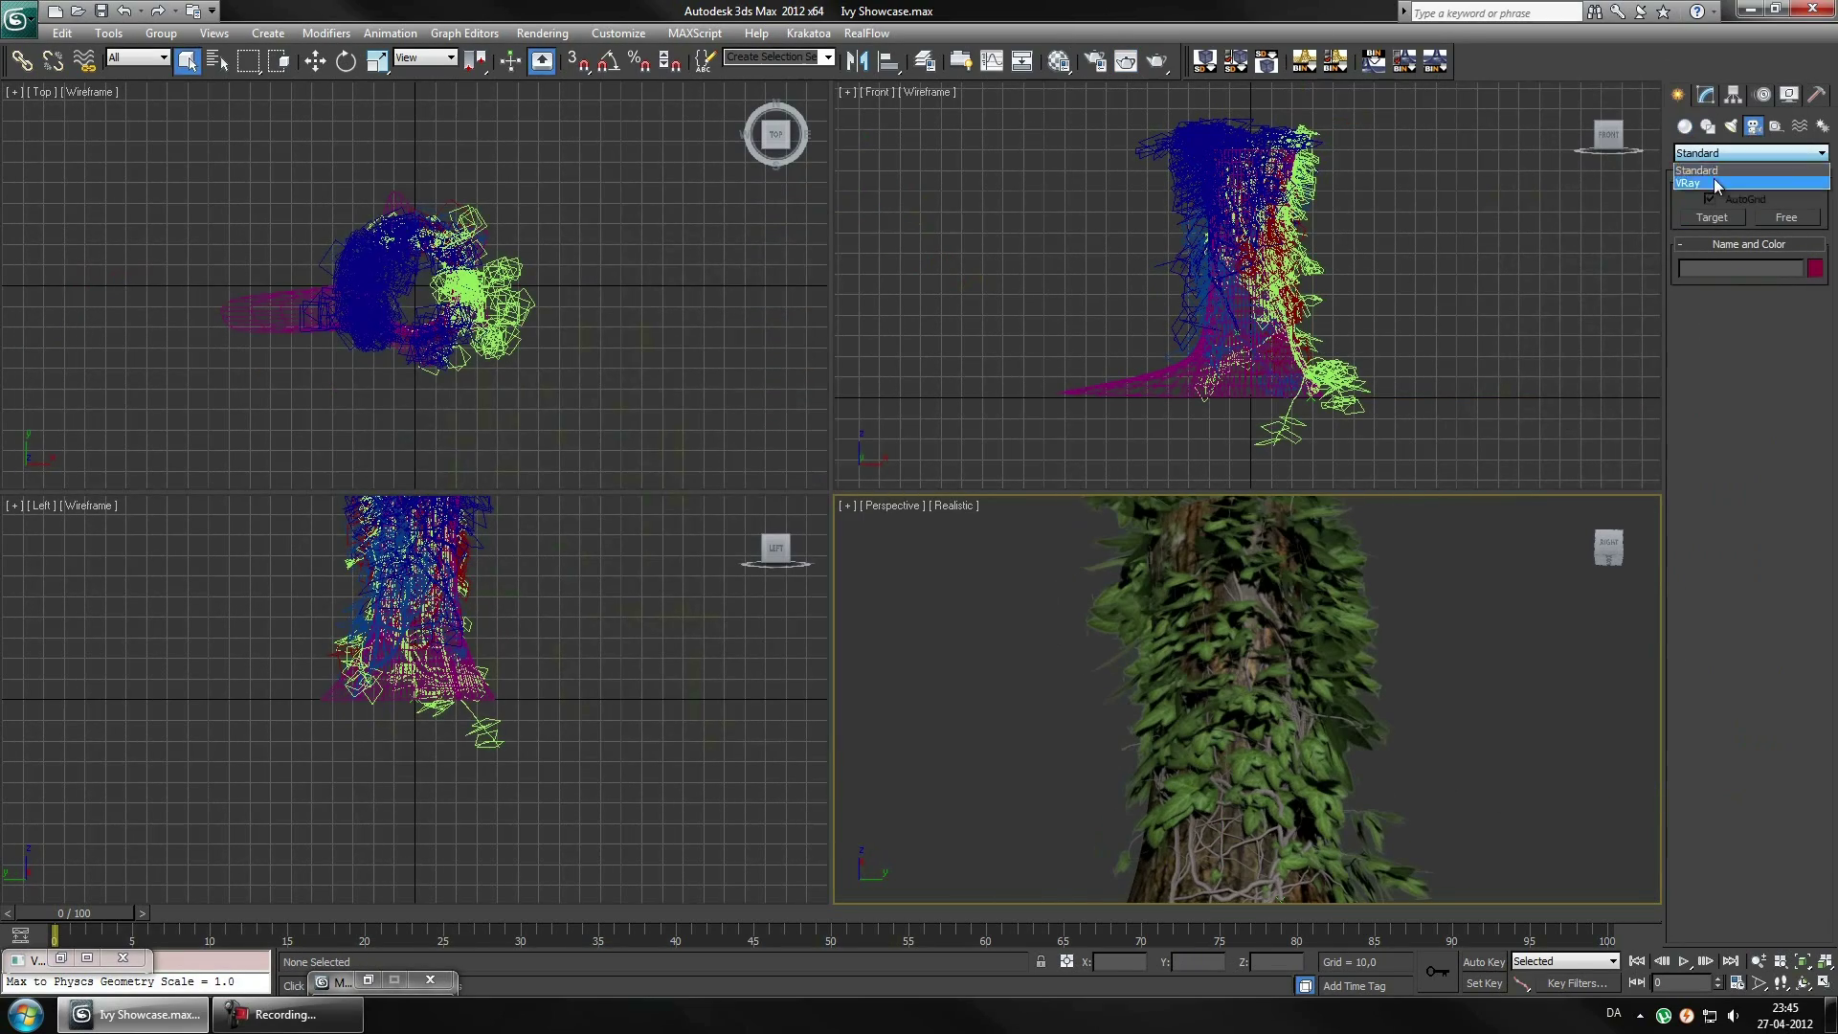
Create a target camera aimed at the trunk and view through Camera001
click(1699, 170)
click(1712, 217)
drag(651, 265, 411, 287)
click(891, 504)
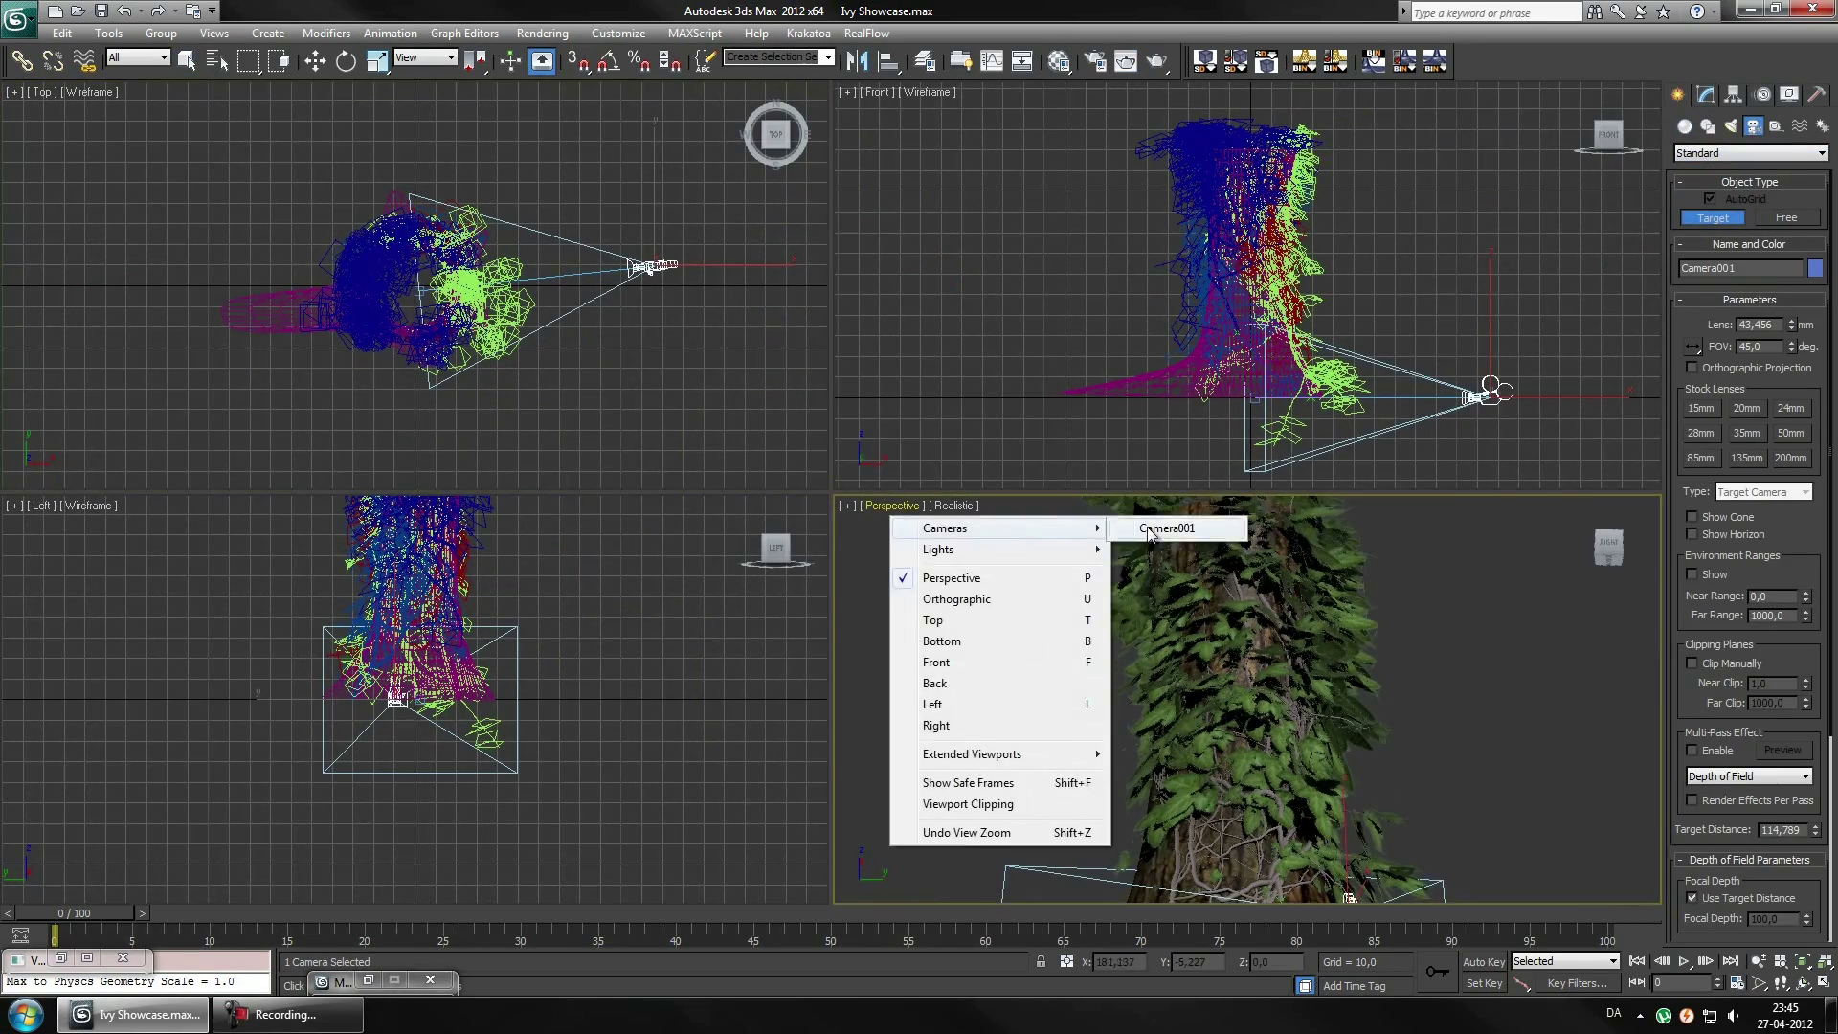
click(1165, 529)
Move the camera target up and shift Camera001 right in the Front viewport
key(w)
mouse_move(1334, 410)
mouse_down()
mouse_move(1032, 203)
mouse_move(1077, 190)
mouse_up()
click(1342, 418)
drag(1341, 418, 1436, 422)
click(373, 277)
key(h)
key(Escape)
click(1447, 421)
mouse_move(1448, 423)
mouse_down()
mouse_move(1621, 433)
mouse_move(1554, 428)
mouse_up()
Give the camera a 35mm lens, reframe the trunk, and render a test image
click(1707, 94)
click(1744, 444)
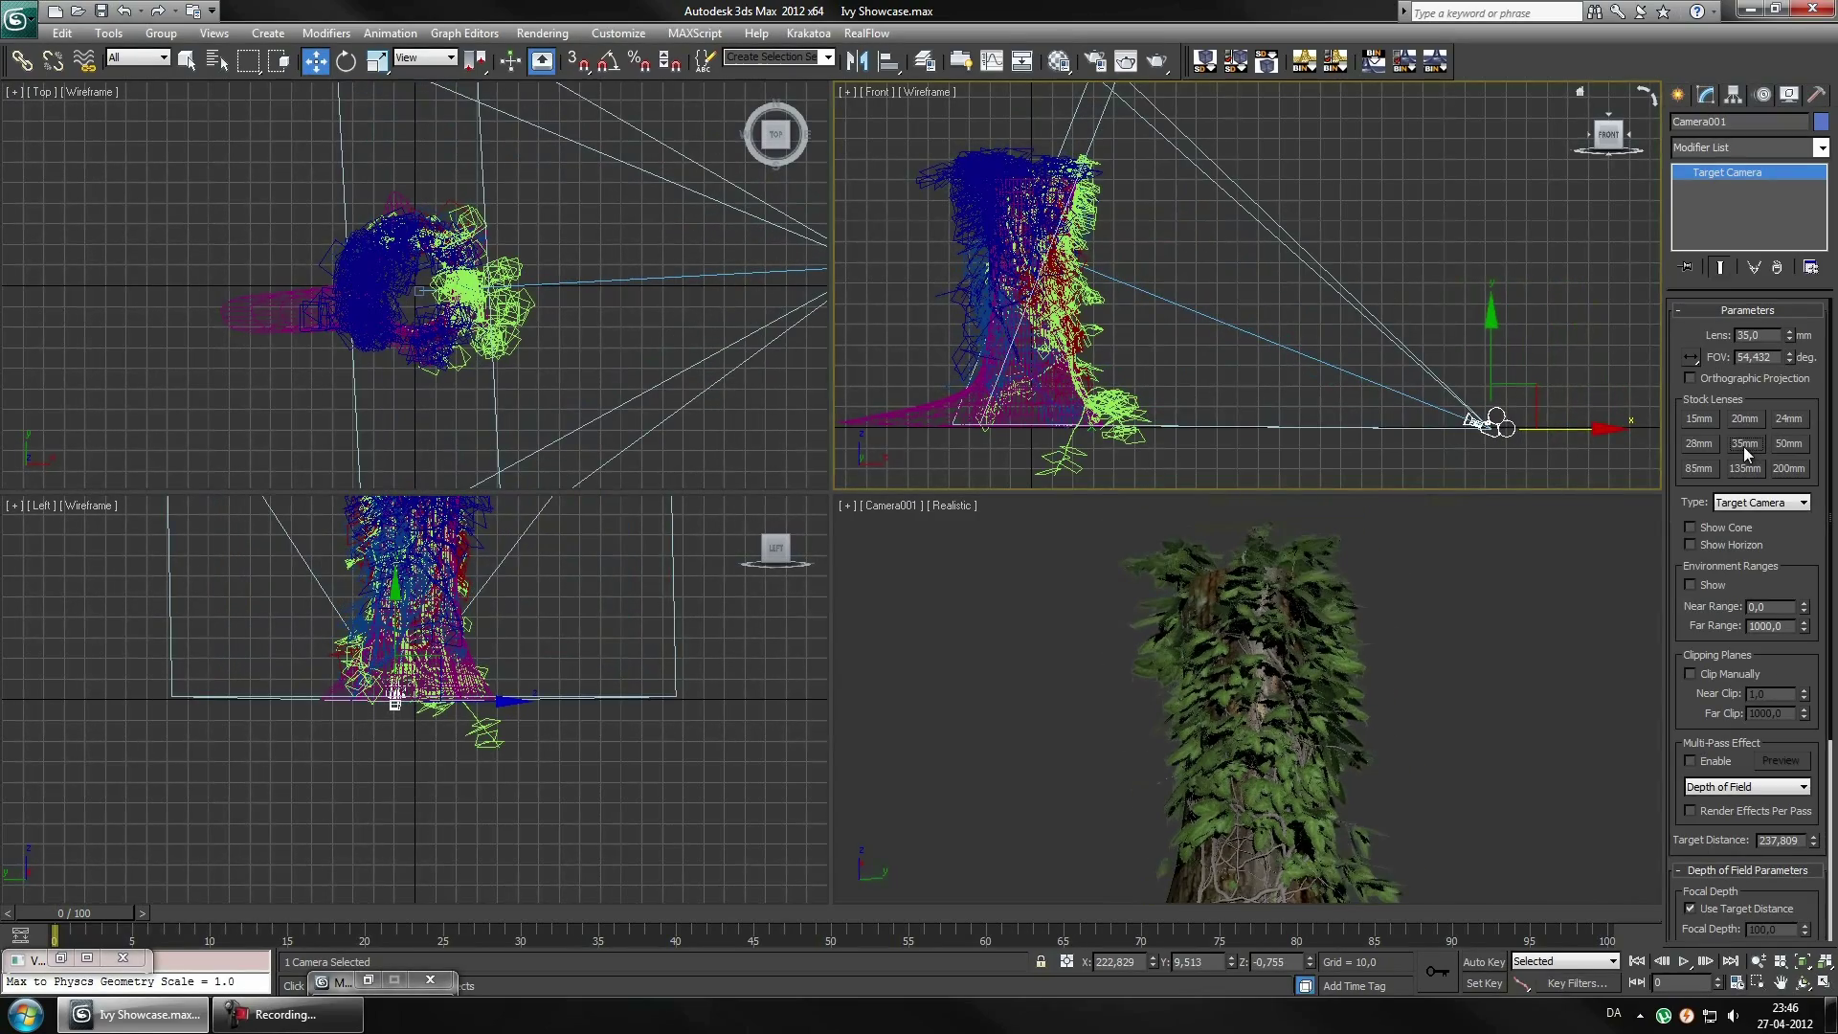
drag(1554, 429, 1464, 483)
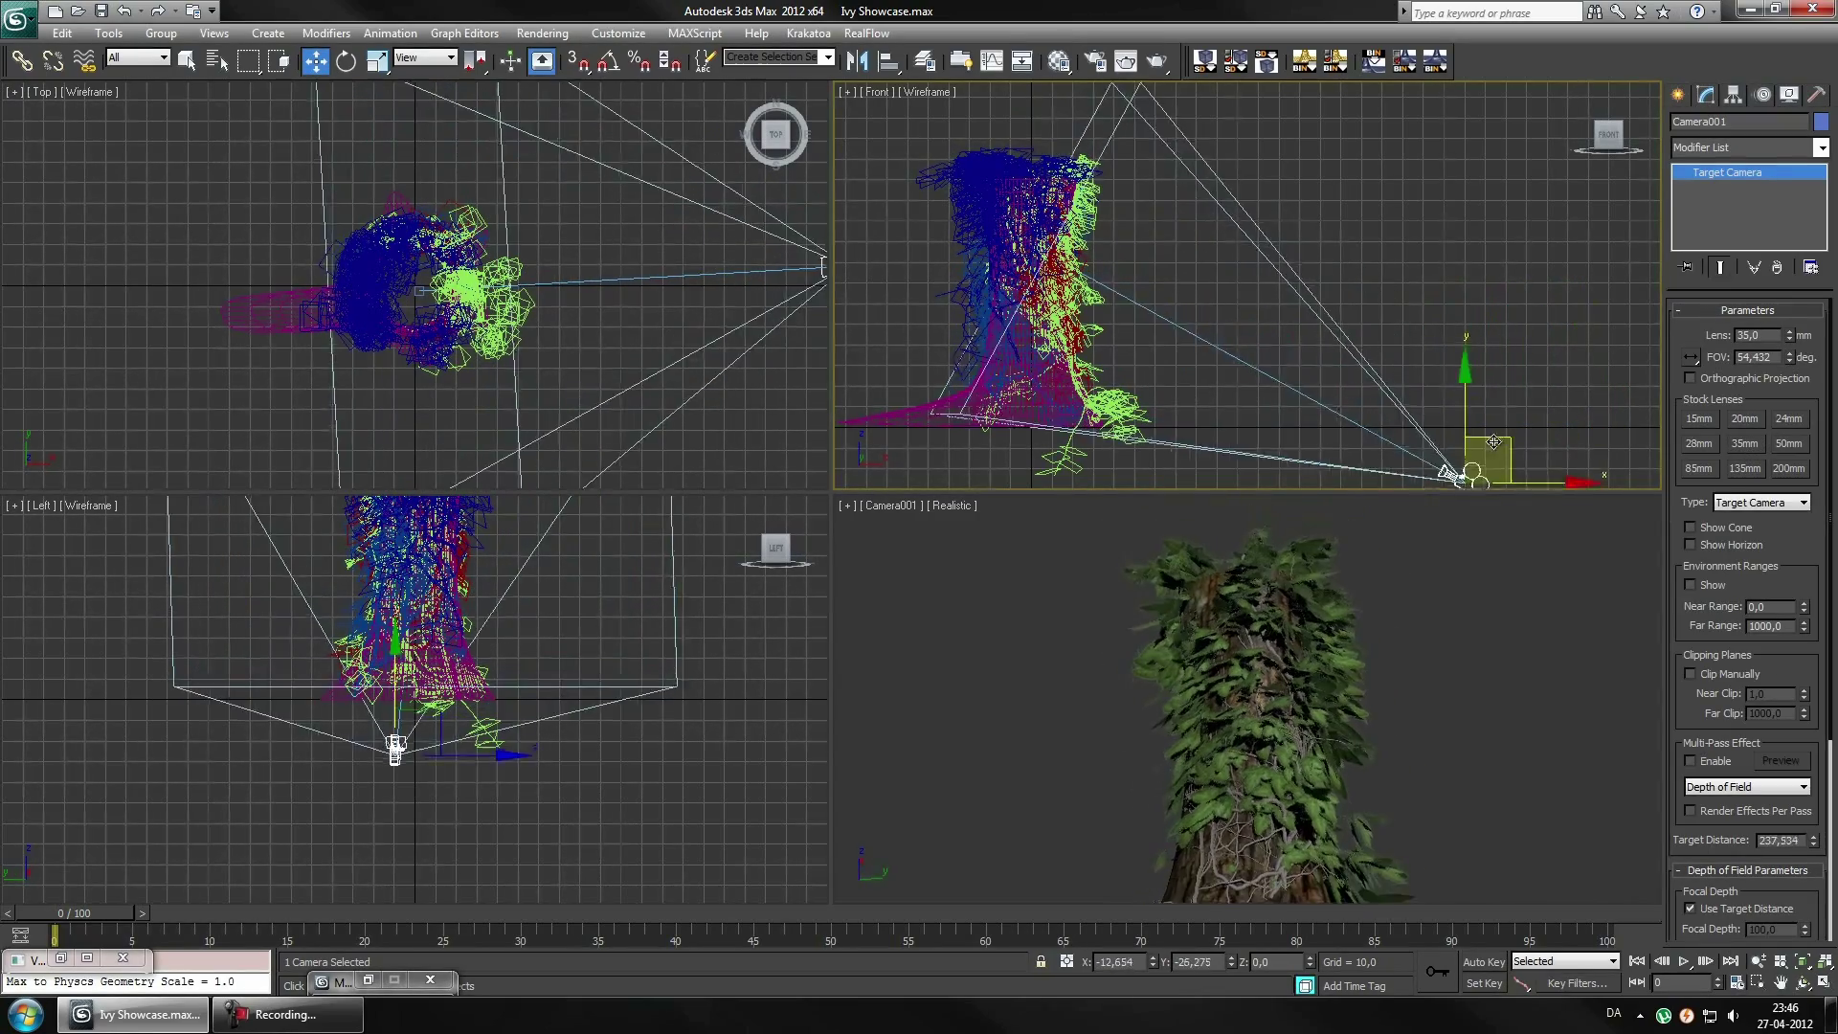
click(871, 507)
click(956, 782)
drag(1410, 404, 1341, 328)
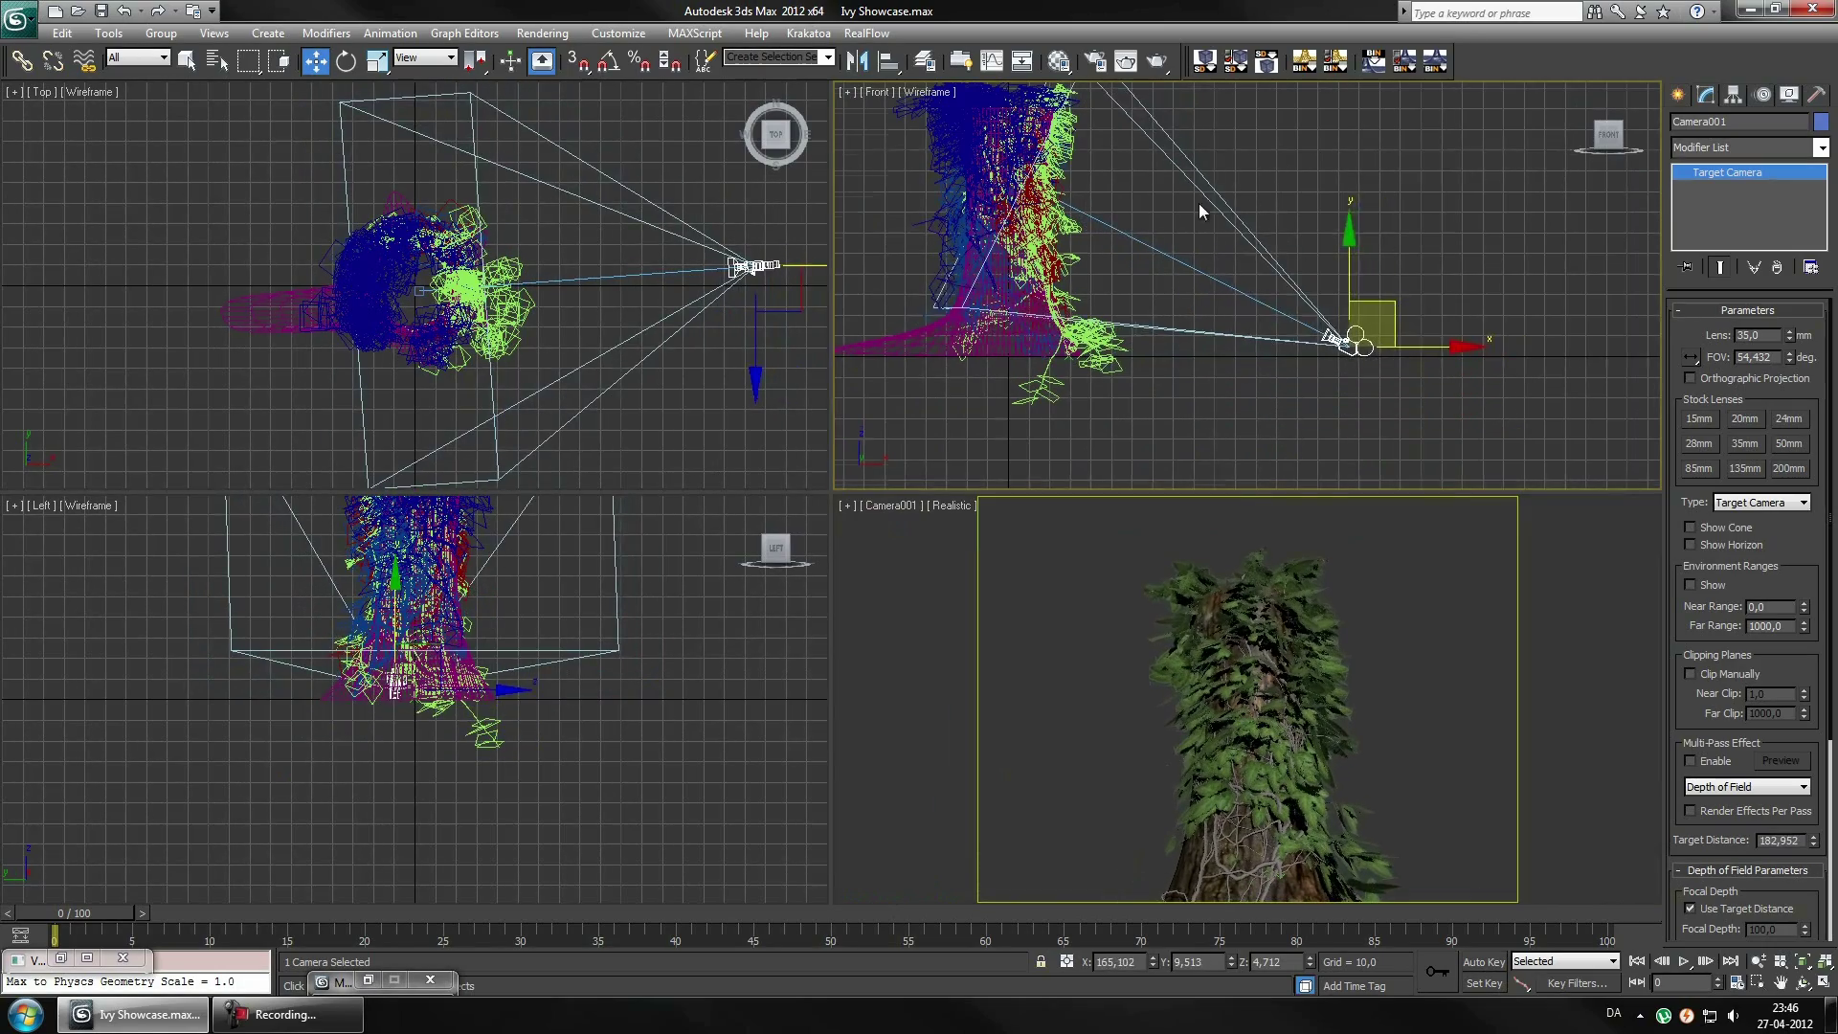
click(1290, 272)
click(1126, 61)
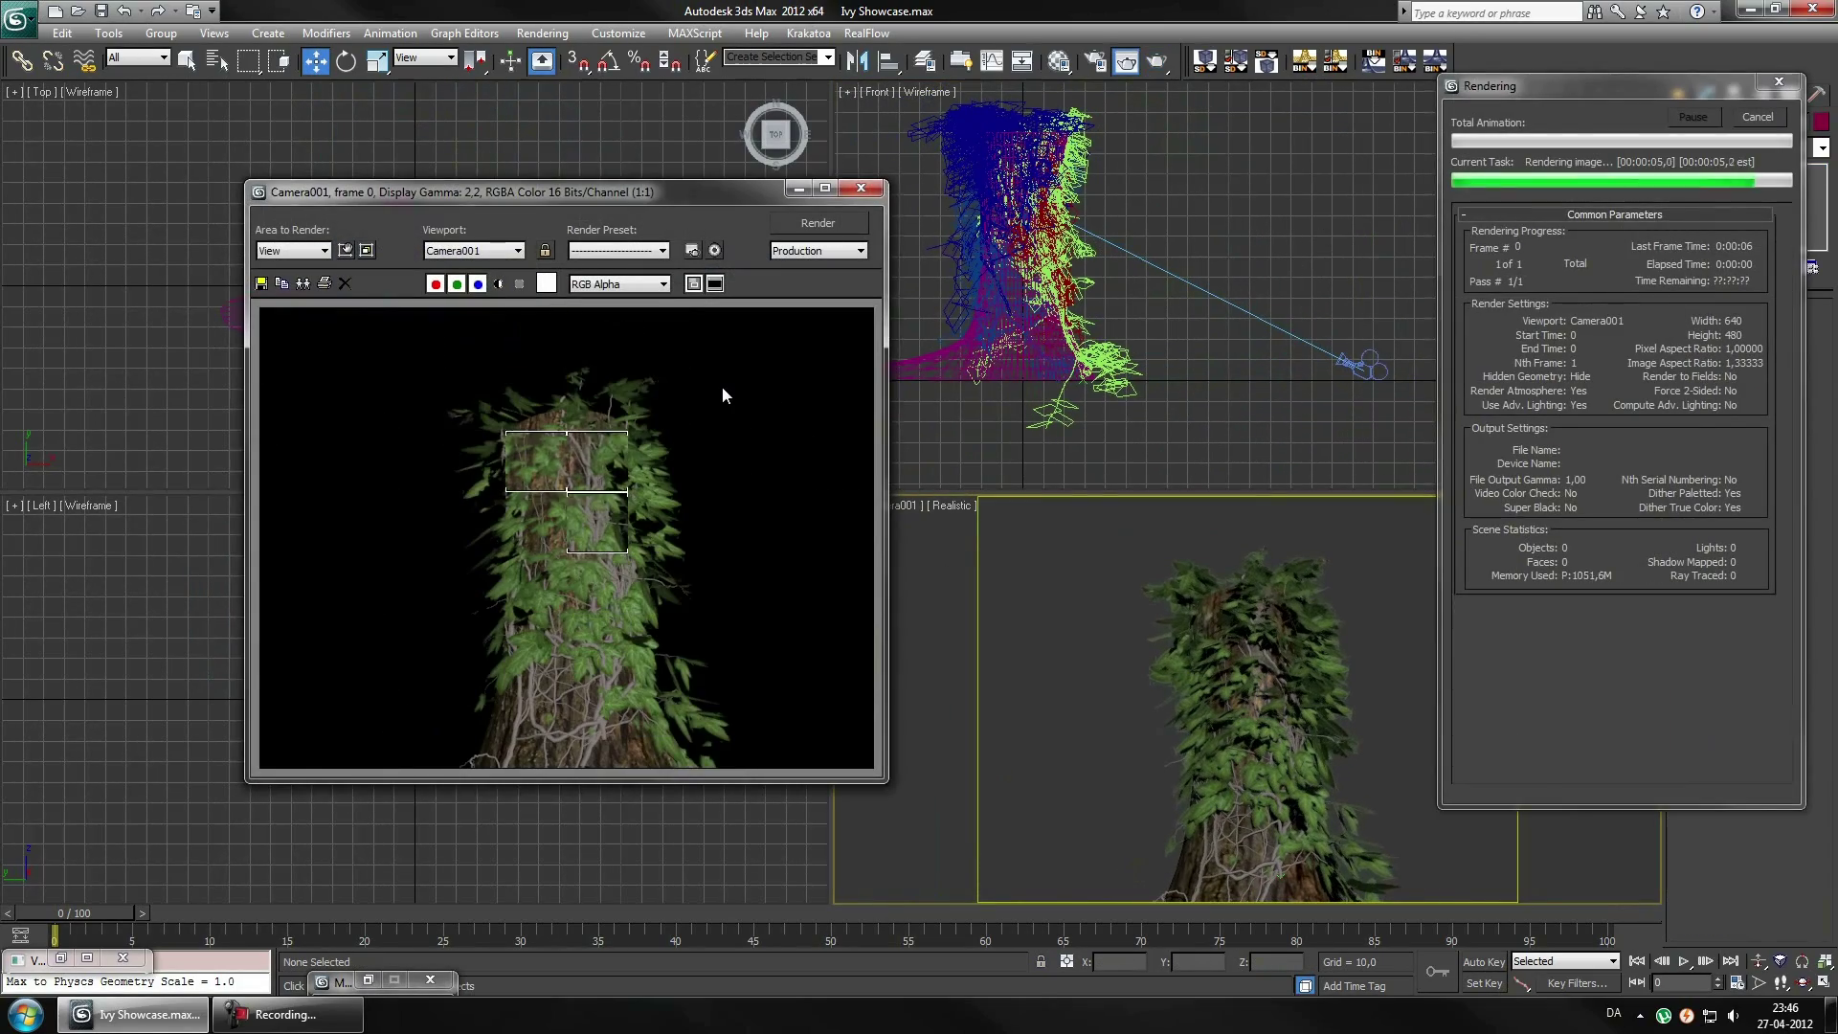
Re-render the camera view with gwIvy004 selected, then bring up the standard light types
click(857, 191)
click(1072, 287)
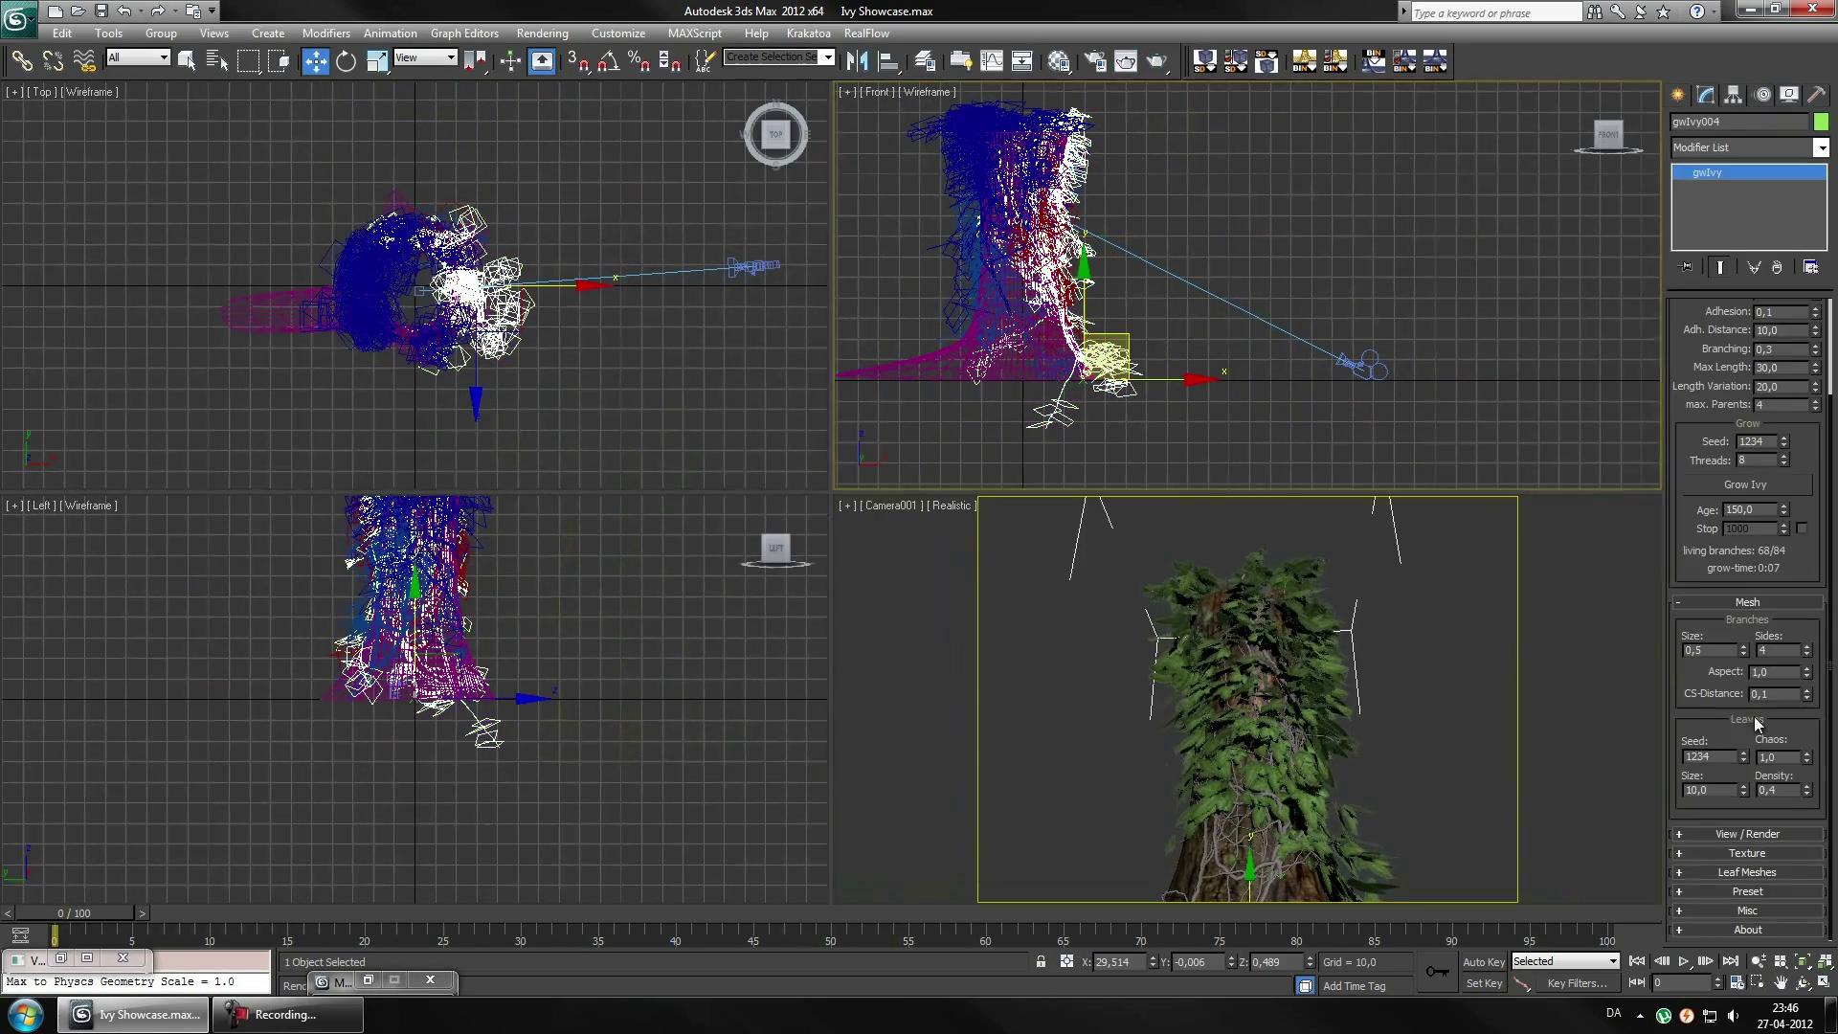
click(1126, 61)
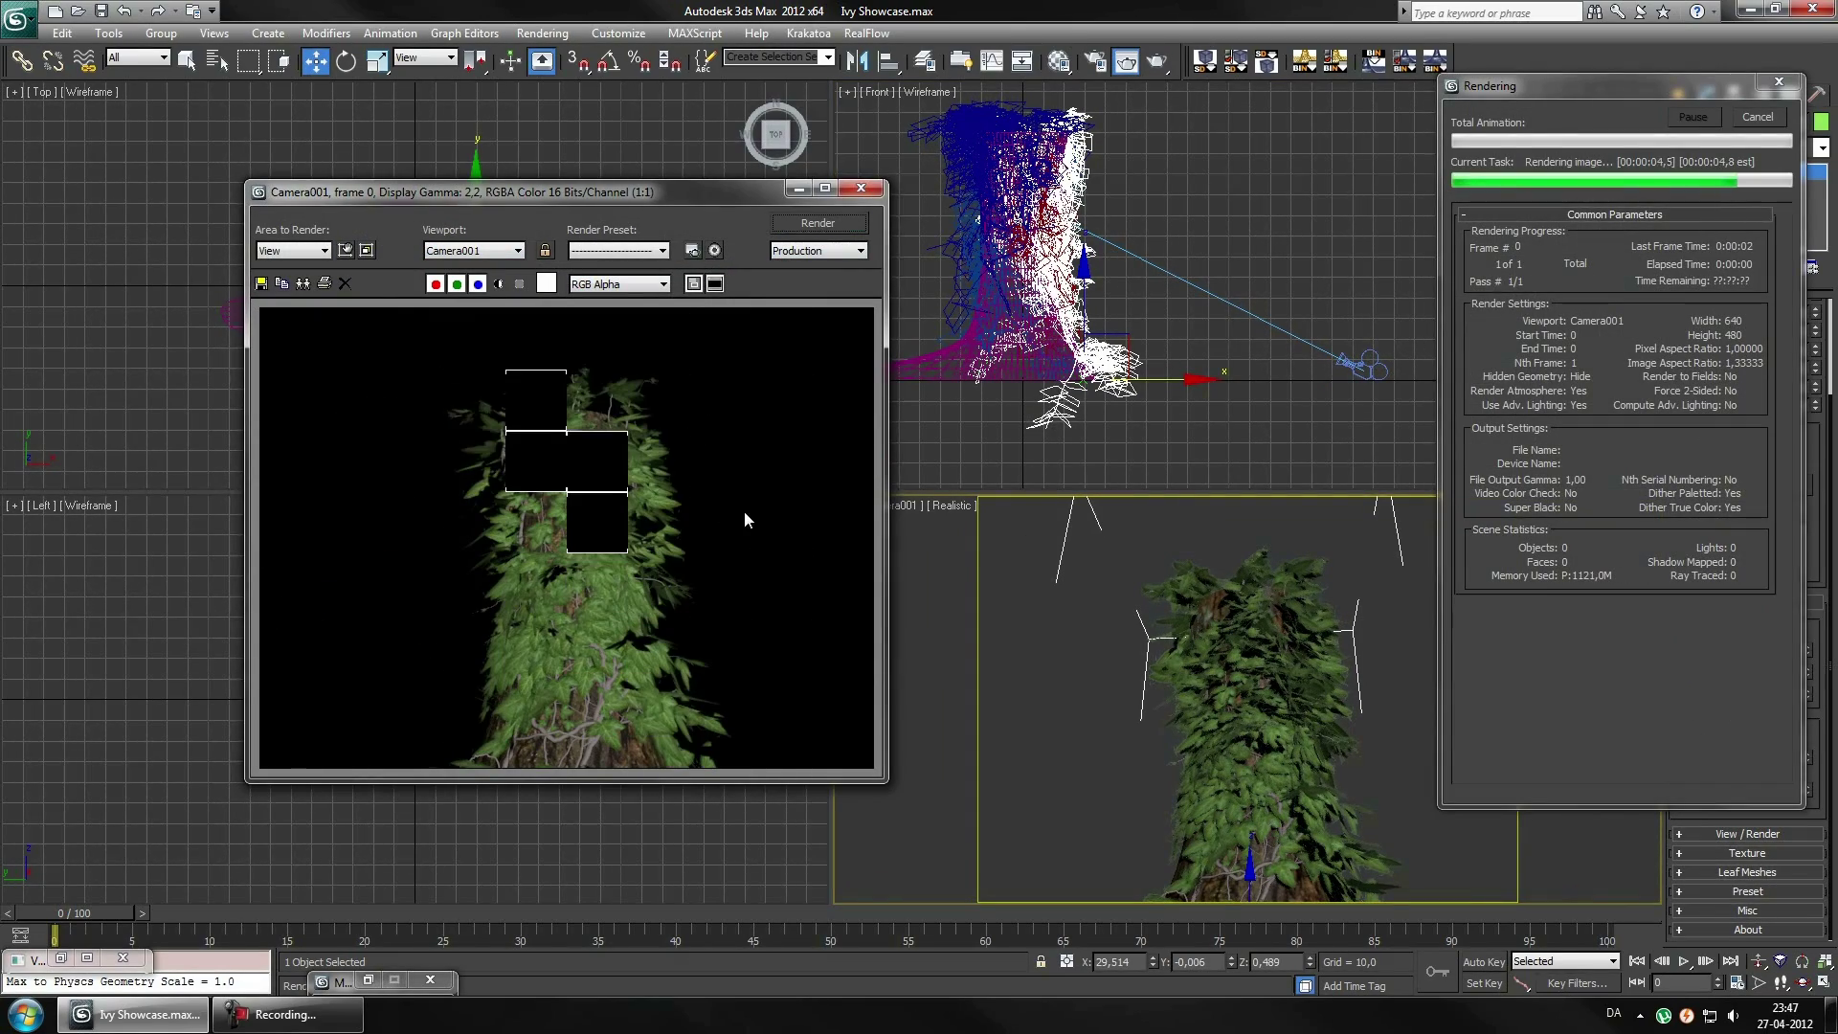
click(860, 189)
click(1677, 94)
click(1730, 127)
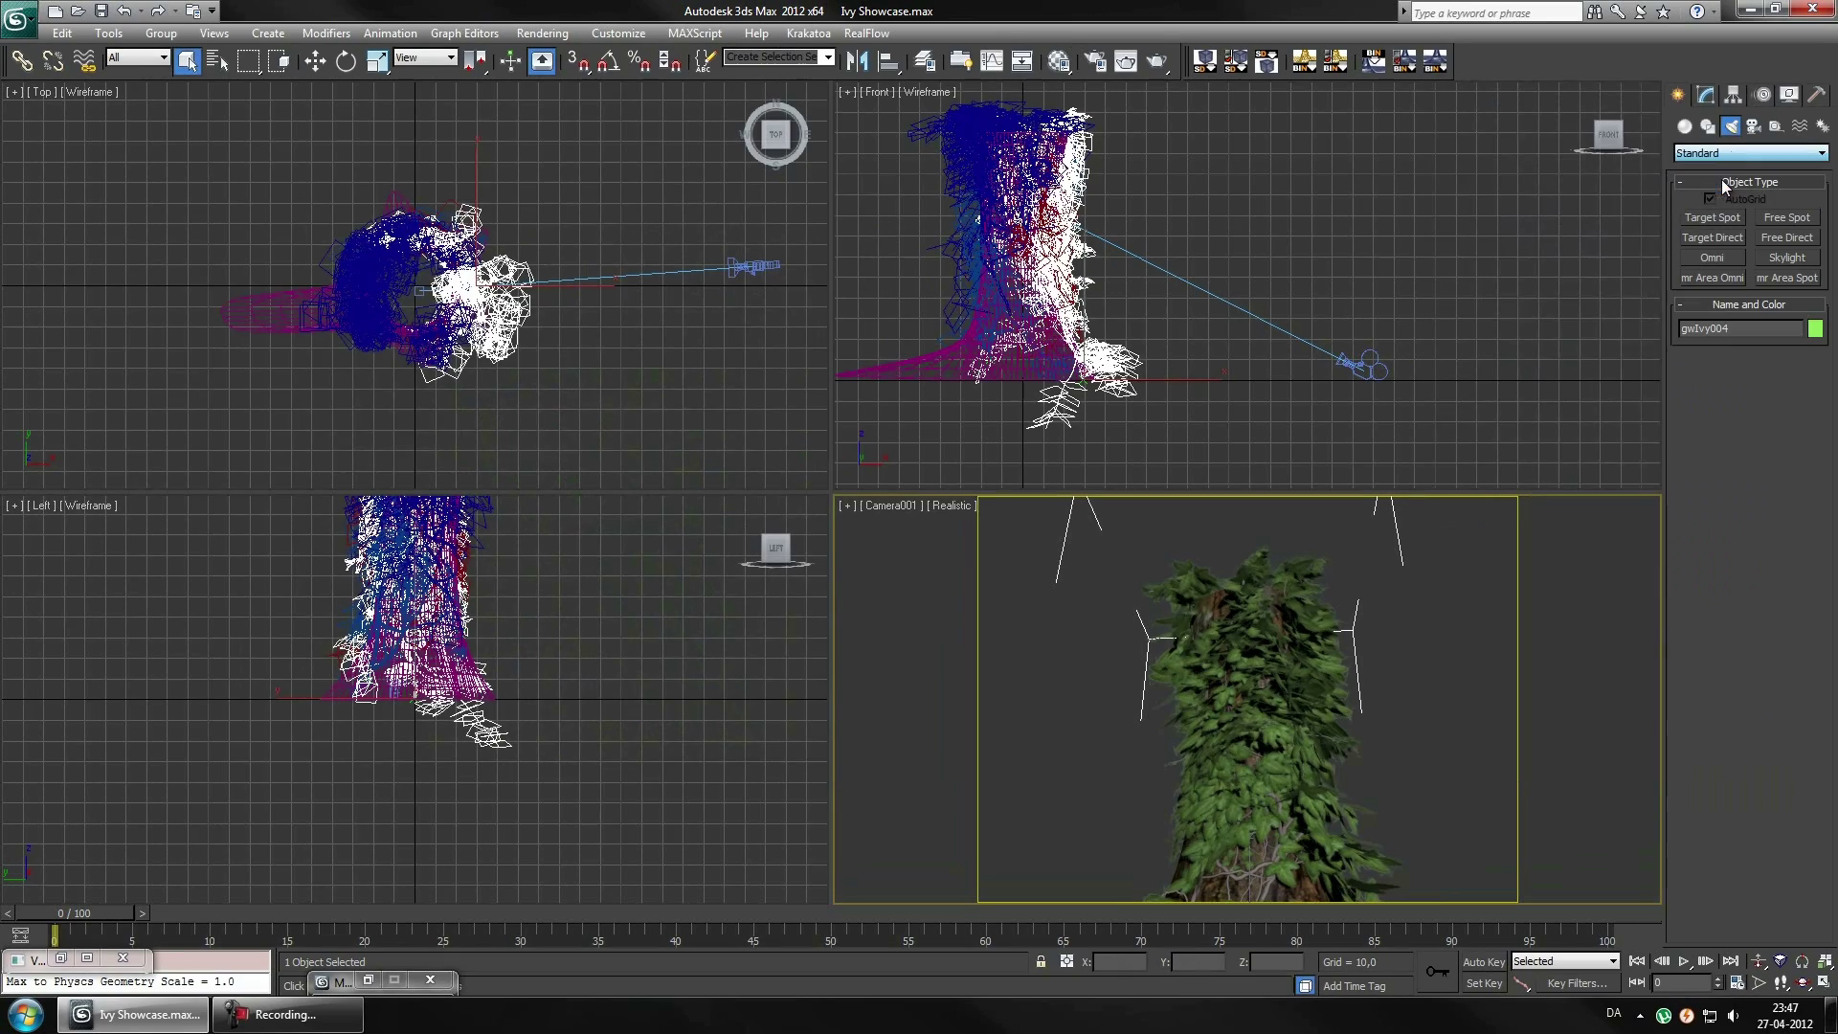
Add a Target Direct light aimed at the tree with VRayShadow and a warm colour (red 253)
click(1713, 238)
scroll(542, 371, down, 5)
drag(557, 178, 426, 361)
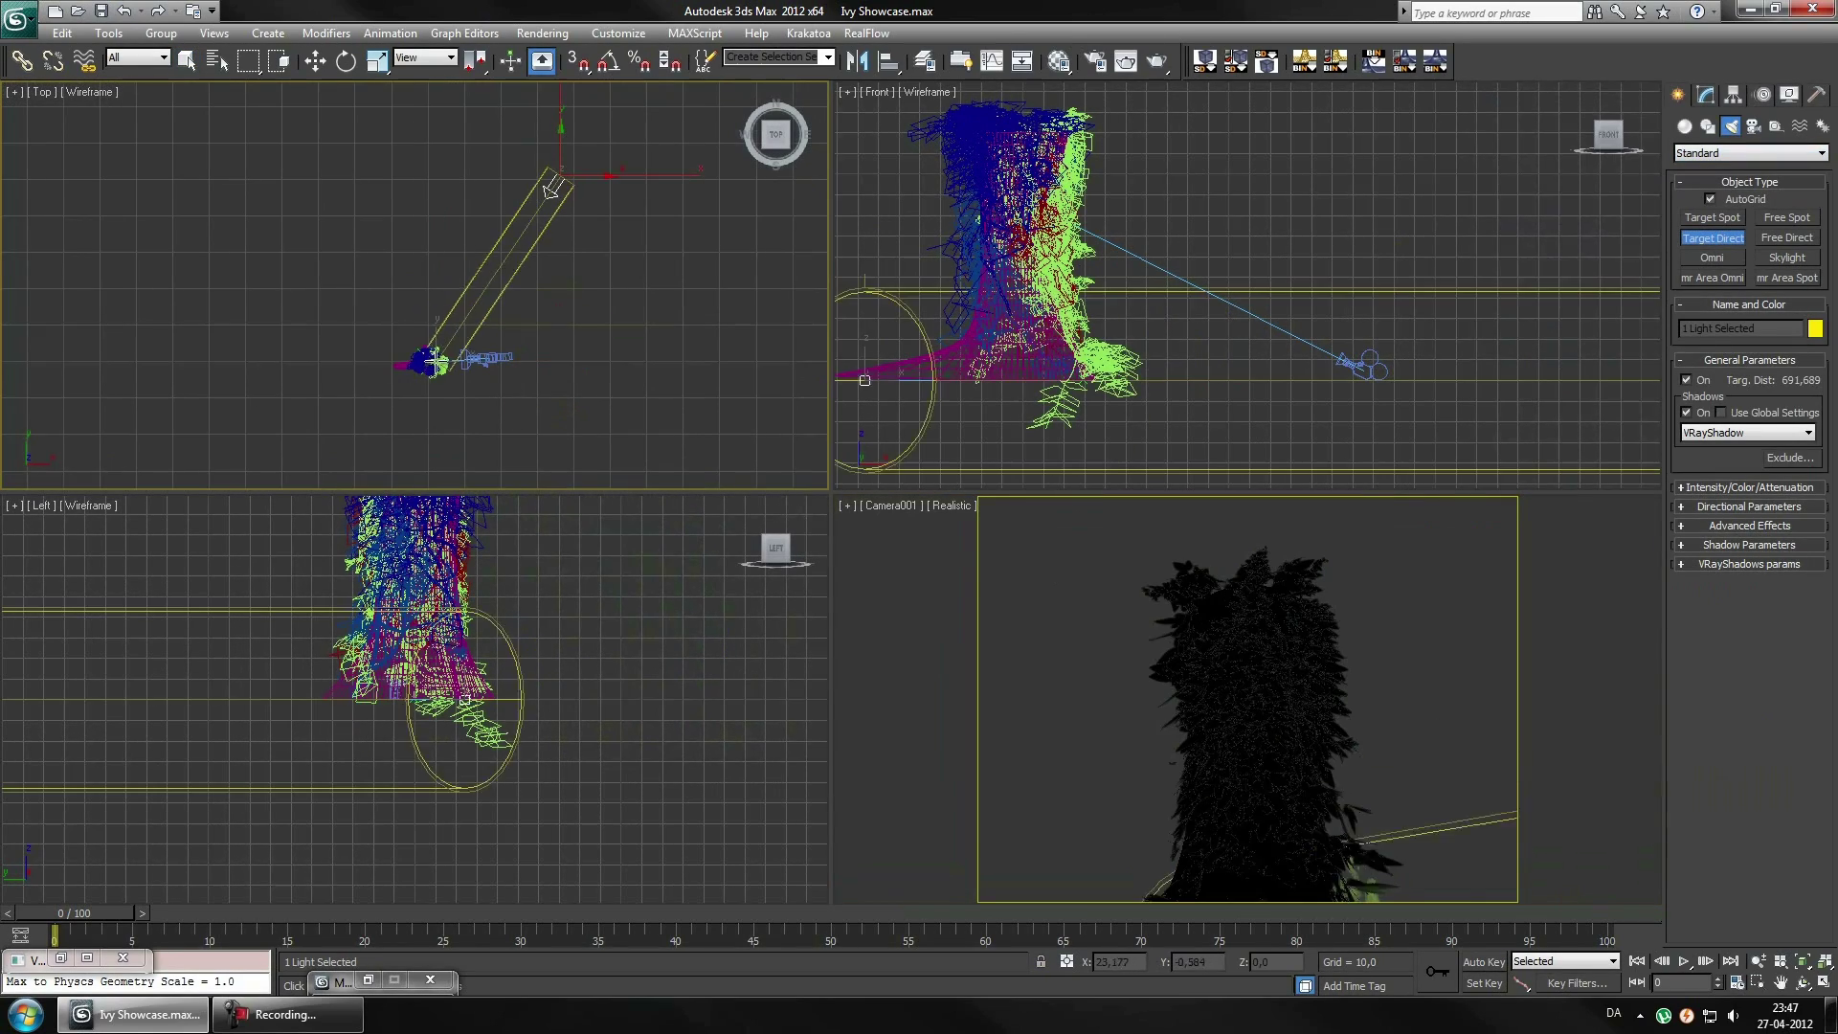
click(1728, 433)
click(1735, 487)
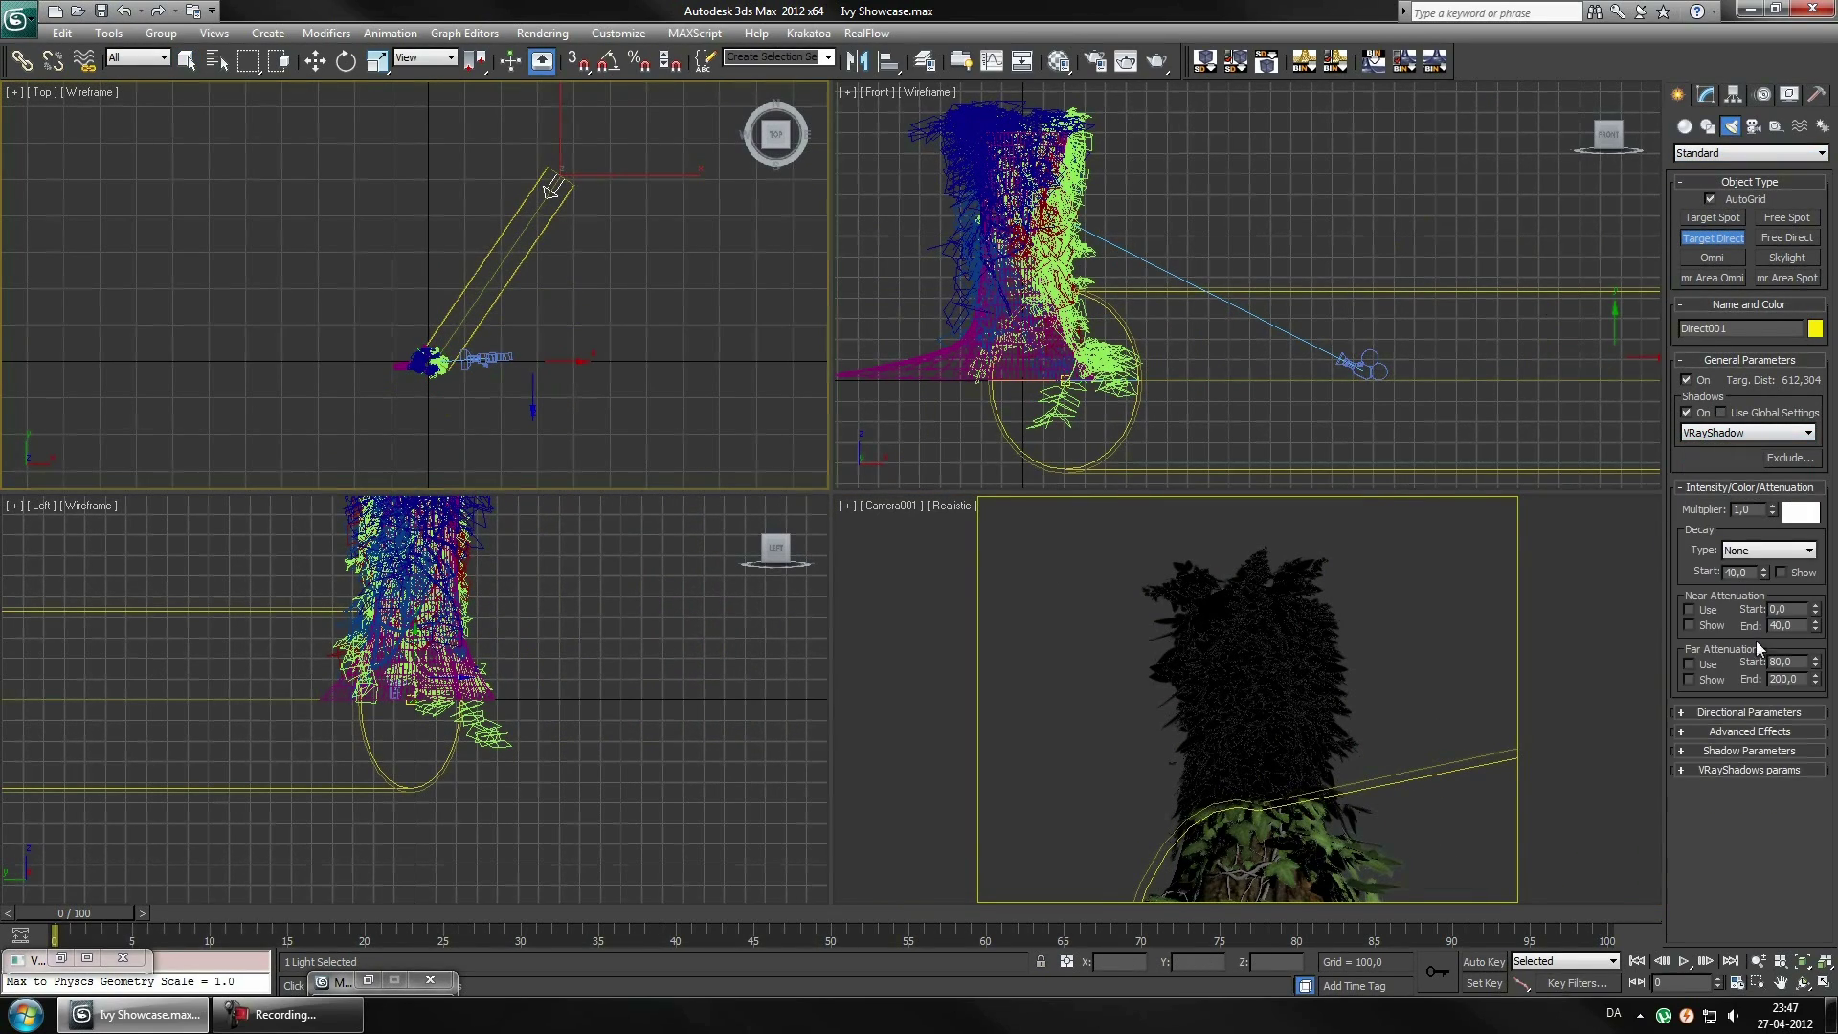
click(1800, 512)
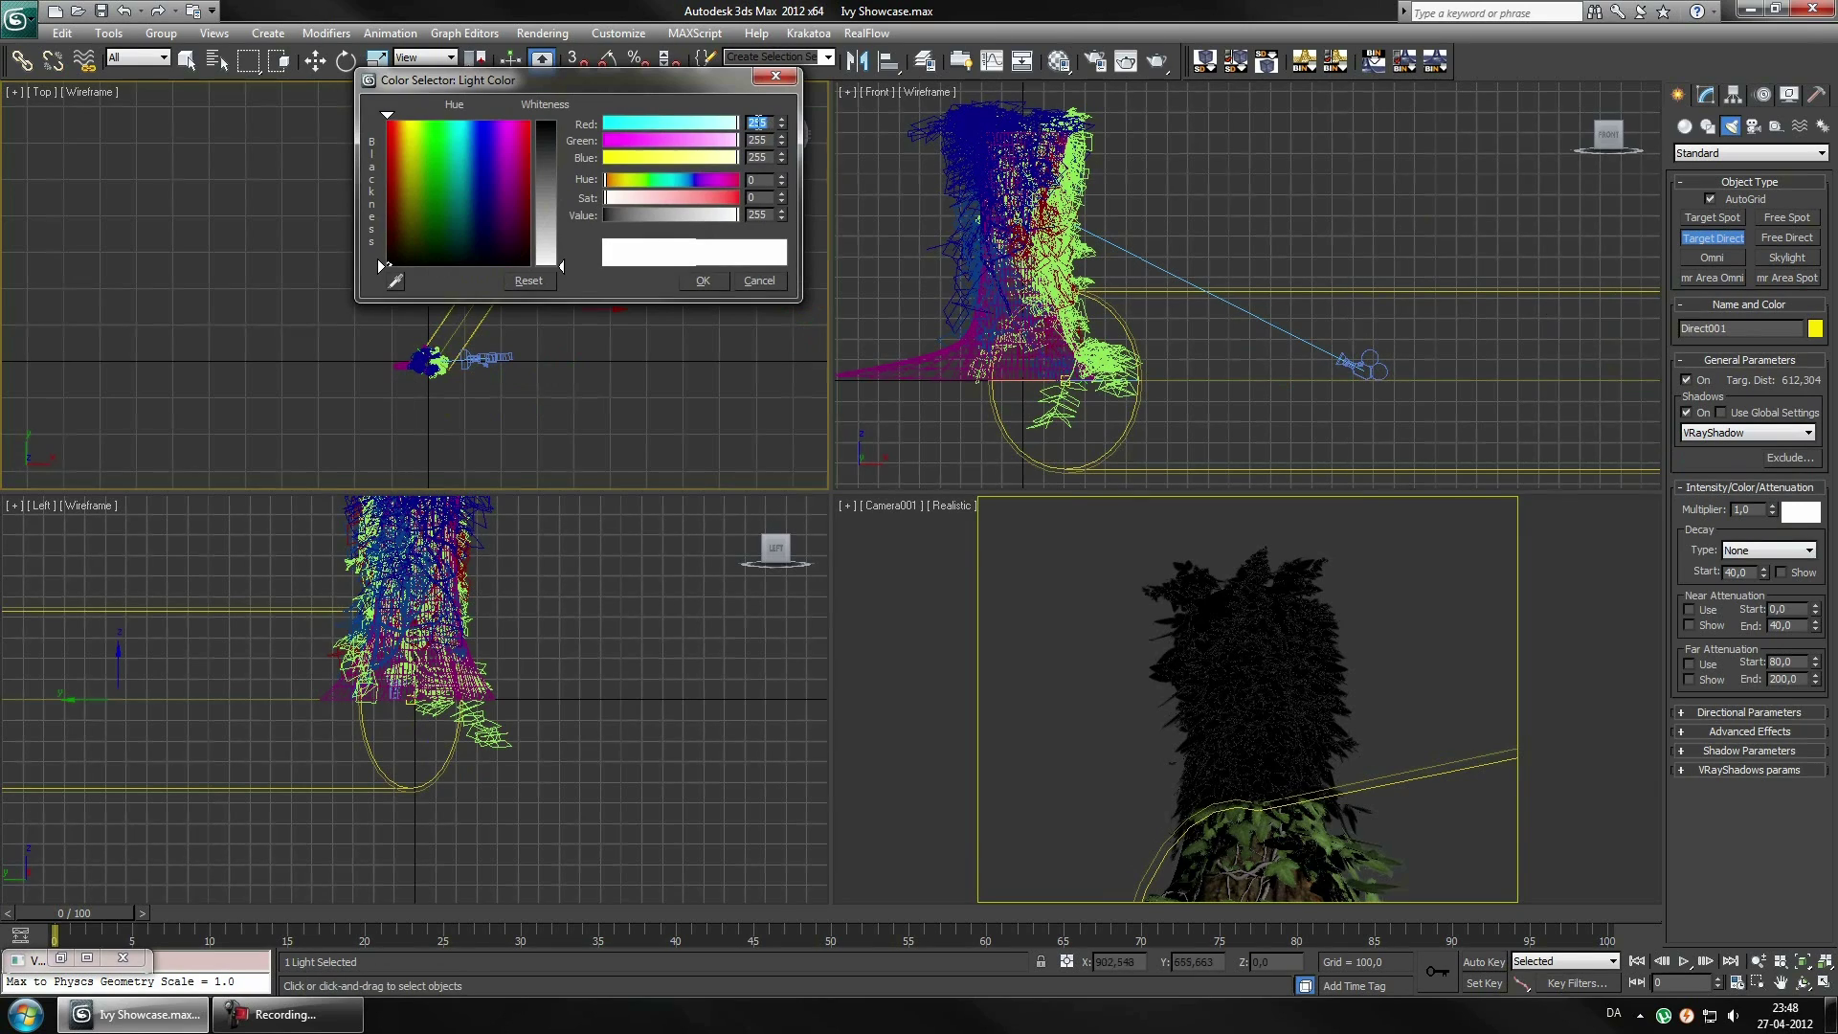
text(253)
key(Tab)
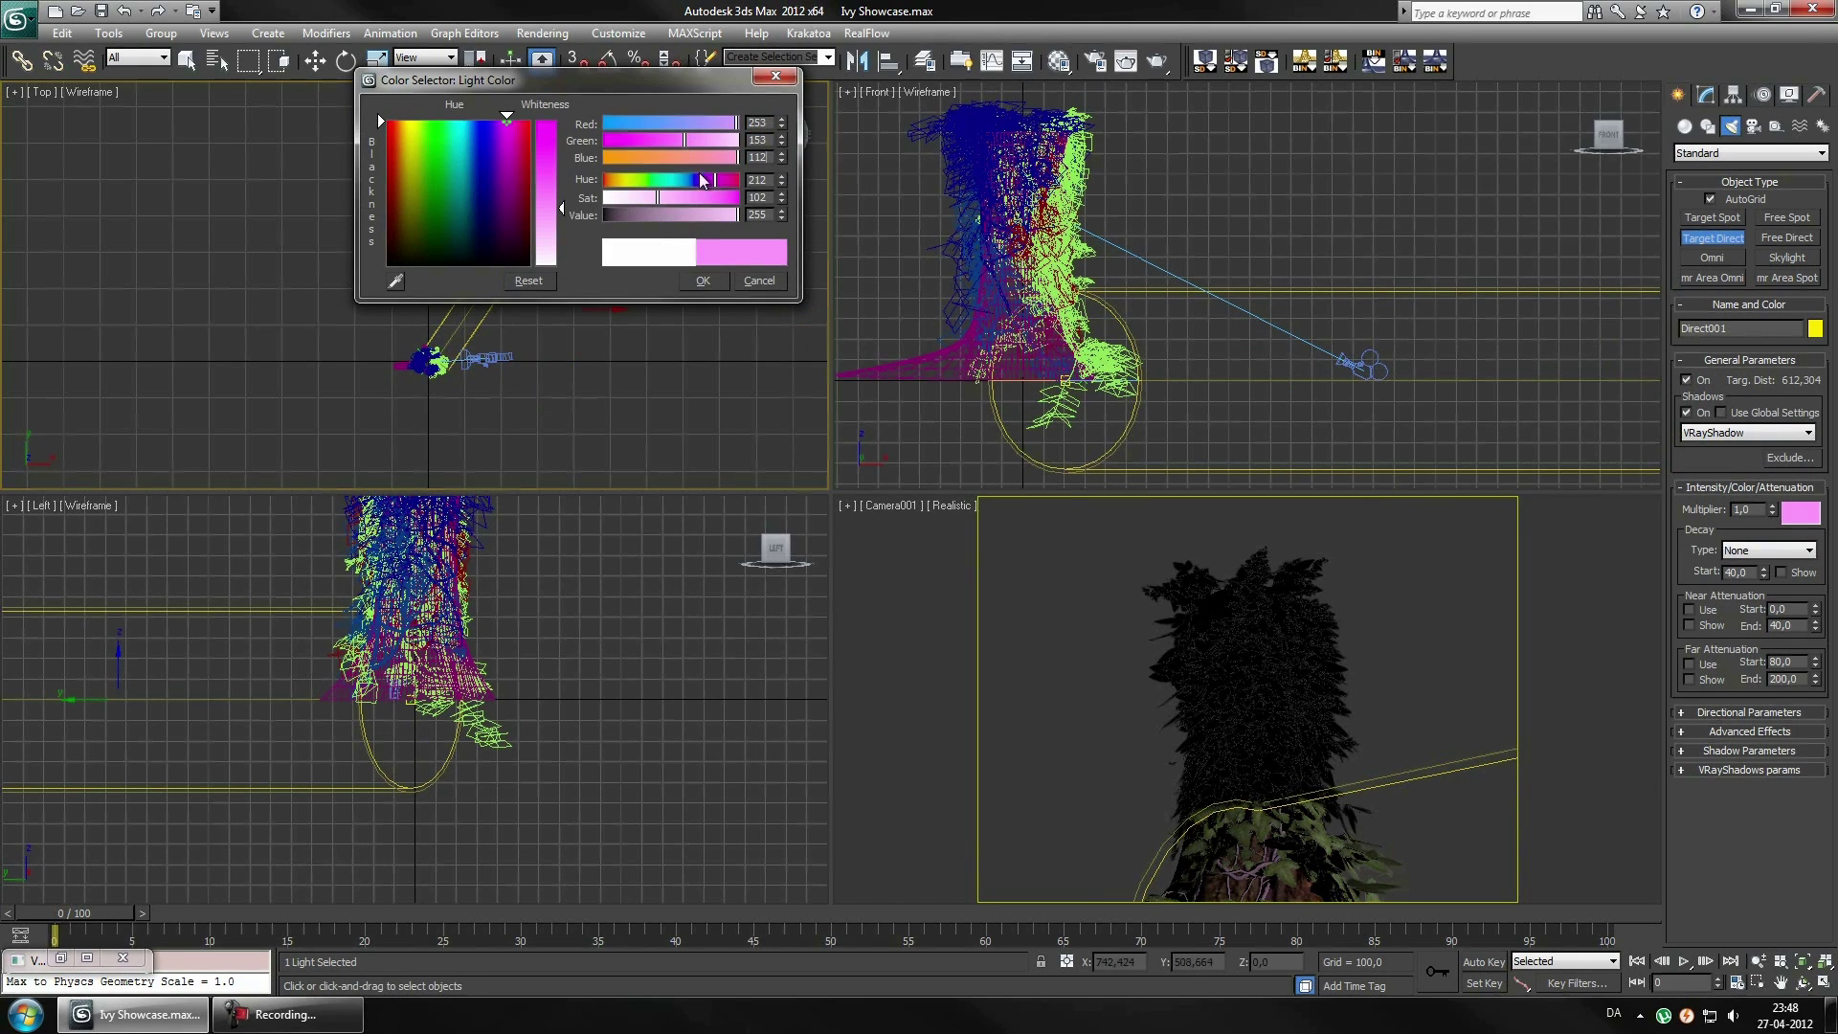
key(Return)
key(Return)
Raise the light above the tree and widen its hotspot to cover the tree
key(w)
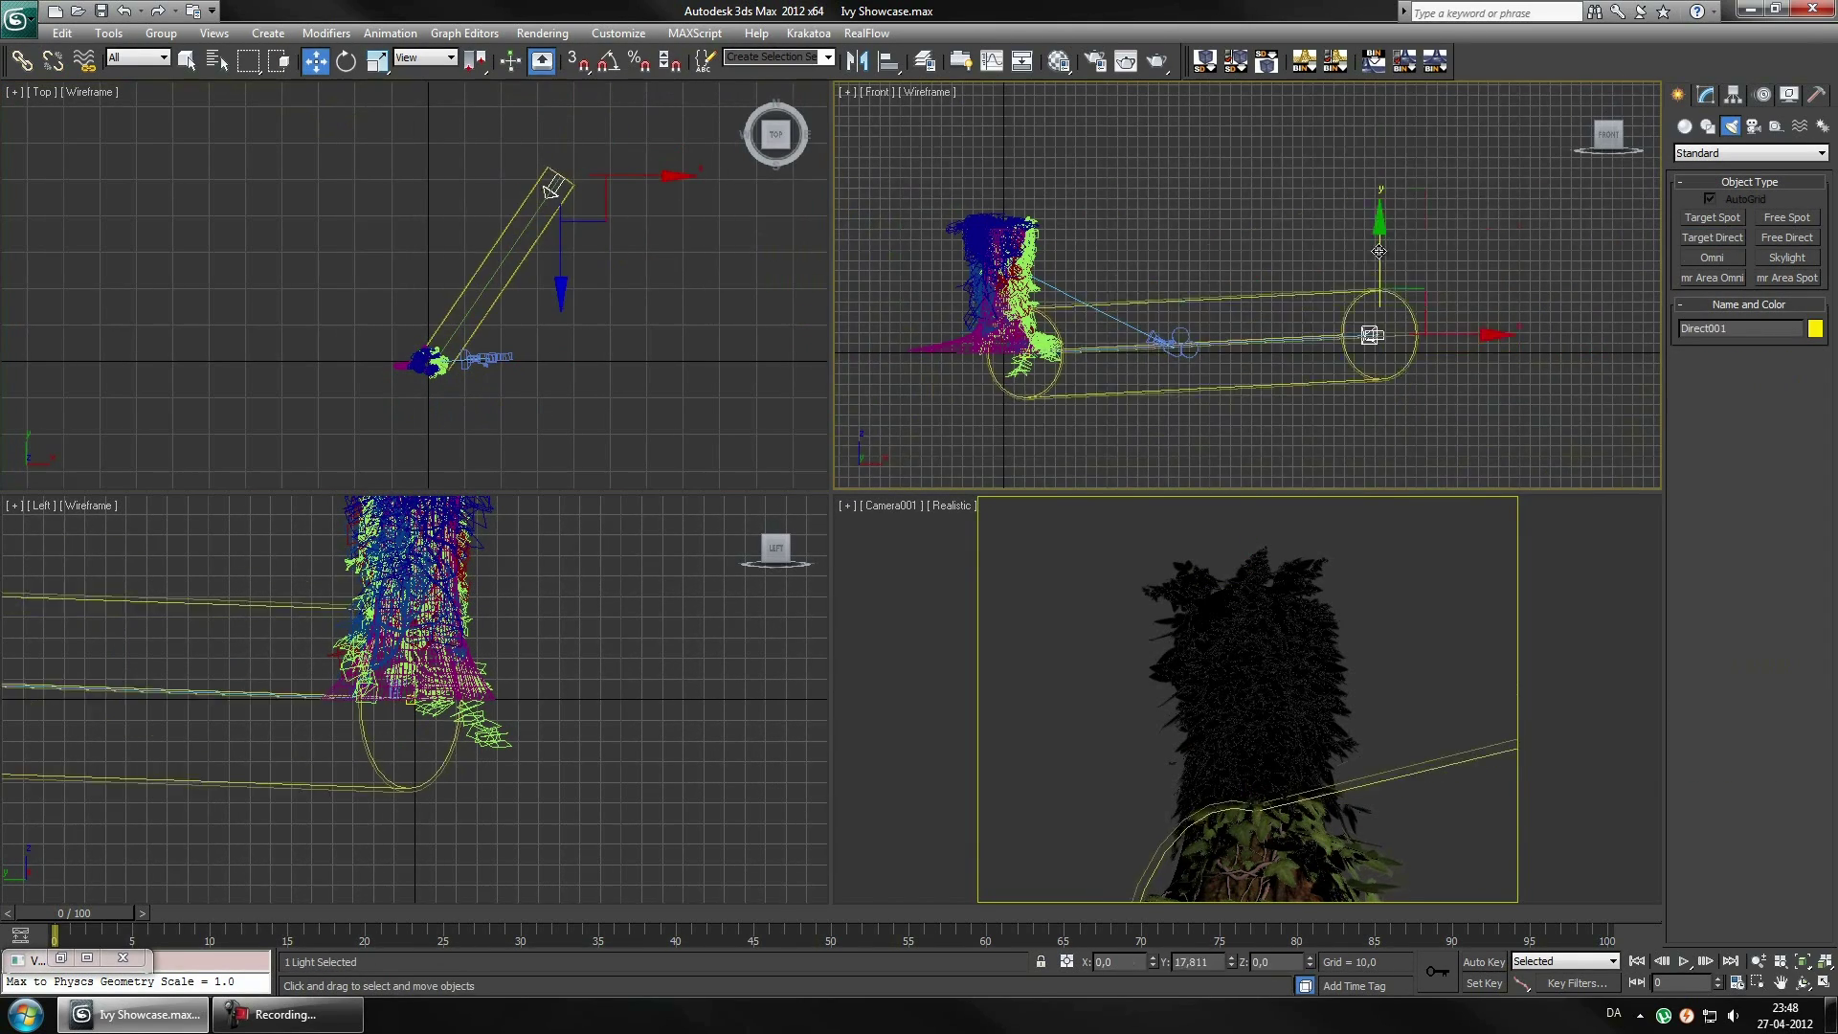
drag(1367, 362, 1394, 222)
click(1706, 93)
click(1747, 490)
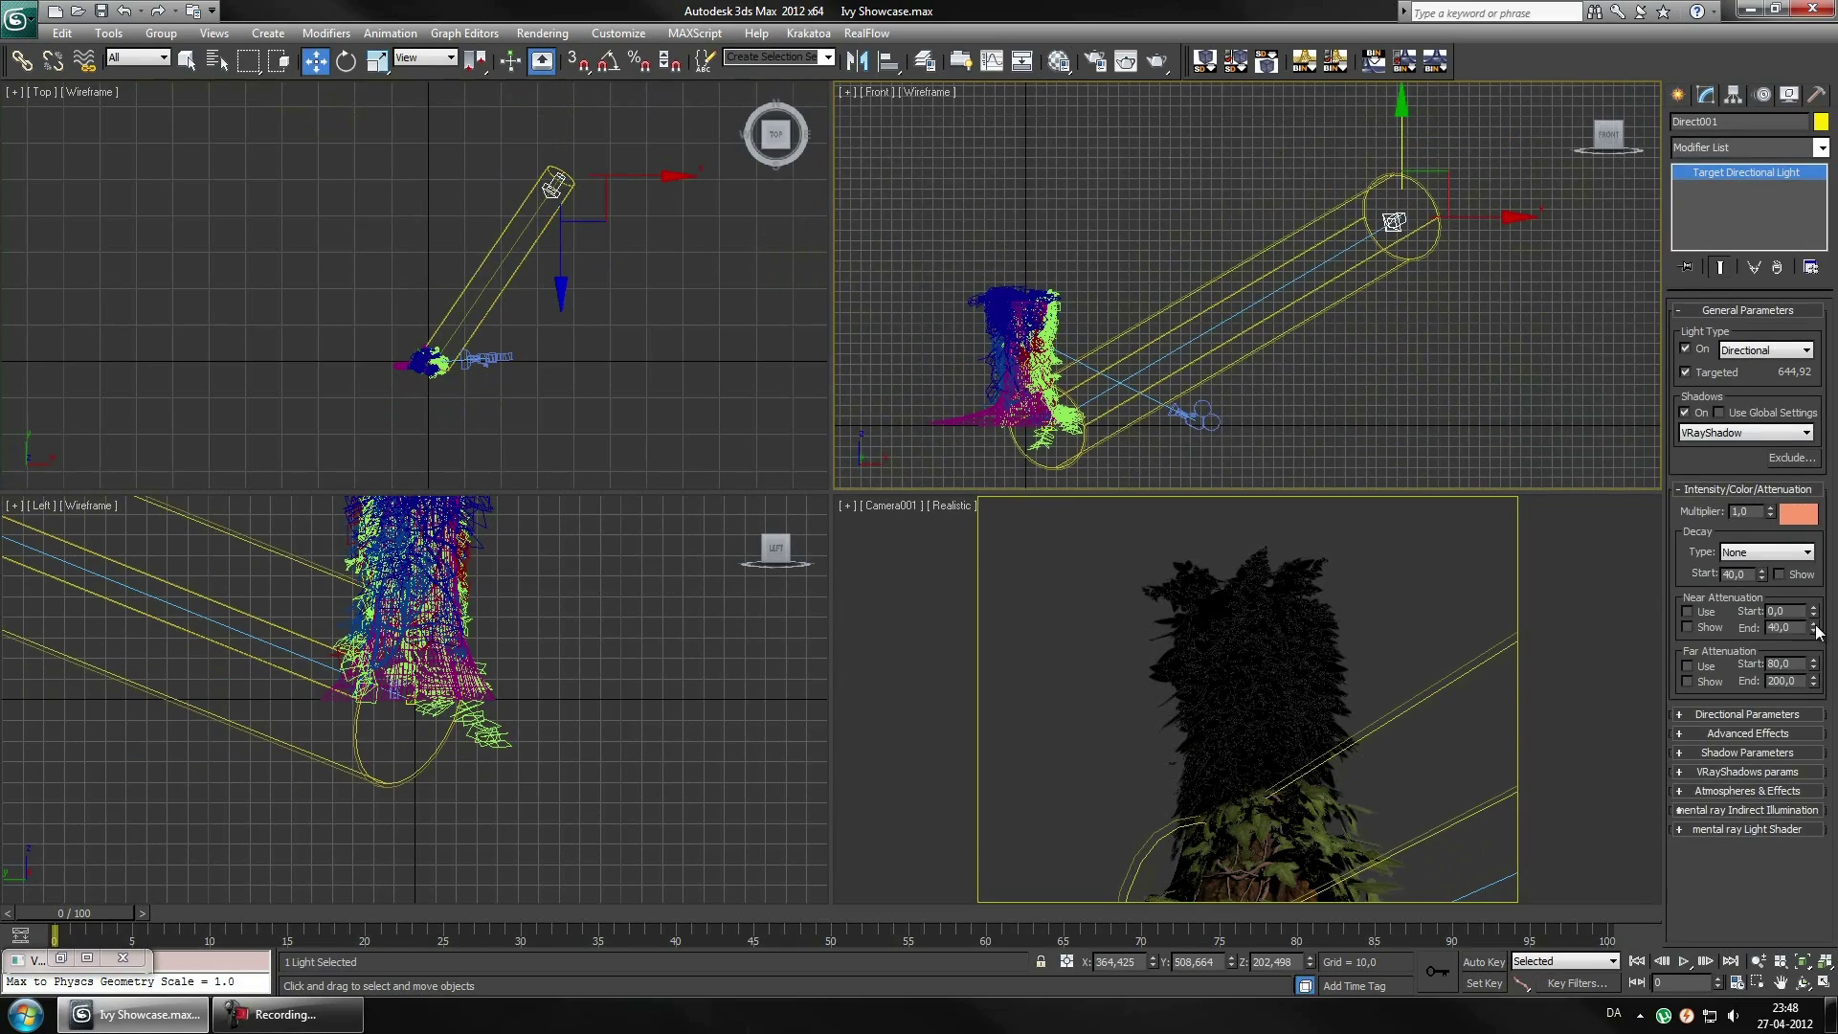
click(1747, 489)
drag(1809, 582, 1809, 517)
Move the light's target up onto the trunk and render a test
key(h)
double_click(615, 370)
drag(1045, 308, 1042, 254)
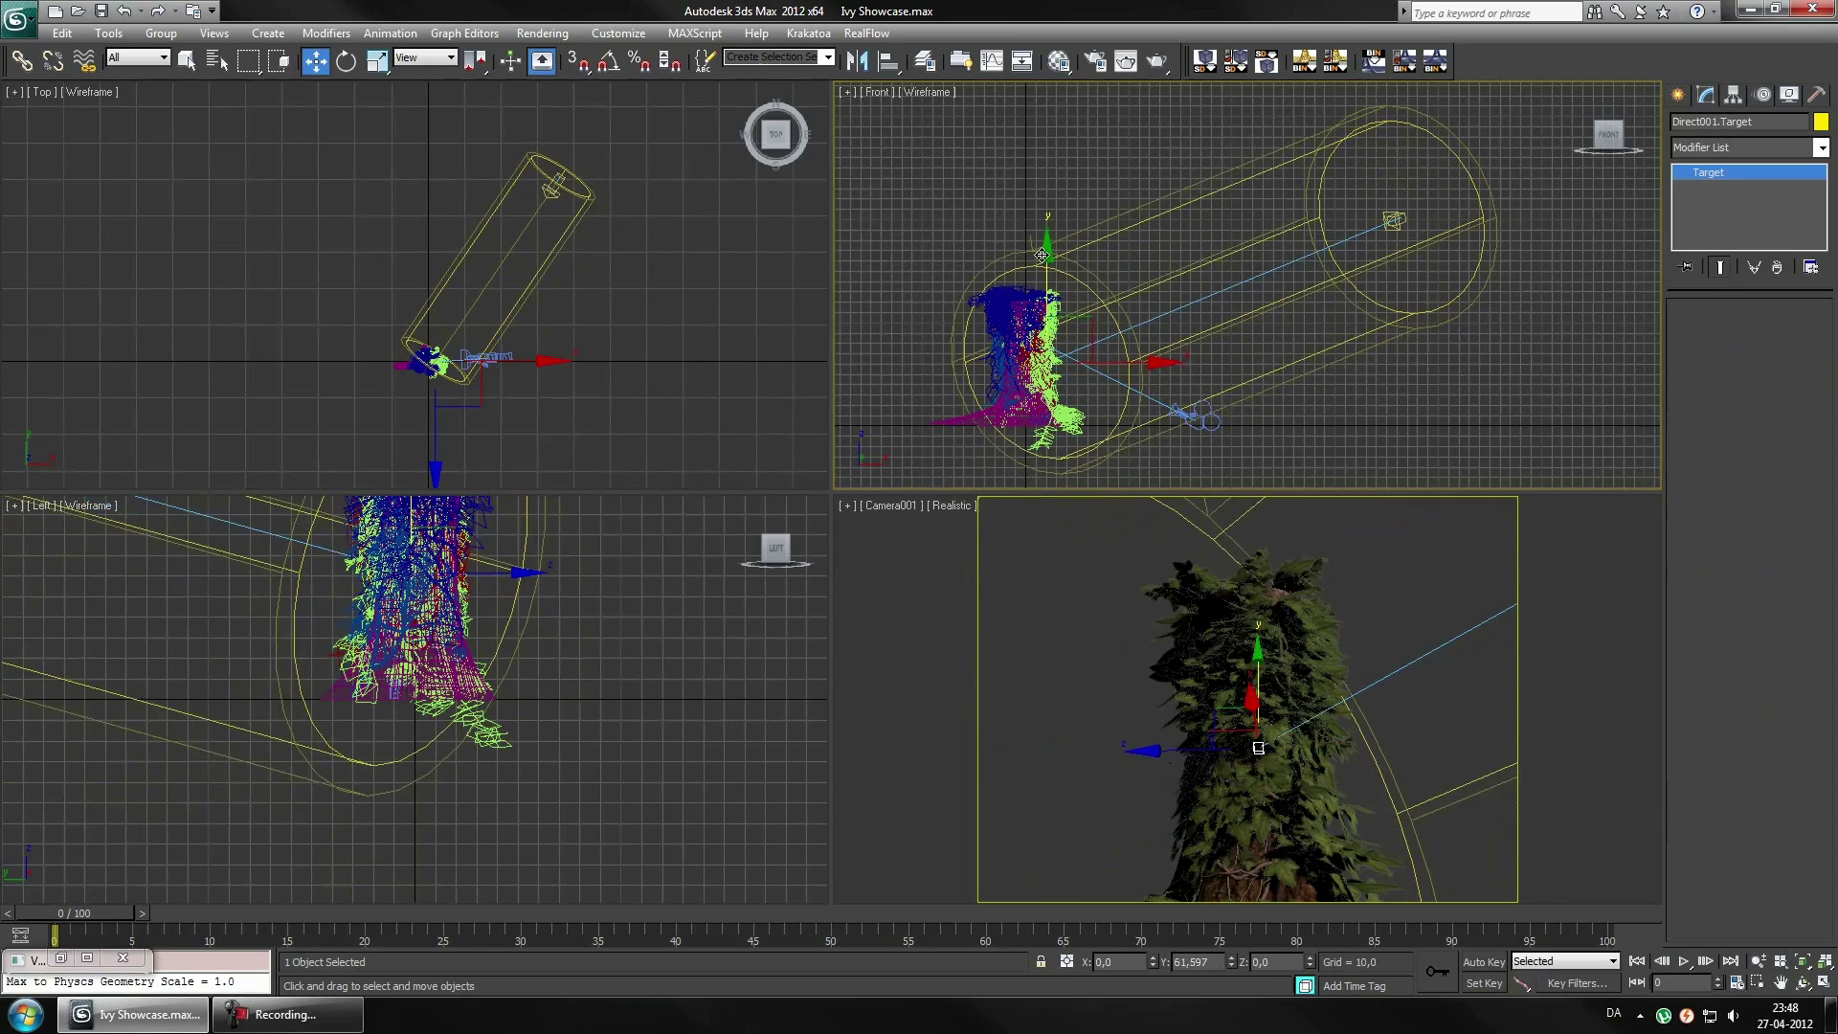
click(1047, 106)
click(1126, 60)
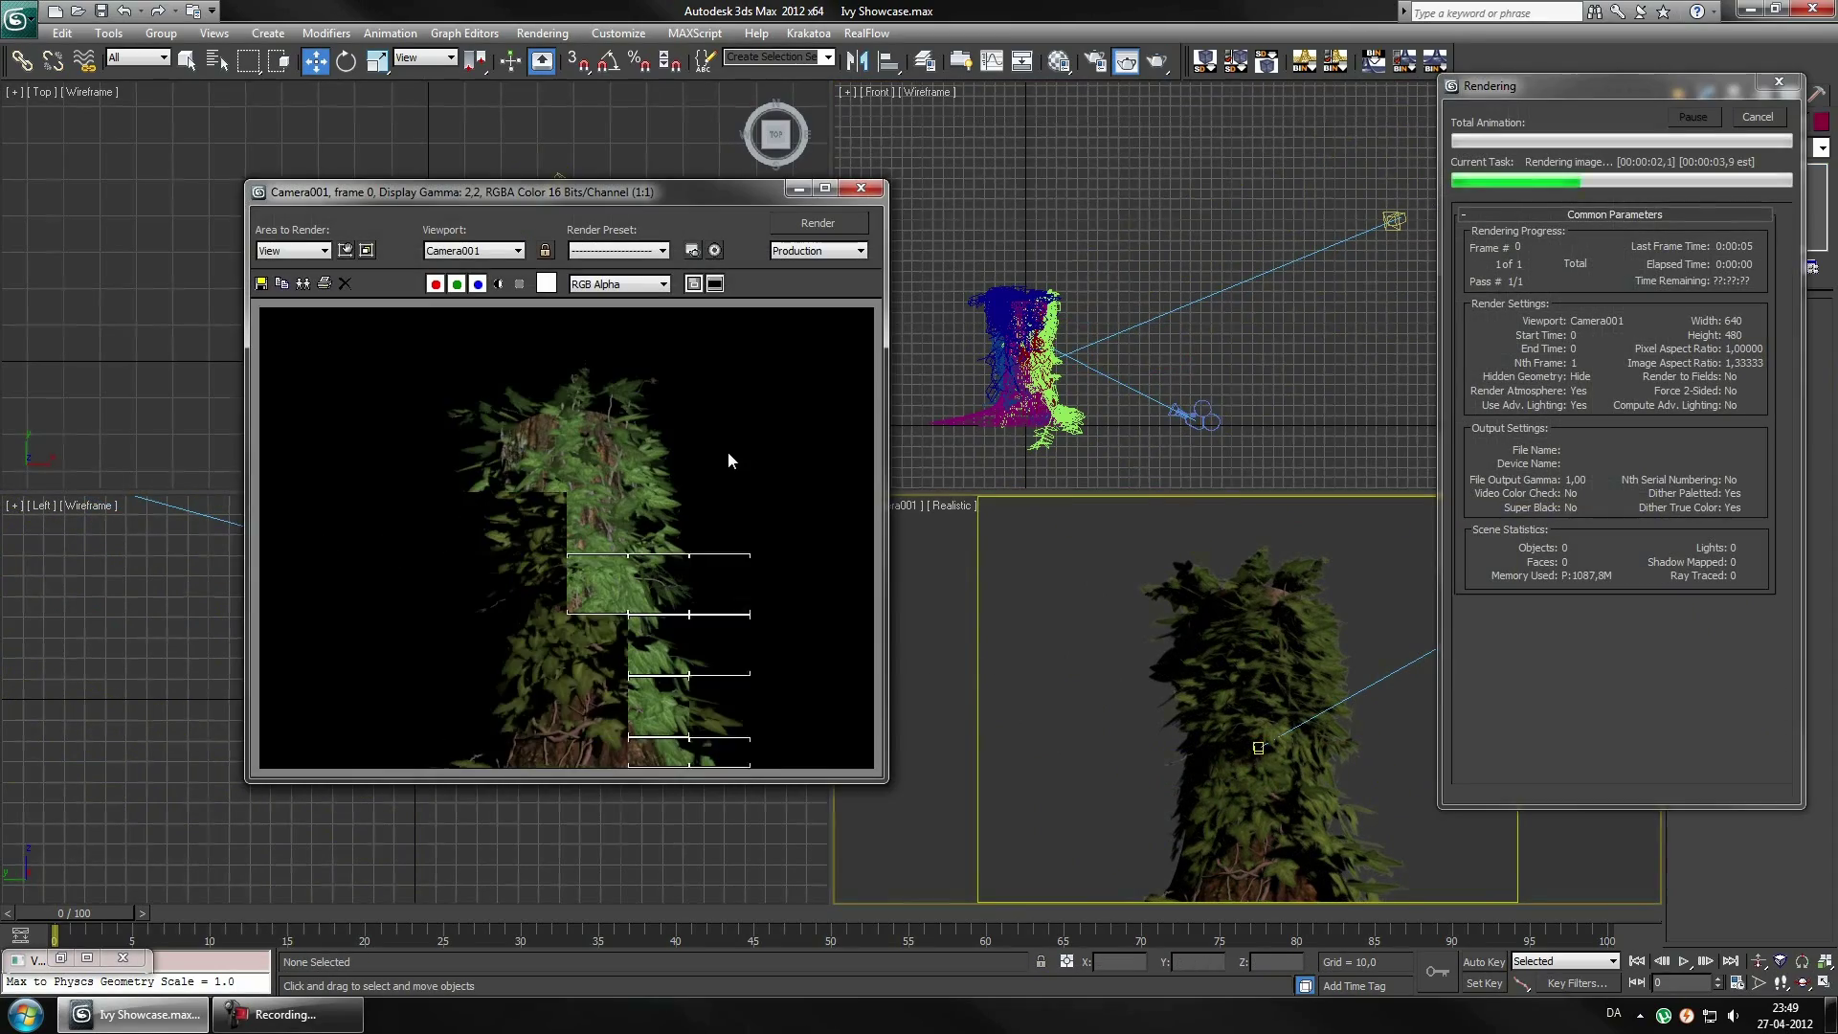
Reposition the light around the tree and re-render the camera view
click(861, 188)
mouse_move(617, 169)
mouse_down()
mouse_move(641, 256)
mouse_move(605, 287)
mouse_up()
click(1003, 664)
key(shift+q)
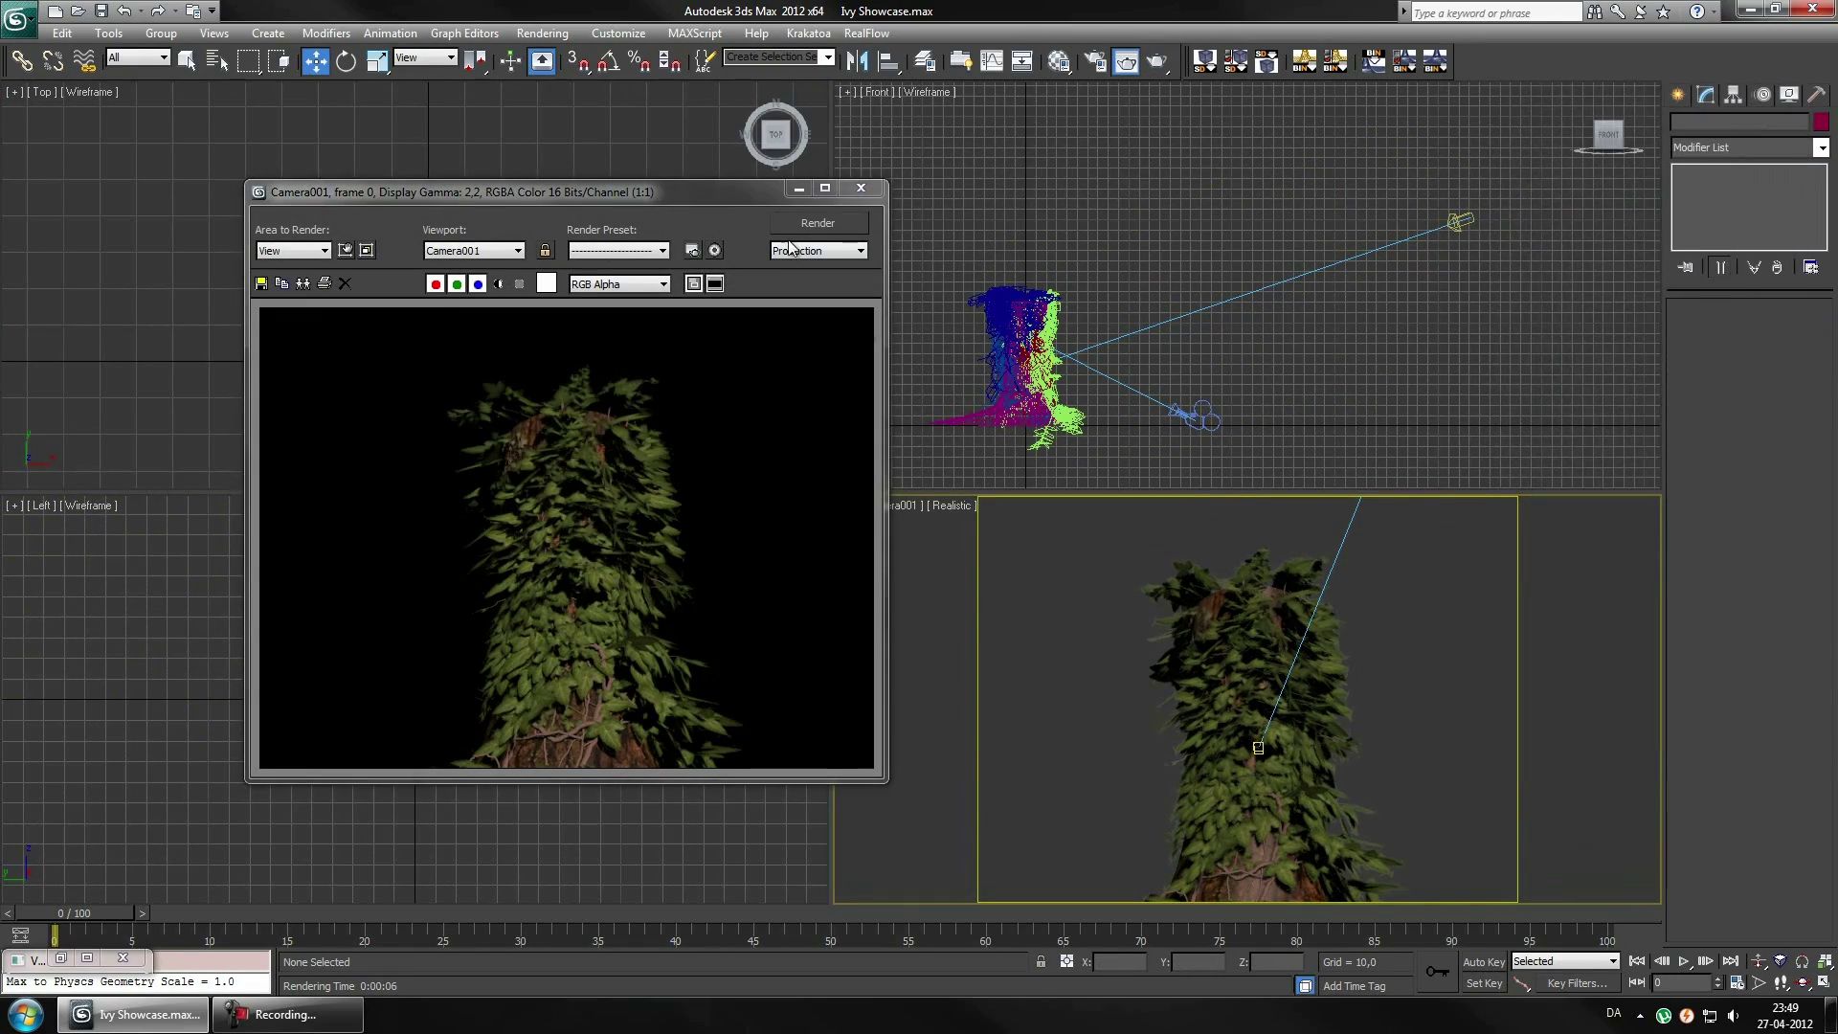
click(860, 188)
Set the irradiance map preset to Low and render a quick test
click(1094, 60)
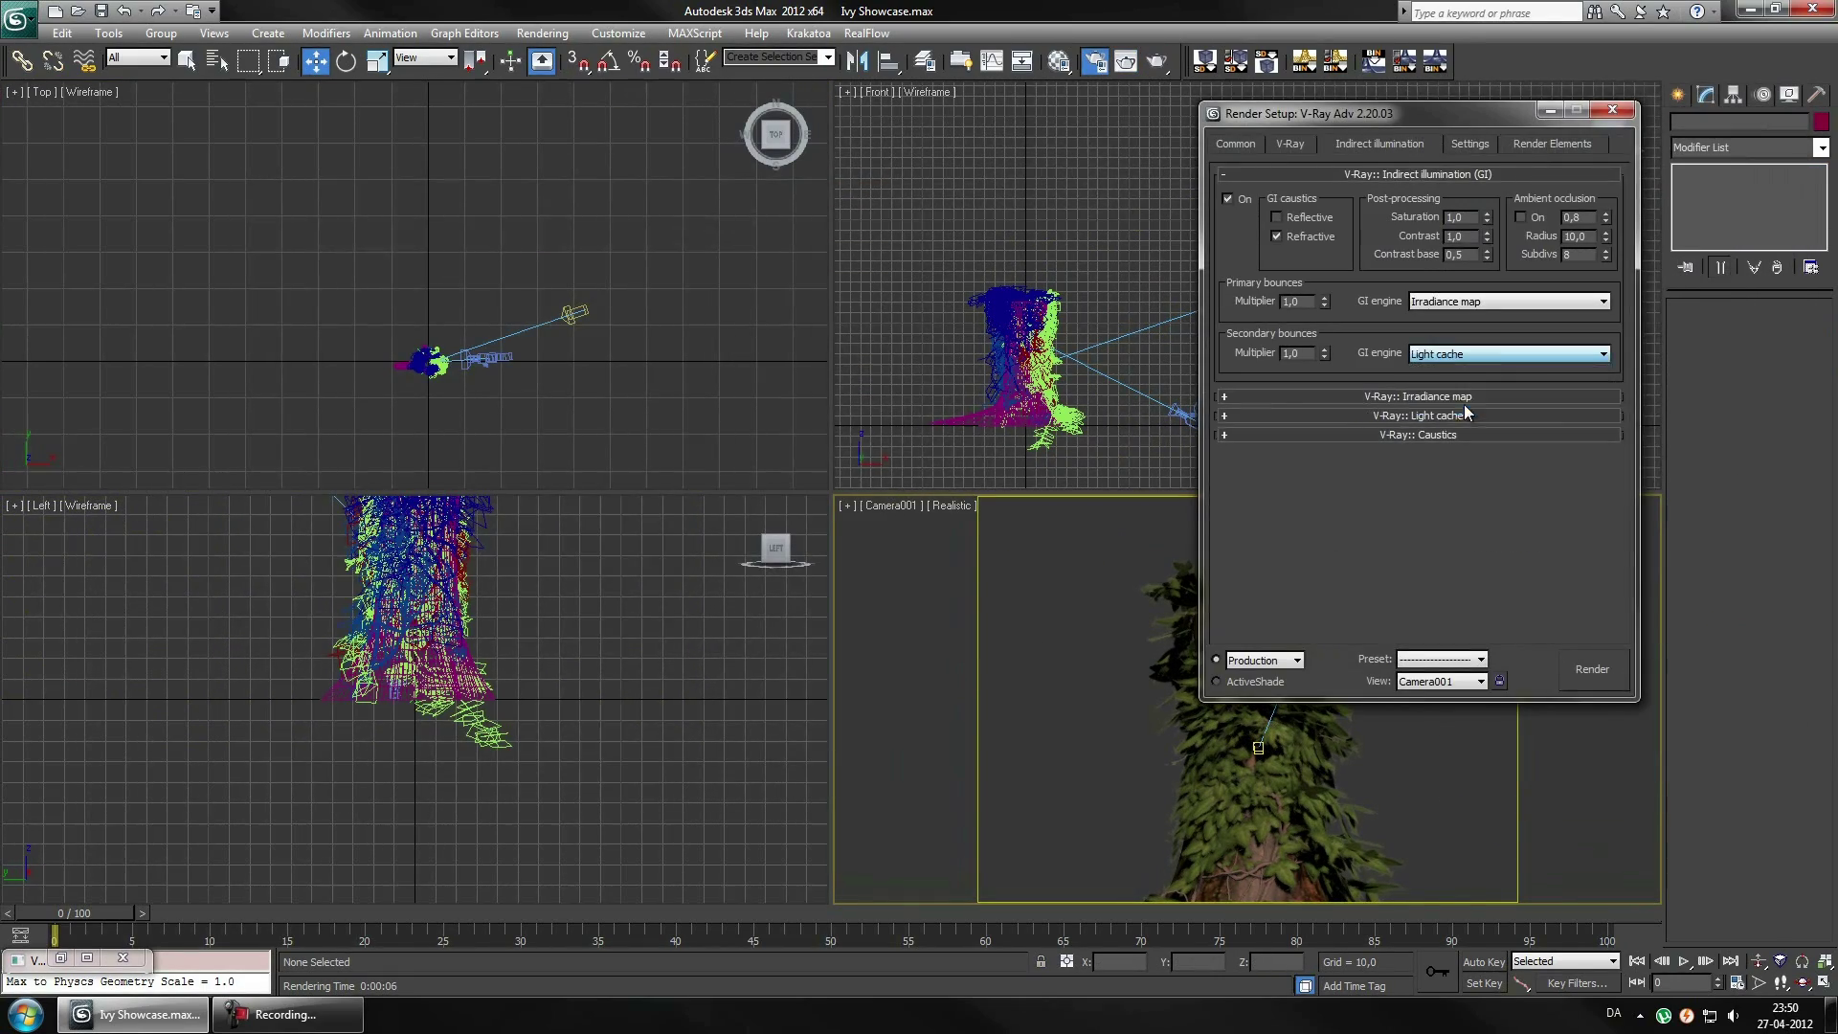
scroll(1417, 383, down, 3)
click(1462, 206)
click(1436, 250)
click(1608, 333)
click(1416, 170)
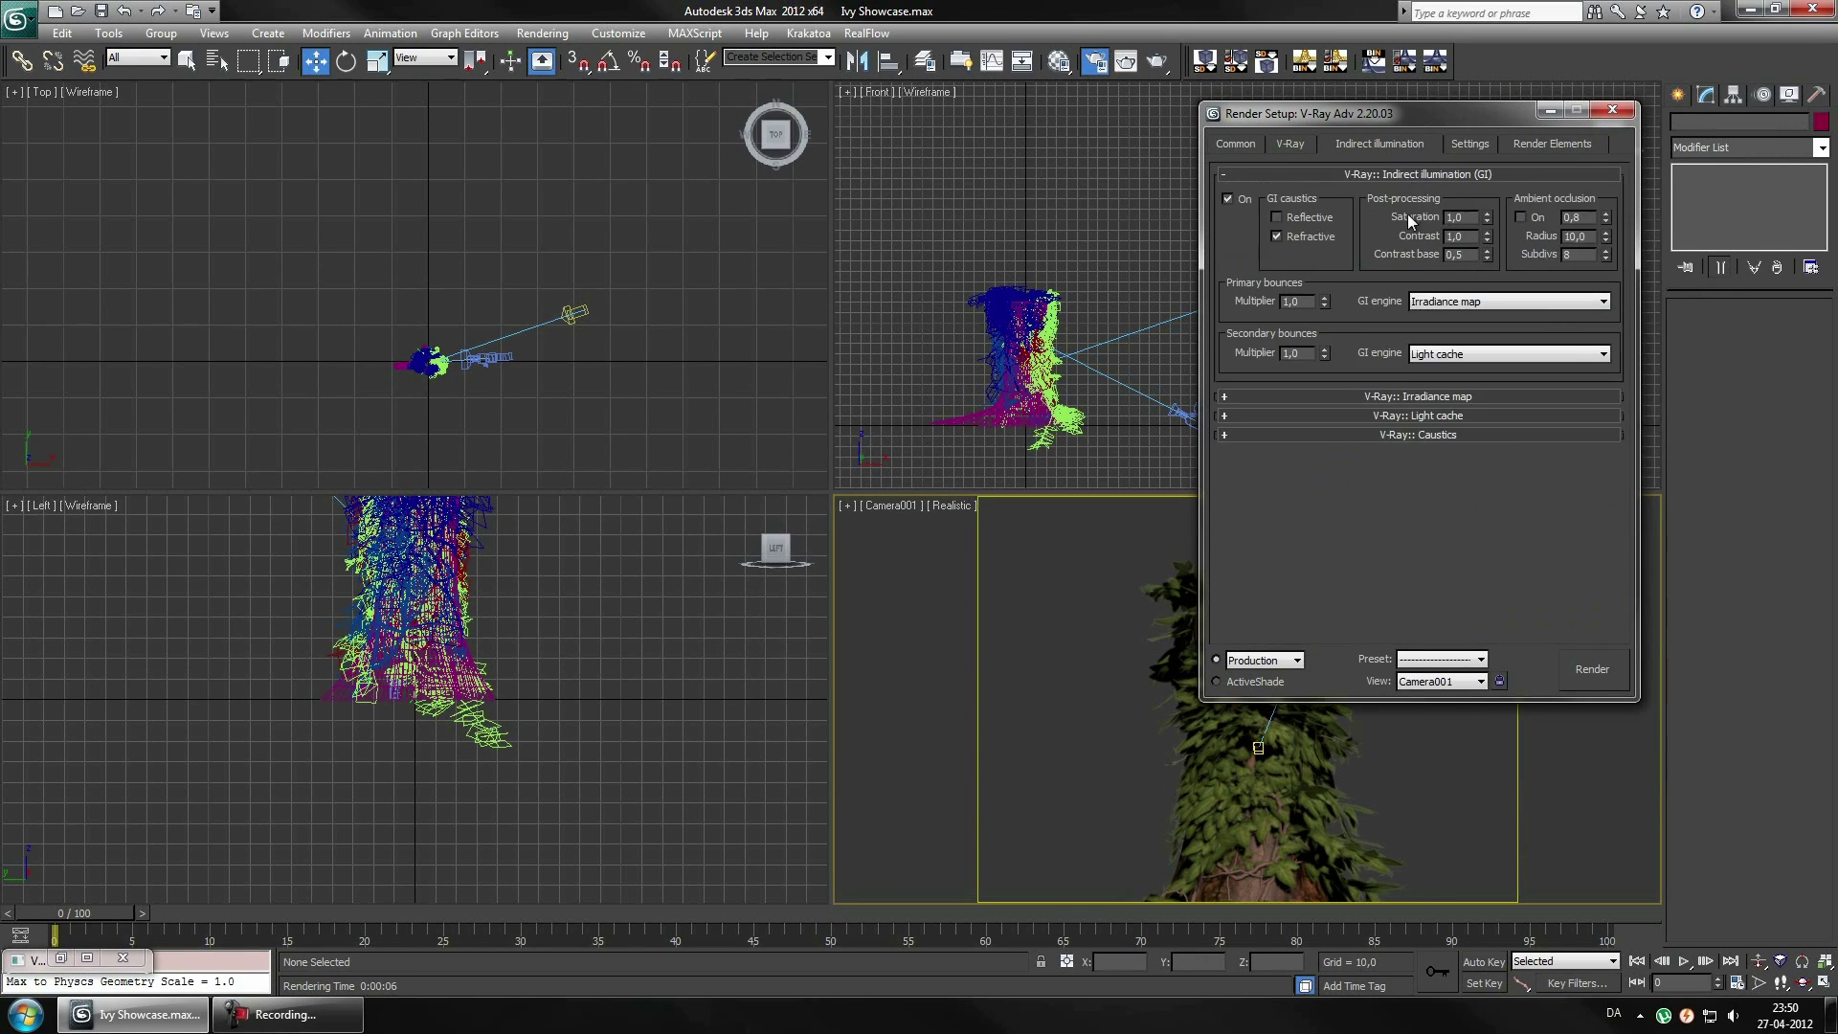
key(shift+q)
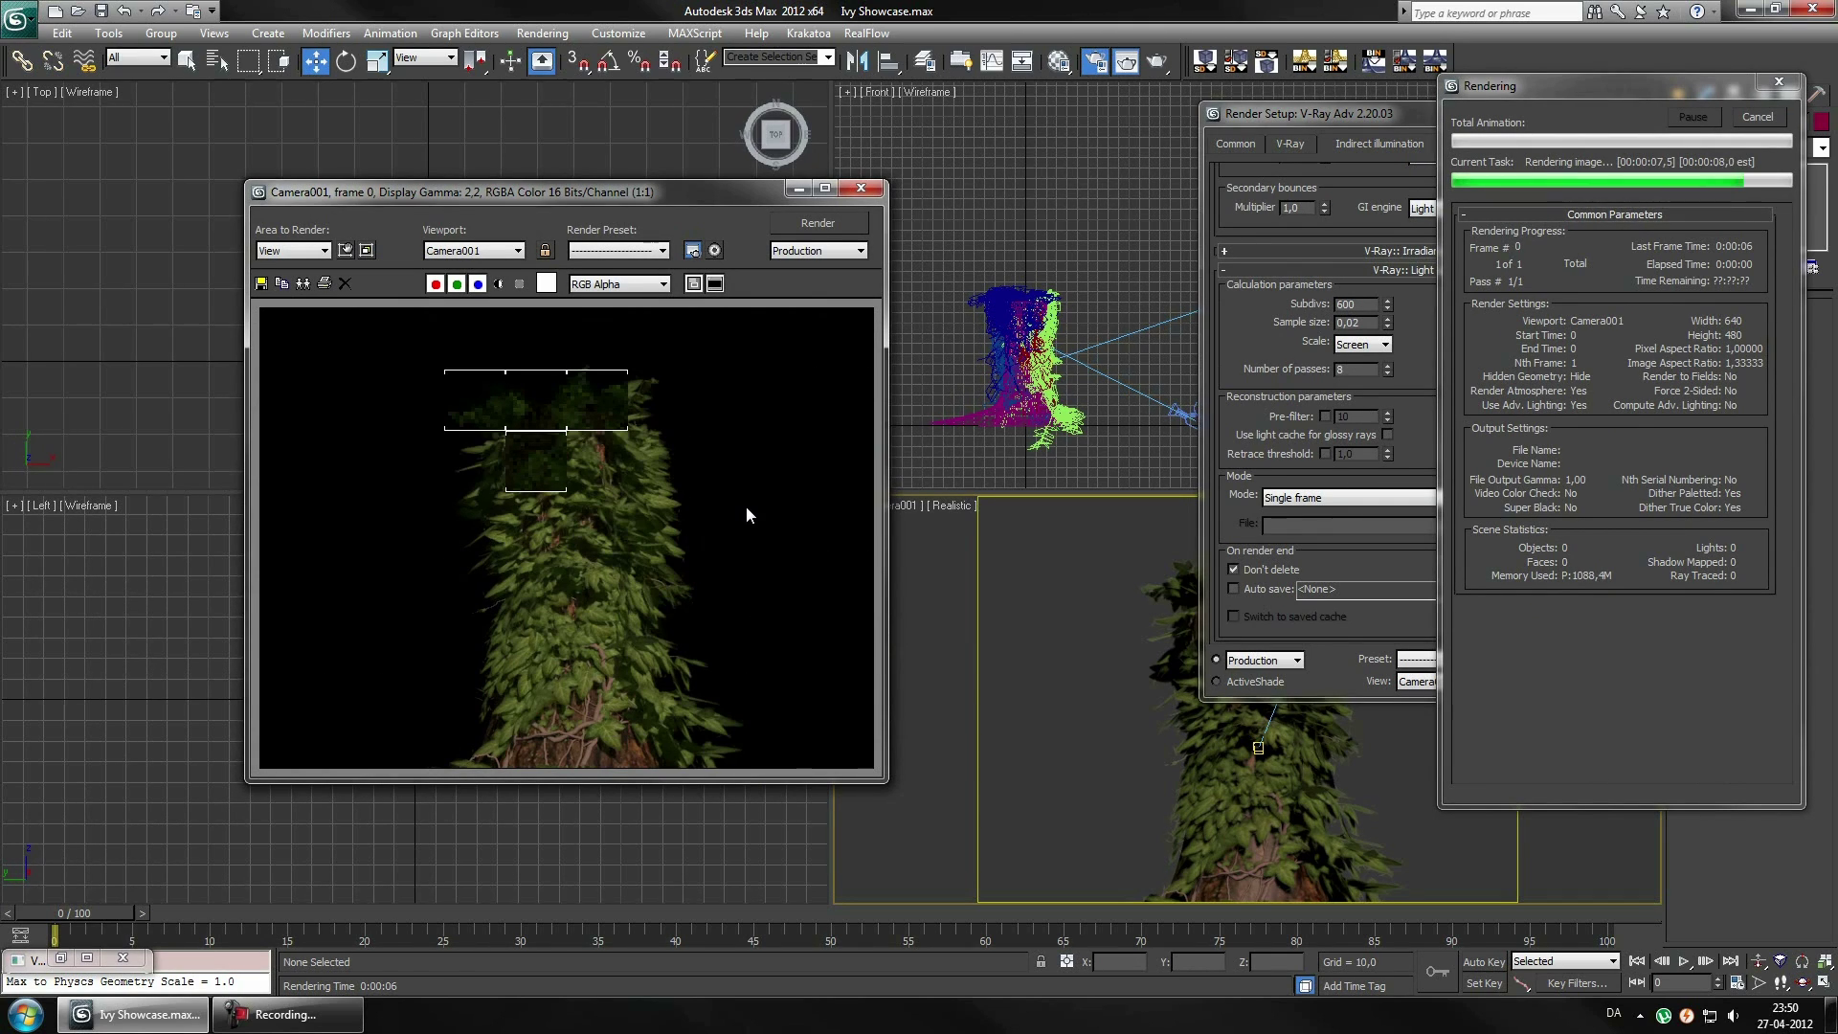
Set the output size to HDTV (video) 1920×1080
click(1235, 144)
click(1336, 409)
click(1339, 651)
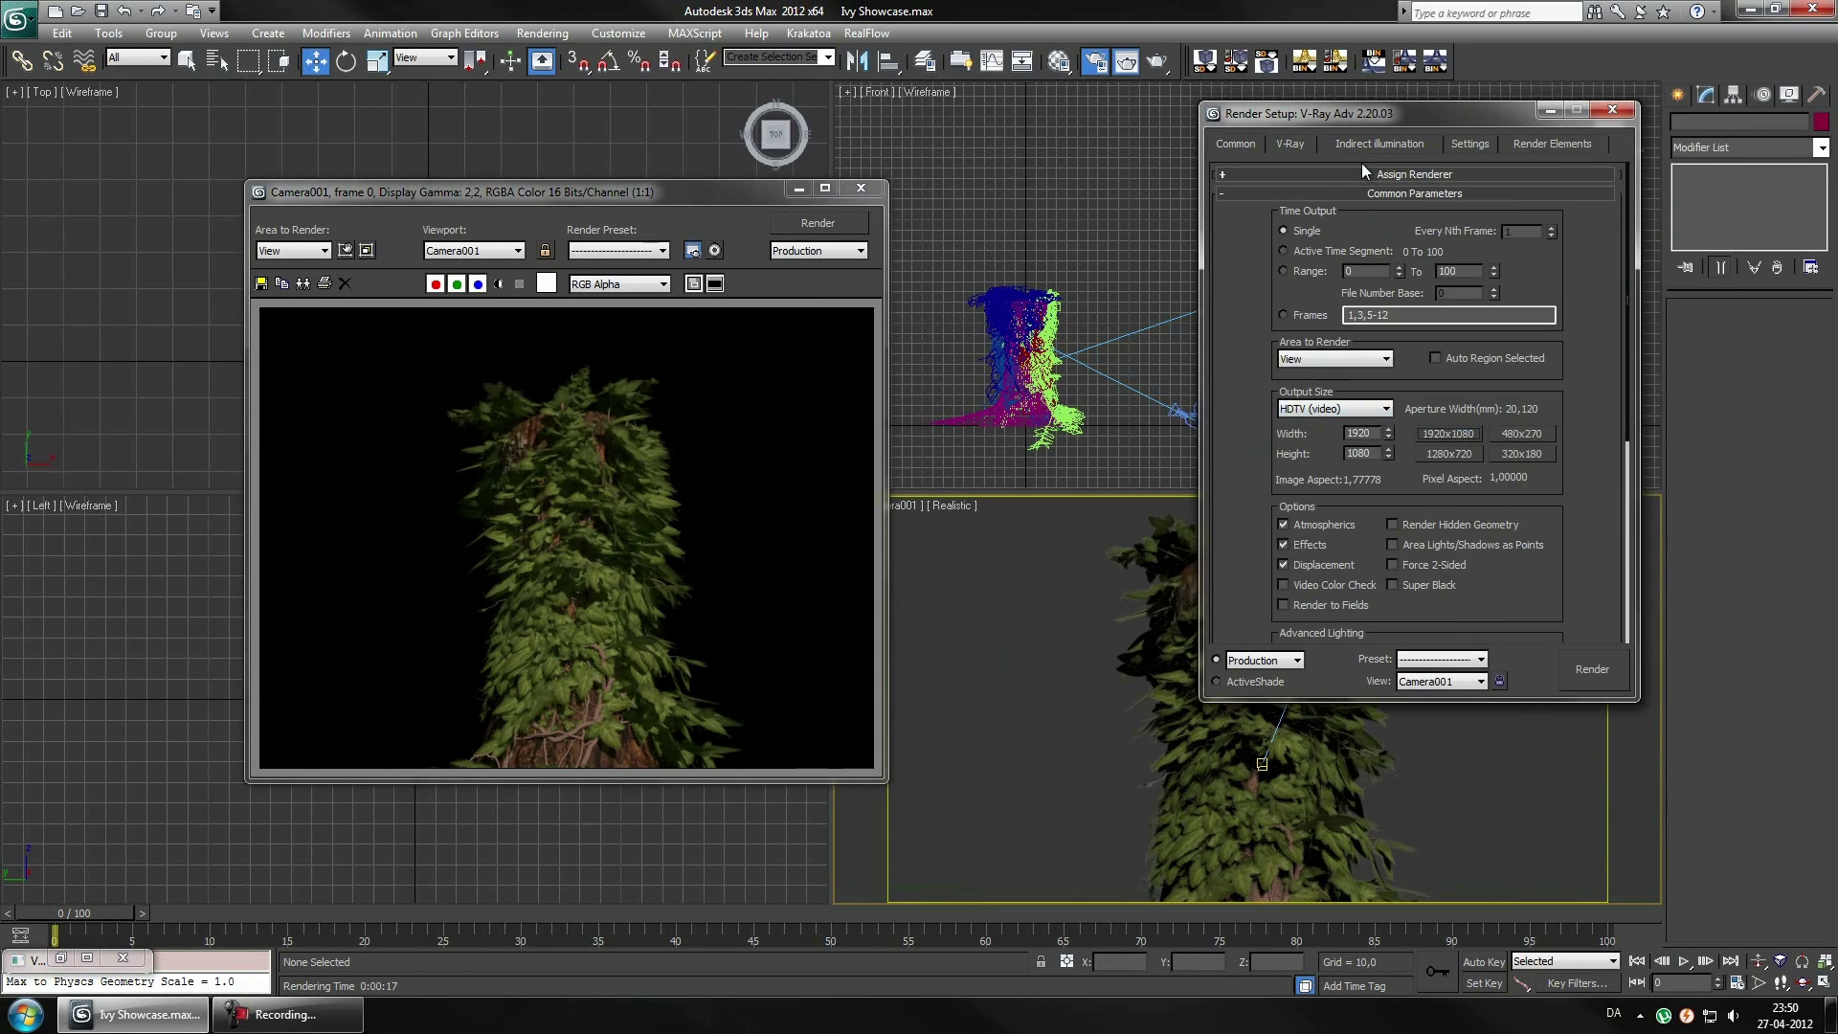
Switch the irradiance map preset to High and start the full-size render
click(1379, 143)
scroll(1445, 526, down, 5)
scroll(1446, 526, down, 3)
click(1416, 395)
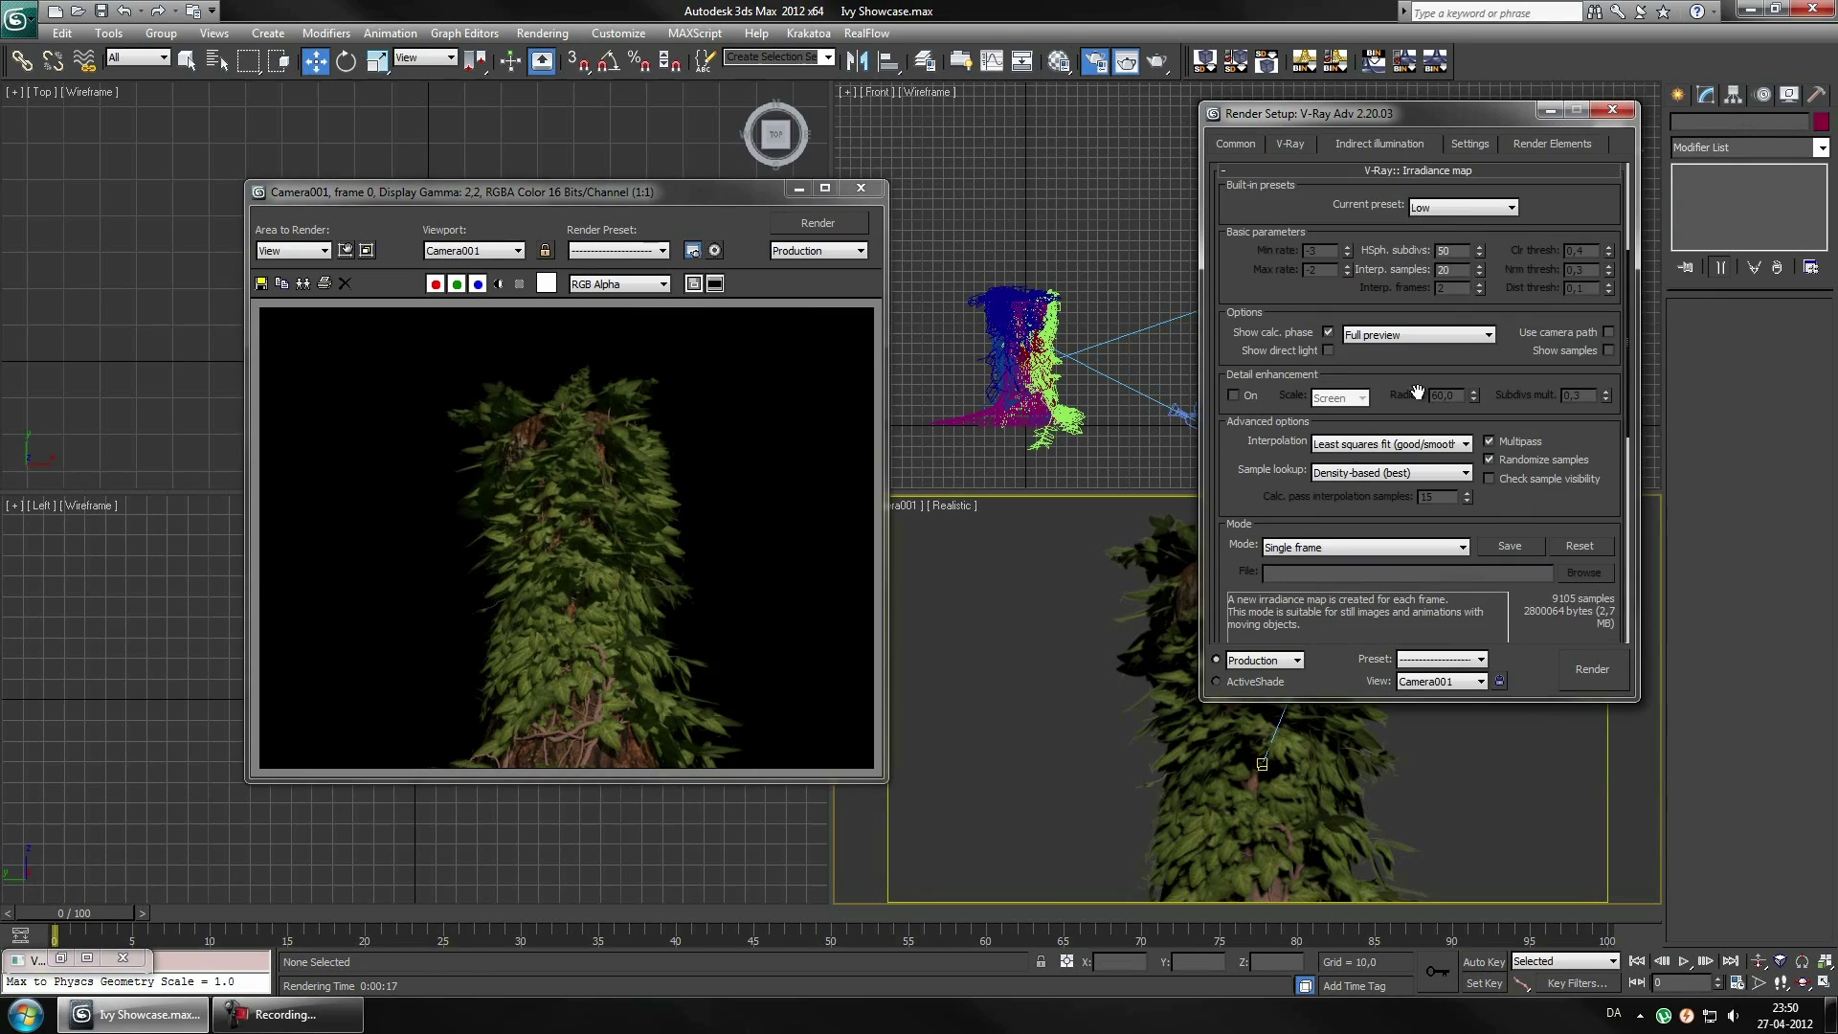
click(1455, 287)
click(1290, 144)
click(1235, 144)
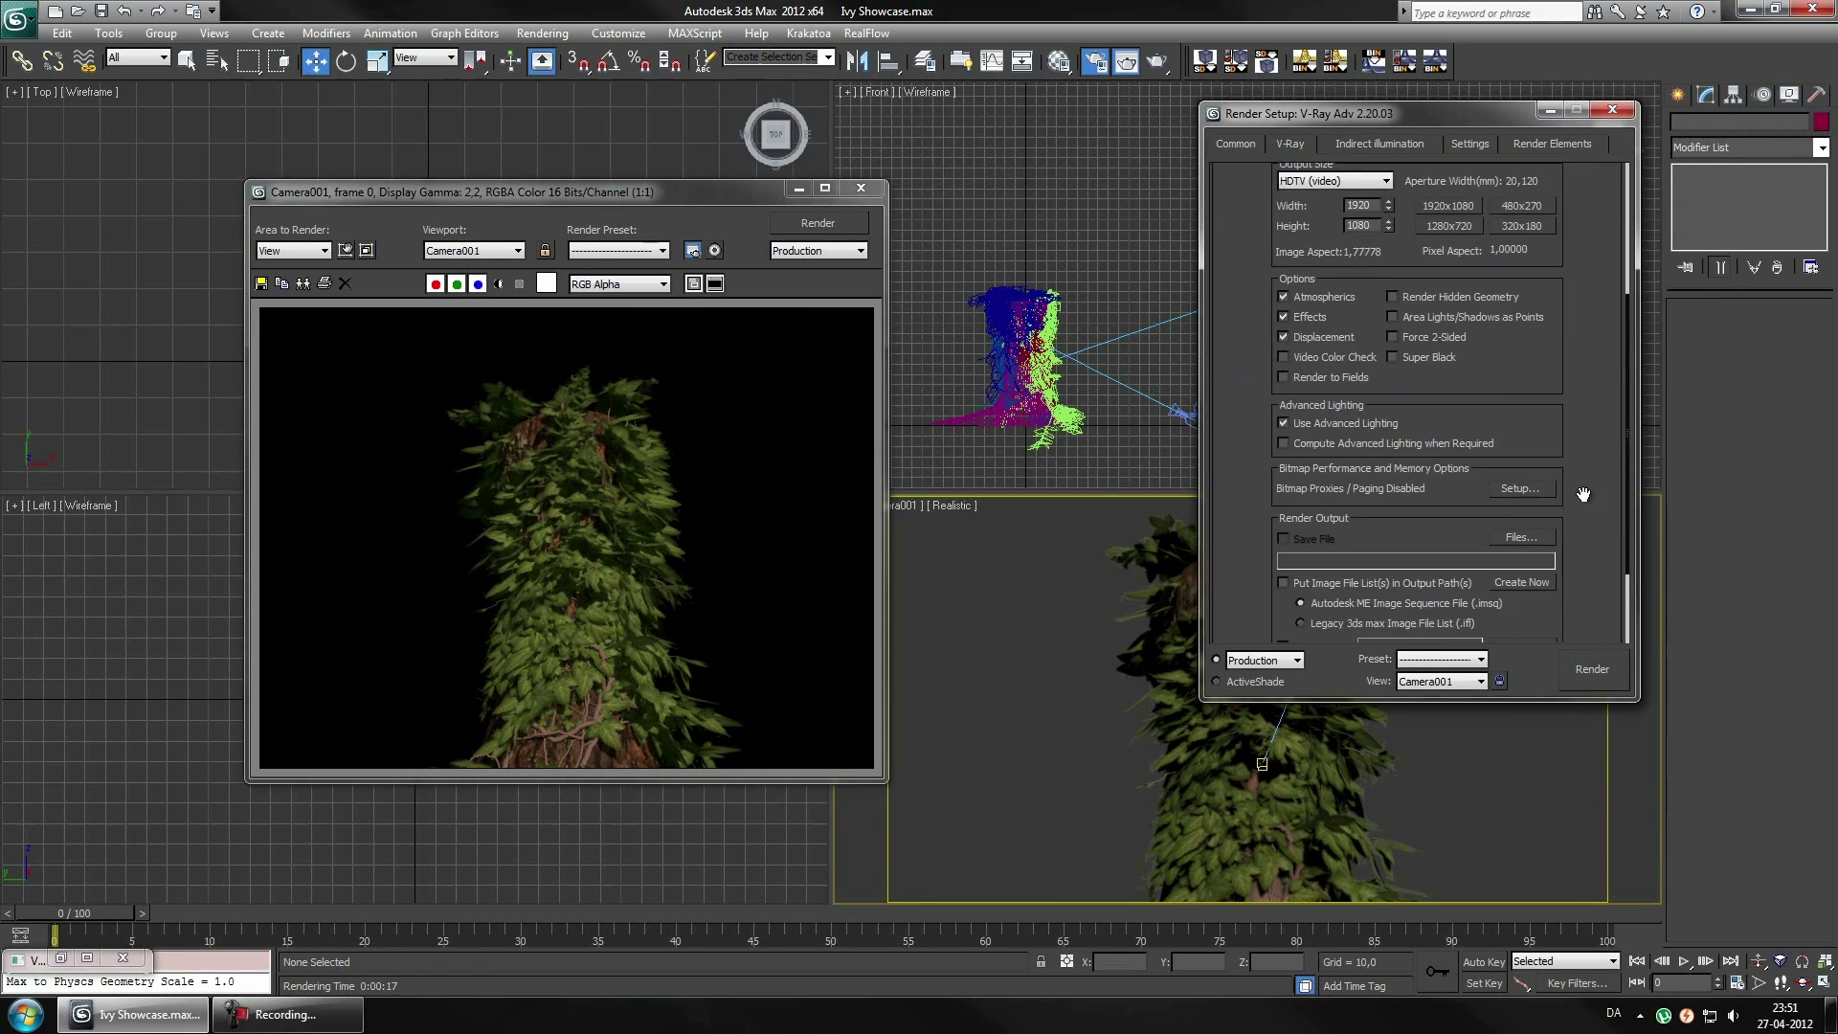
click(1583, 670)
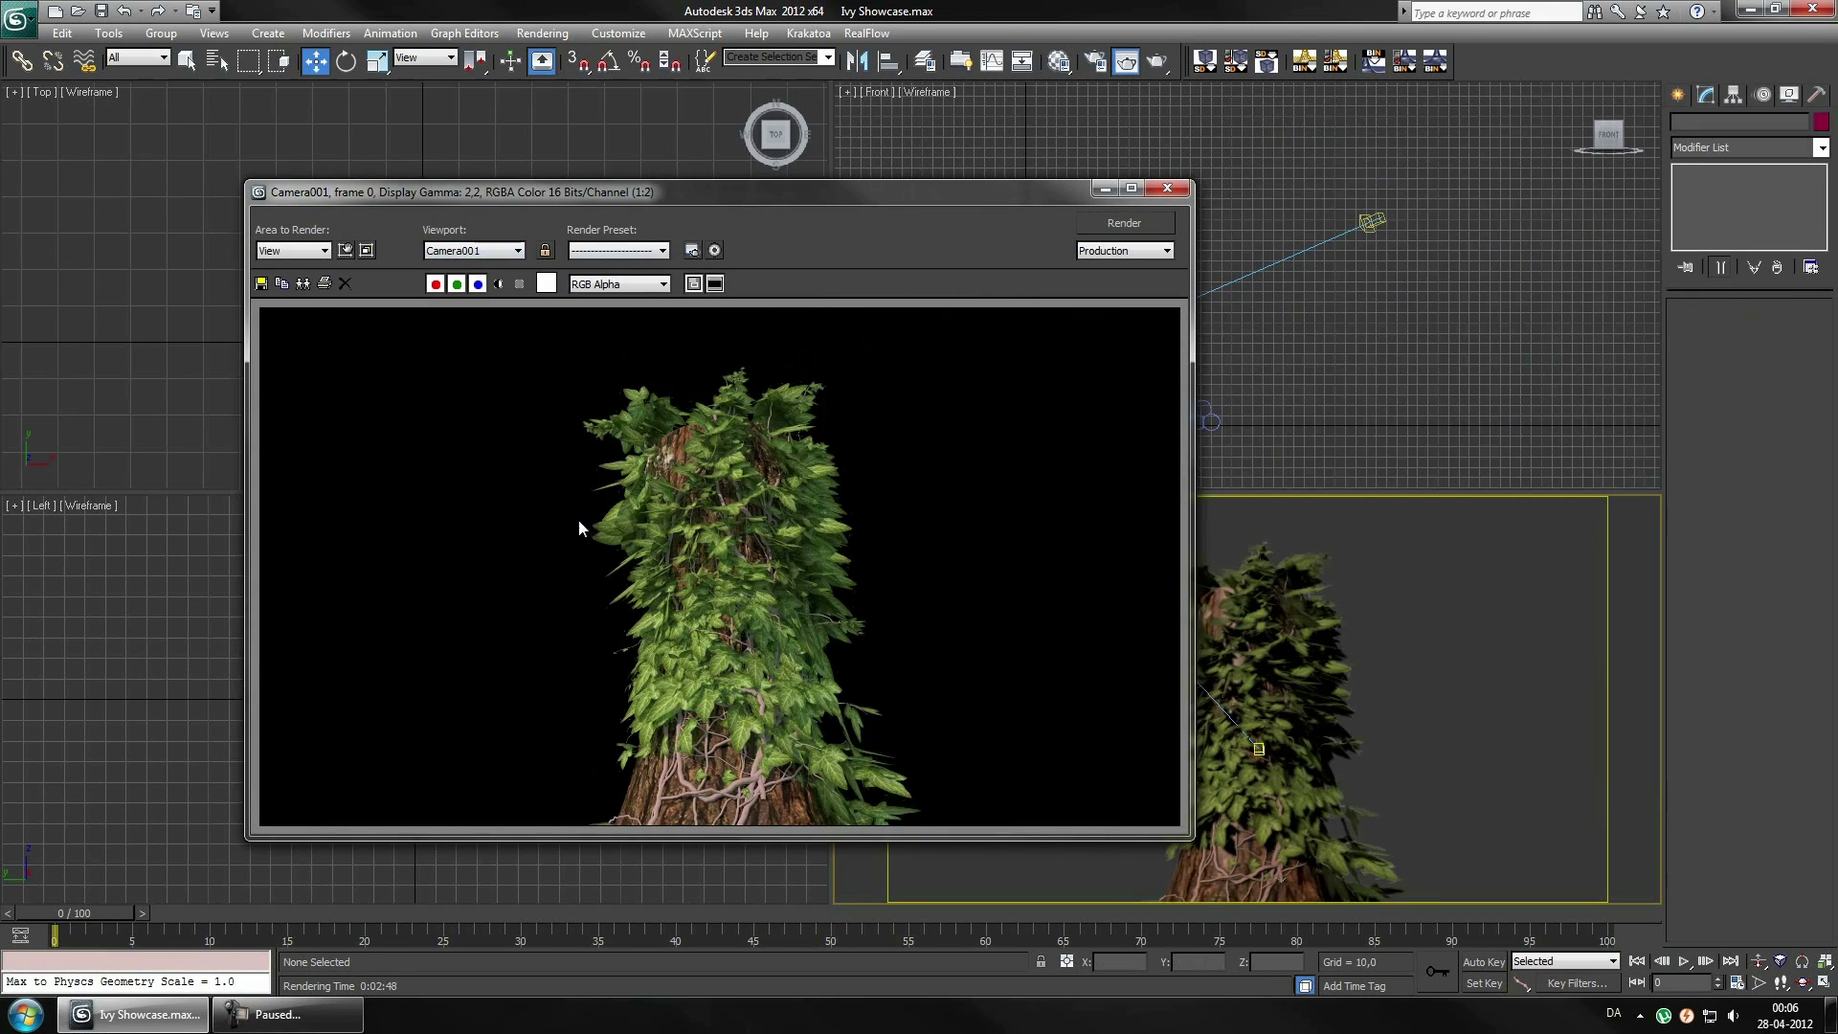
Save the finished render as the TIF image Tree.tif
click(260, 283)
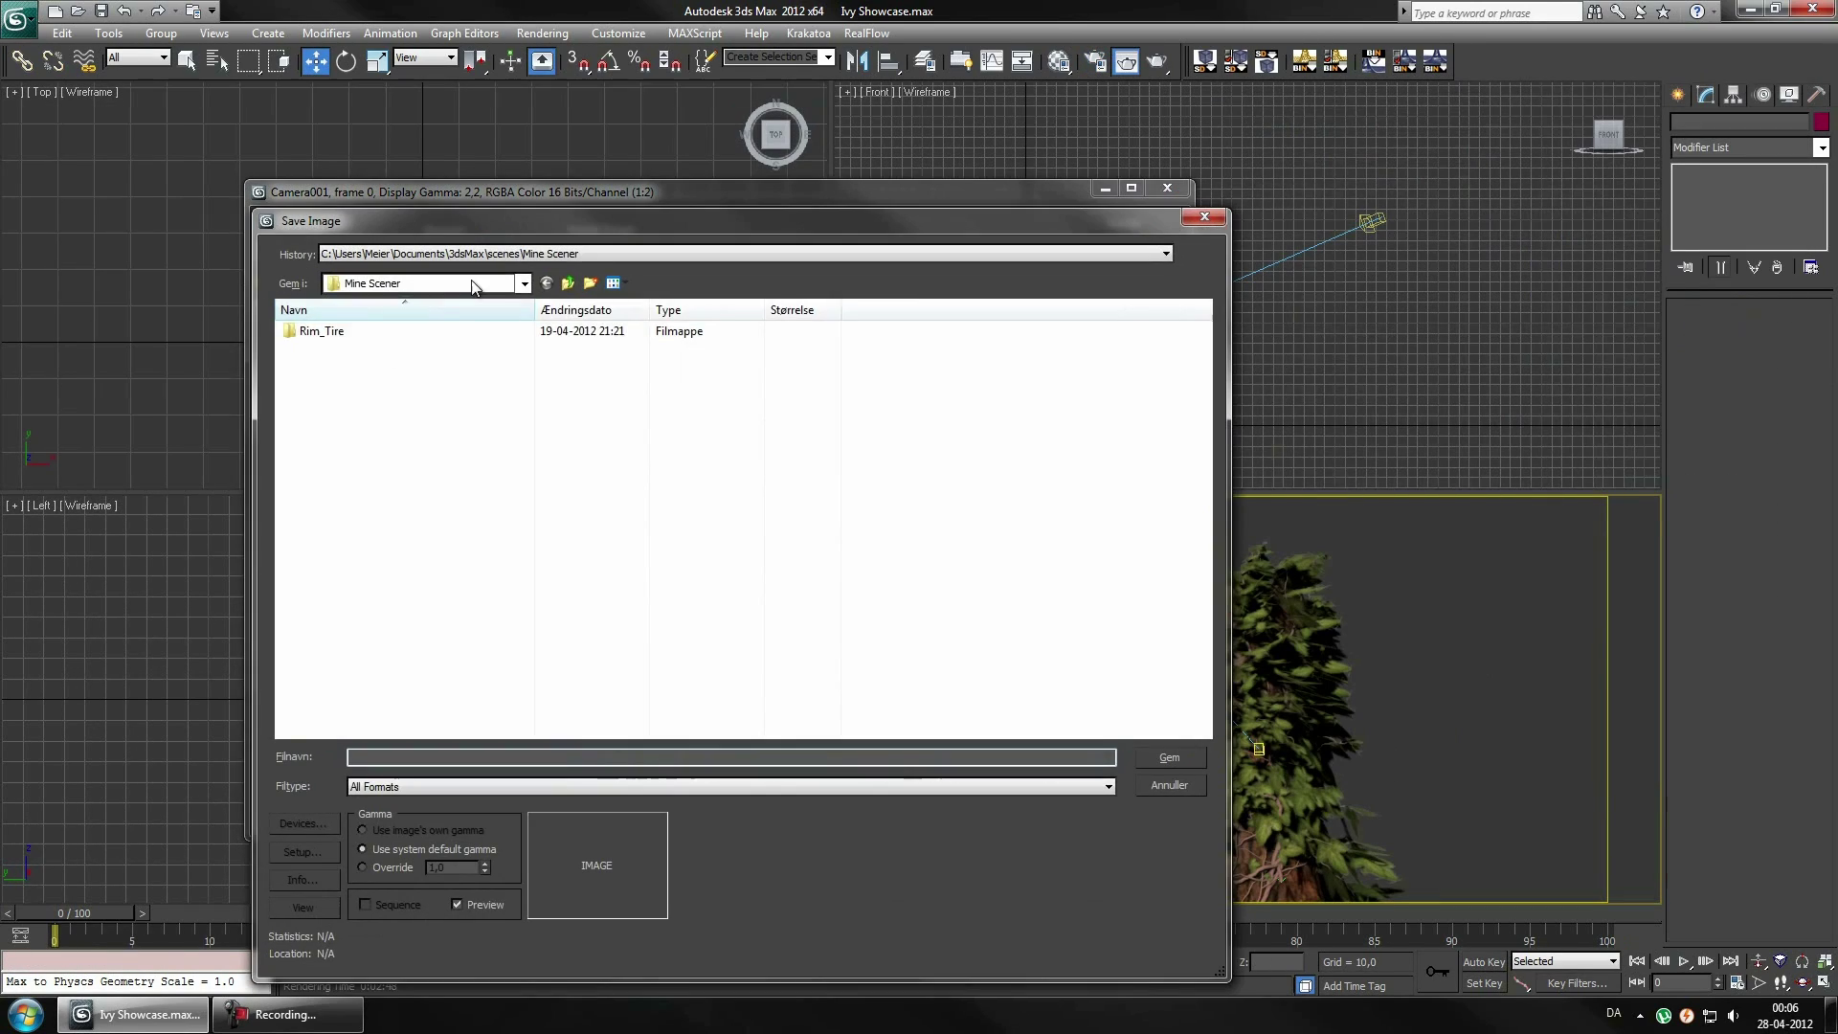
click(383, 786)
click(402, 986)
key(Return)
click(852, 640)
Show the desktop and launch After Effects
click(1163, 748)
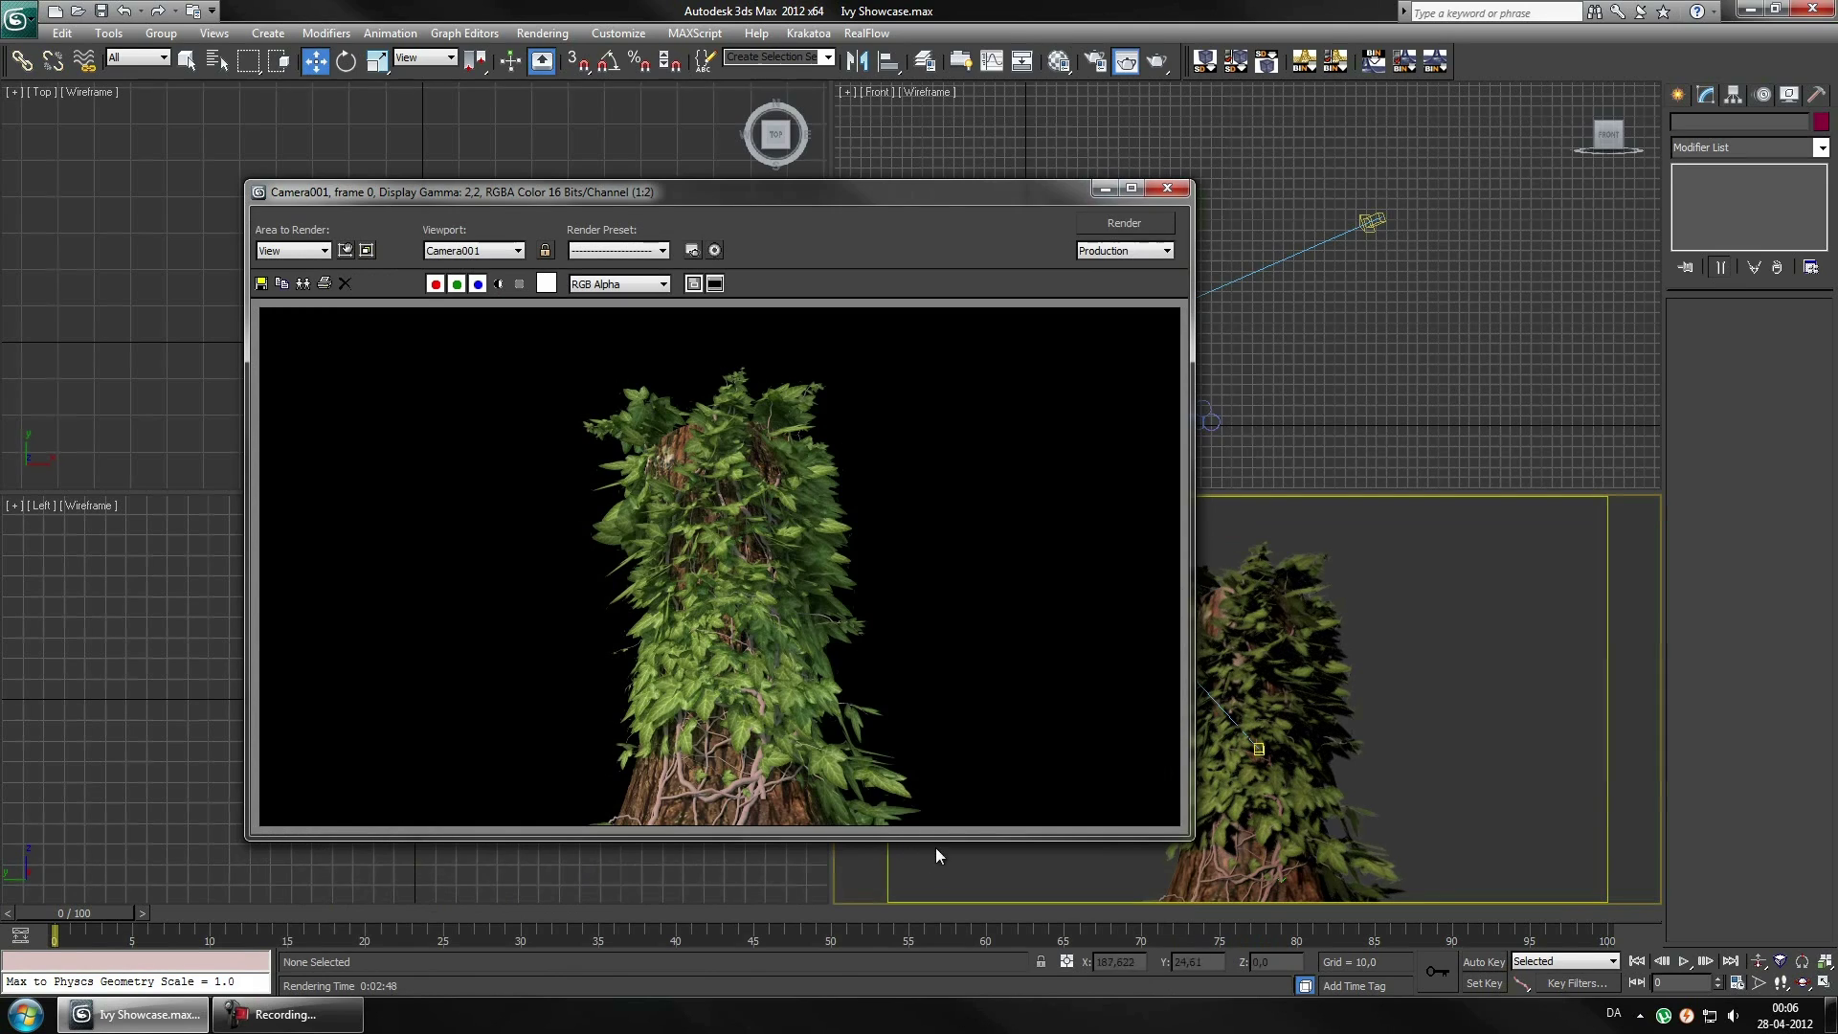
key(super)
click(119, 504)
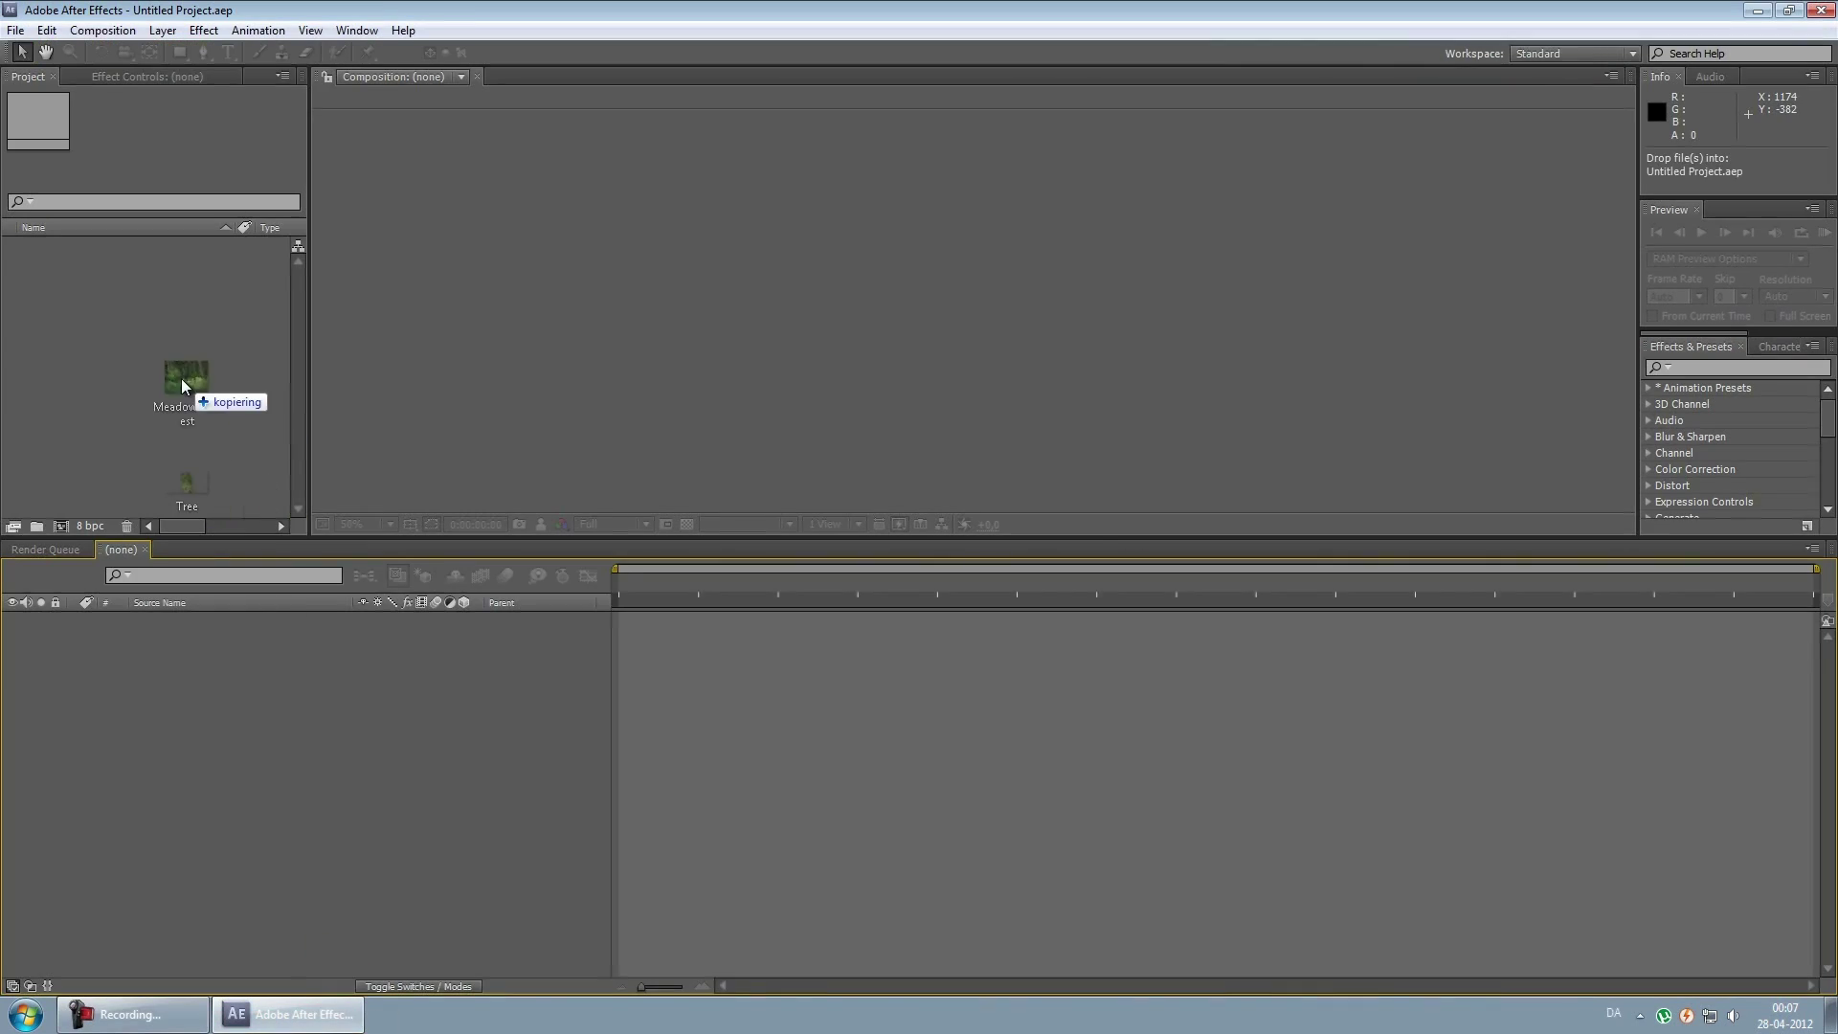
Add Meadow-Forrest.jpg to the composition and apply Fast Blur to it
drag(112, 245, 233, 758)
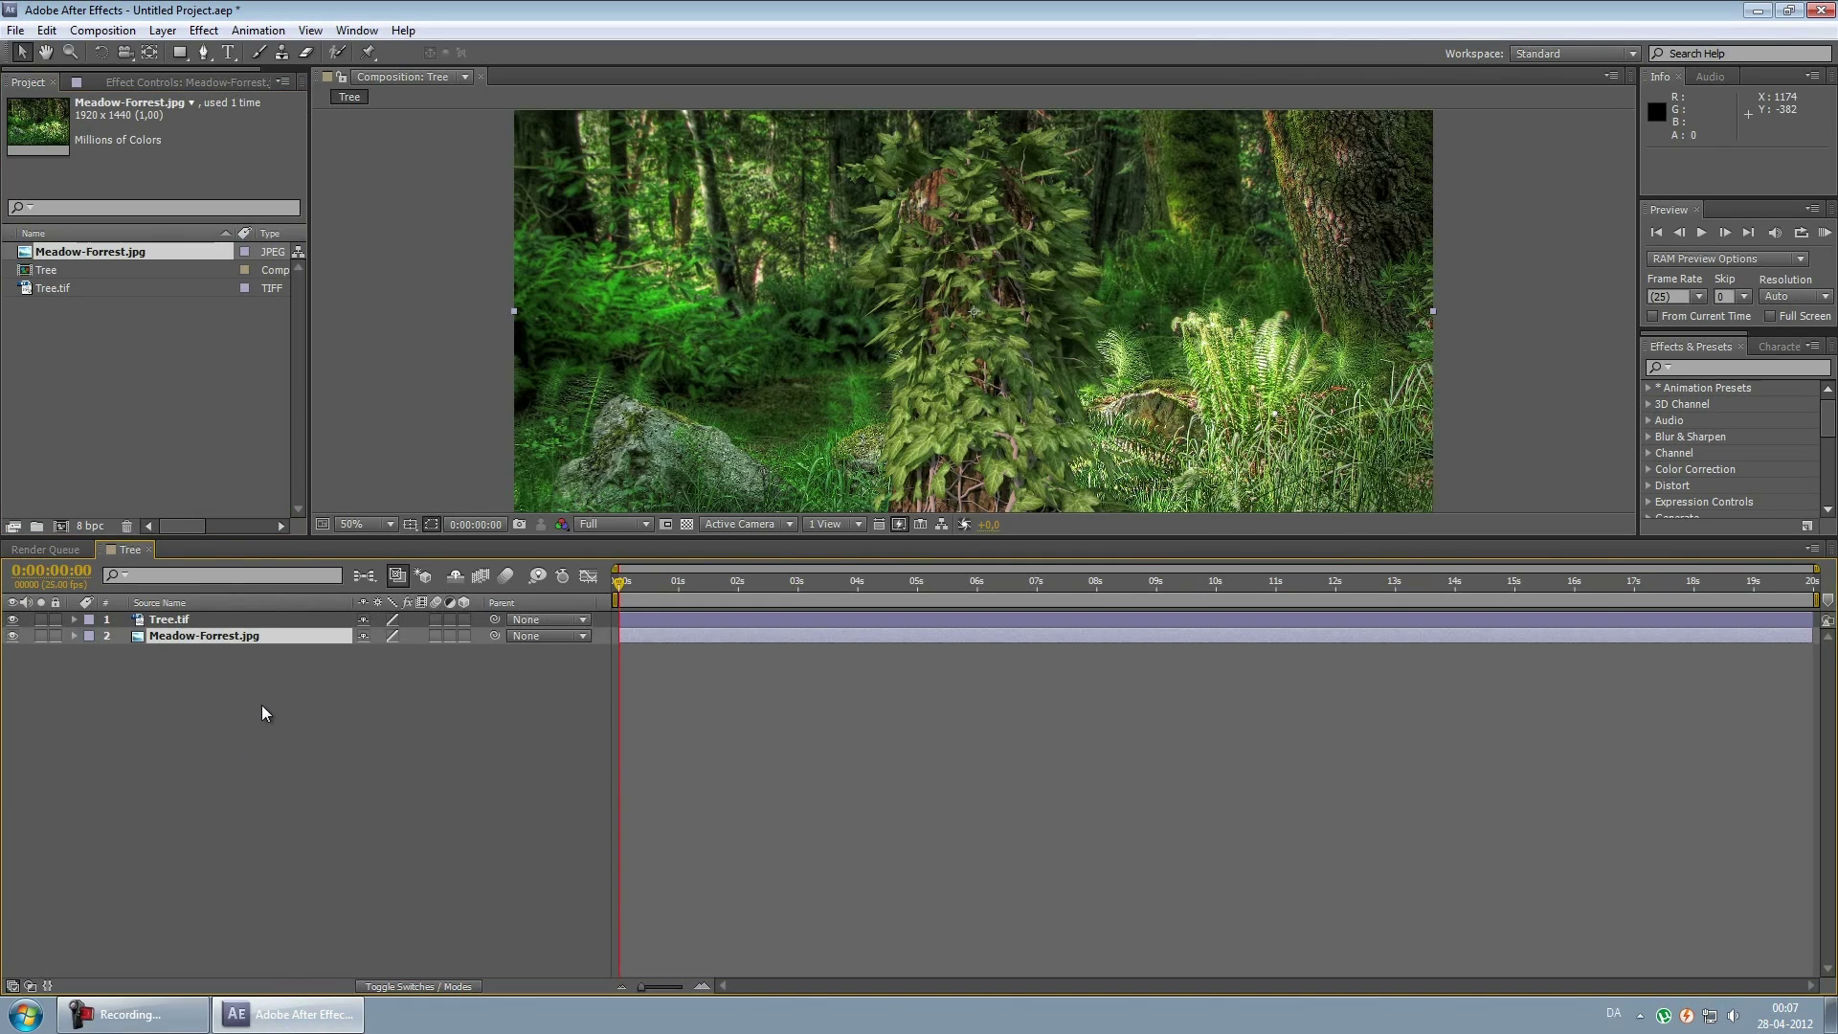
right_click(189, 635)
click(756, 298)
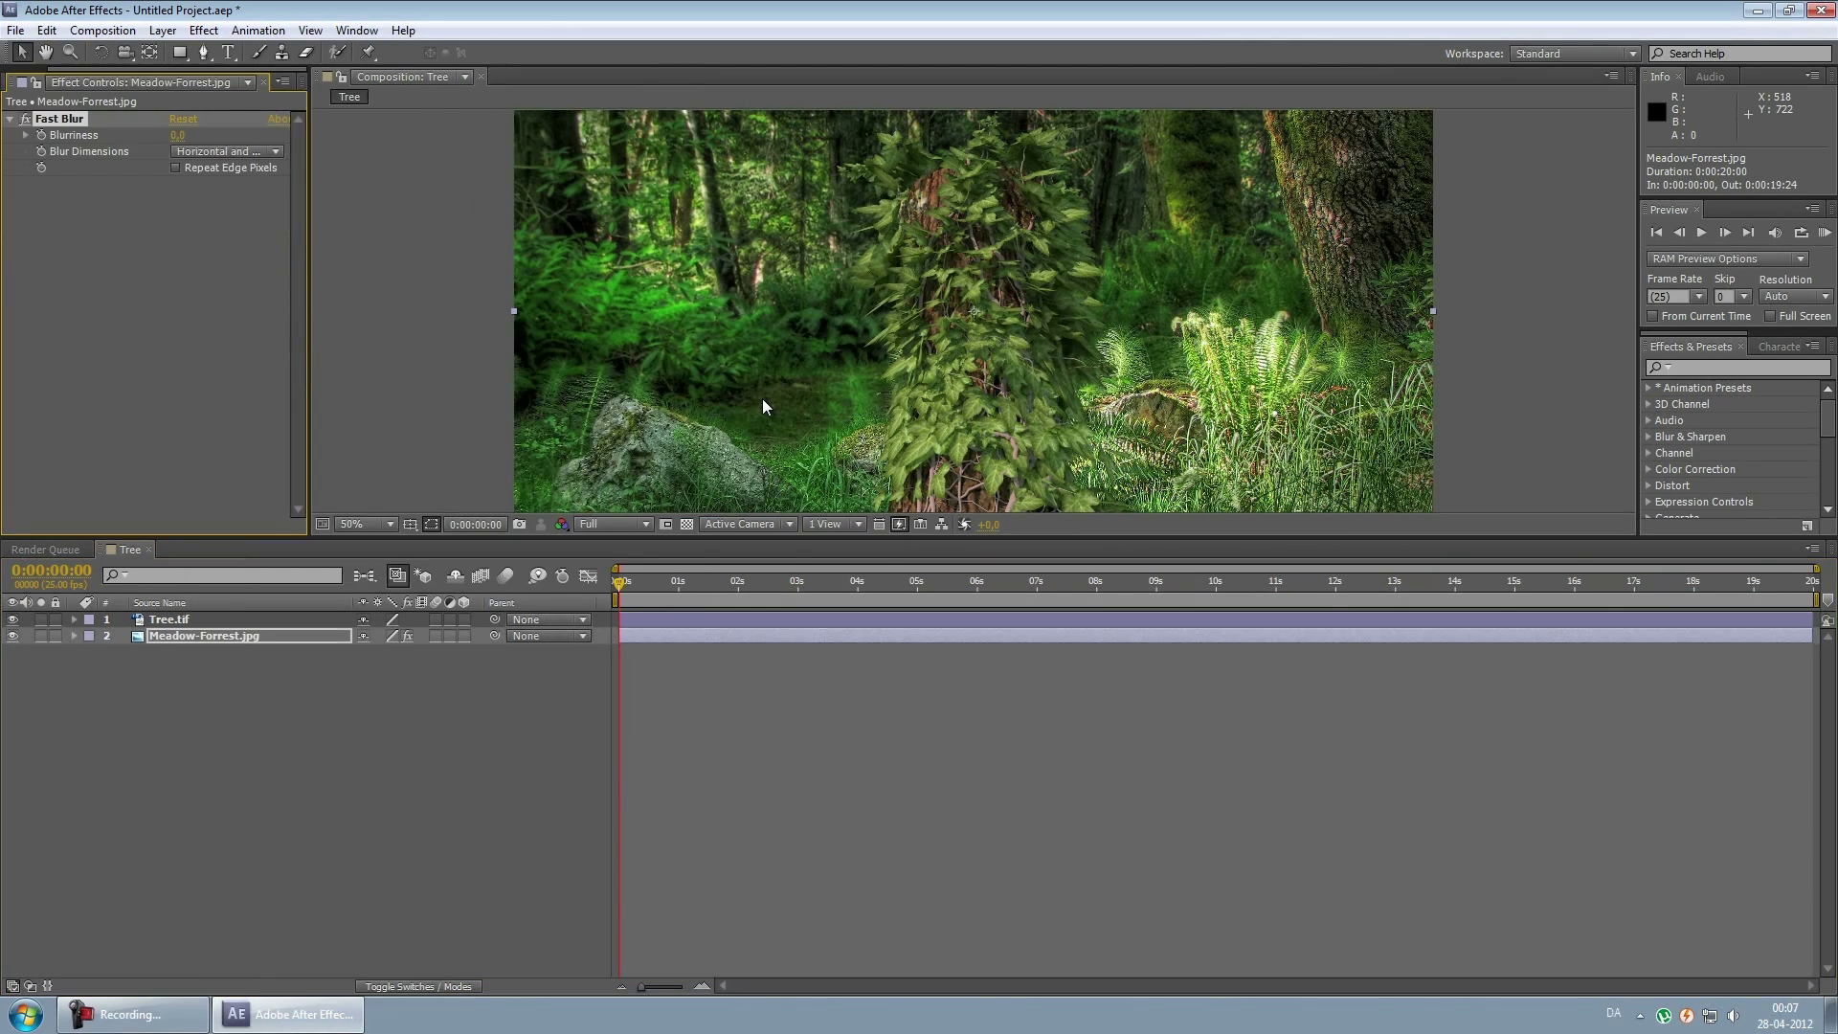
Set the Fast Blur blurriness to 25, raise it to about 50, and select Tree.tif
click(177, 135)
text(27)
key(Return)
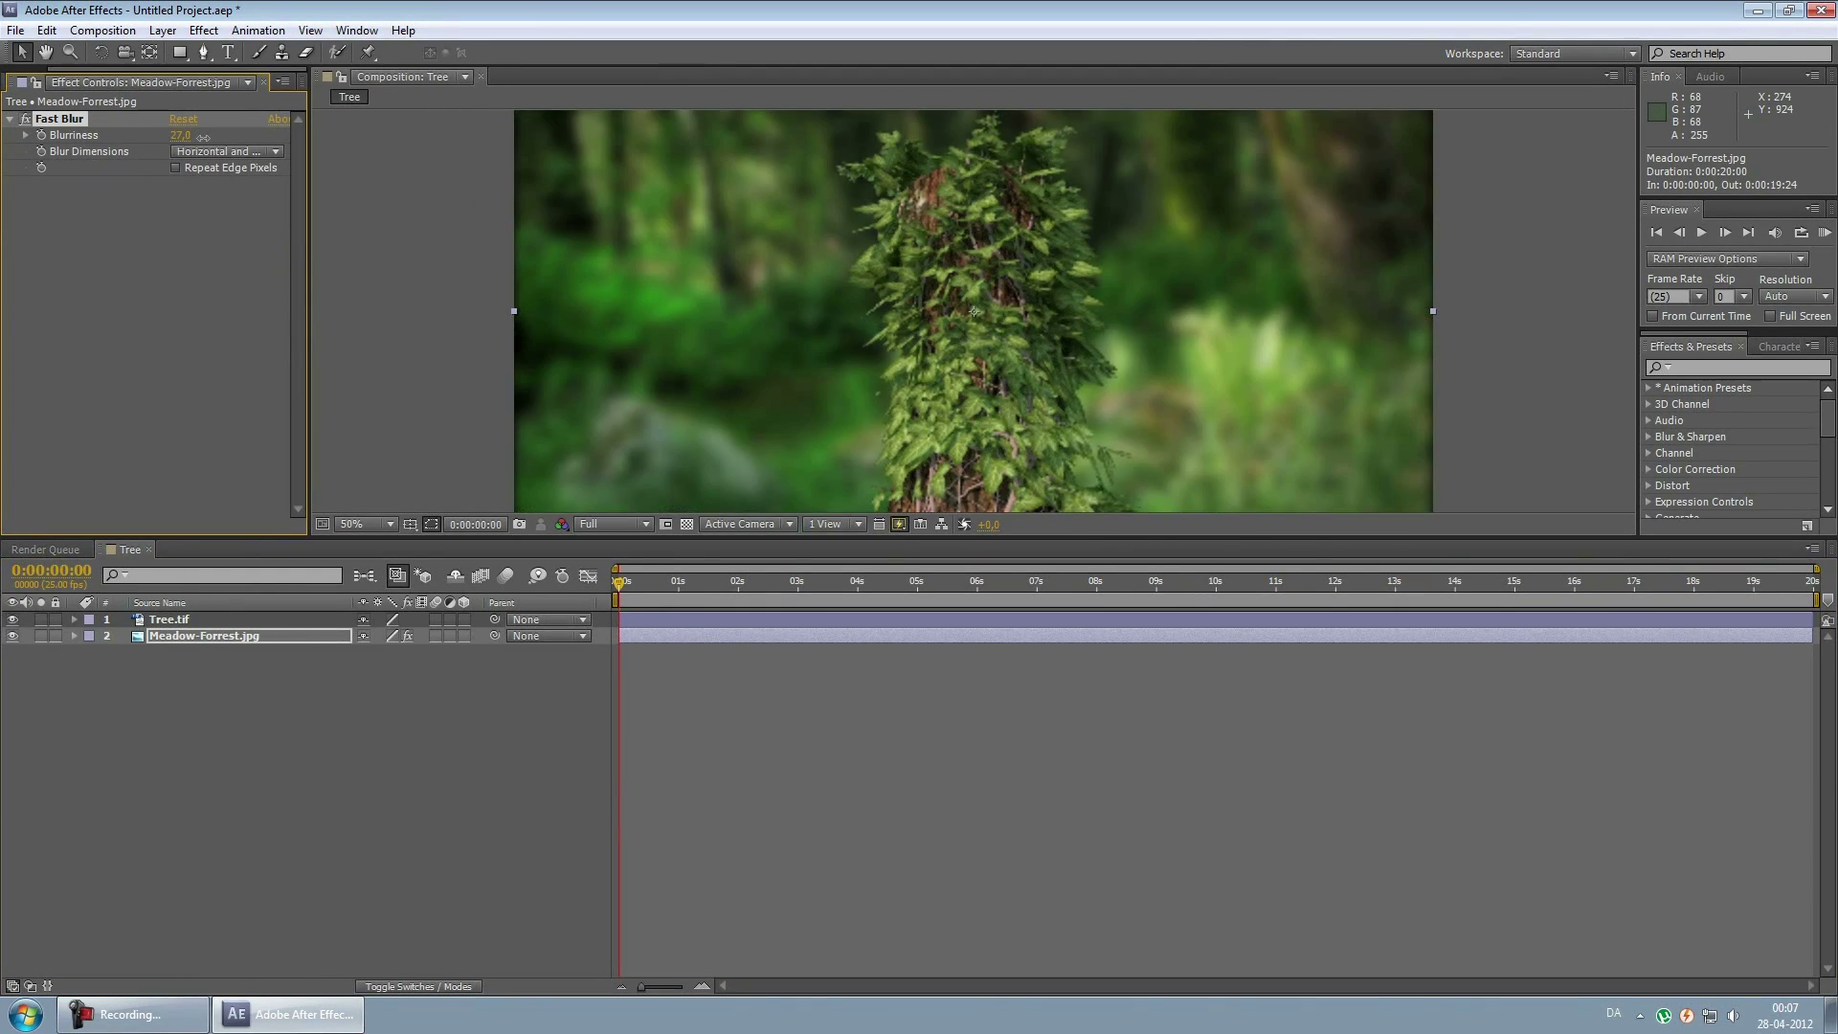
text(25)
key(Return)
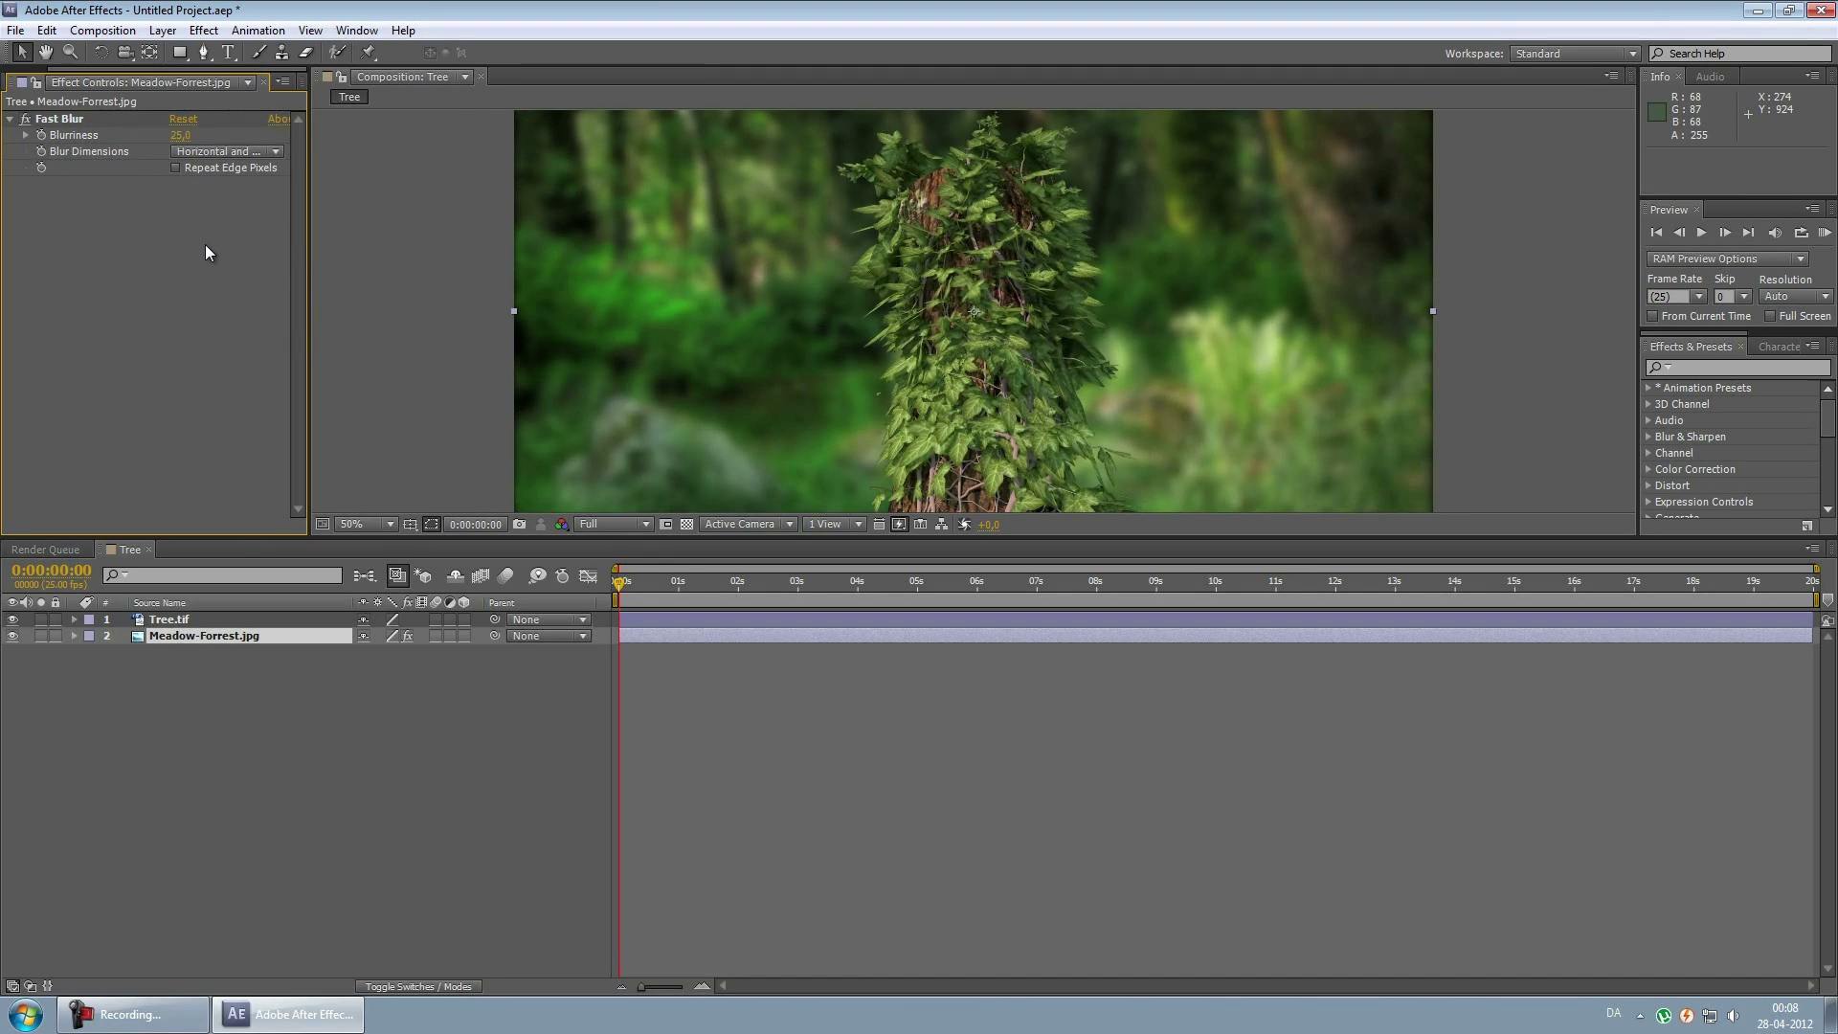
drag(207, 250, 195, 271)
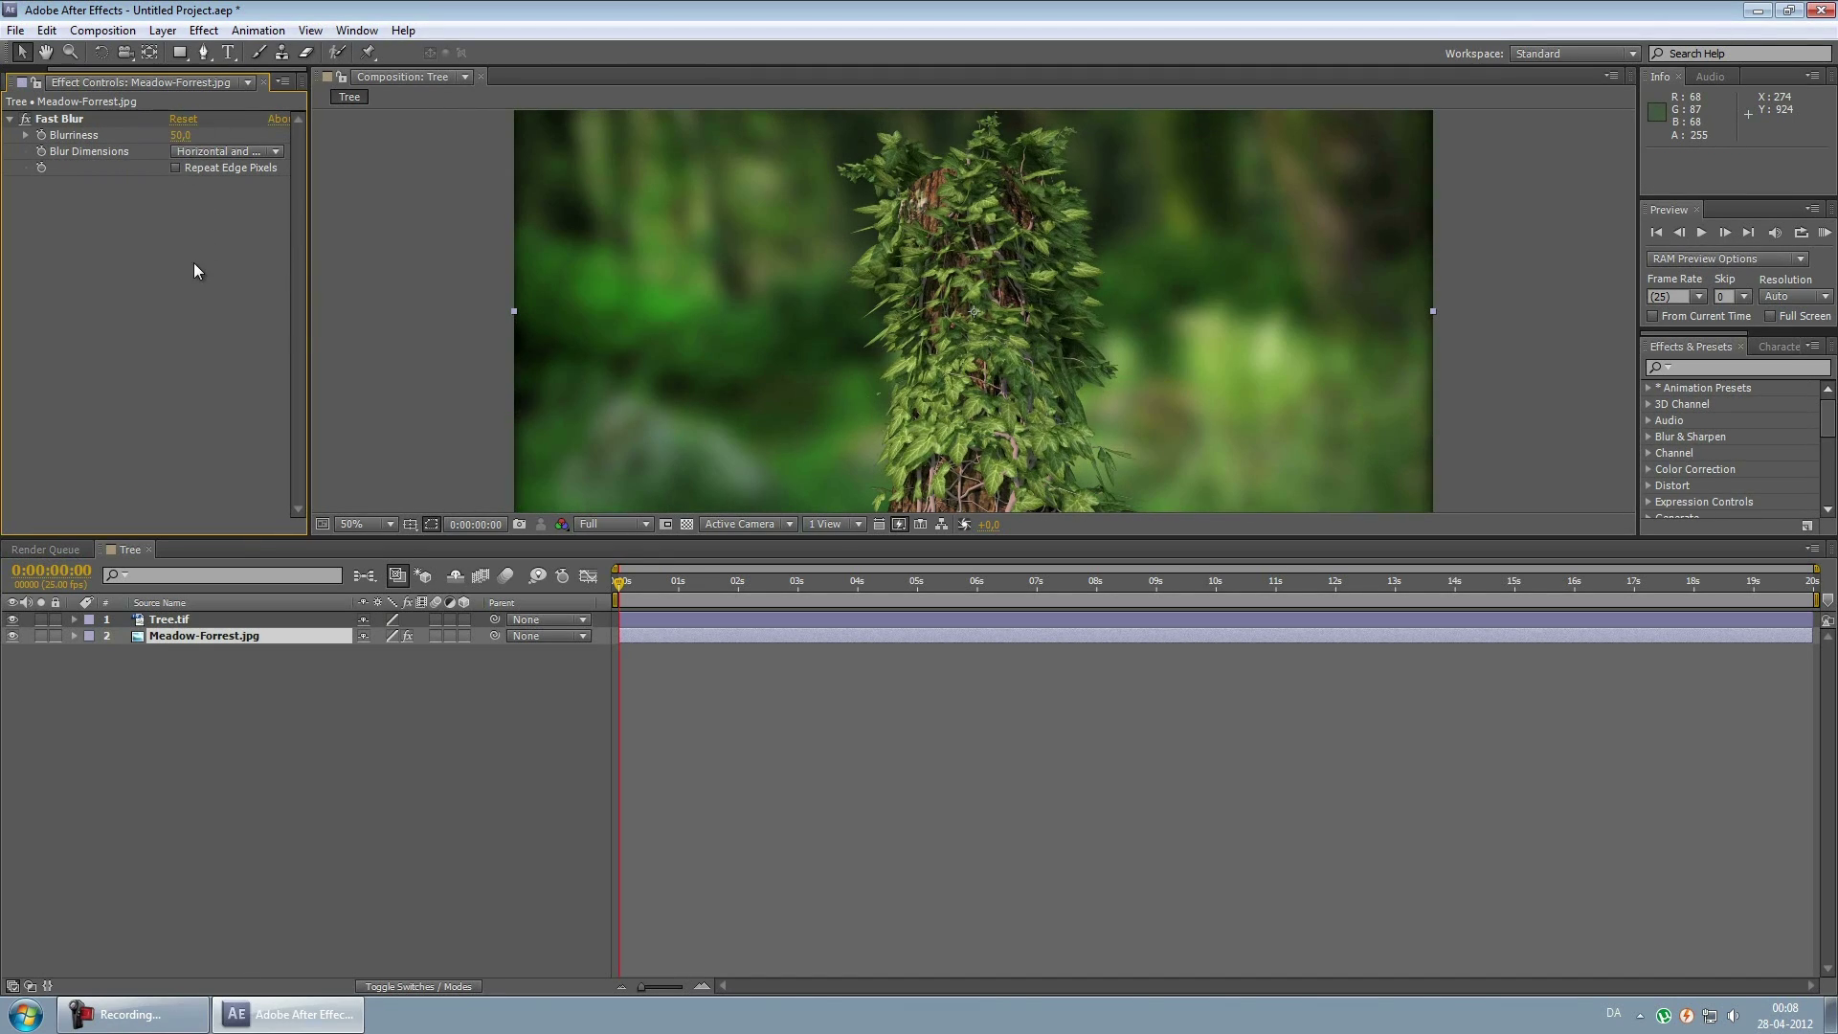
click(169, 619)
click(179, 52)
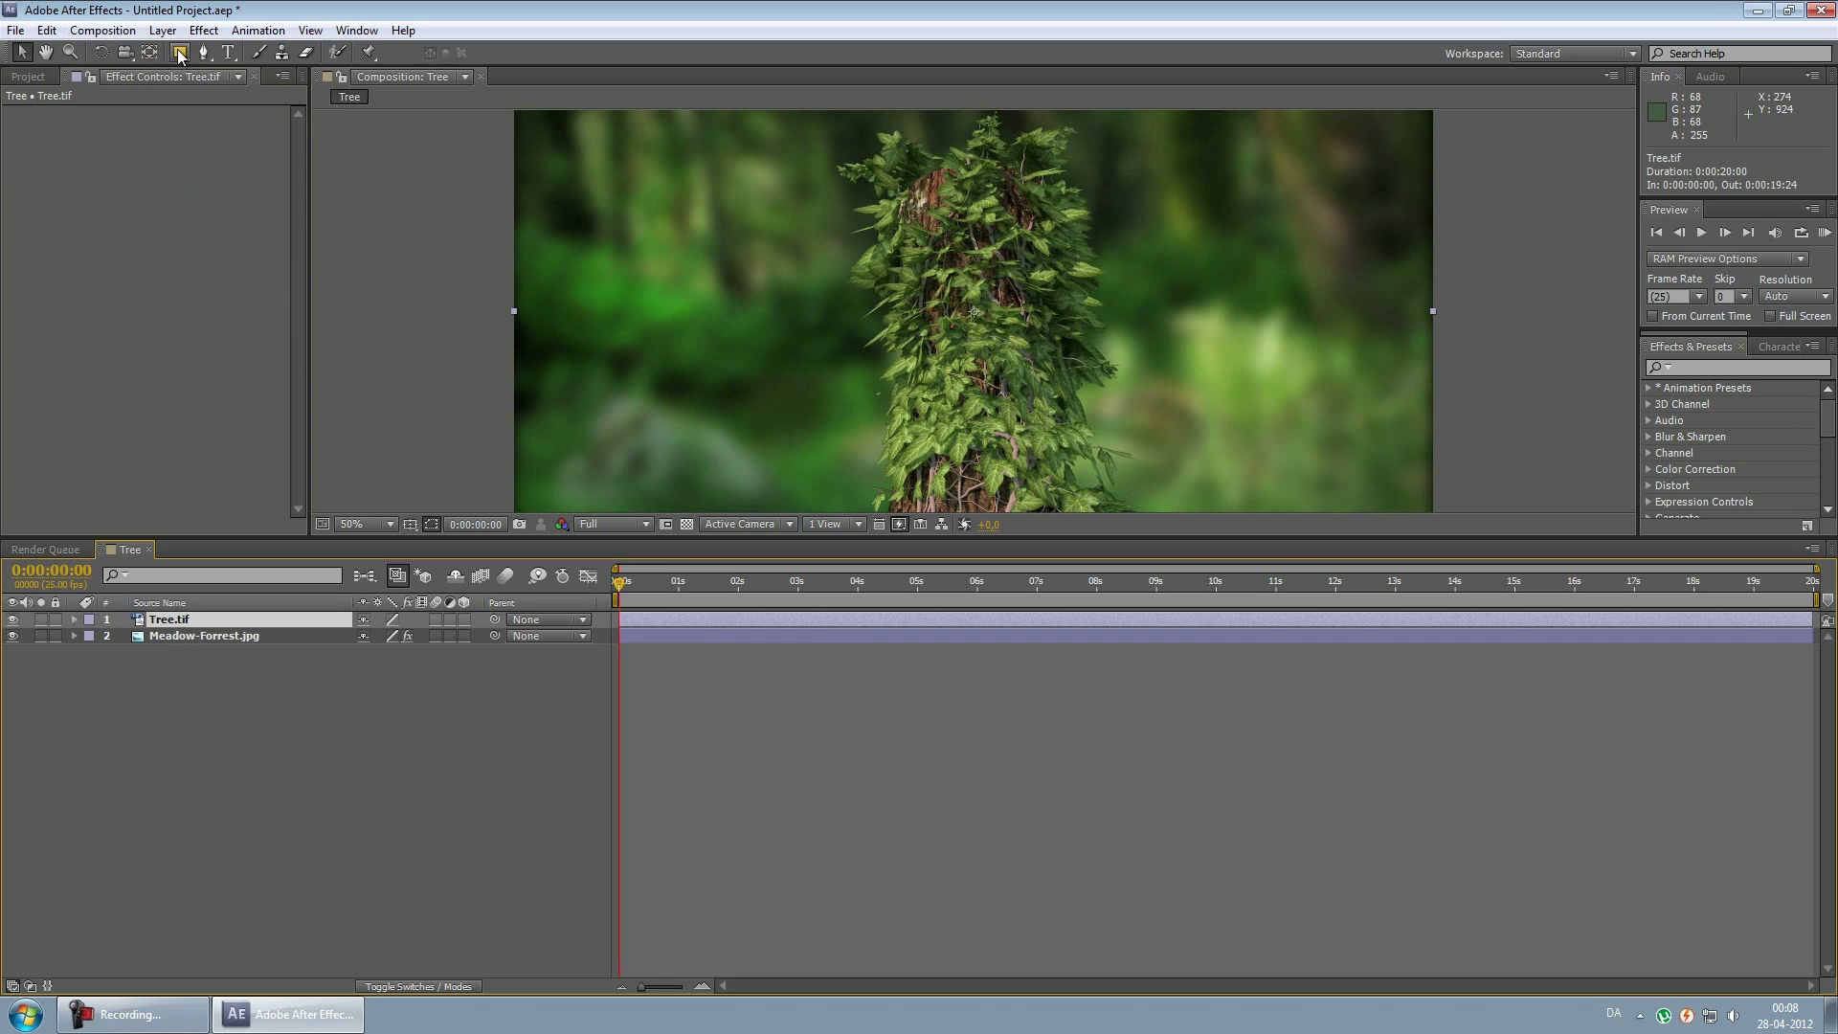
drag(471, 306, 1395, 507)
key(ctrl+z)
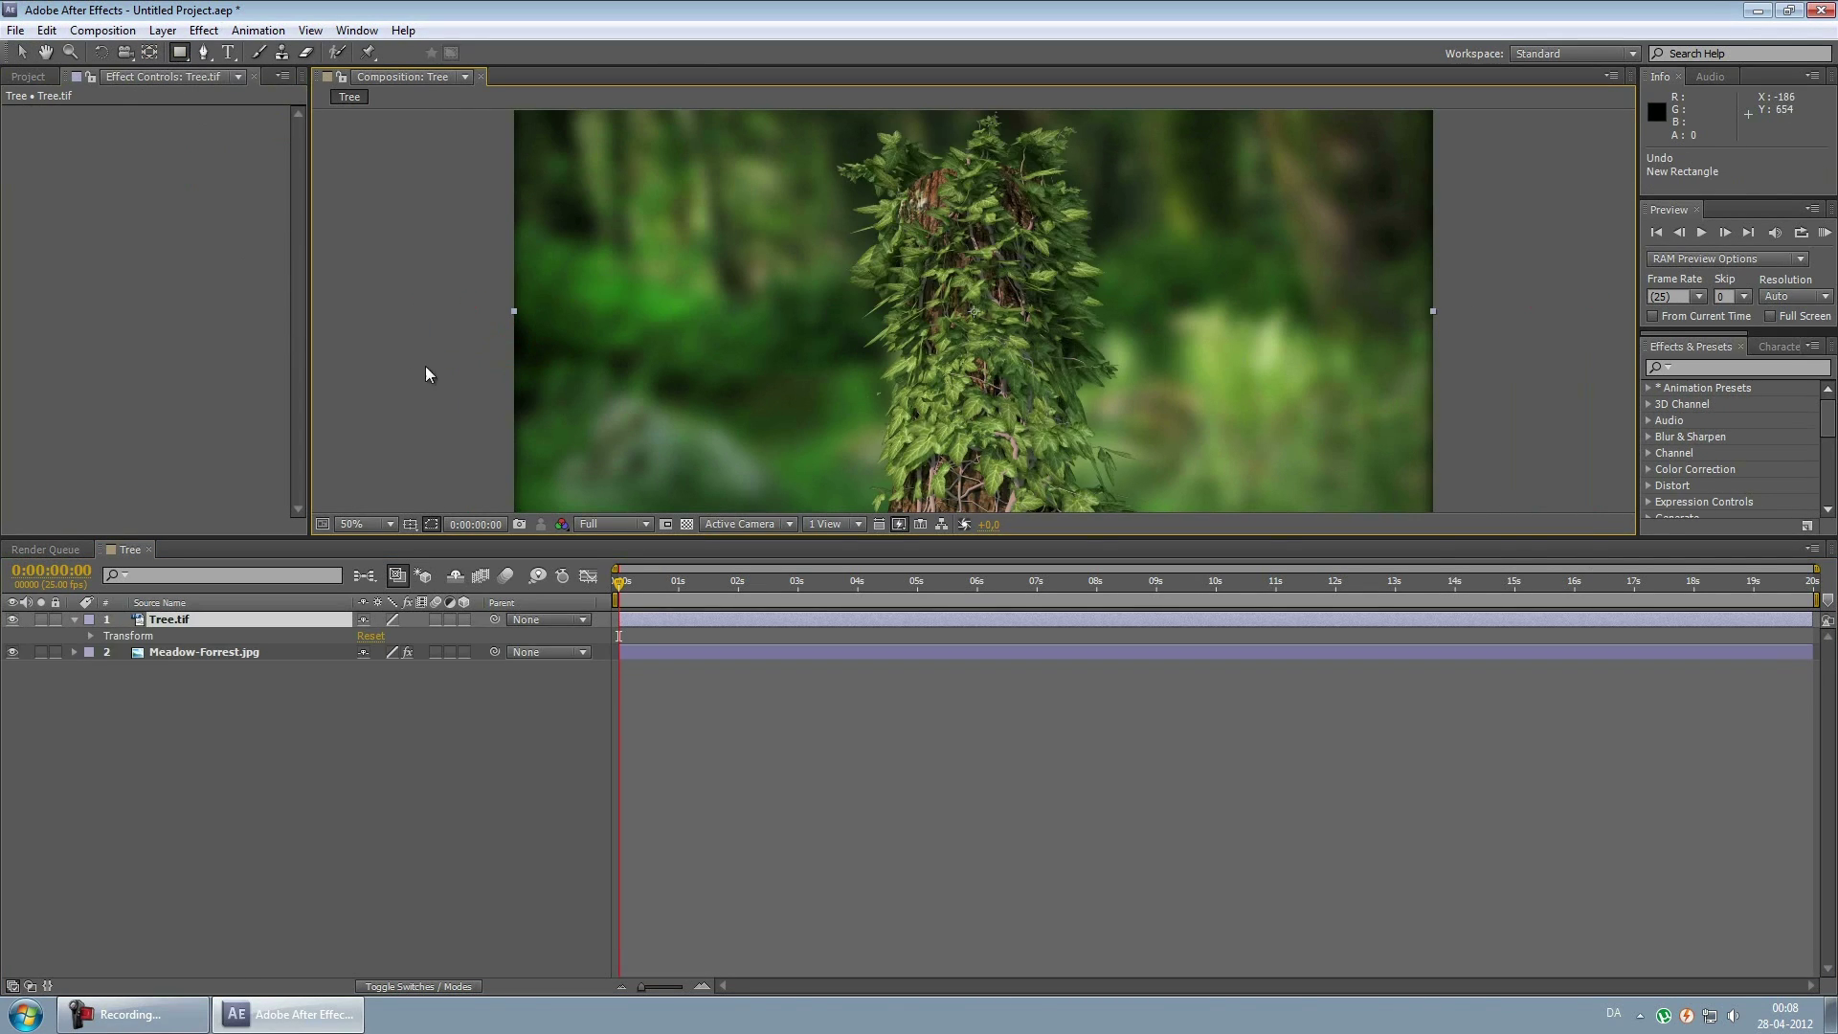
key(comma)
drag(666, 359, 1358, 473)
right_click(153, 651)
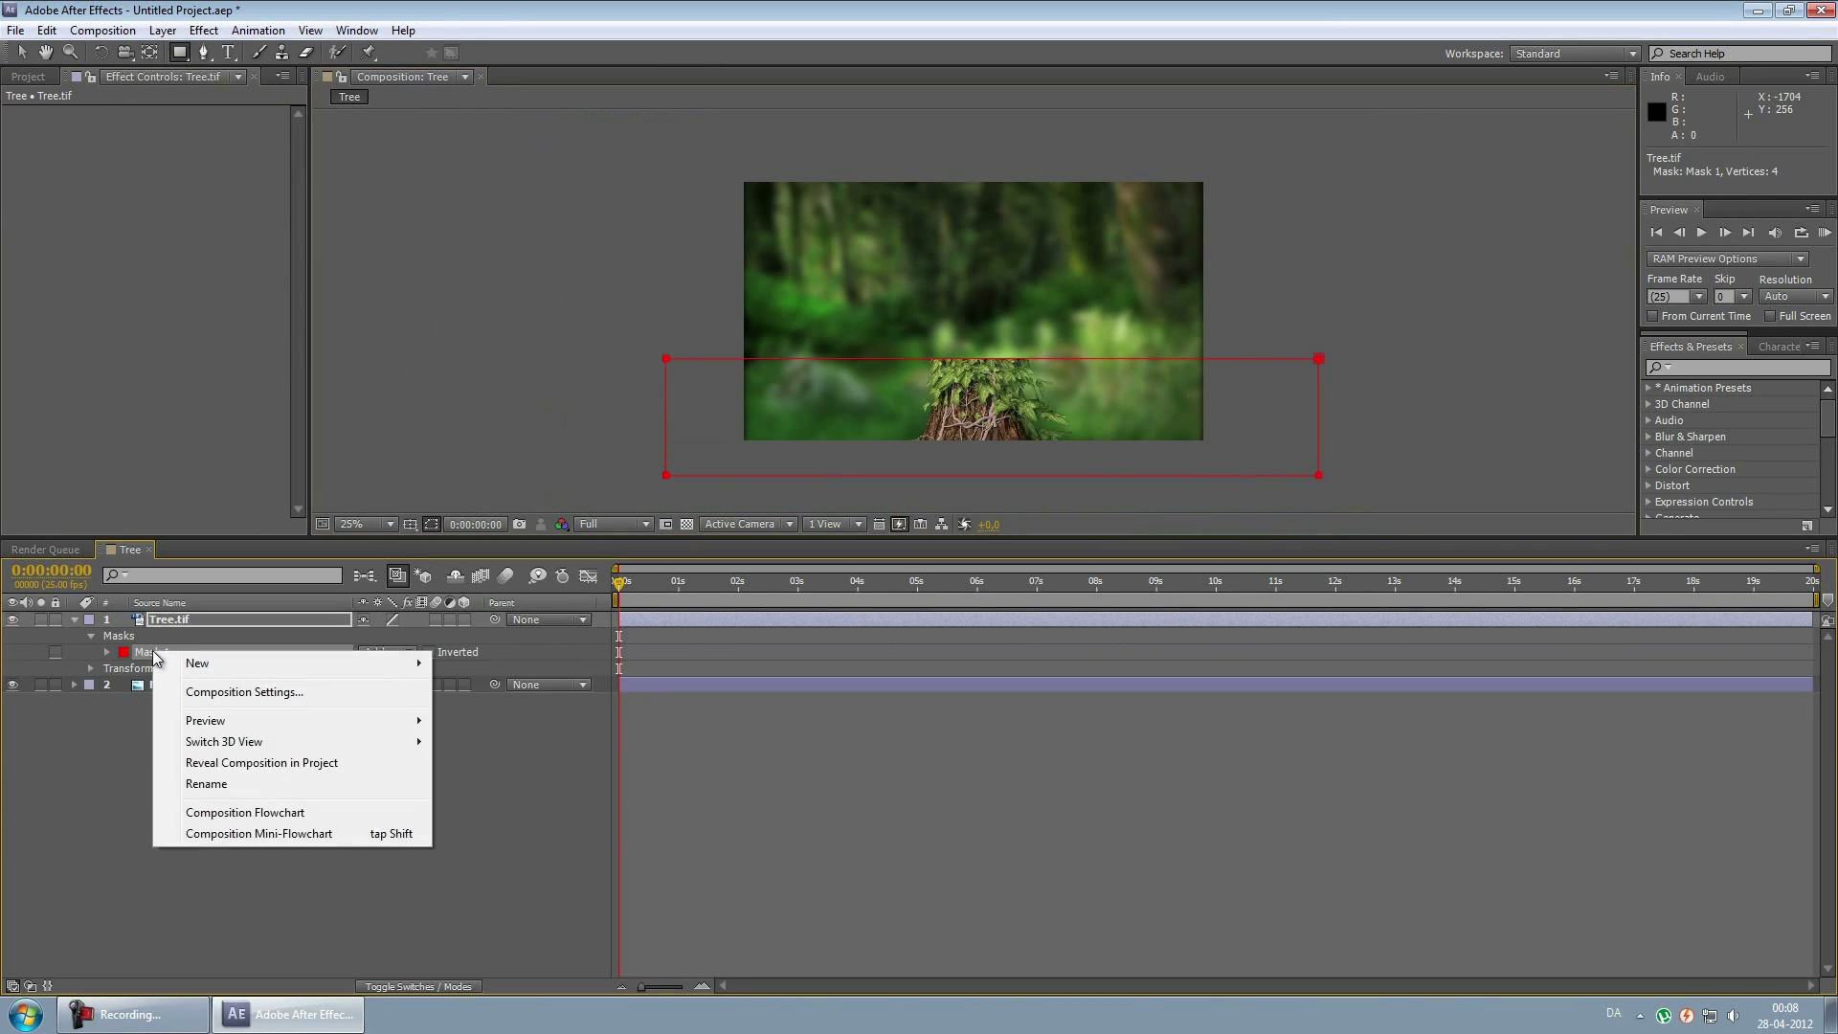
click(204, 29)
click(536, 378)
drag(177, 130, 199, 133)
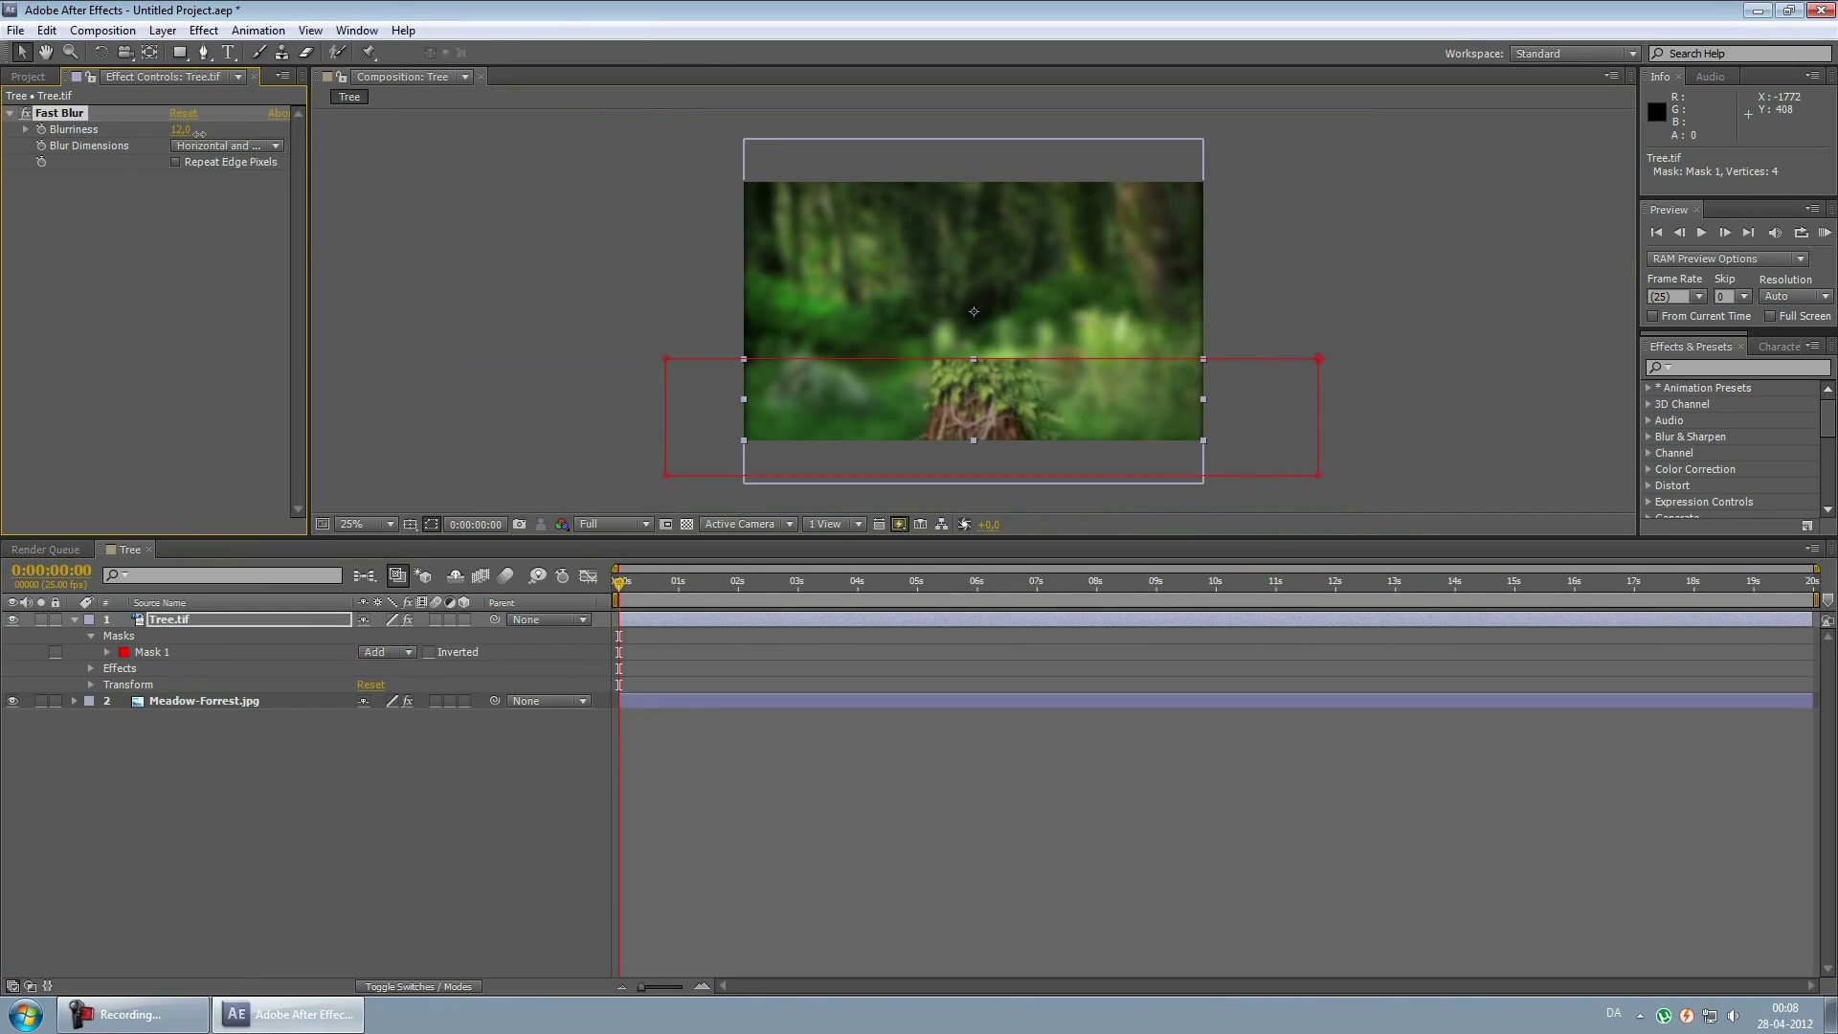
click(91, 668)
click(107, 684)
click(109, 653)
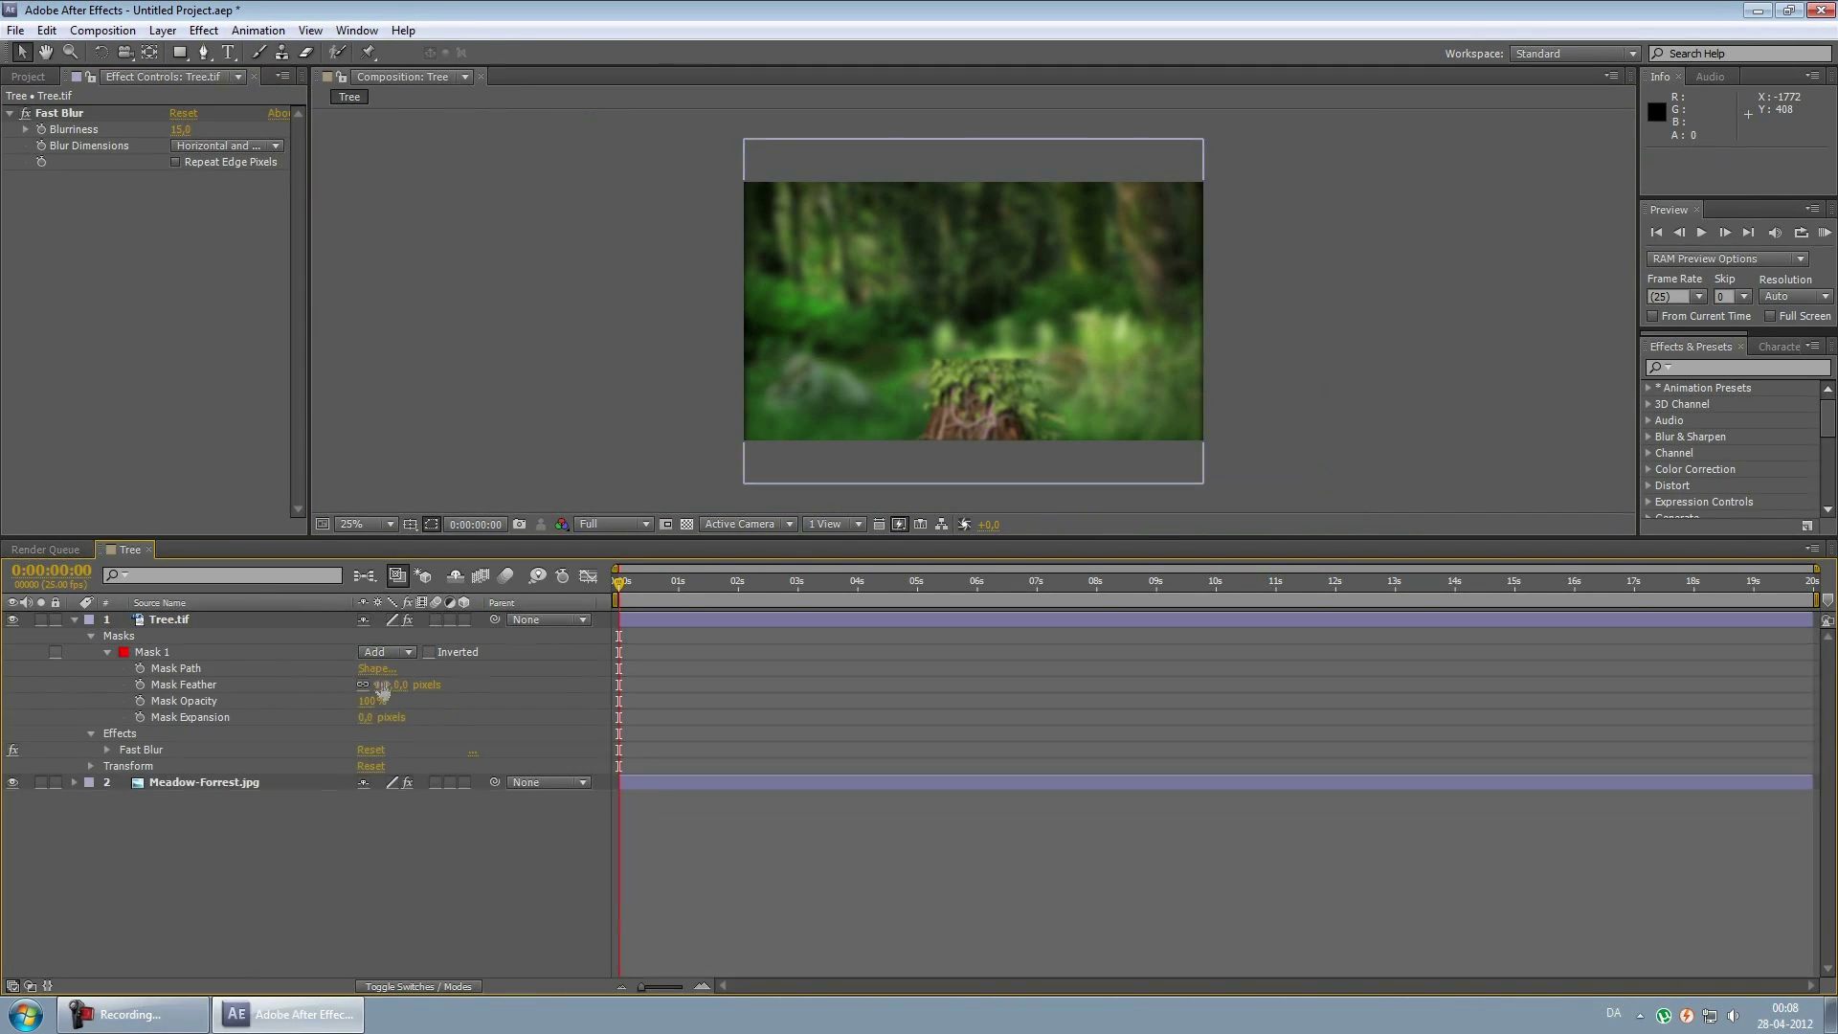
click(246, 686)
click(75, 620)
click(227, 713)
click(235, 619)
key(ctrl+z)
key(ctrl+z)
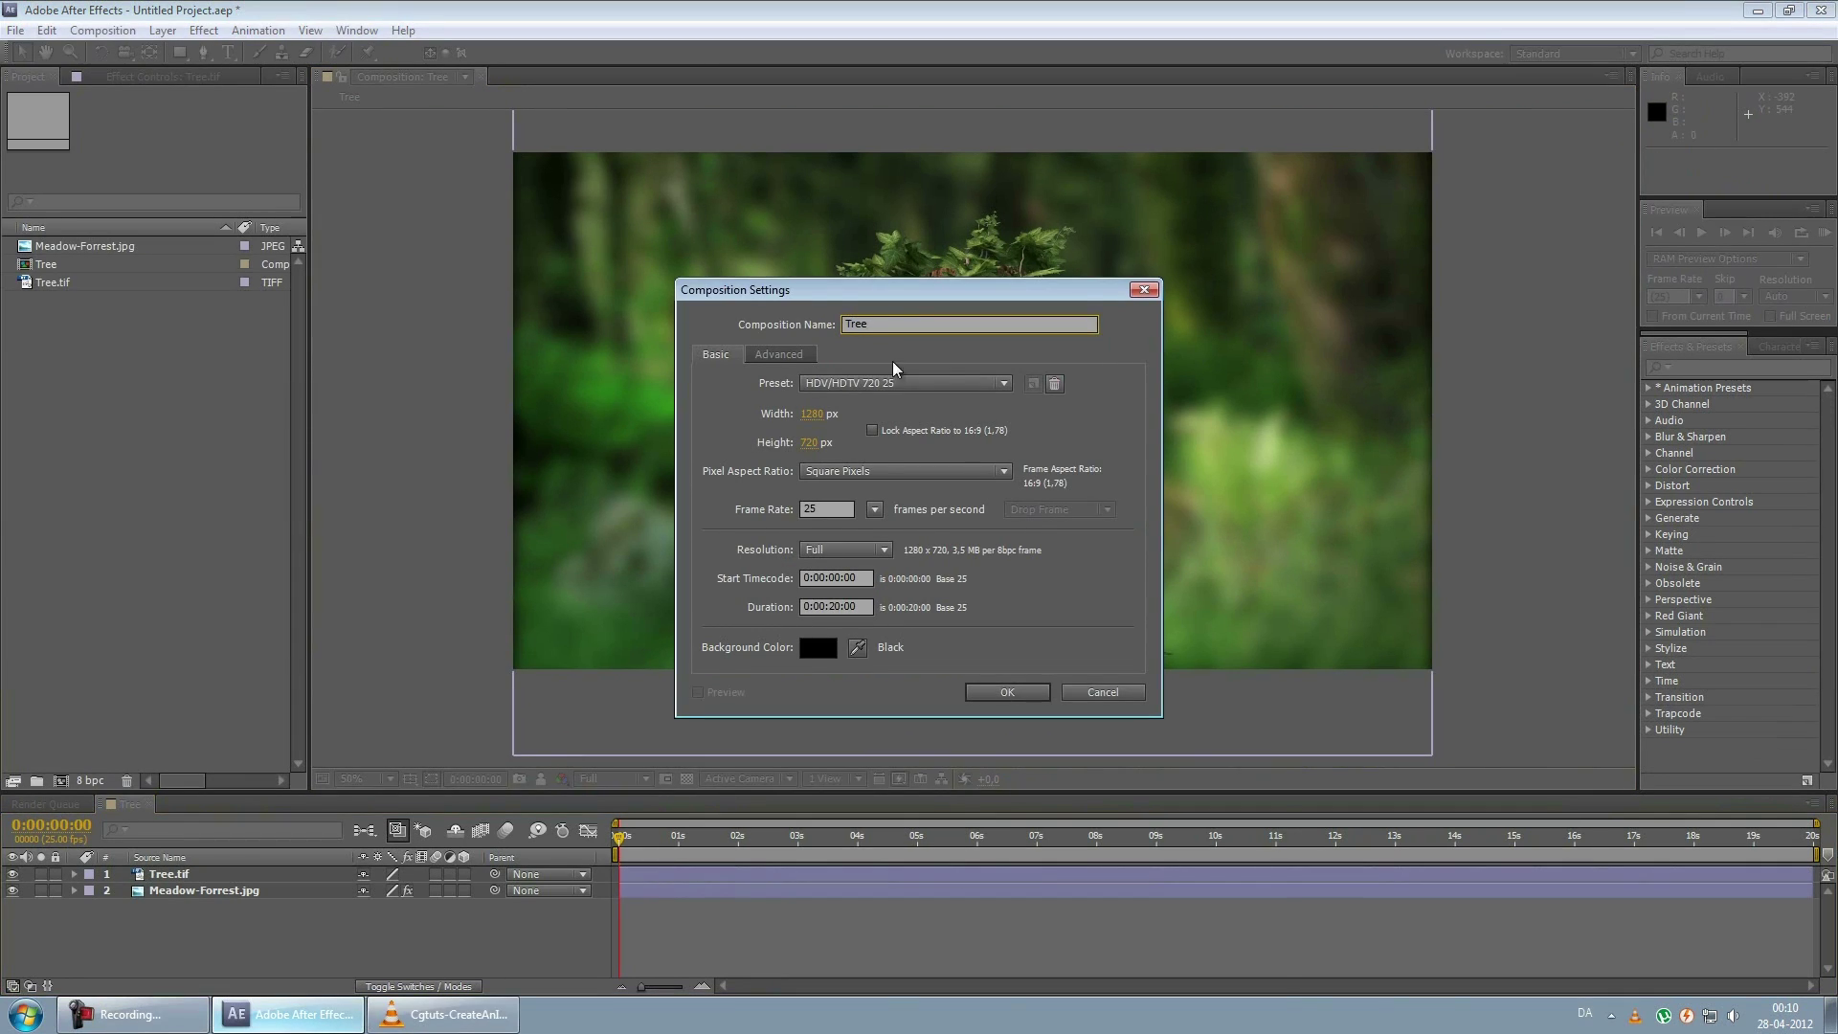
Resize the Tree composition to a tall 900 x 1080 frame
click(855, 385)
click(694, 533)
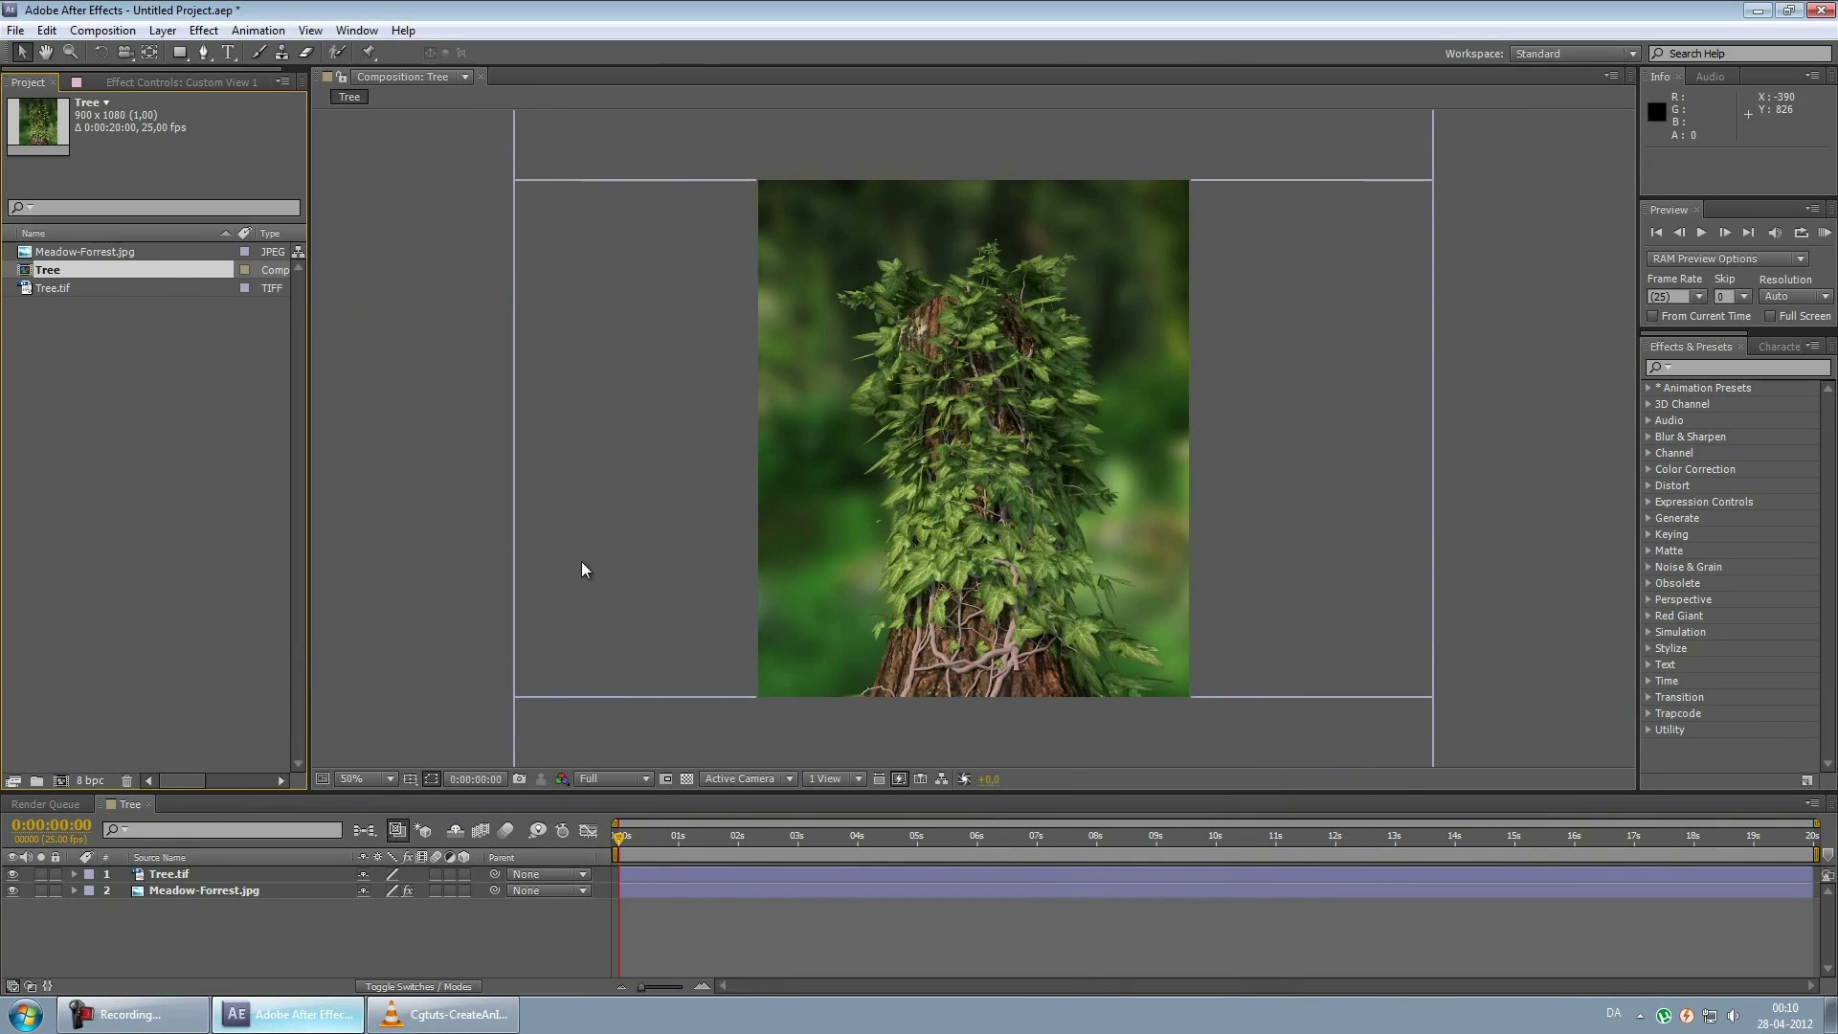
click(168, 874)
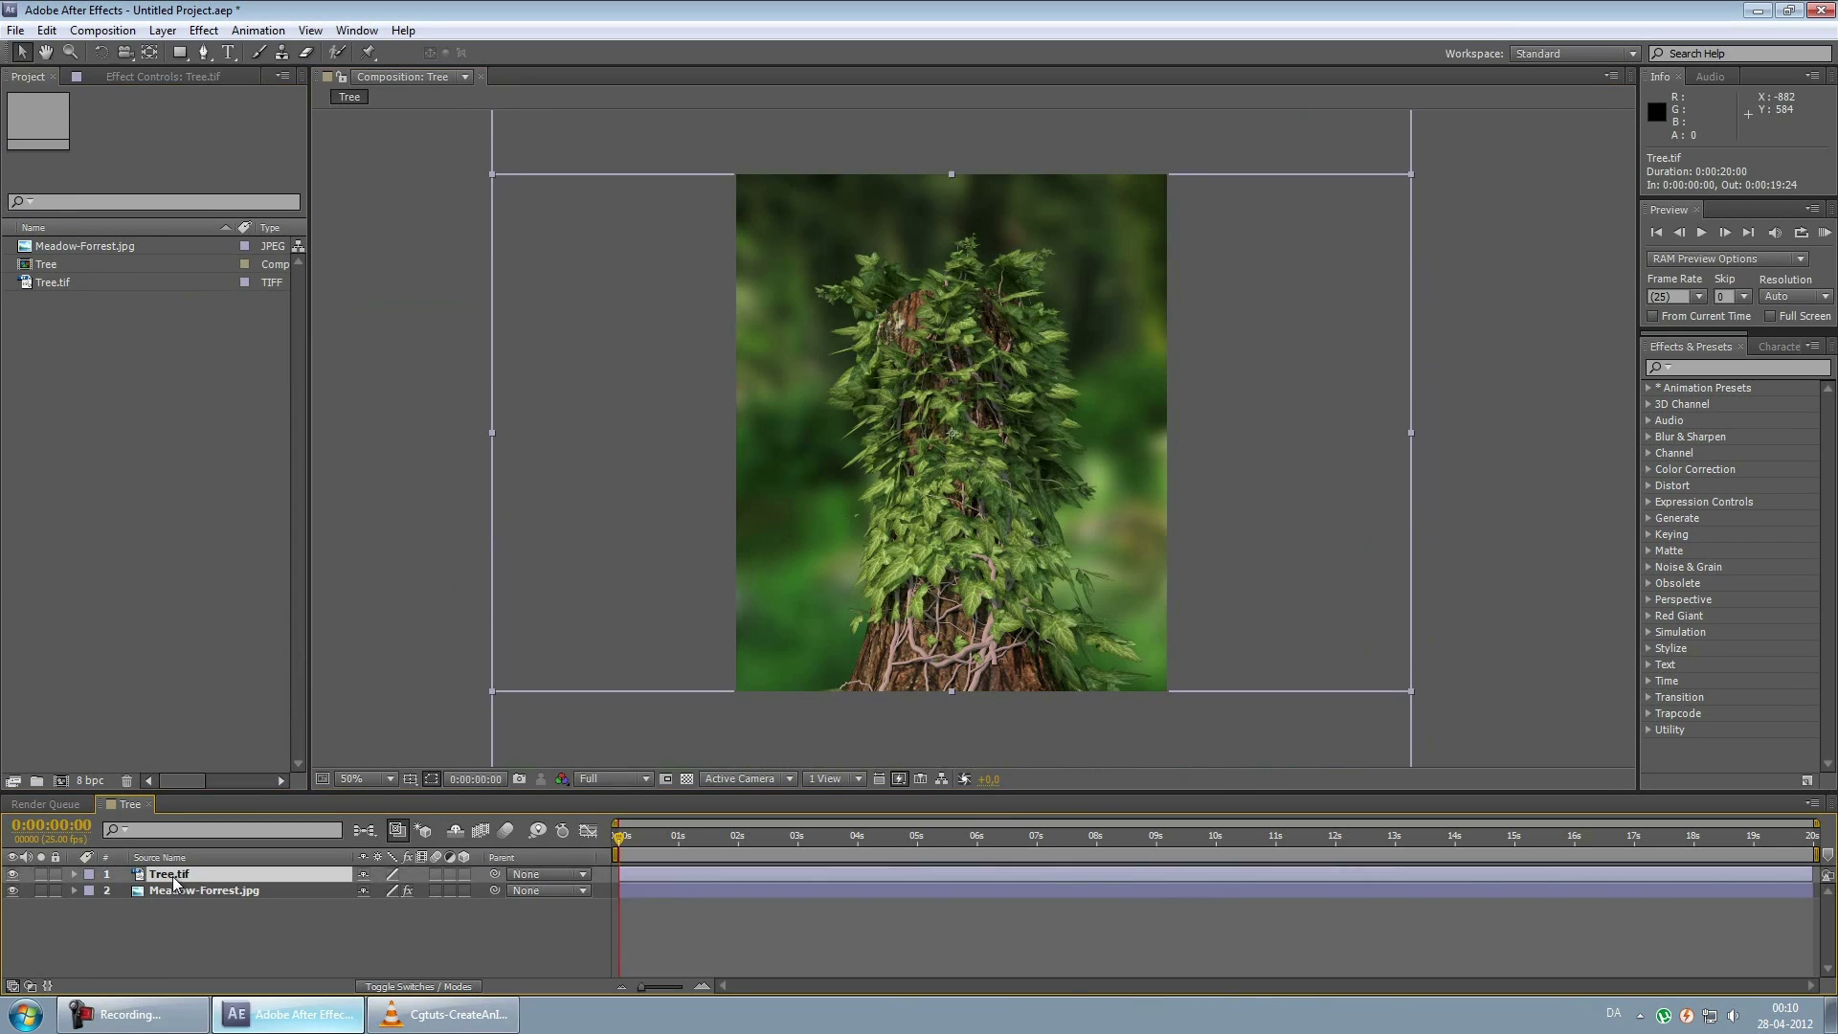
Add Curves and Levels to Tree.tif, adjusting Levels on the green channel
right_click(172, 874)
mouse_move(493, 607)
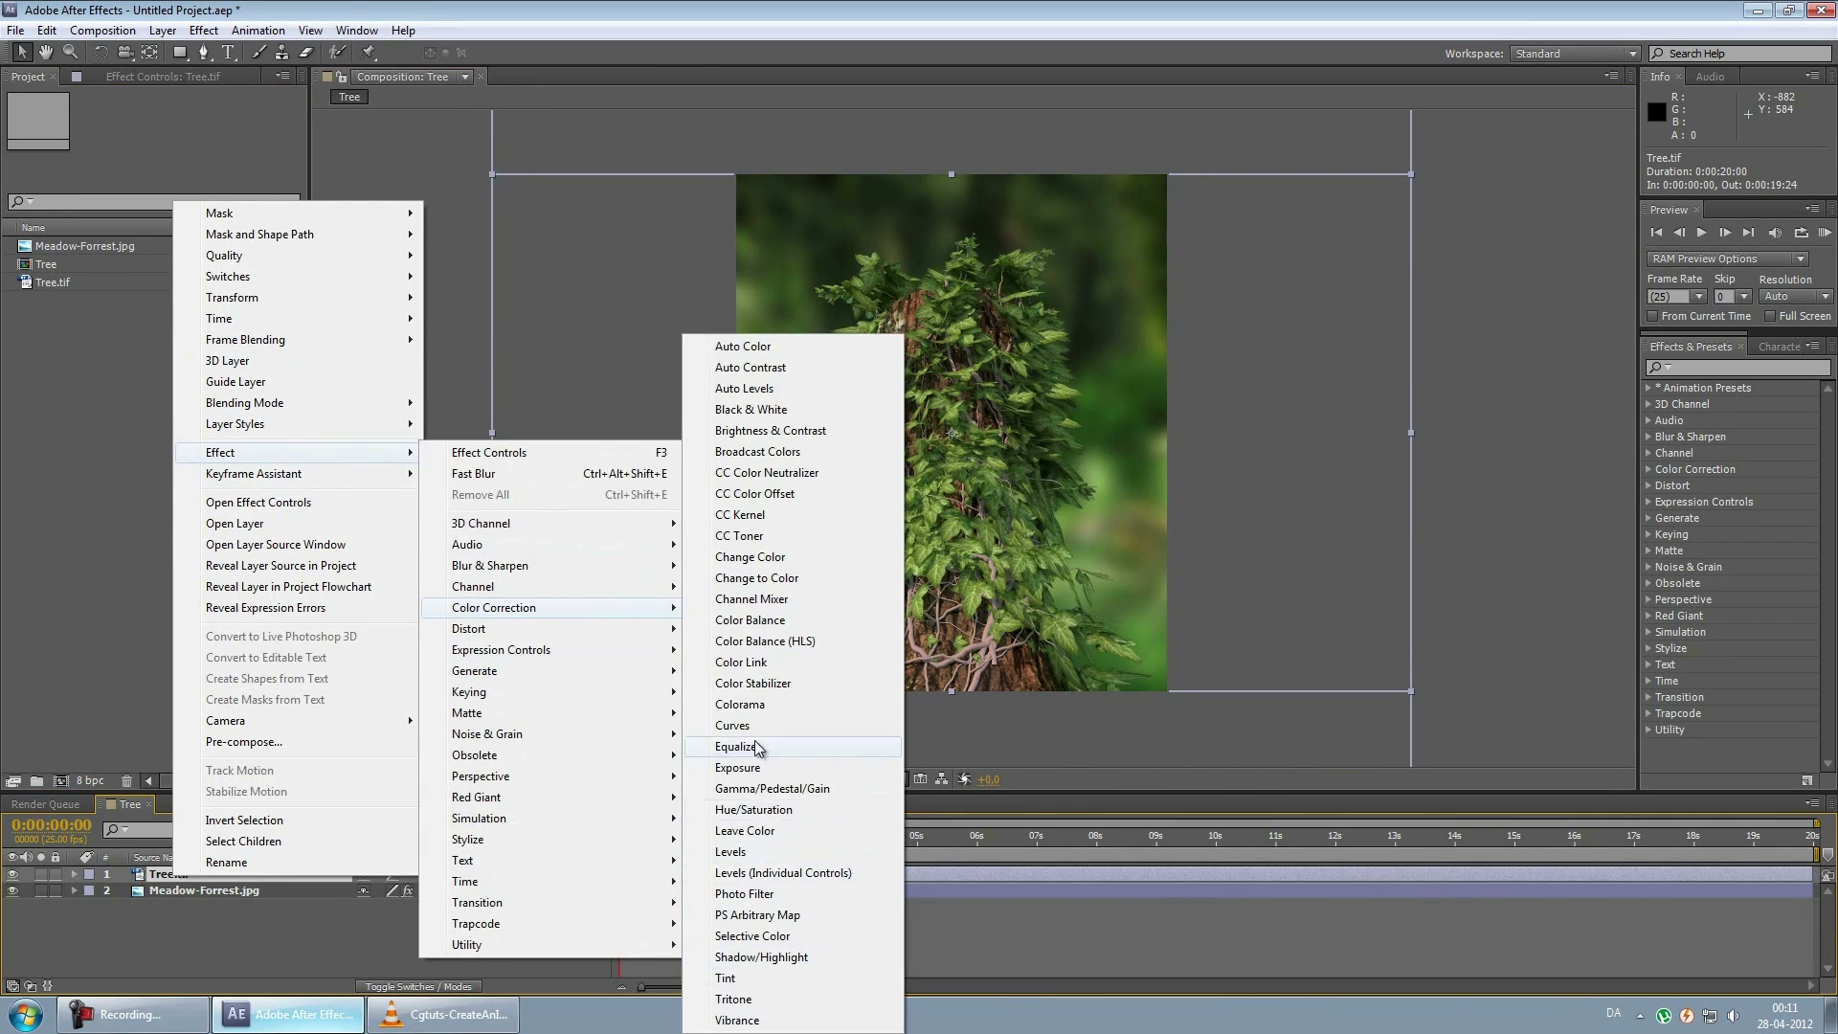
click(771, 775)
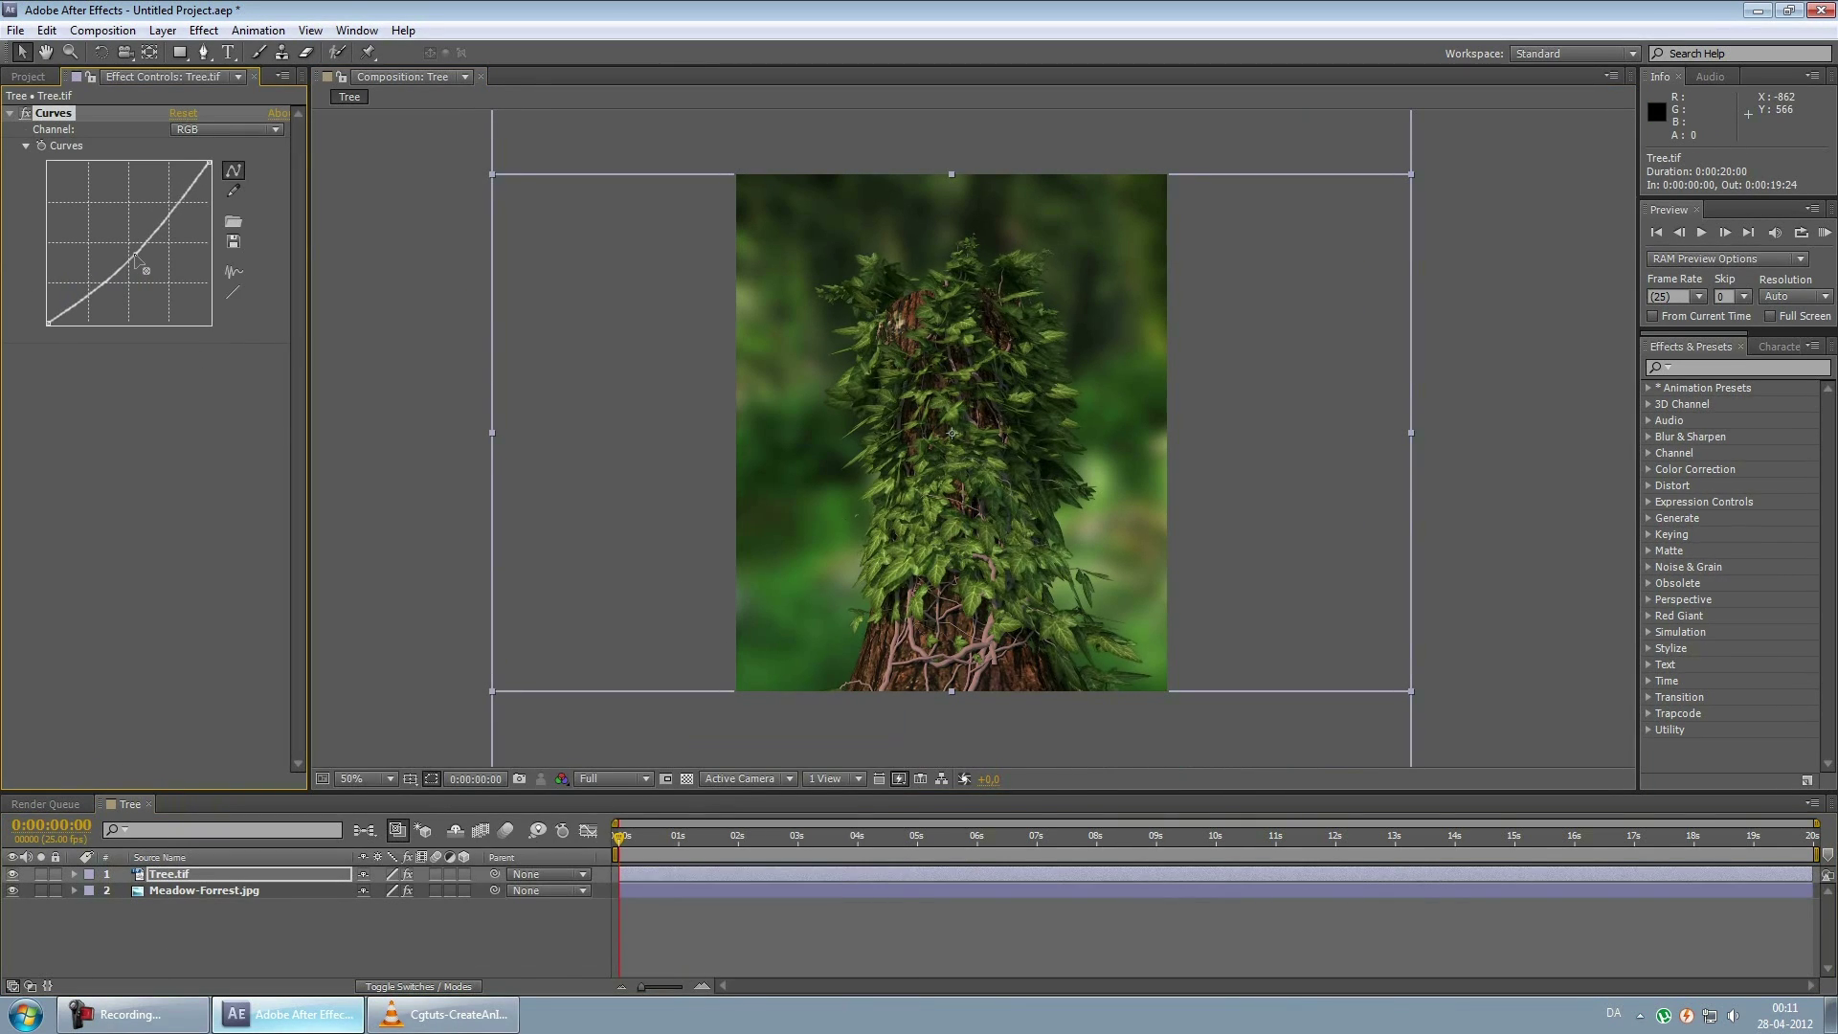
right_click(177, 873)
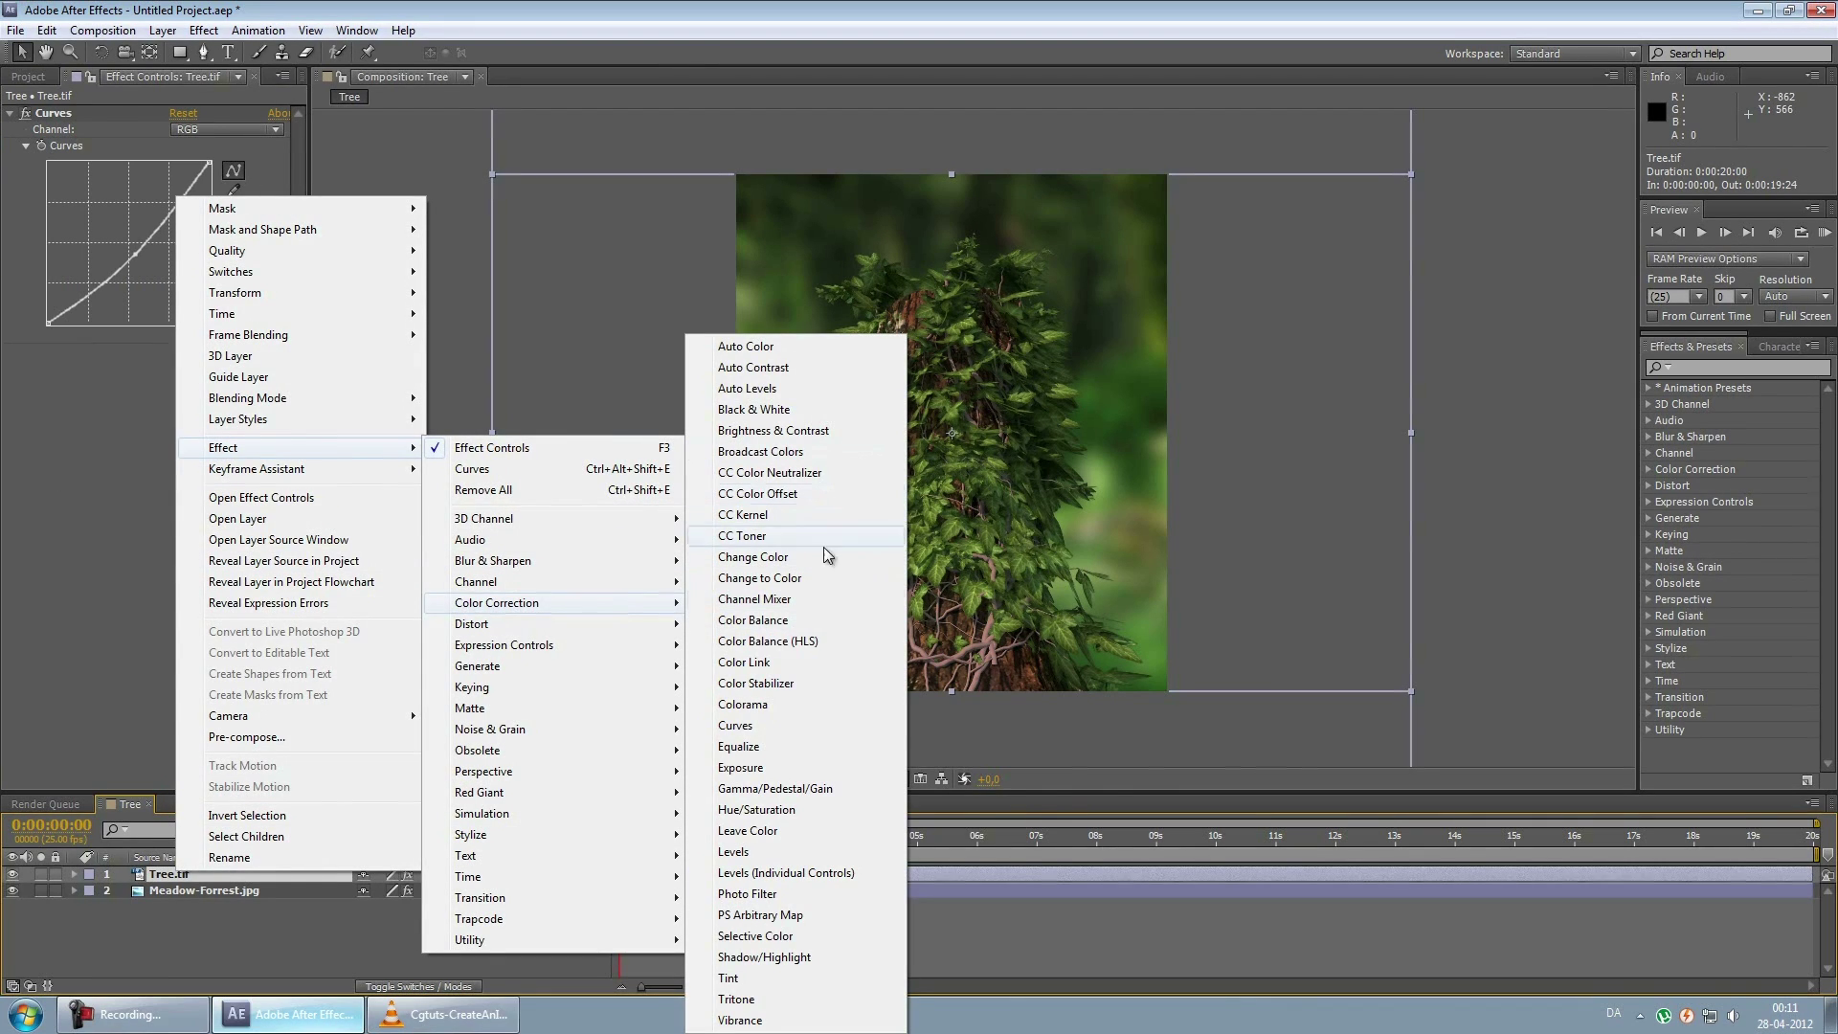
click(756, 851)
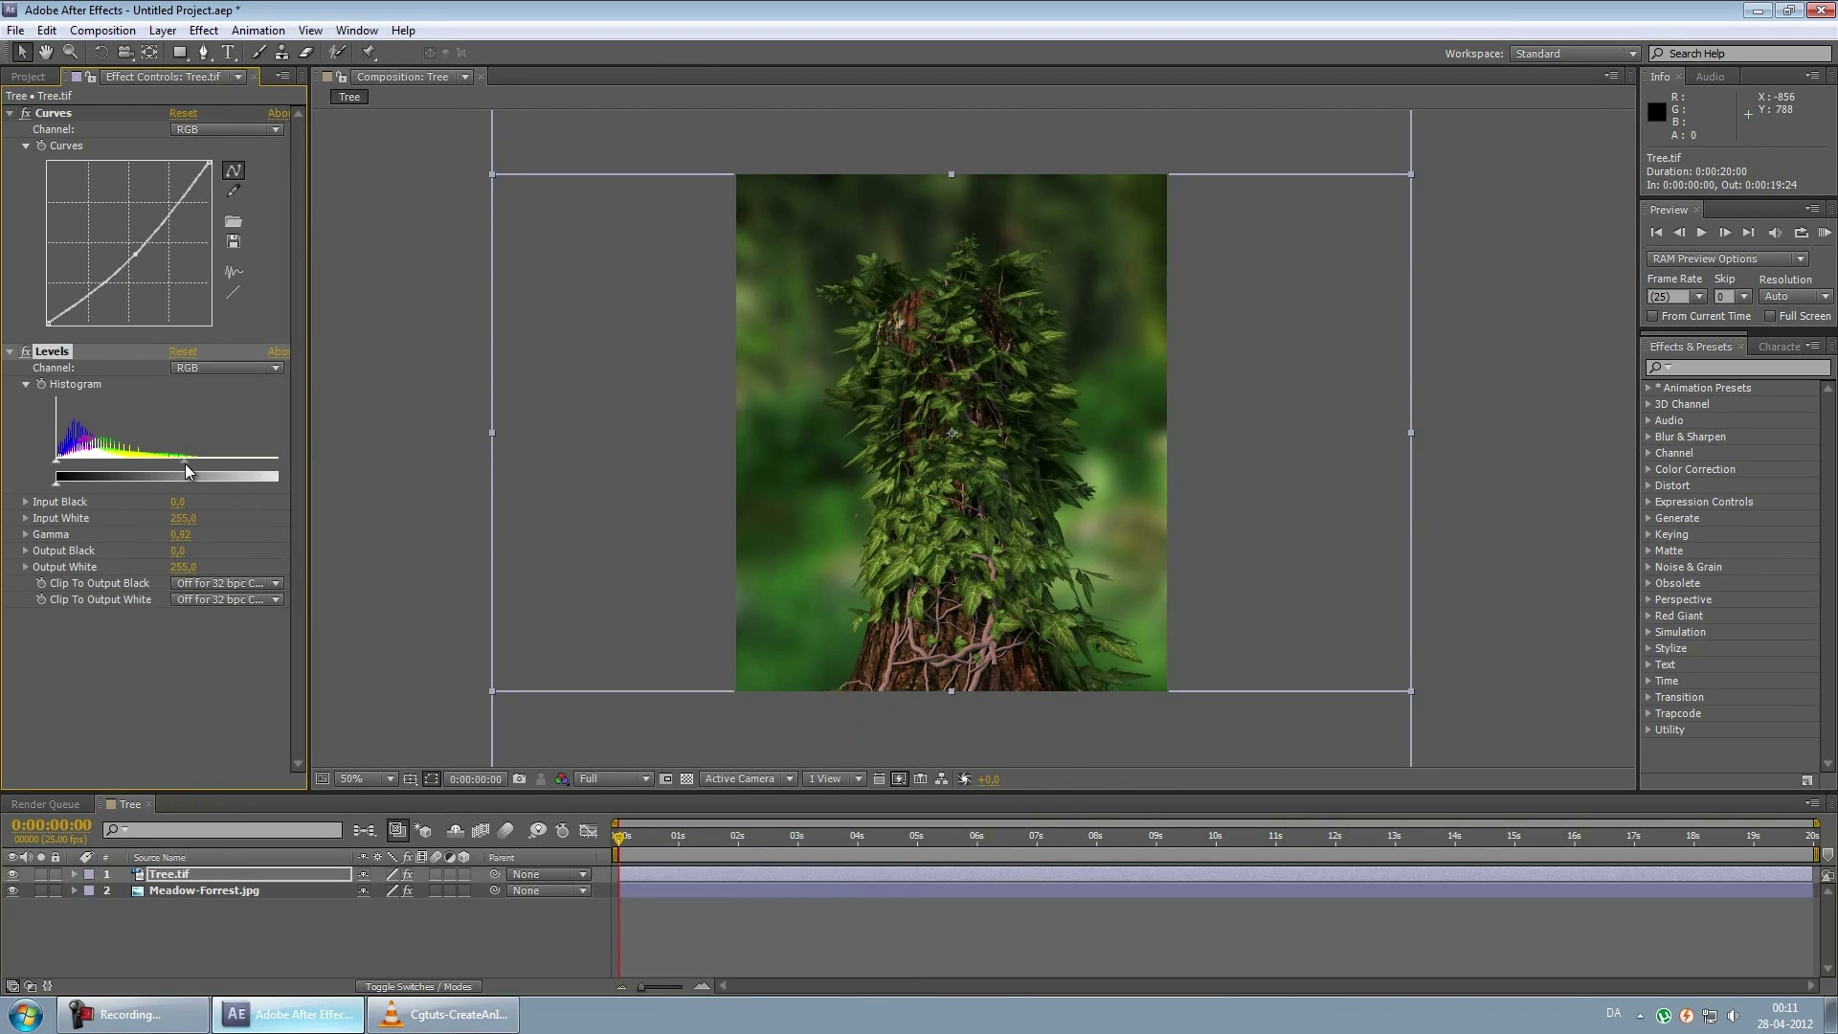
click(201, 368)
click(196, 402)
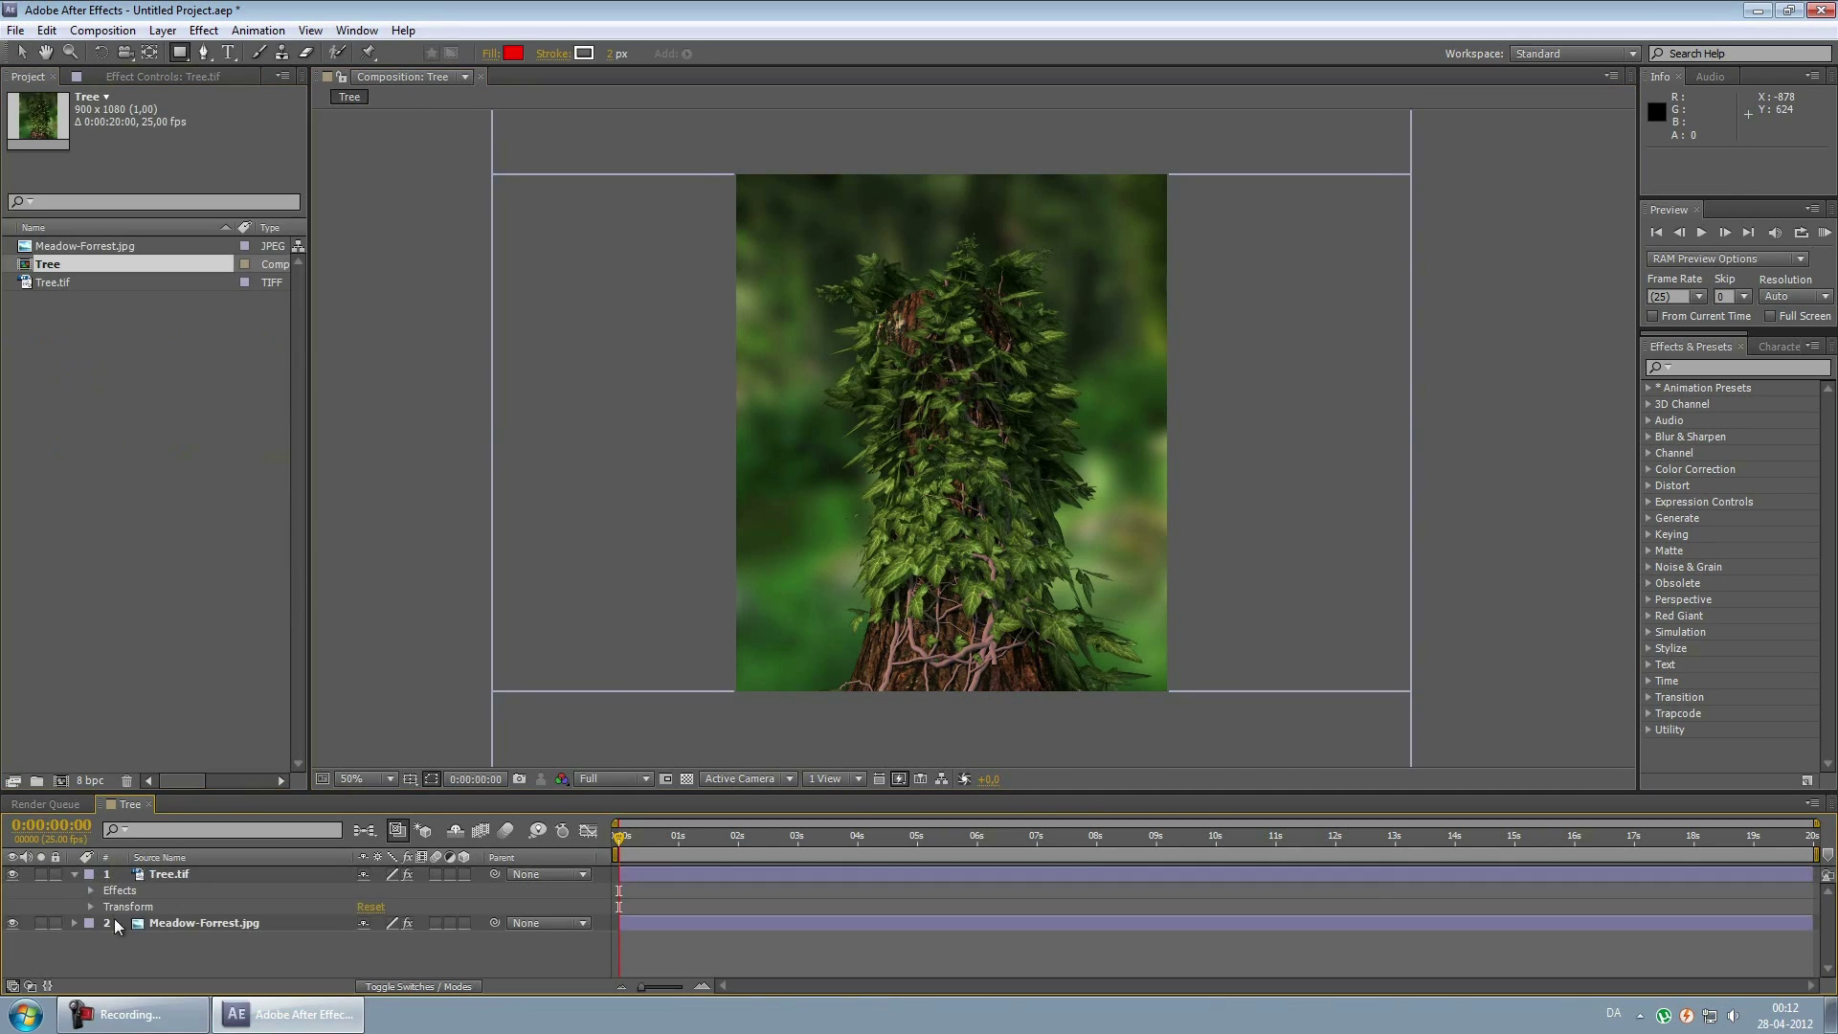
right_click(153, 900)
click(498, 866)
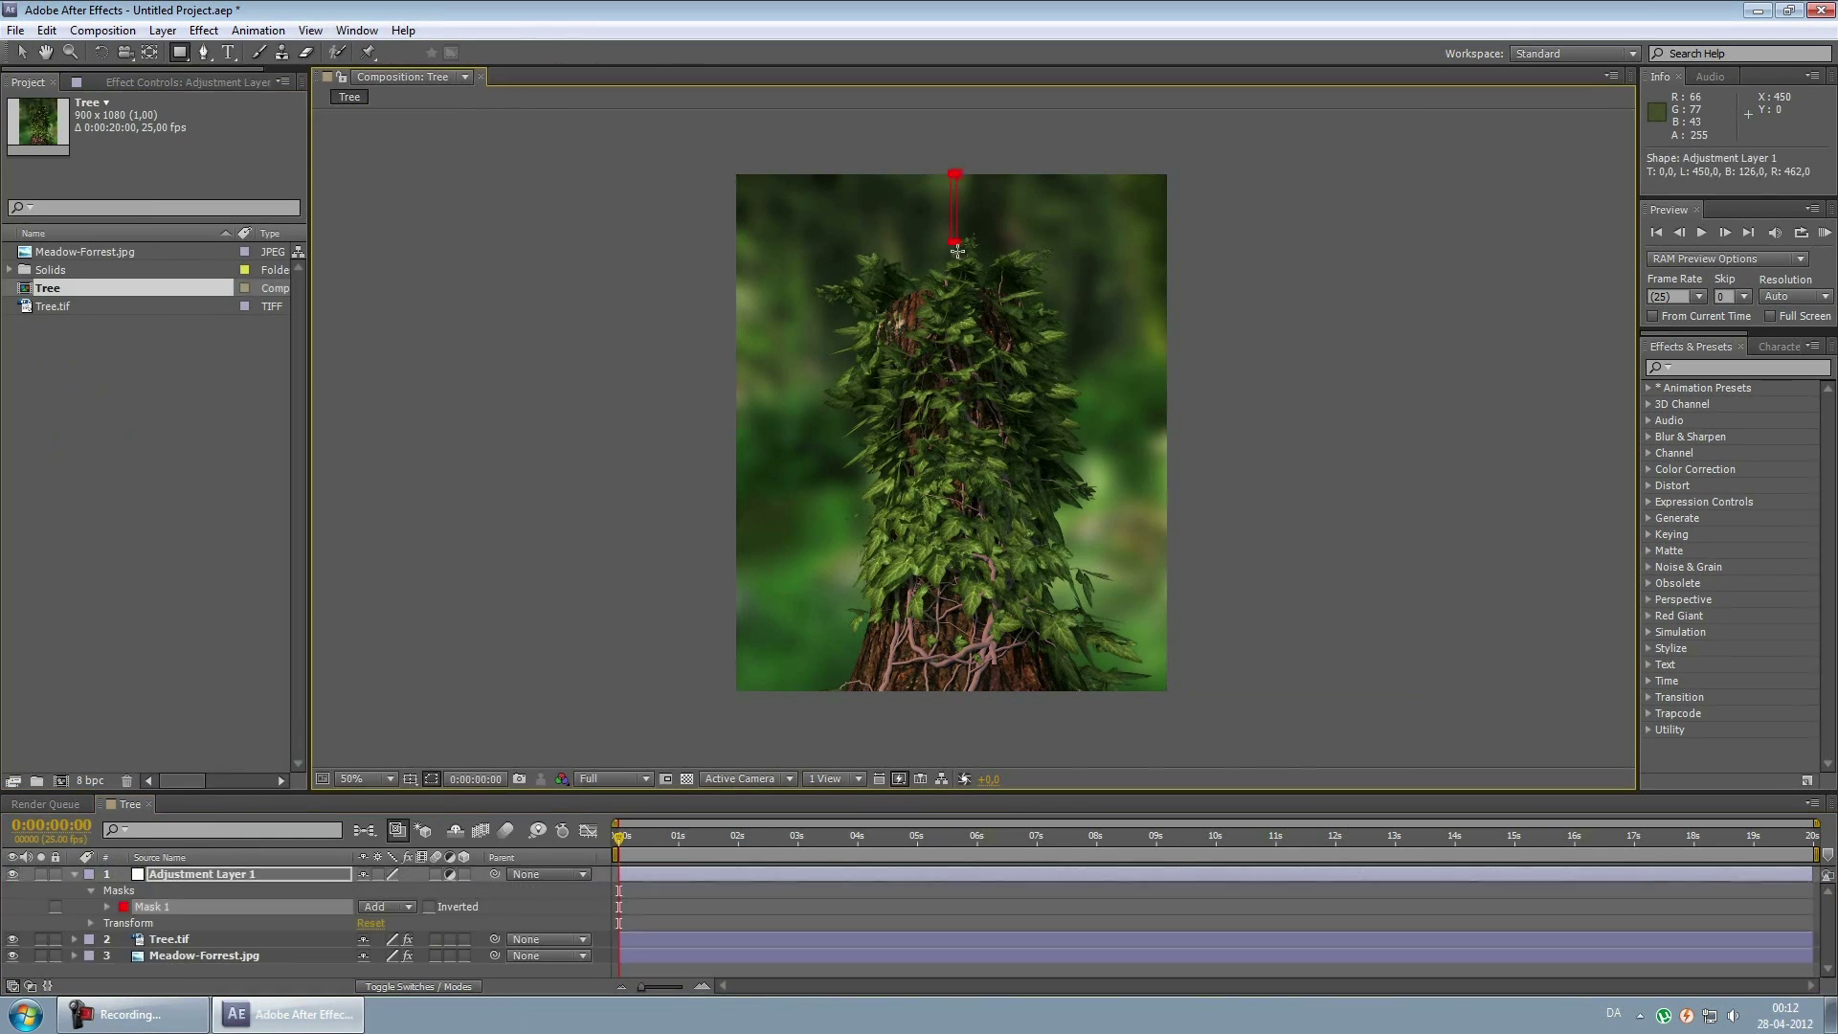
double_click(191, 875)
key(Delete)
right_click(156, 909)
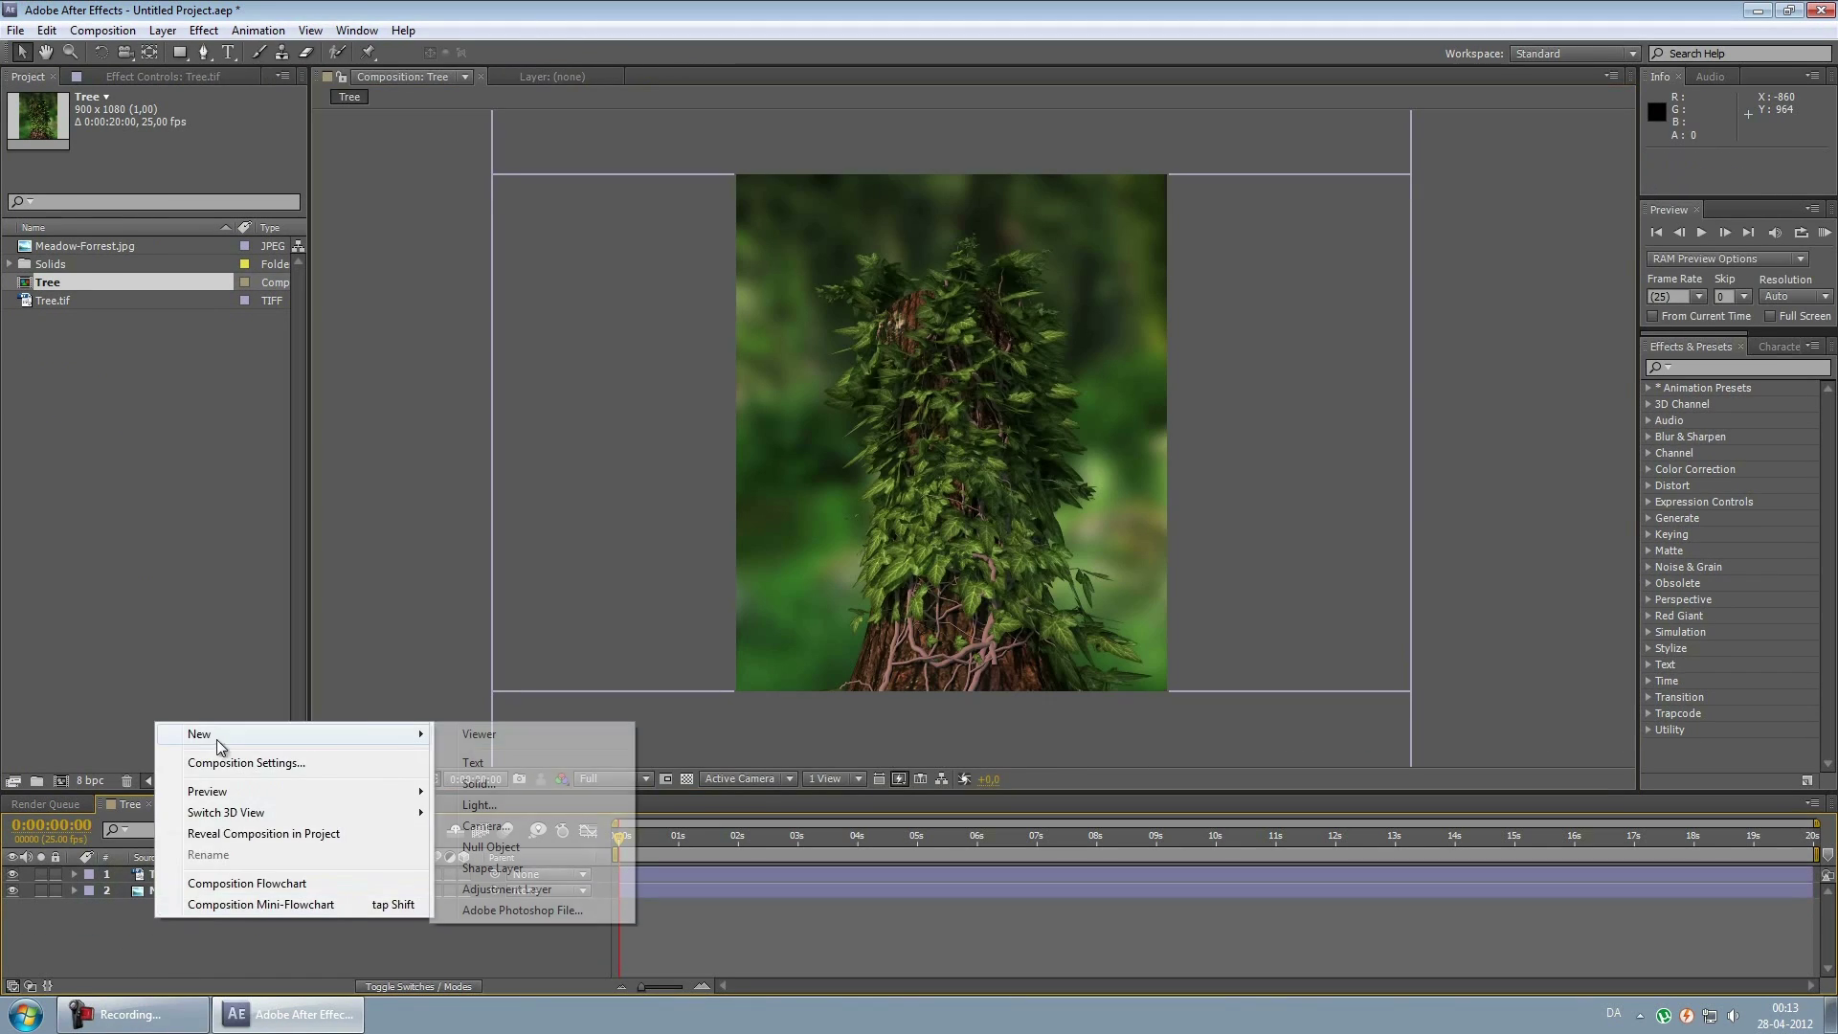
click(469, 867)
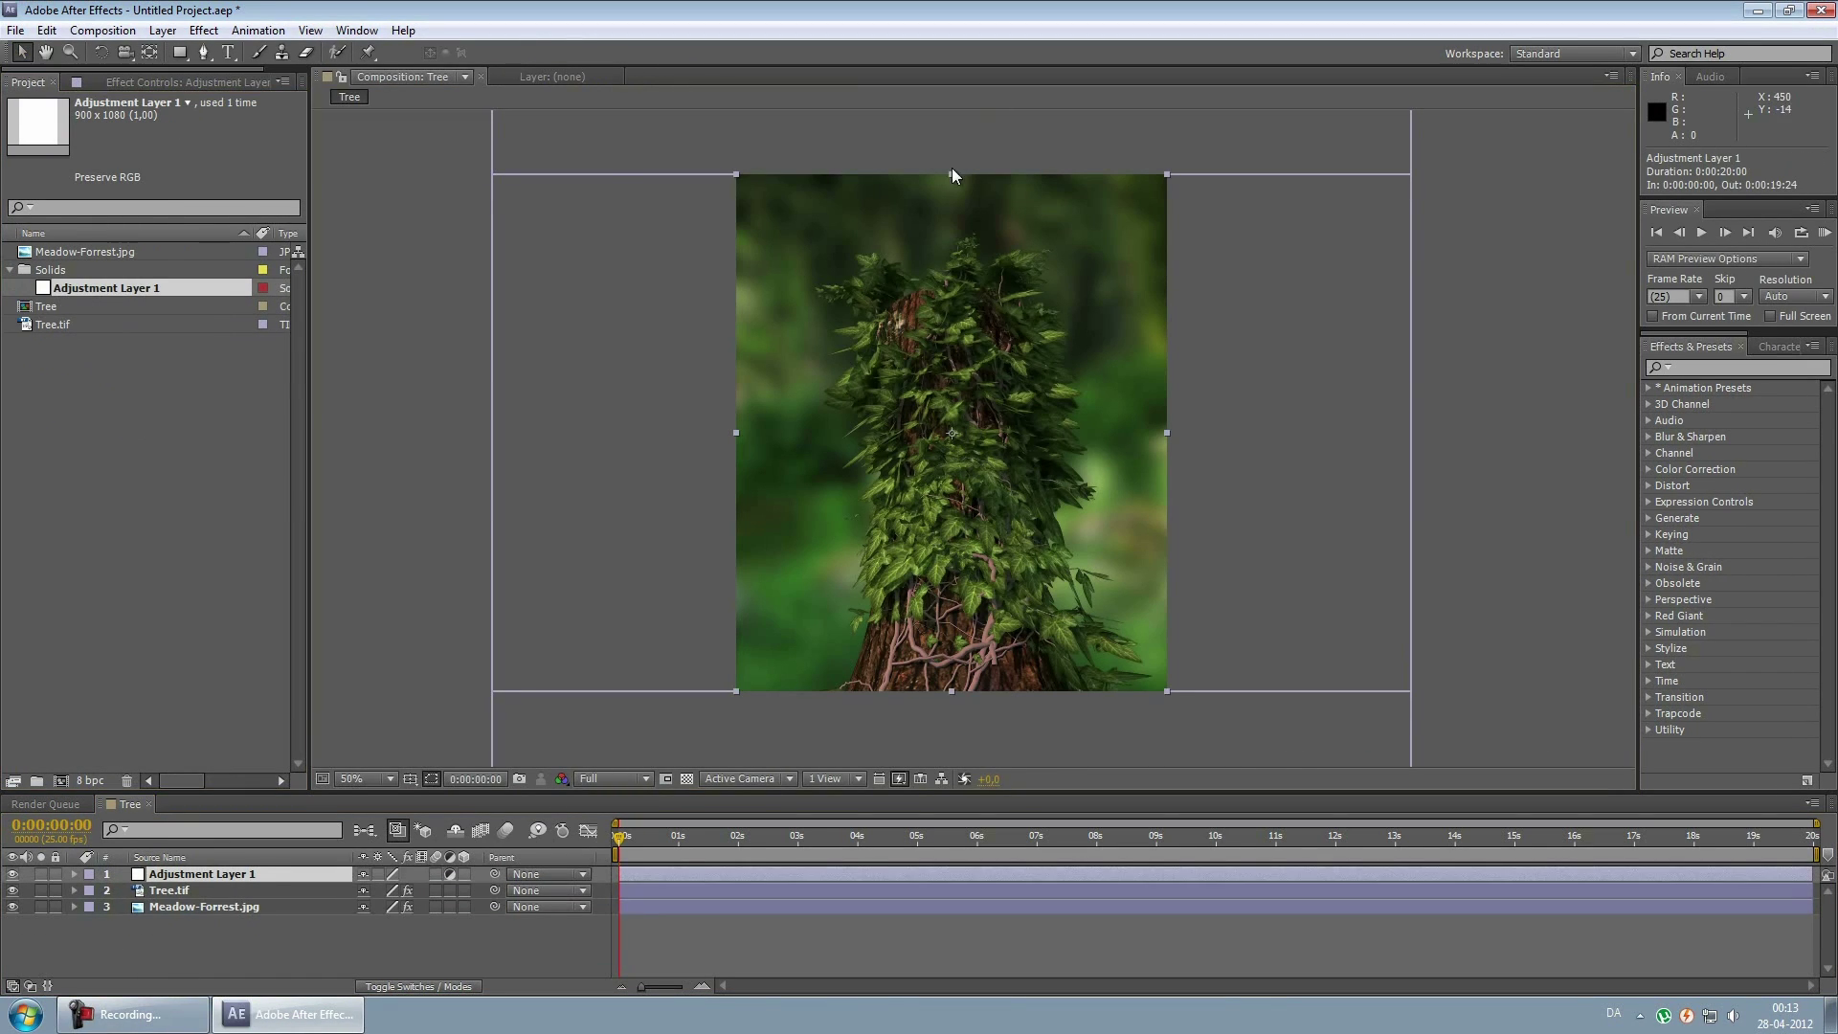
drag(951, 174, 954, 315)
drag(952, 440, 975, 639)
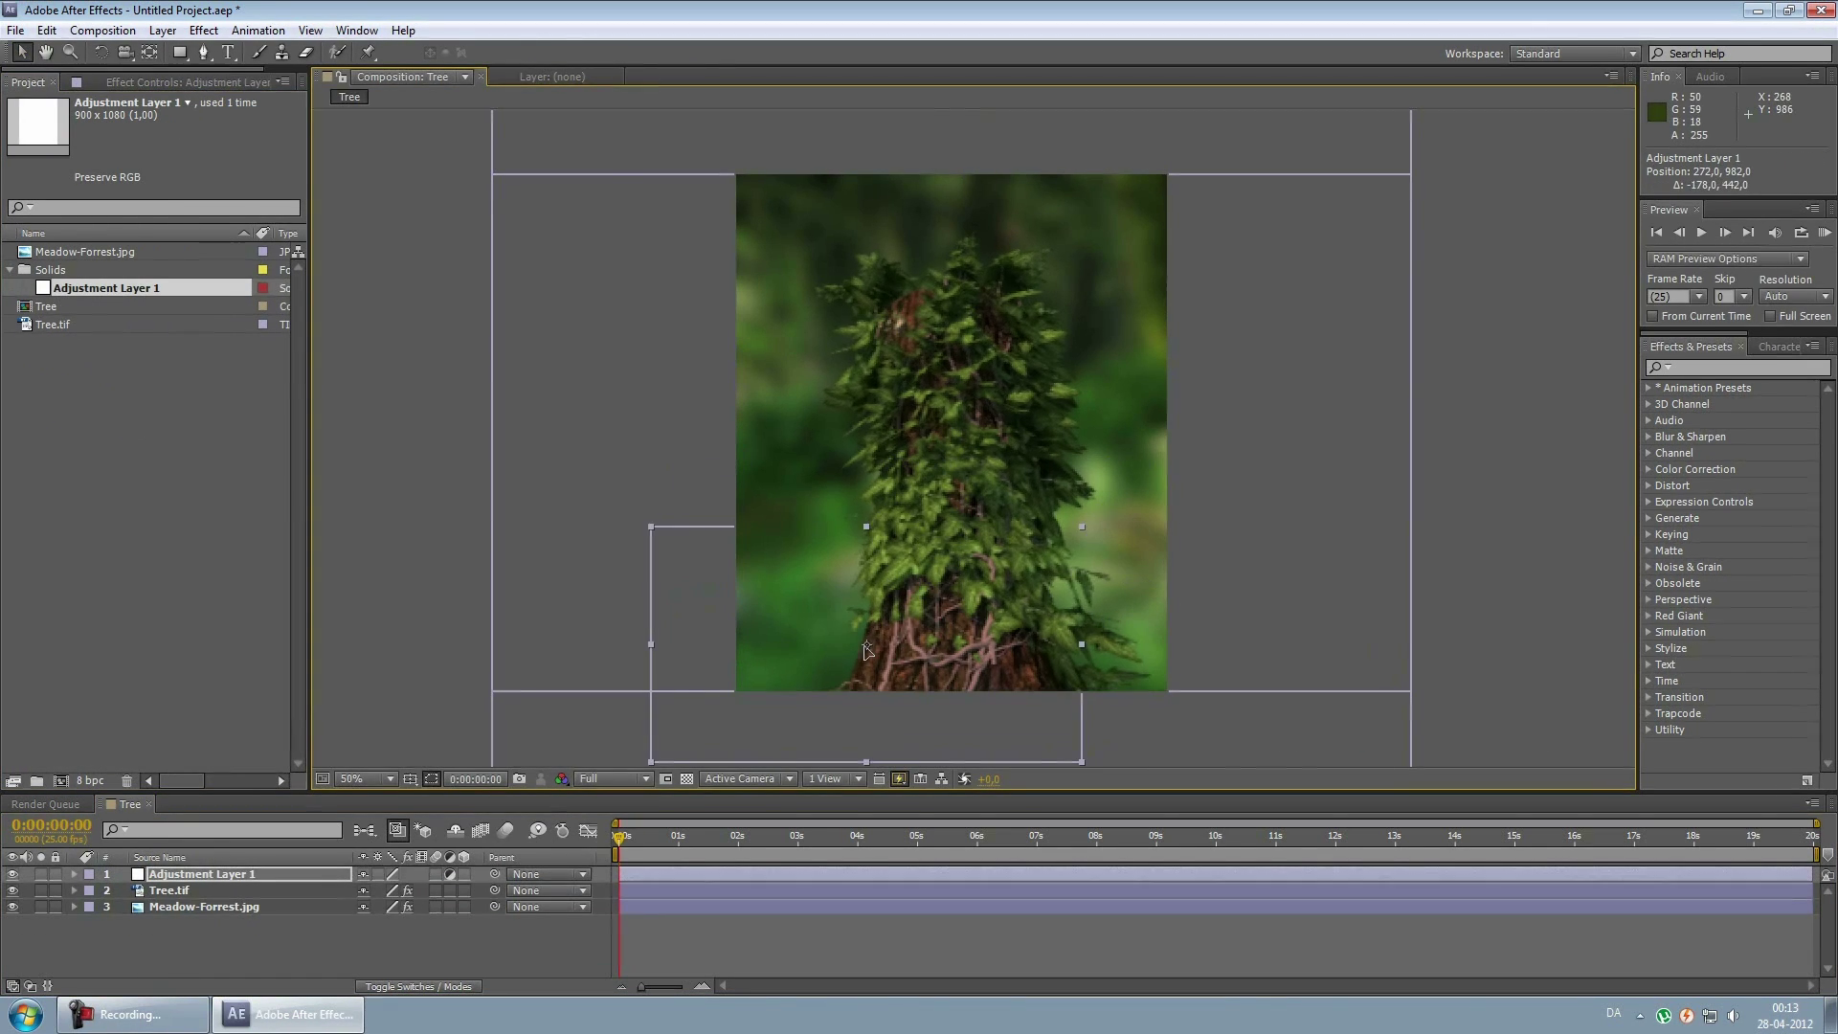
click(75, 874)
right_click(194, 874)
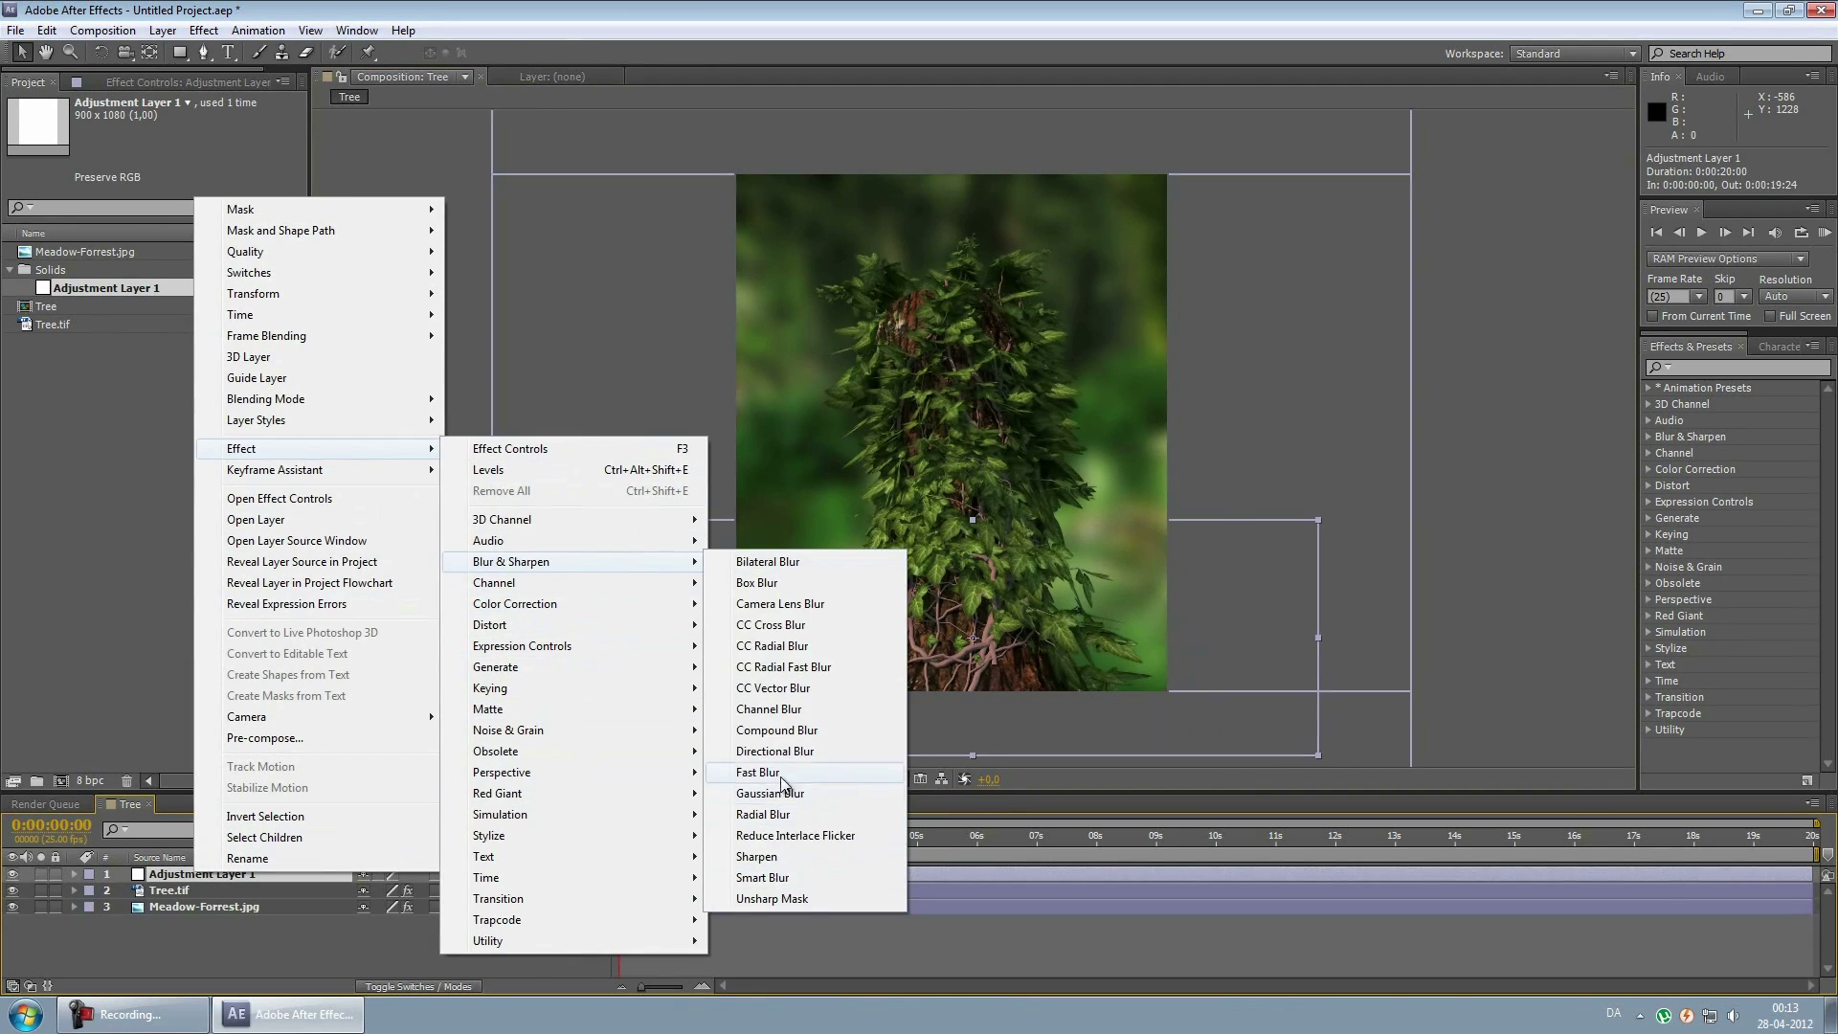
mouse_move(511, 561)
click(766, 655)
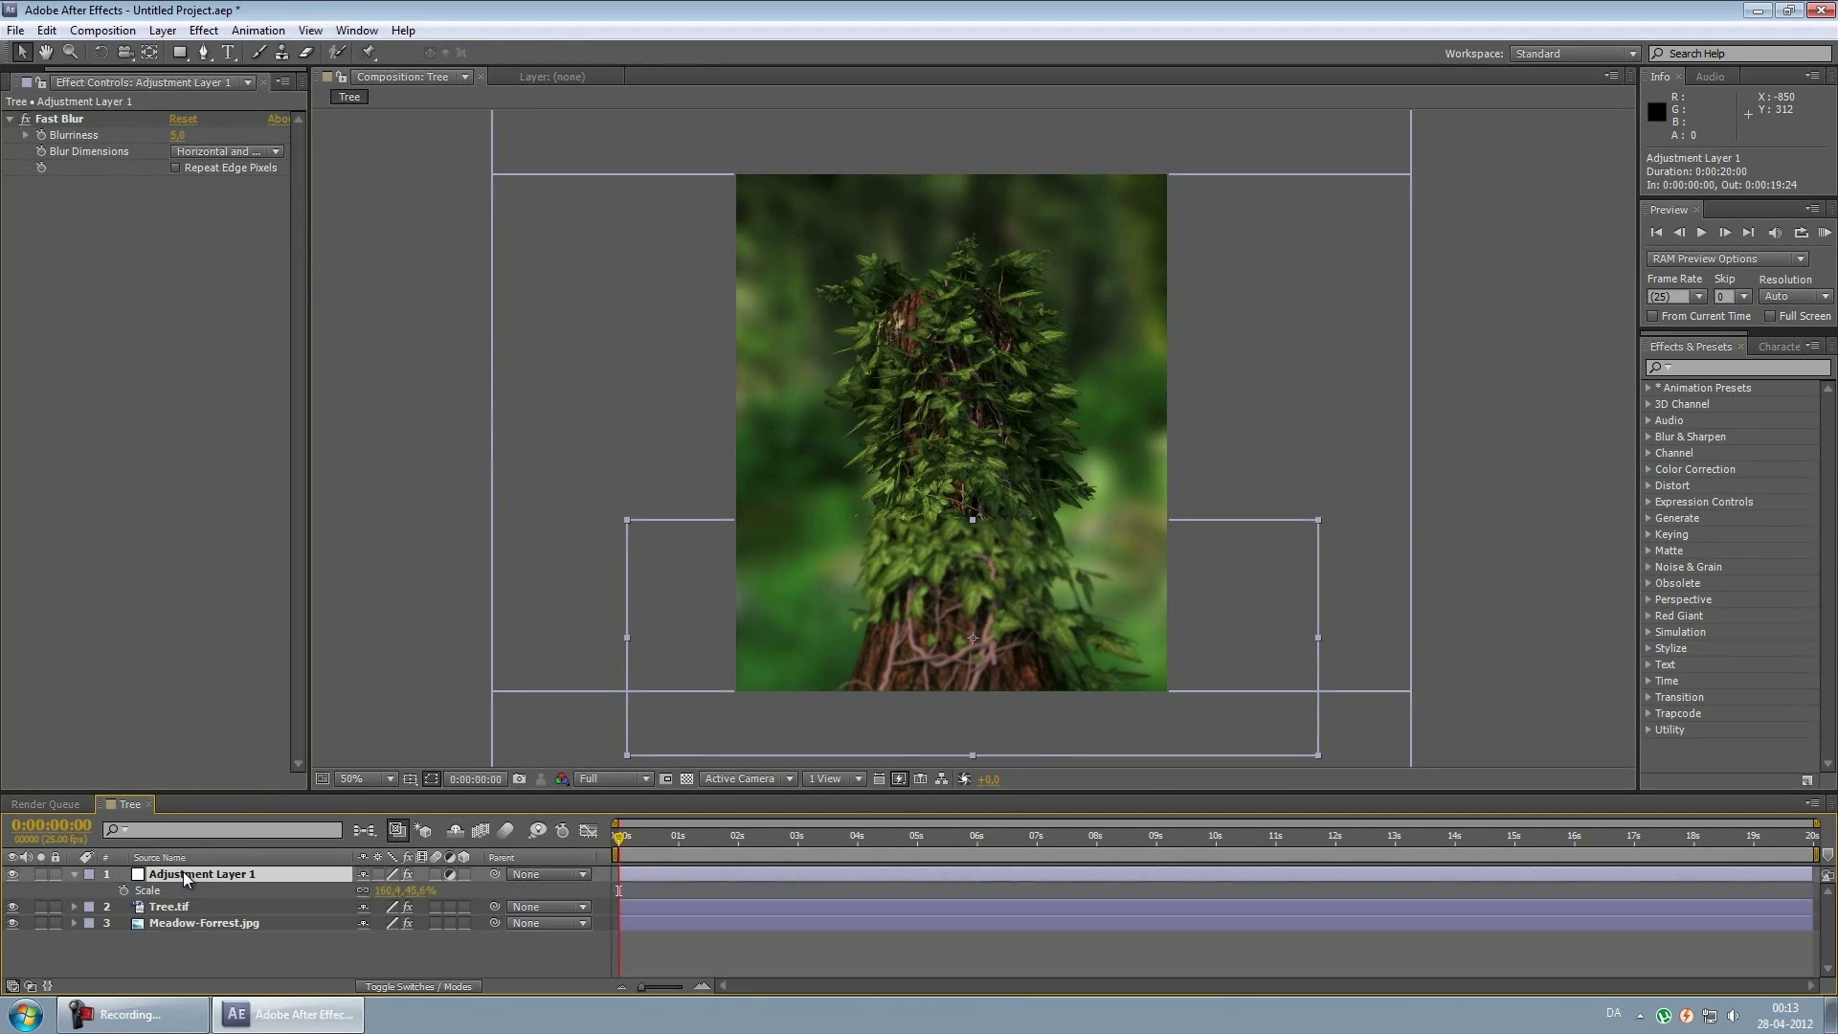
key(Delete)
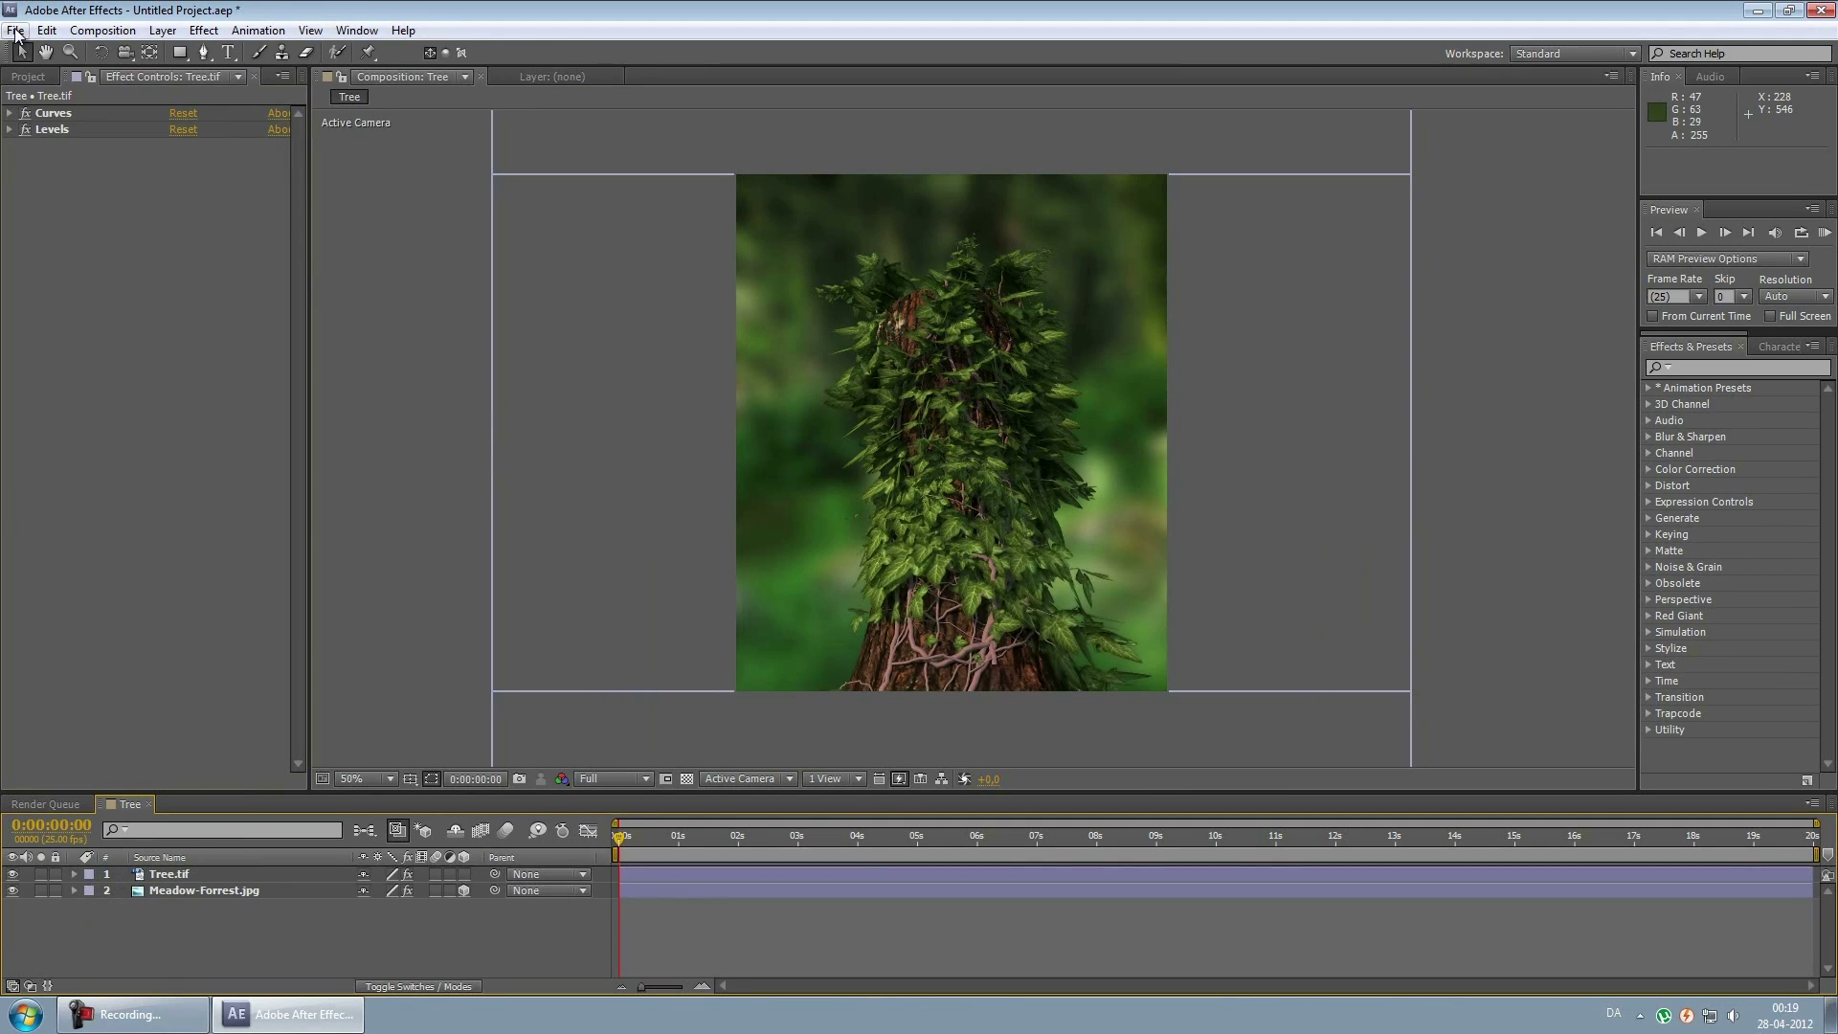
Add the Tree composition to the render queue
click(103, 30)
click(31, 91)
right_click(38, 282)
key(Escape)
click(103, 29)
click(148, 177)
Output as a 32-bit Targa Sequence with RGB + Alpha, saved to the Desktop
click(158, 927)
click(866, 274)
click(862, 669)
click(852, 492)
key(Return)
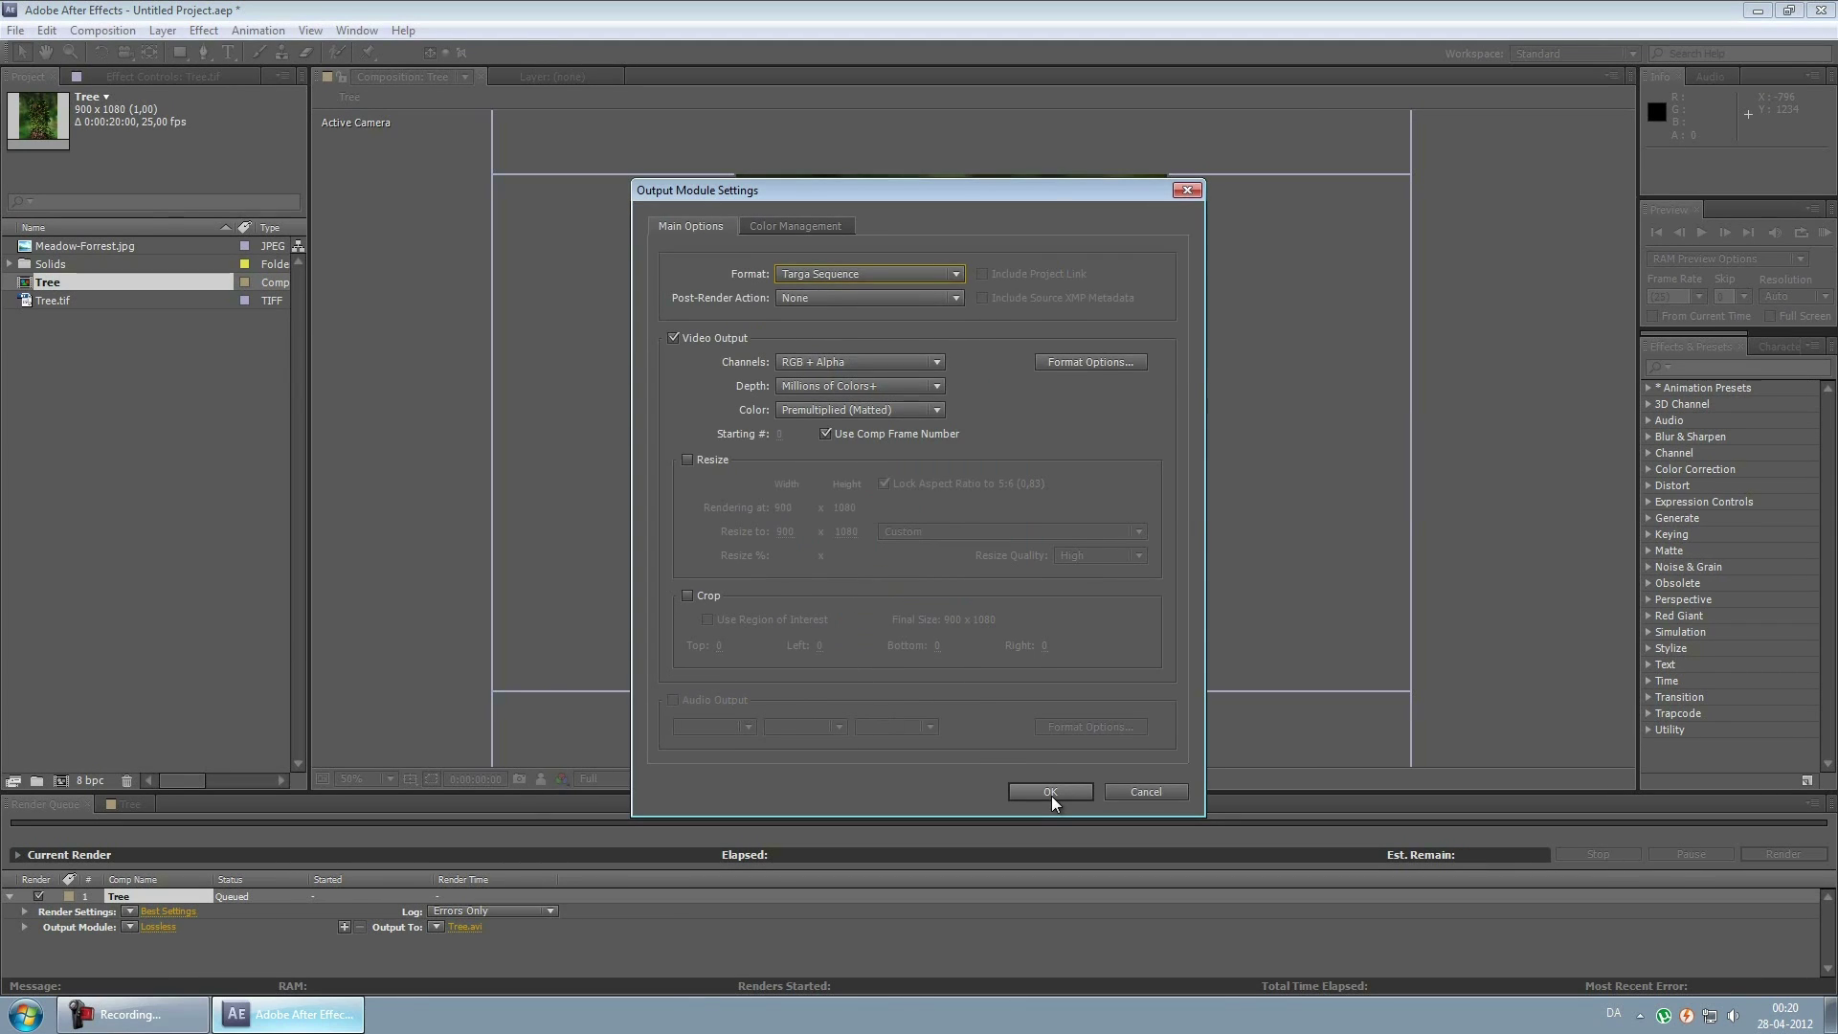
click(1050, 792)
click(465, 926)
click(83, 185)
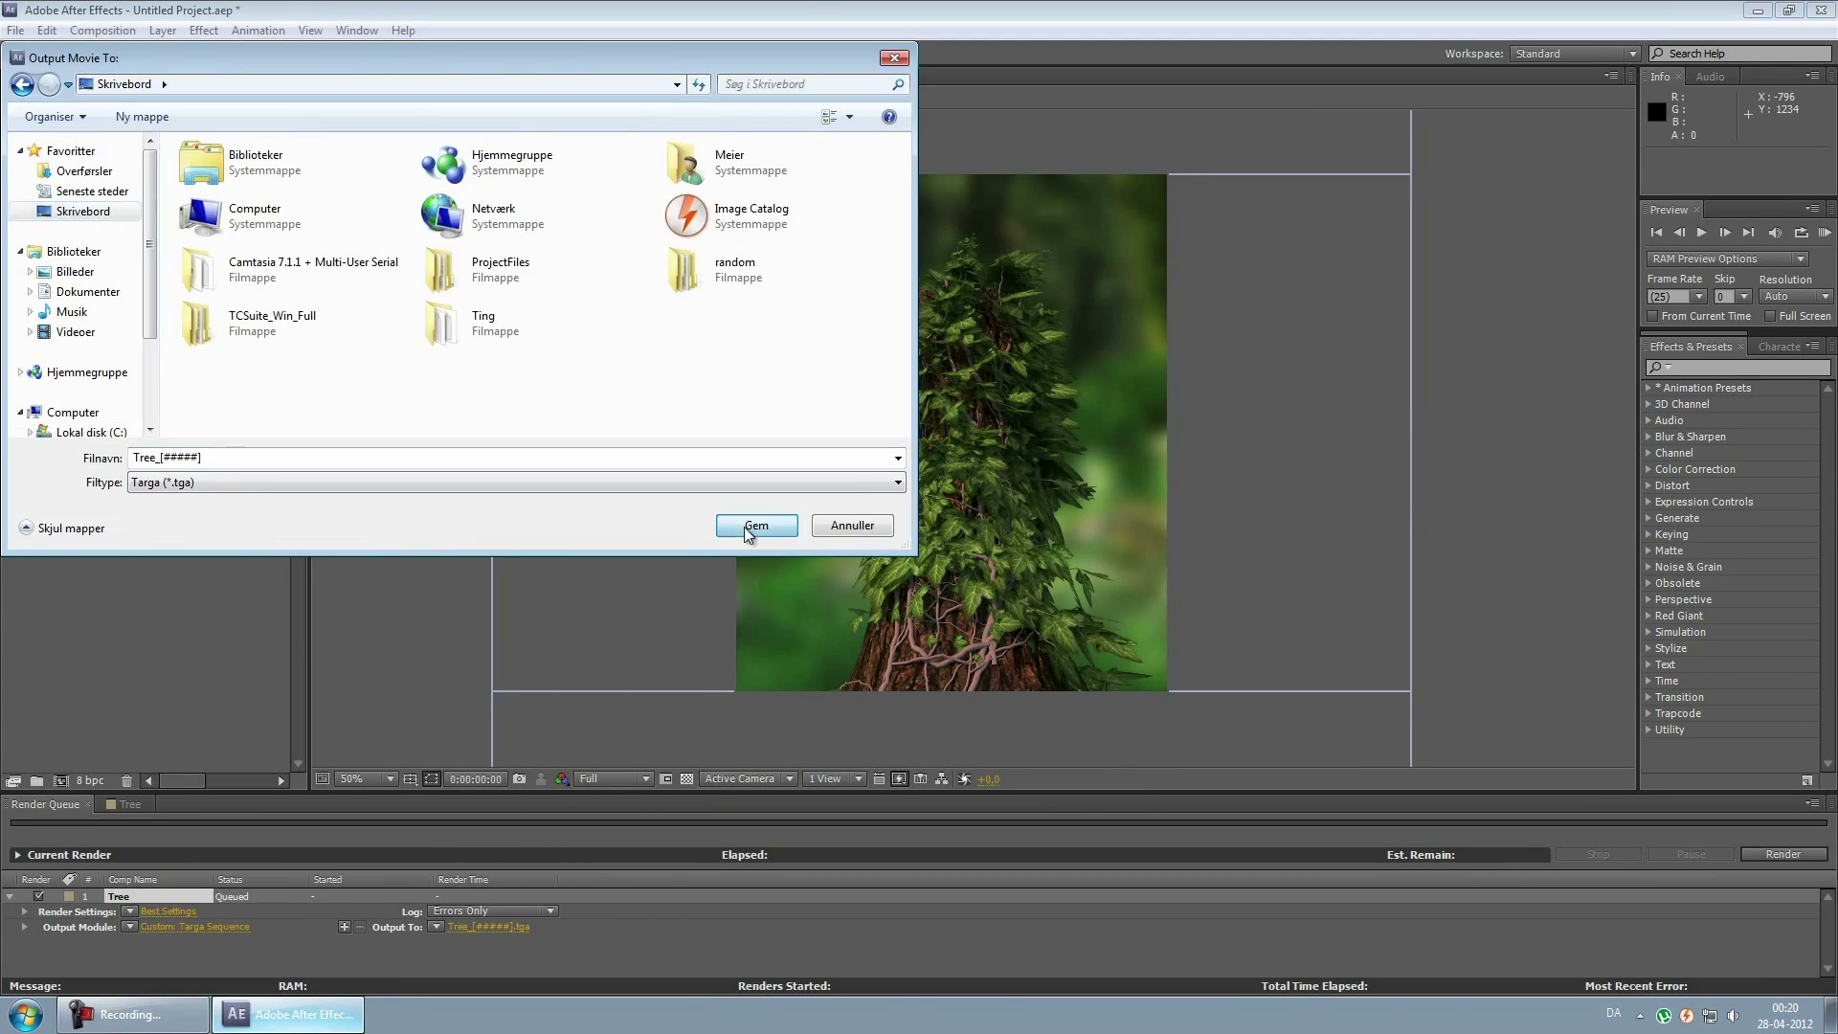
click(866, 526)
Shorten the Tree composition to one frame and render it from the queue
right_click(82, 290)
click(144, 301)
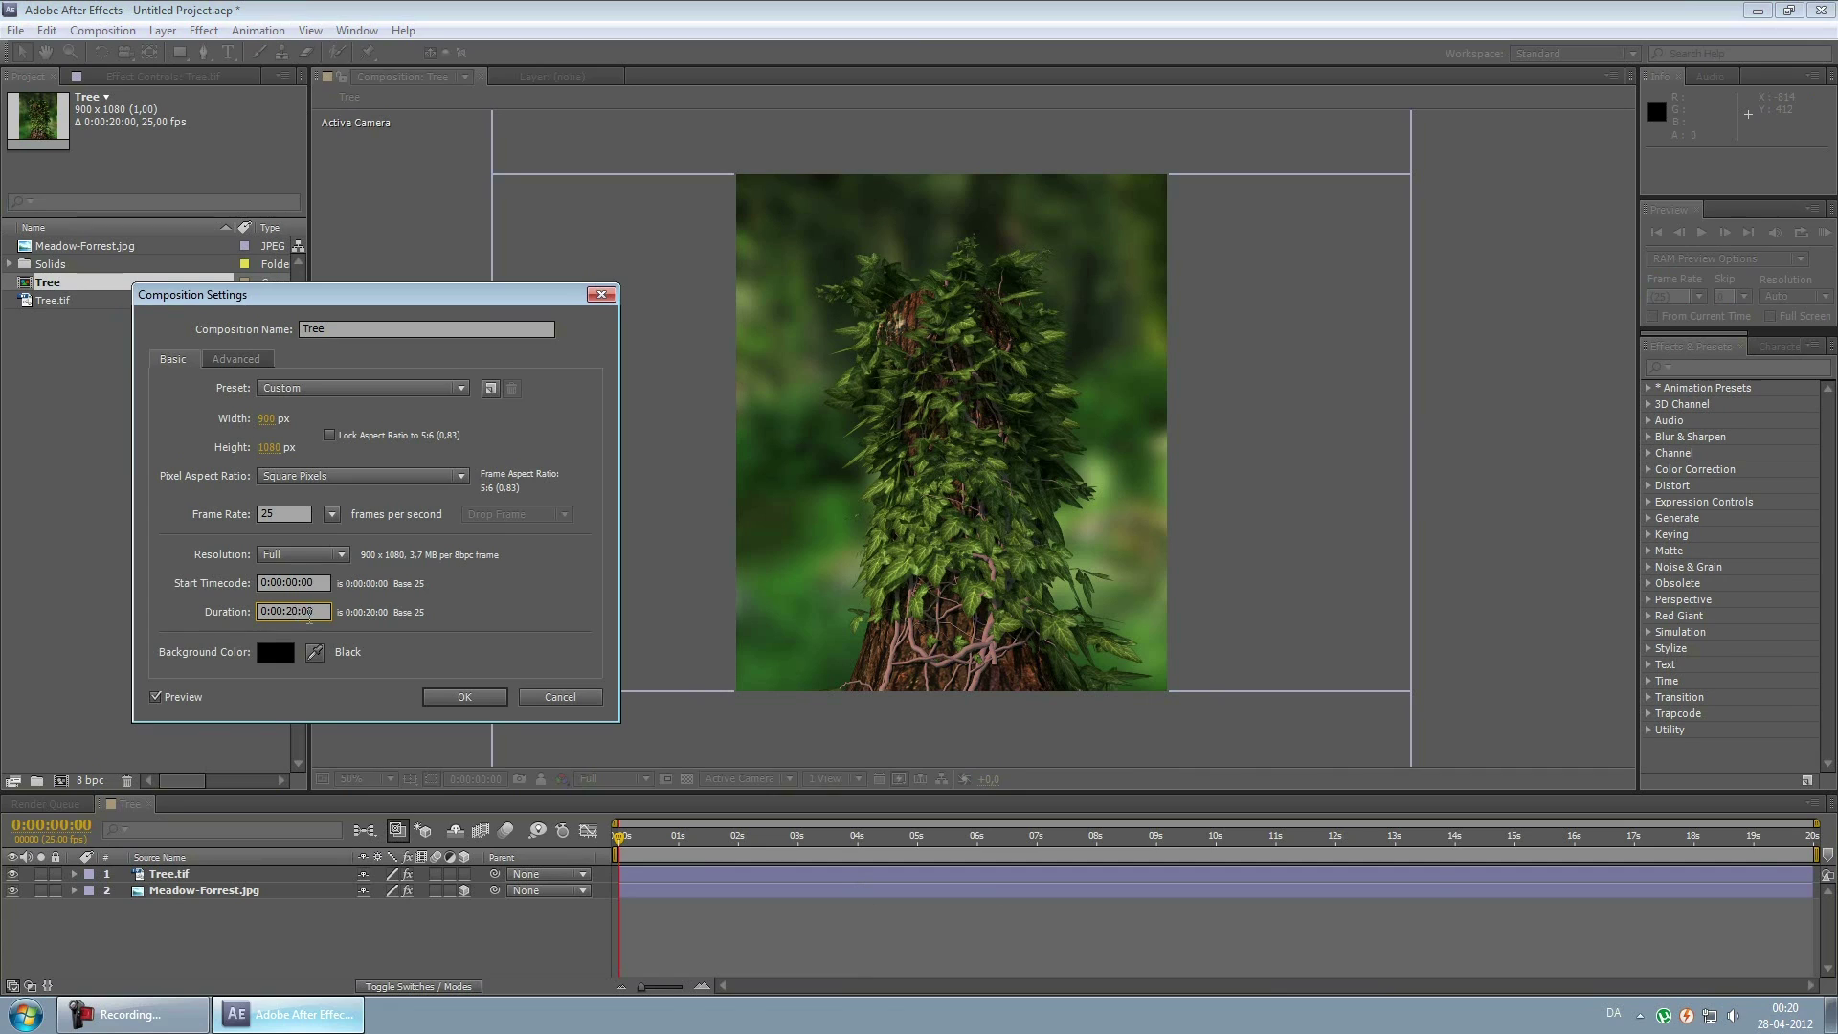
click(463, 697)
key(ctrl+alt+0)
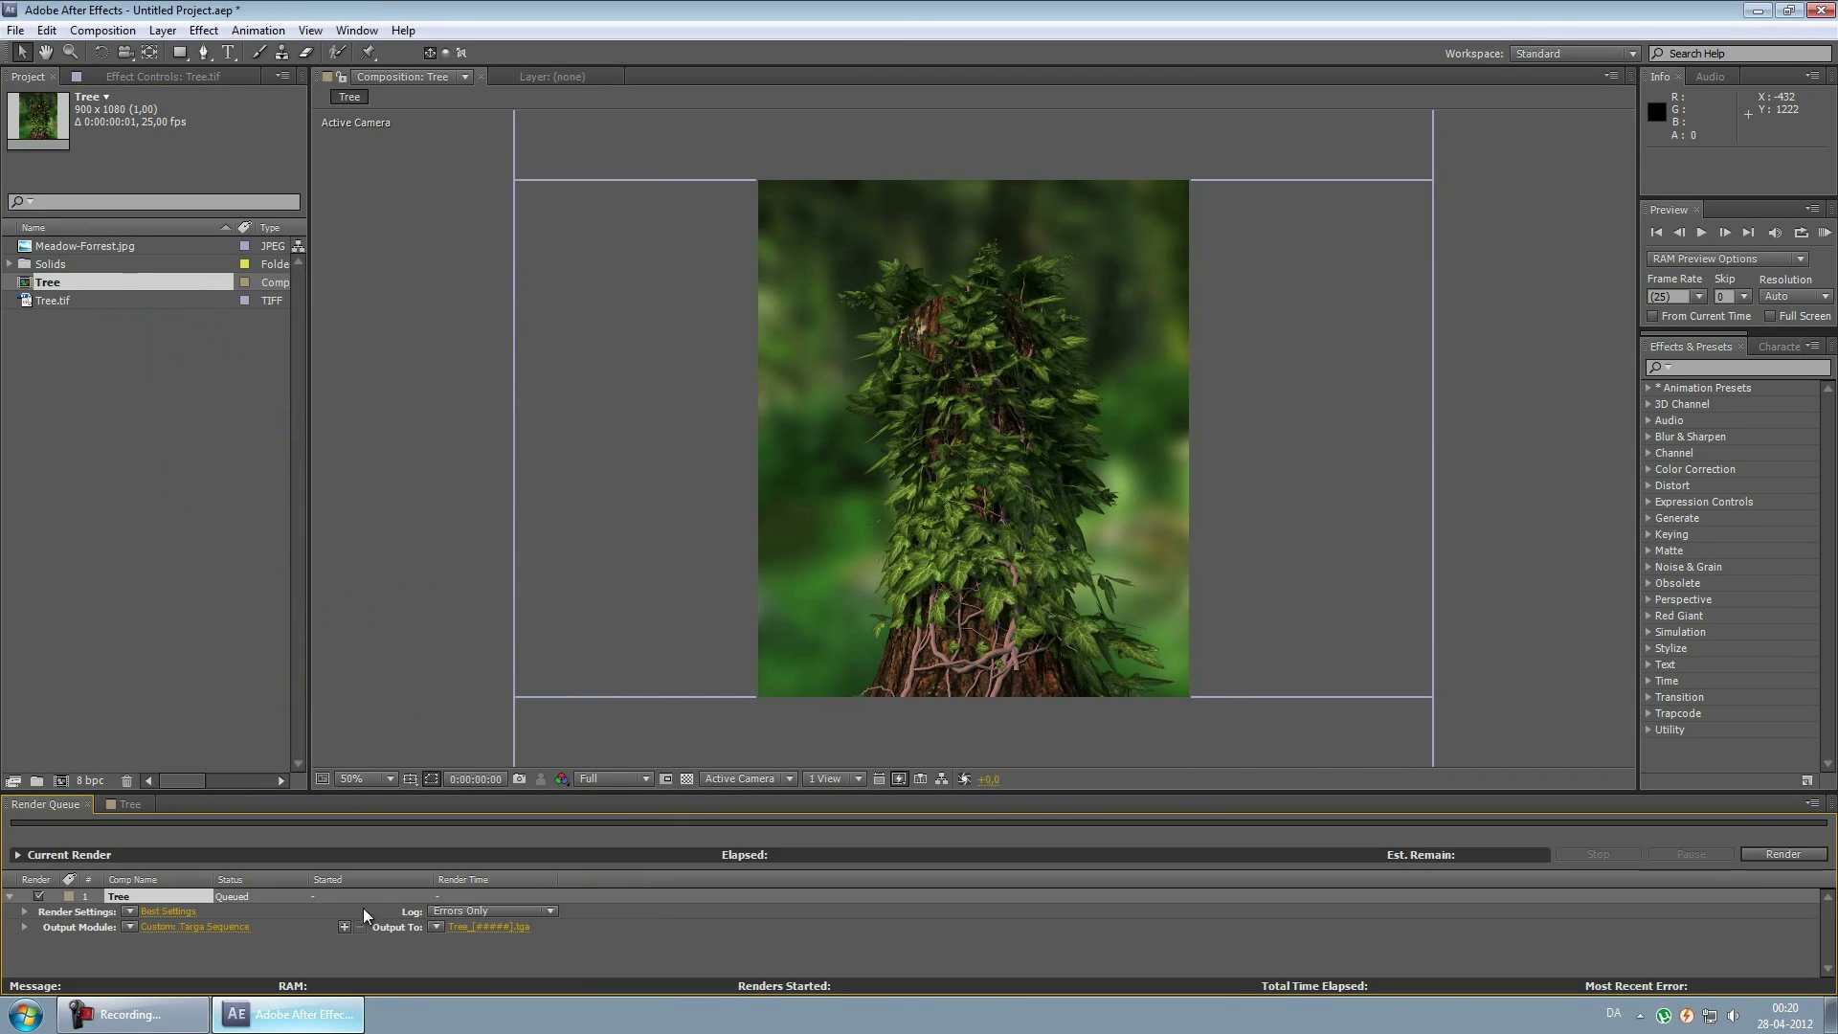
Open the rendered Tree_00000 Targa frame from the desktop
click(1764, 855)
key(super+d)
double_click(74, 624)
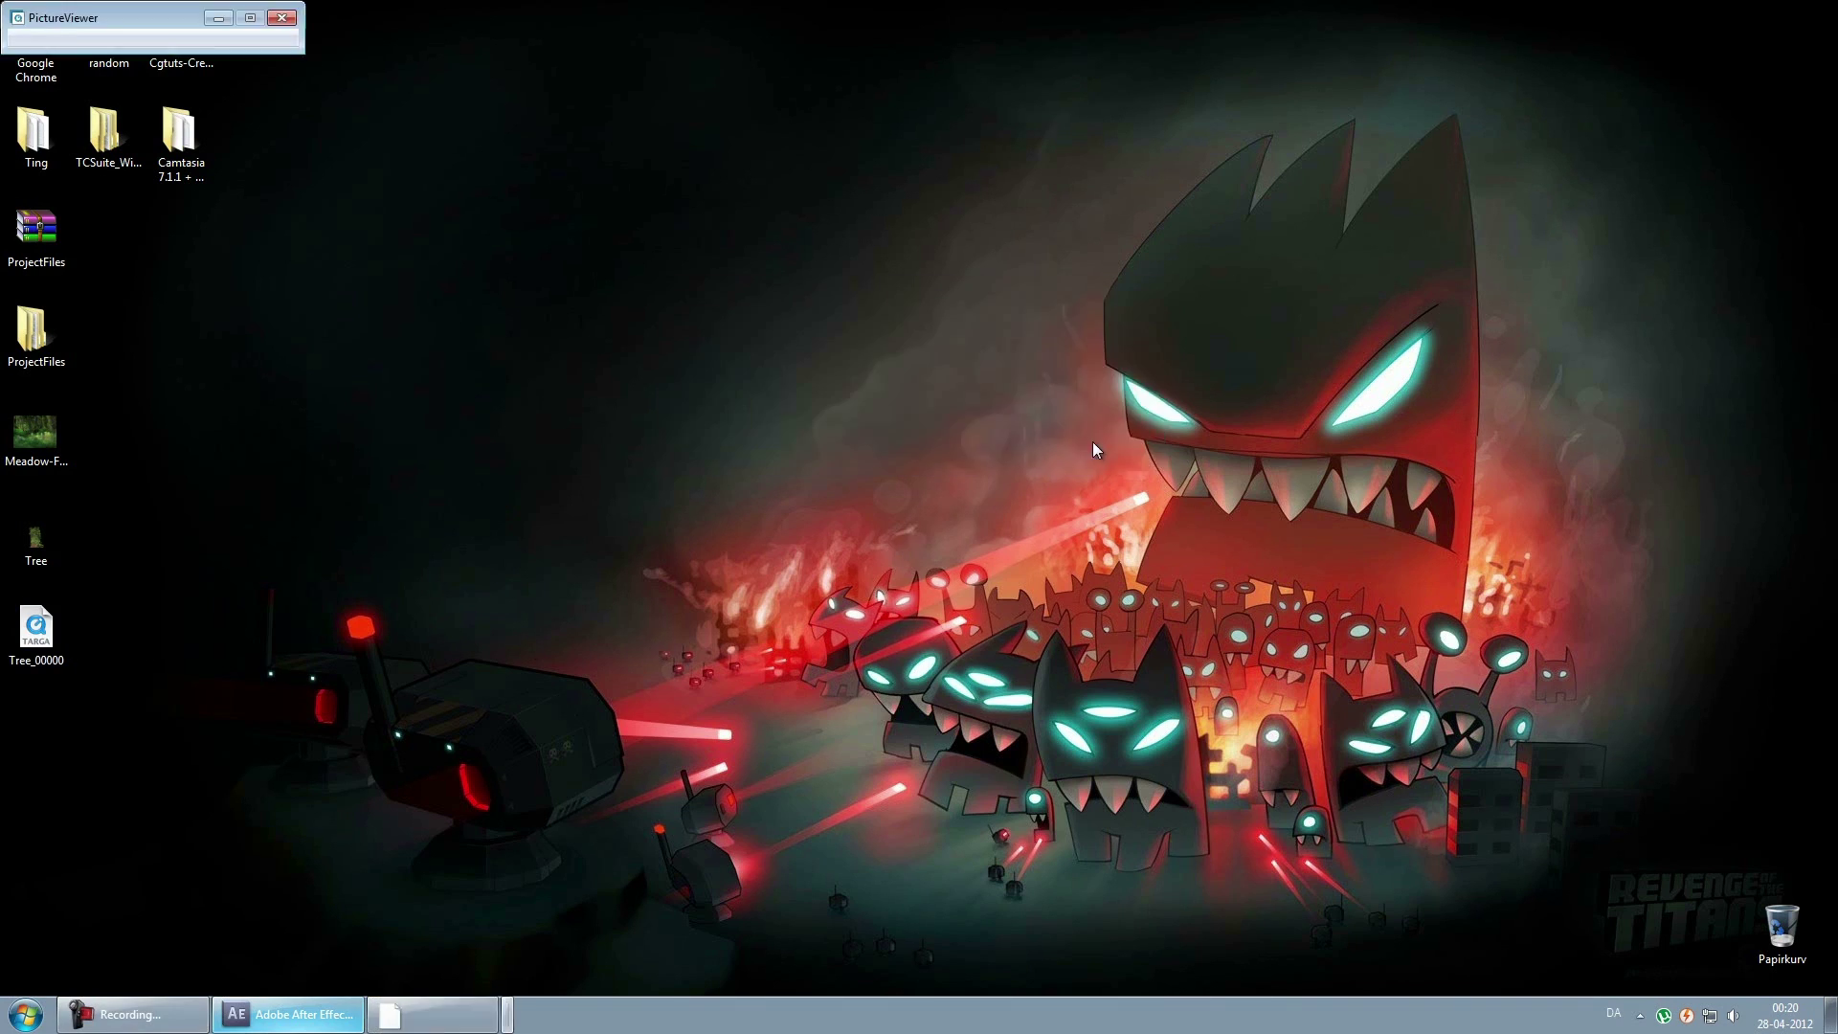